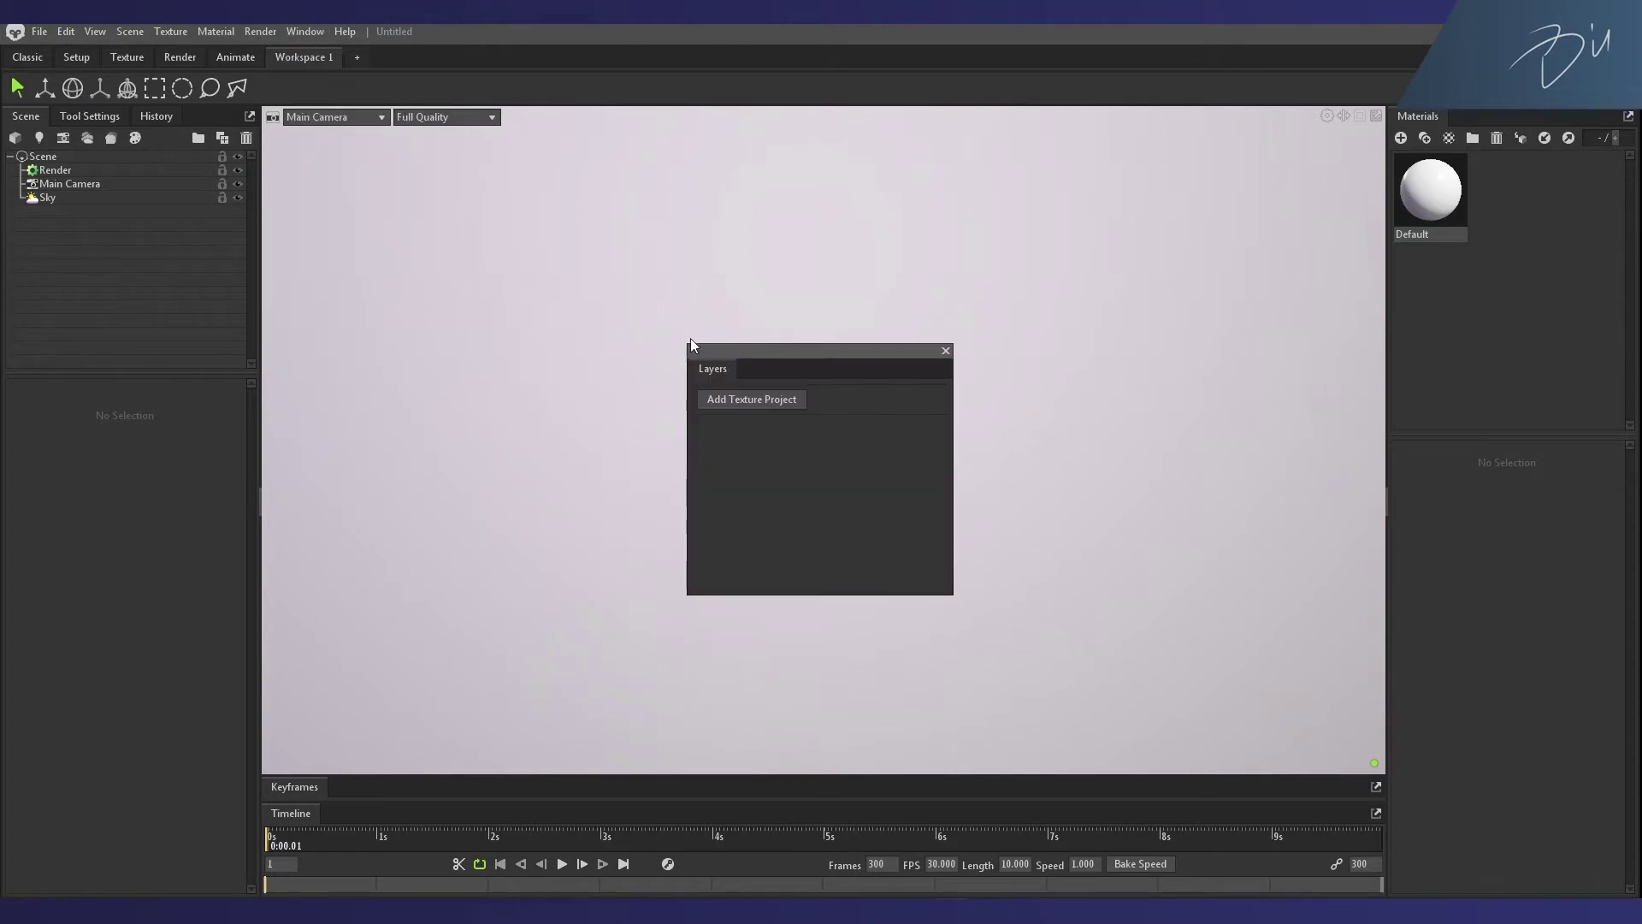
# Step: Dock the Layers panel beside the viewport, then split the view horizontally and vertically and remove the lower viewport, leaving two side by side
pyautogui.moveTo(828, 360); pyautogui.dragTo(263, 387)
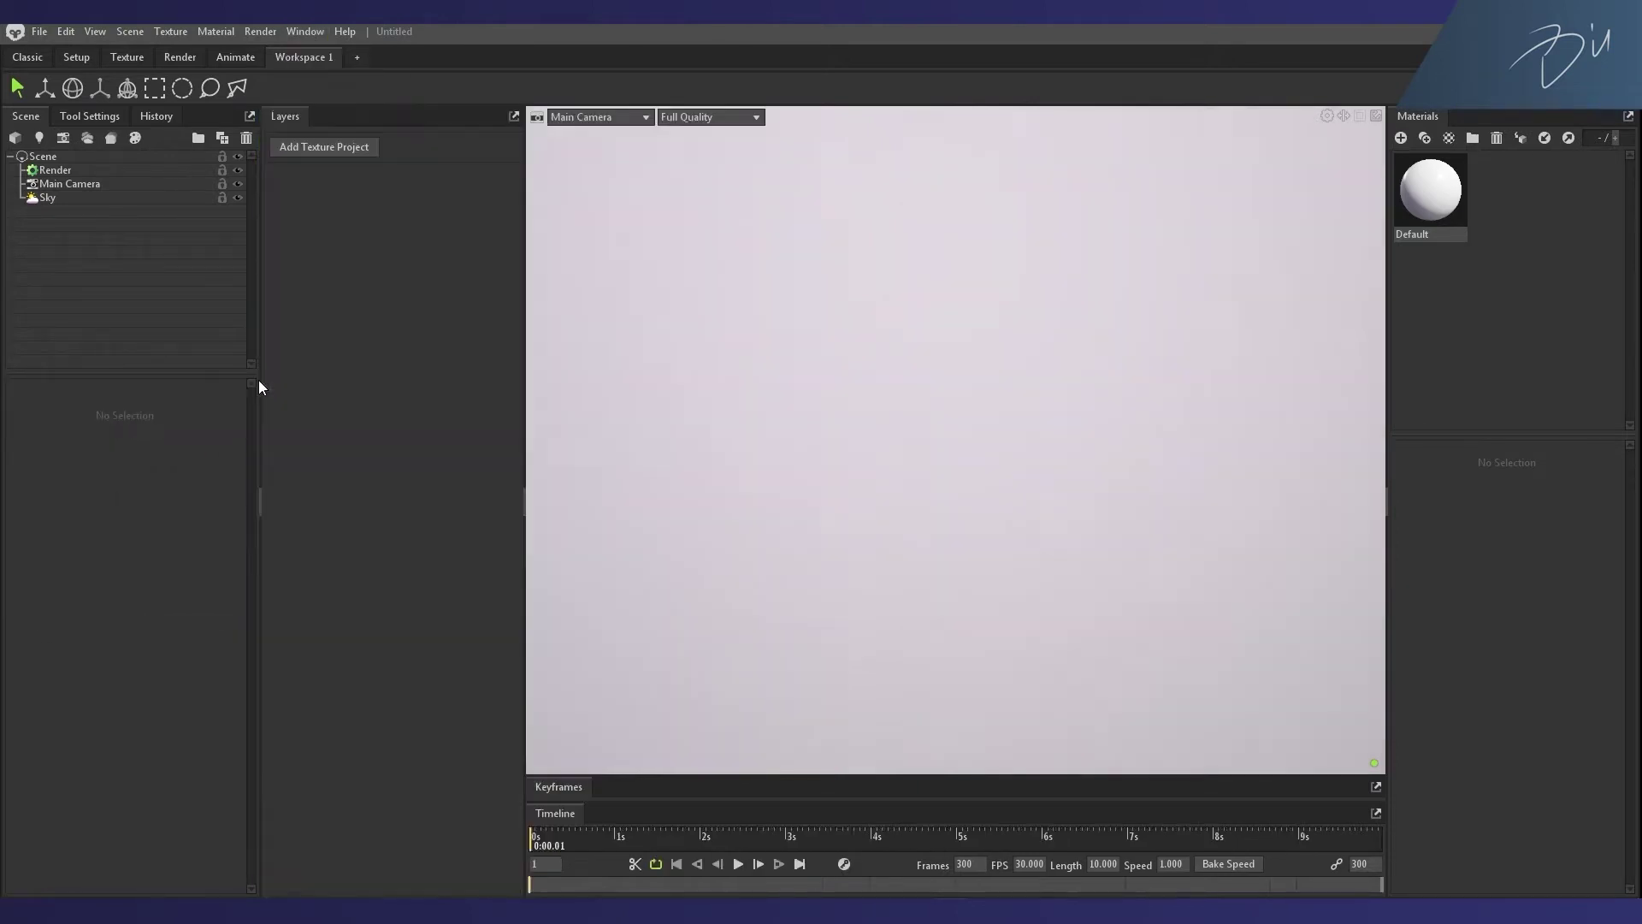
pyautogui.click(1341, 116)
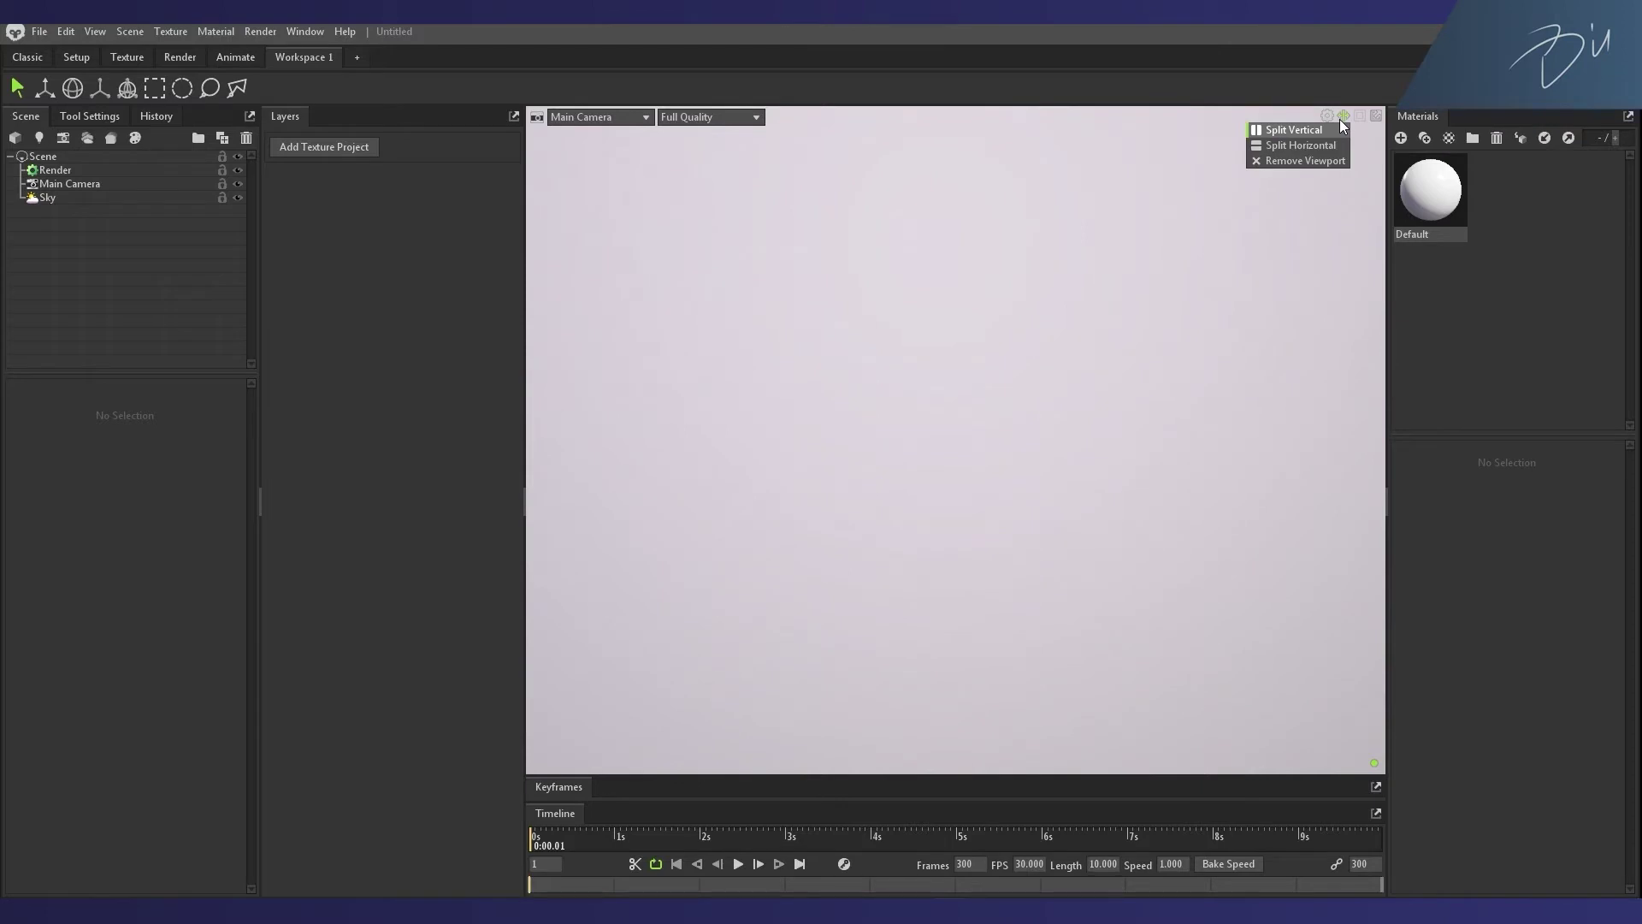
pyautogui.click(1310, 145)
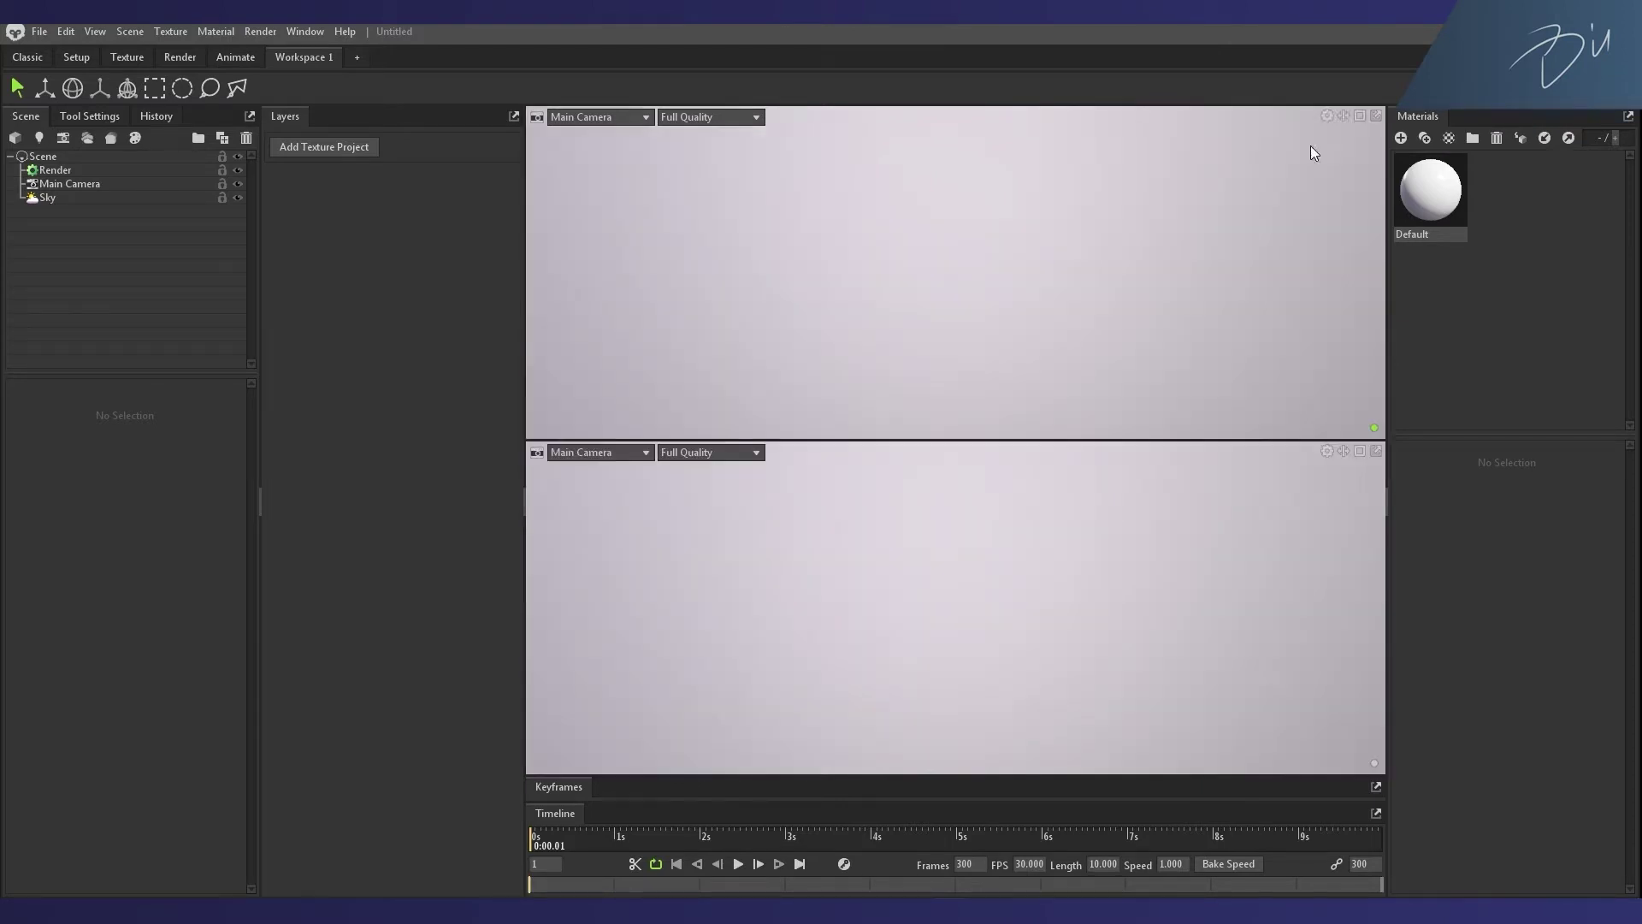
pyautogui.click(1344, 116)
pyautogui.click(1325, 128)
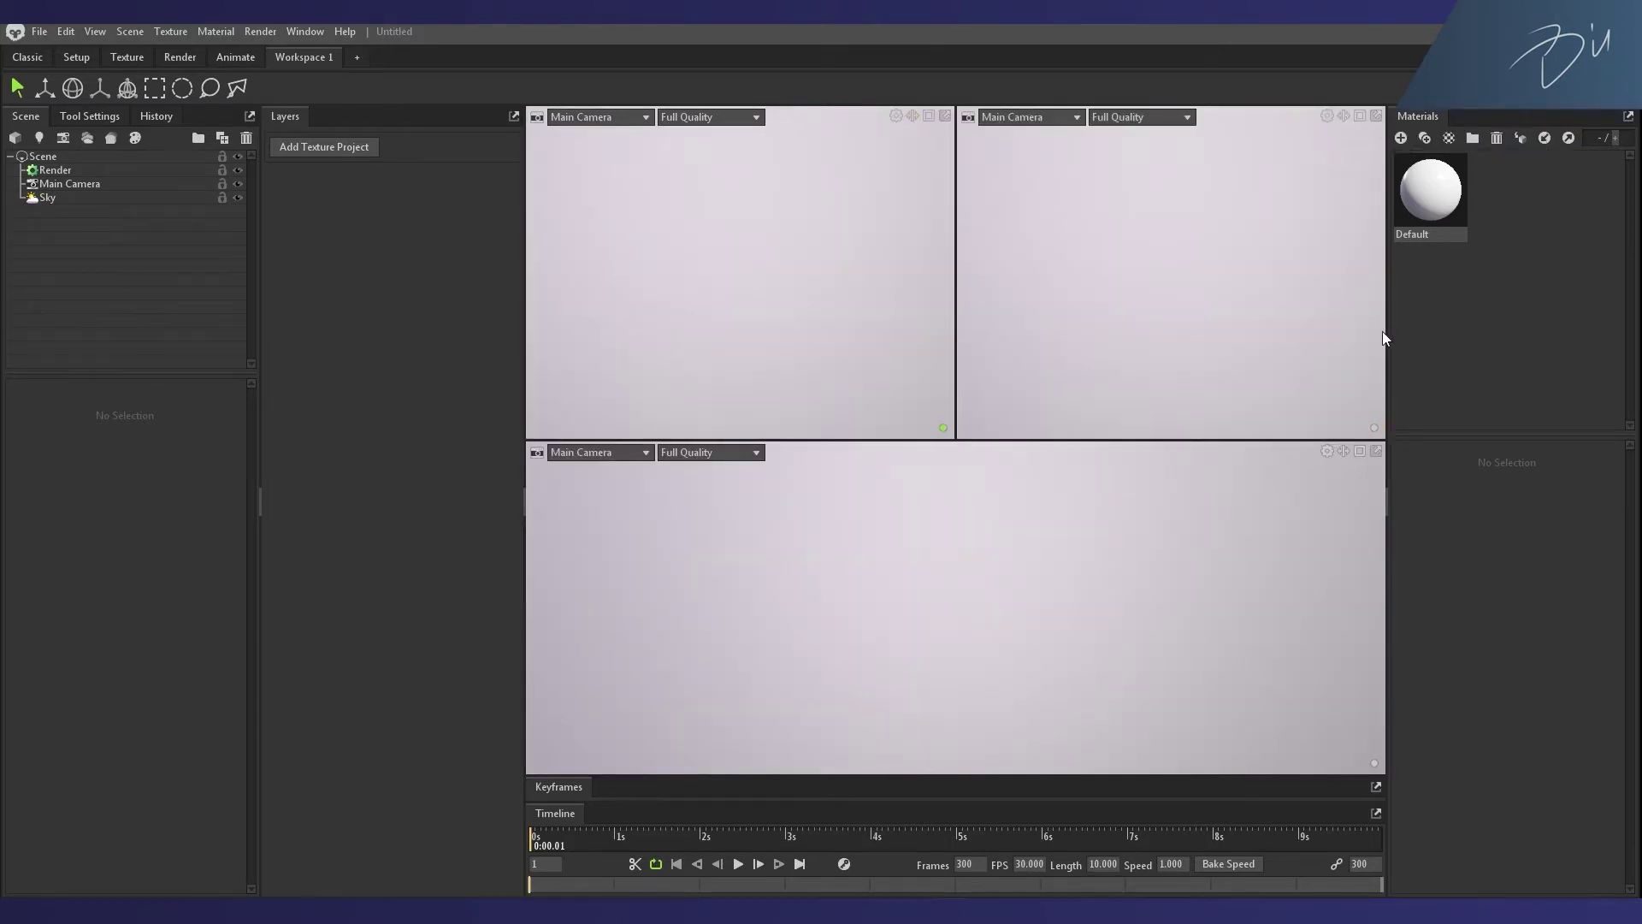
pyautogui.click(1343, 452)
pyautogui.click(1332, 496)
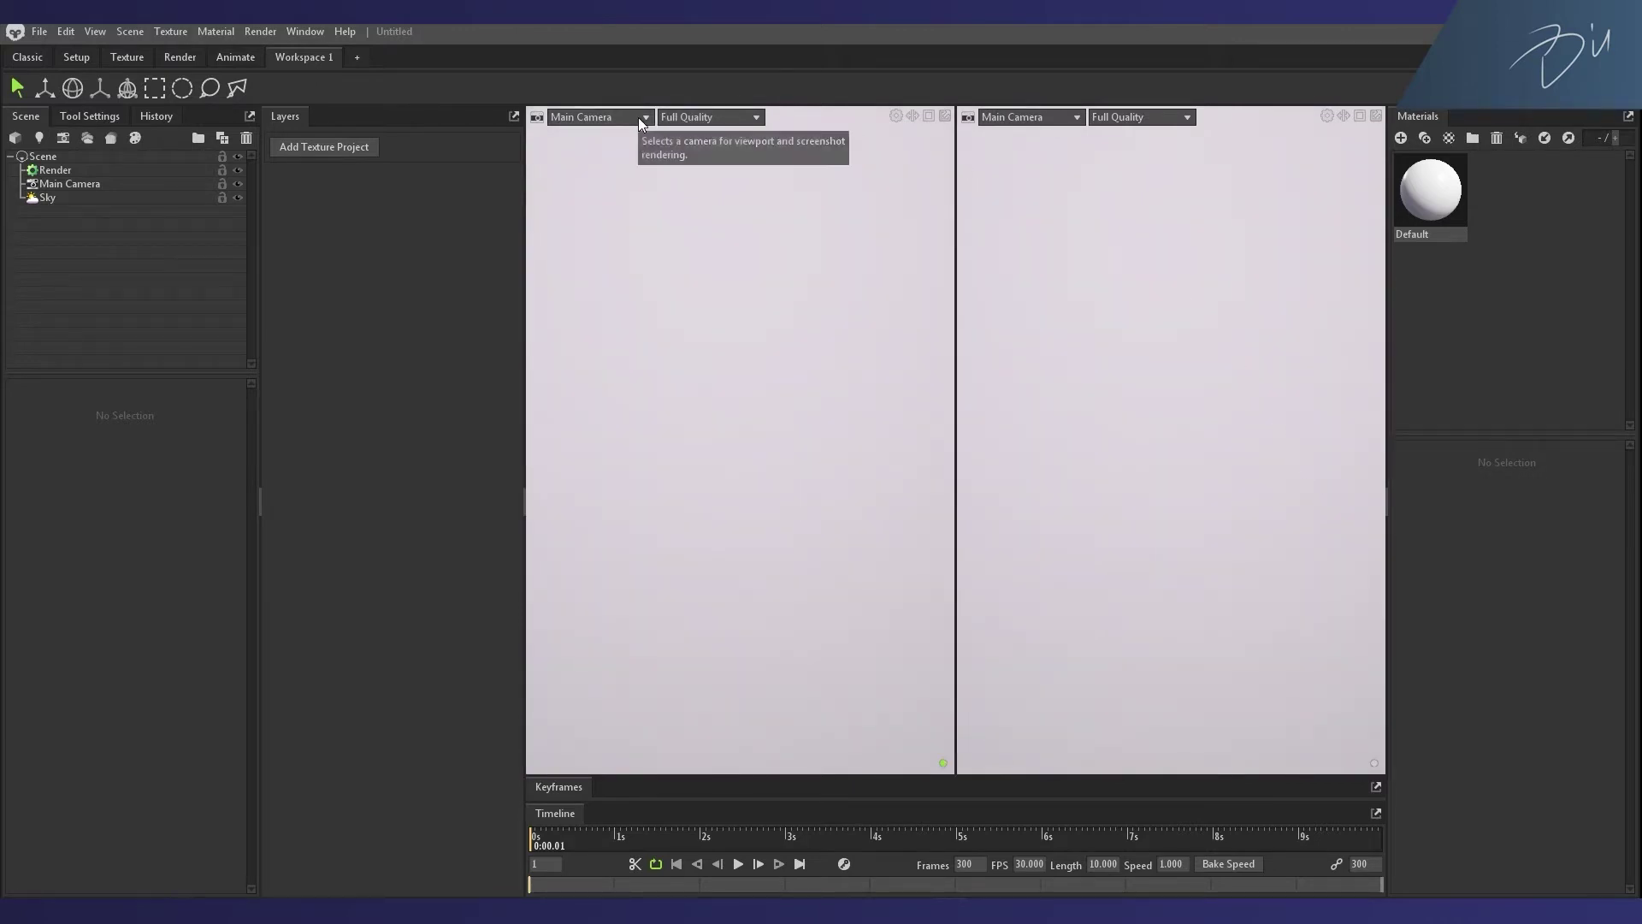
# Step: Show the Top camera in the first viewport and set the Main Camera viewport to Draft Quality
pyautogui.click(598, 117)
pyautogui.click(594, 180)
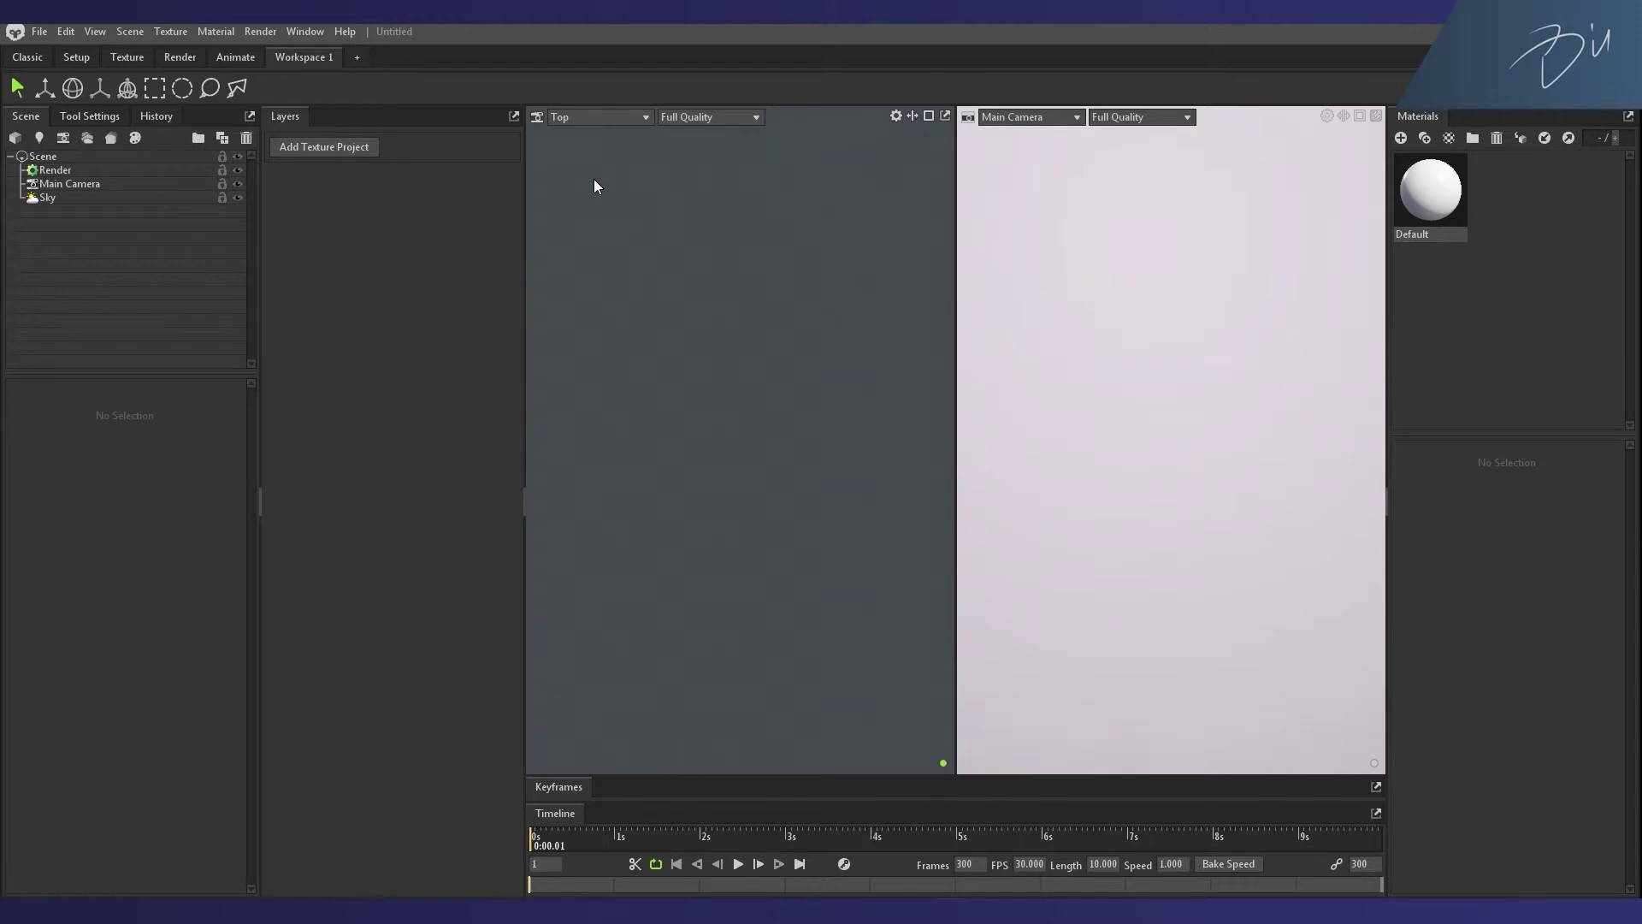
pyautogui.click(1146, 117)
pyautogui.click(1137, 153)
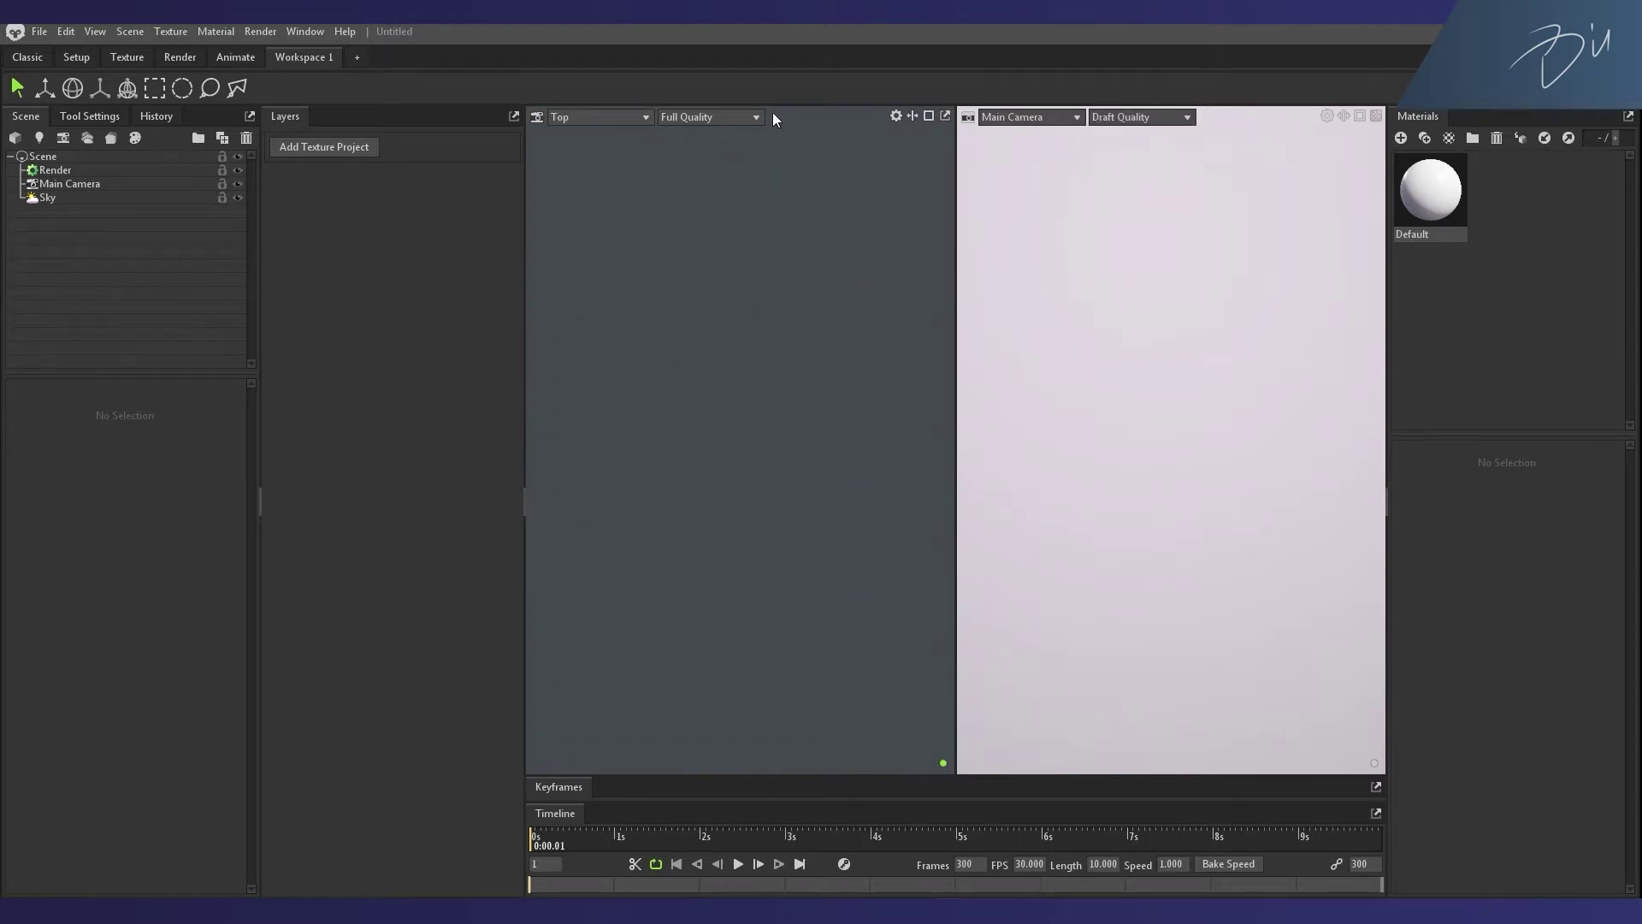
# Step: Undock the Layers panel and group it with the Materials panel
pyautogui.click(514, 116)
pyautogui.moveTo(448, 119); pyautogui.dragTo(1585, 119)
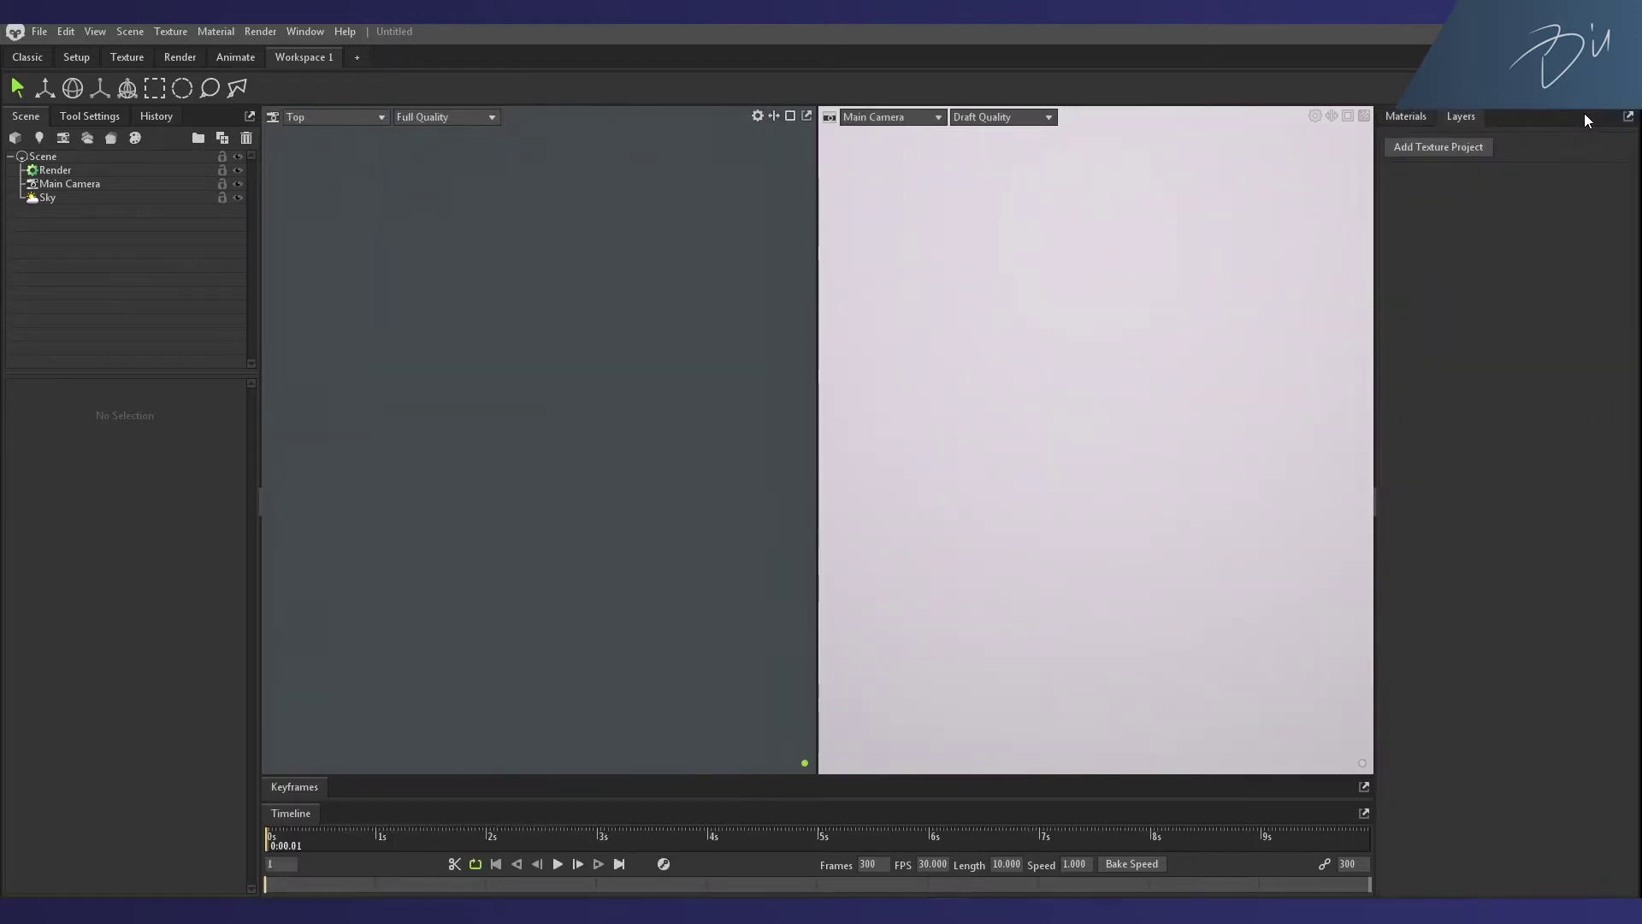
# Step: Delete the custom workspace Workspace 1 and reset the default workspaces
pyautogui.rightClick(323, 56)
pyautogui.click(331, 67)
pyautogui.click(310, 32)
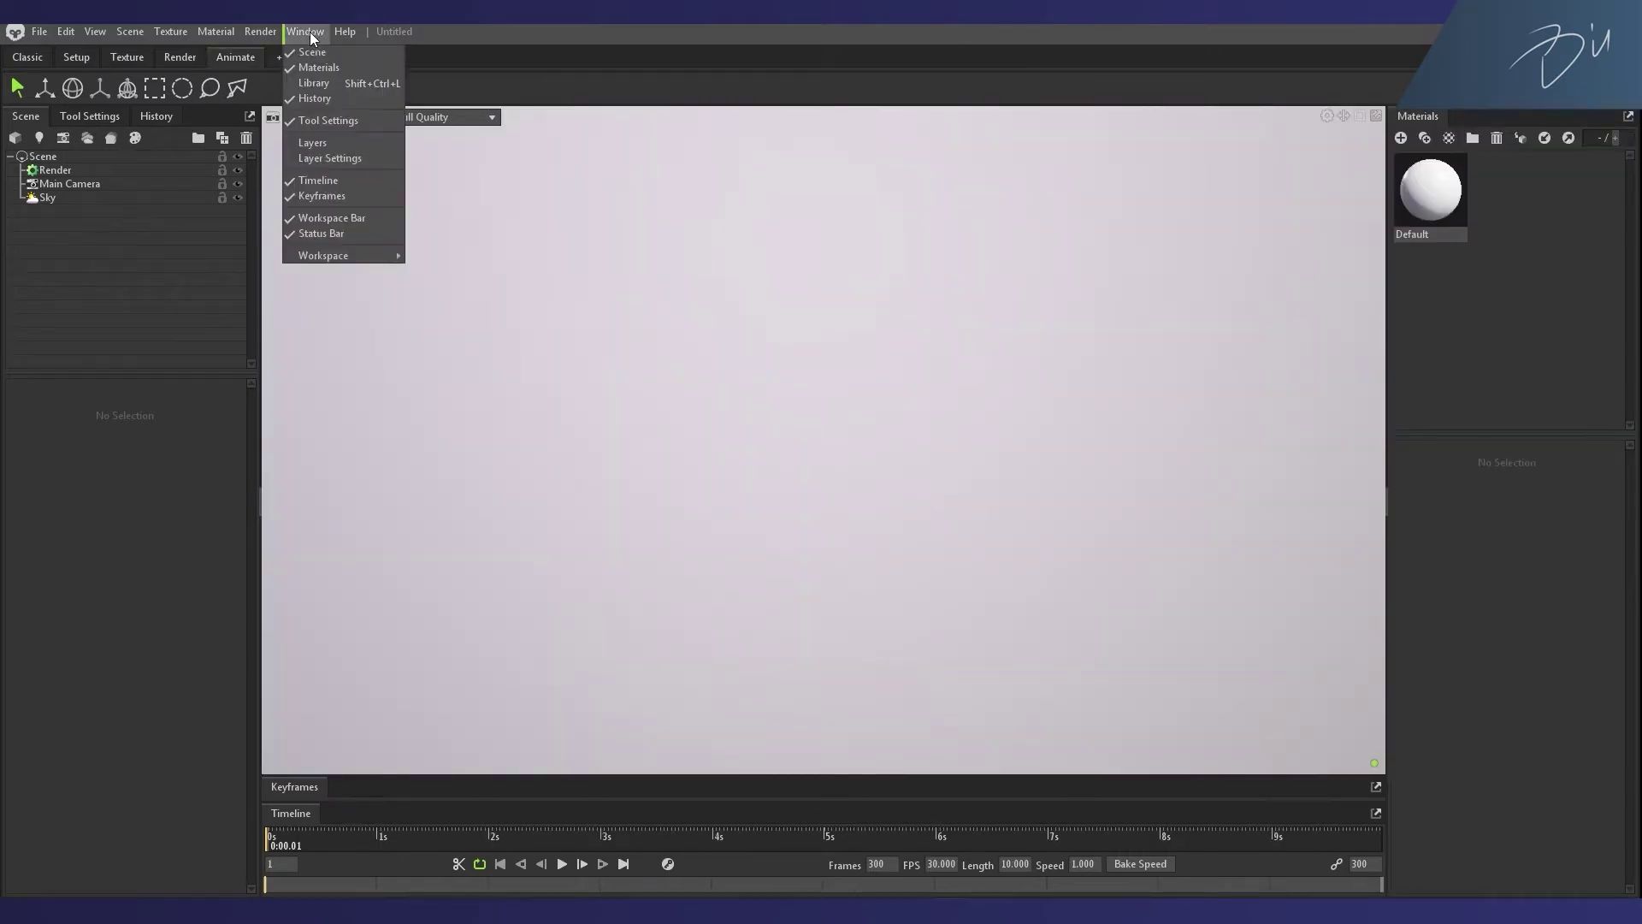
pyautogui.moveTo(336, 257)
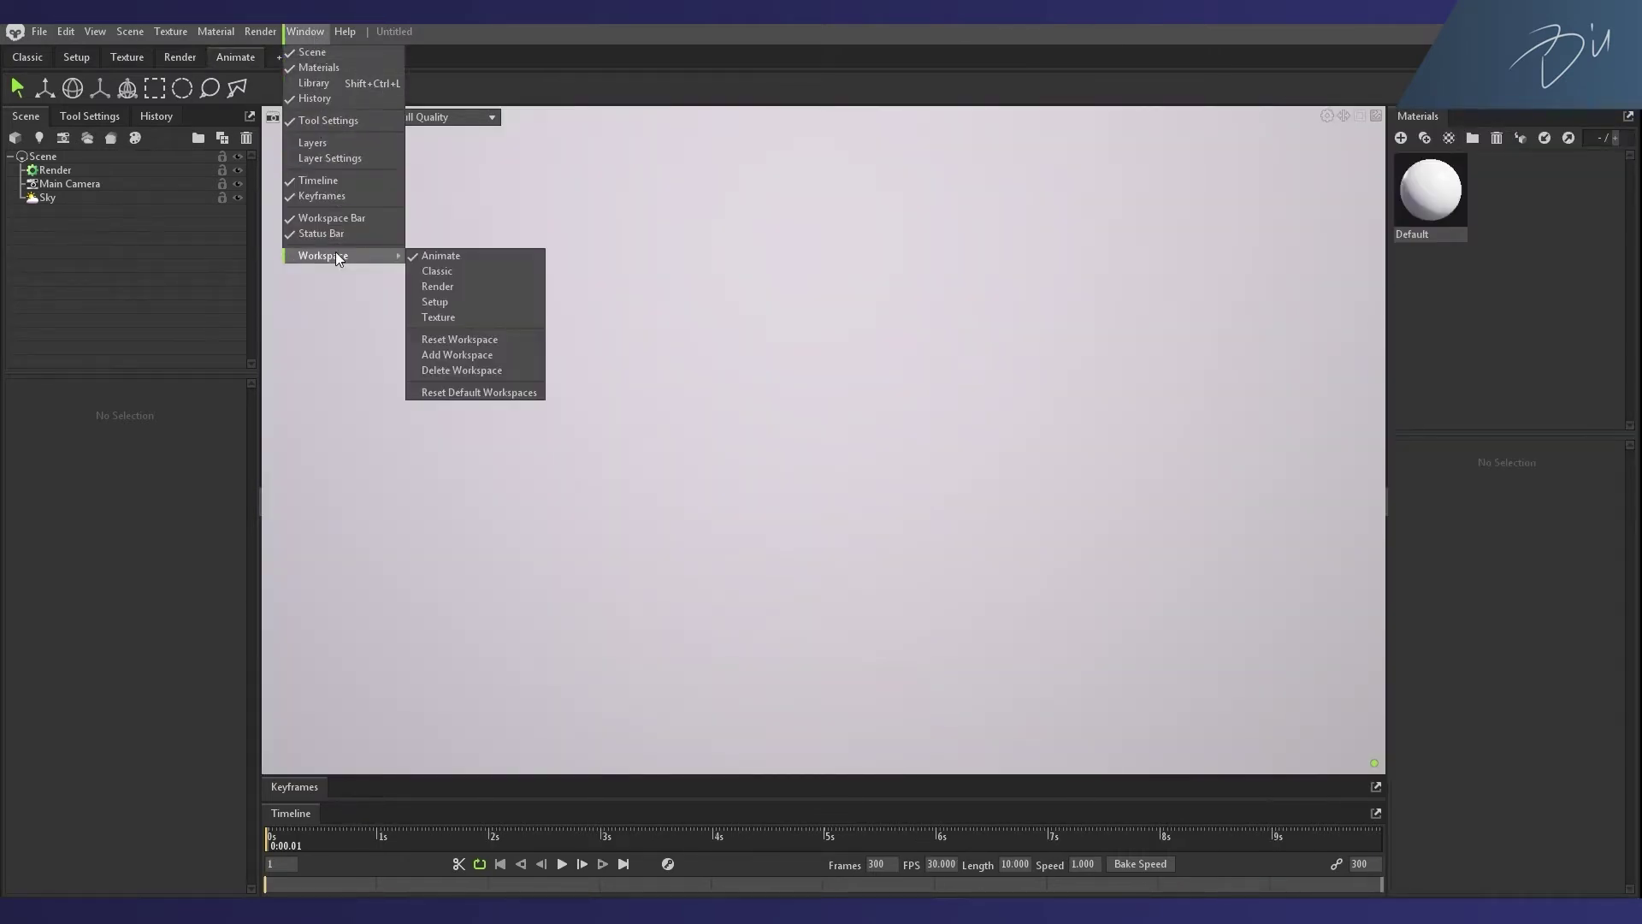
pyautogui.click(484, 393)
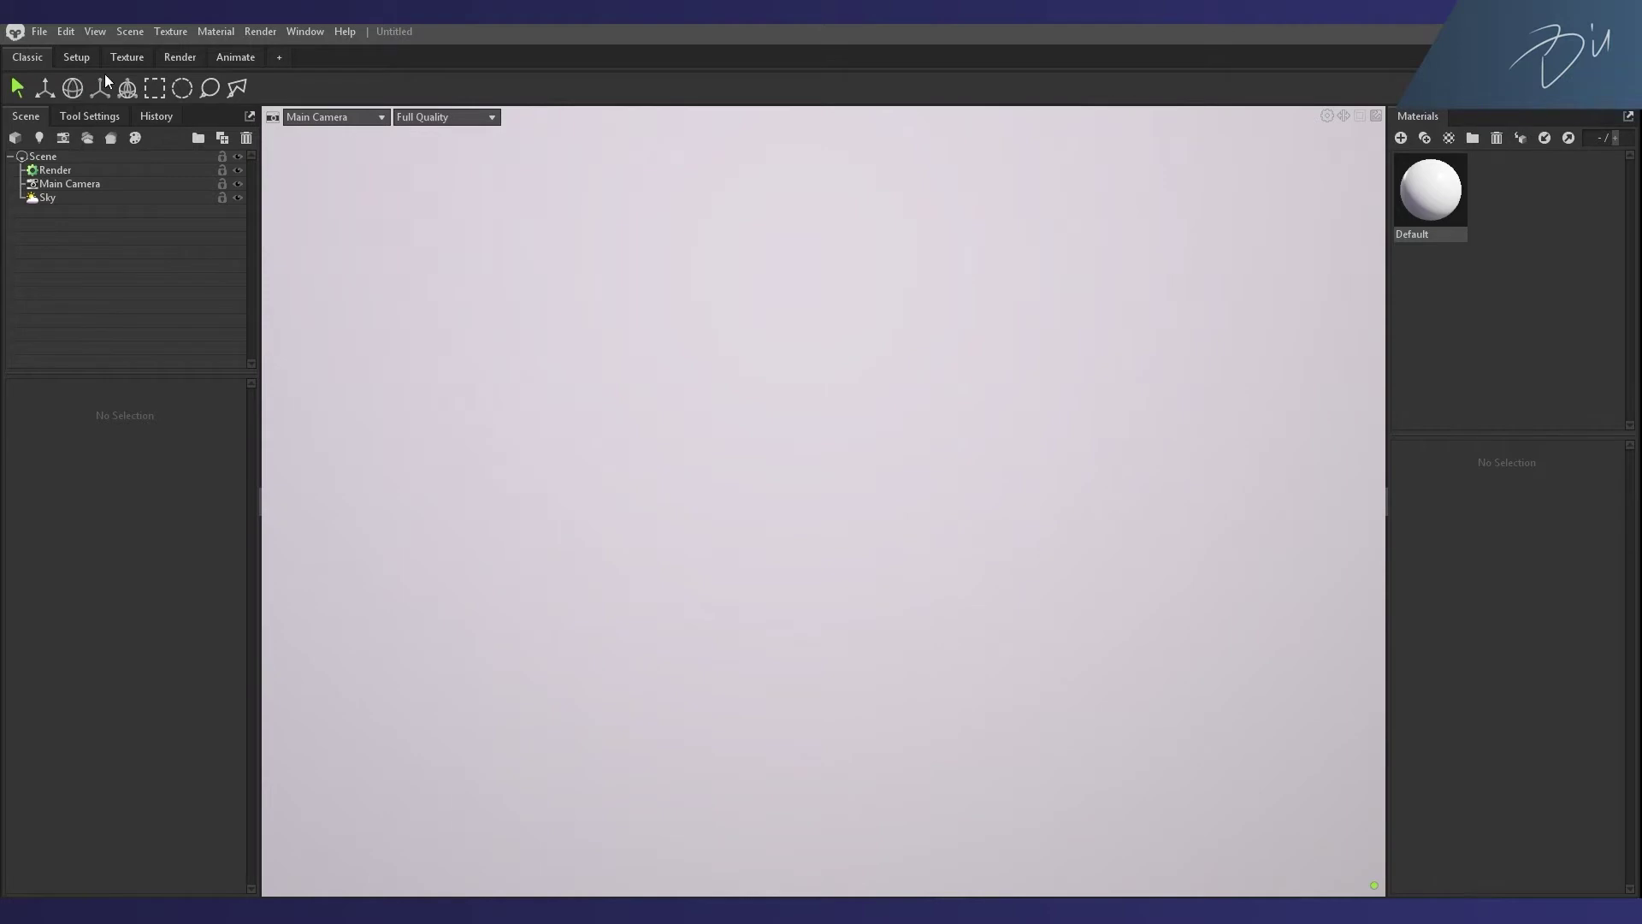
# Step: Switch to the Animate workspace and examine the timeline's frame count, FPS, length and speed settings
pyautogui.click(218, 63)
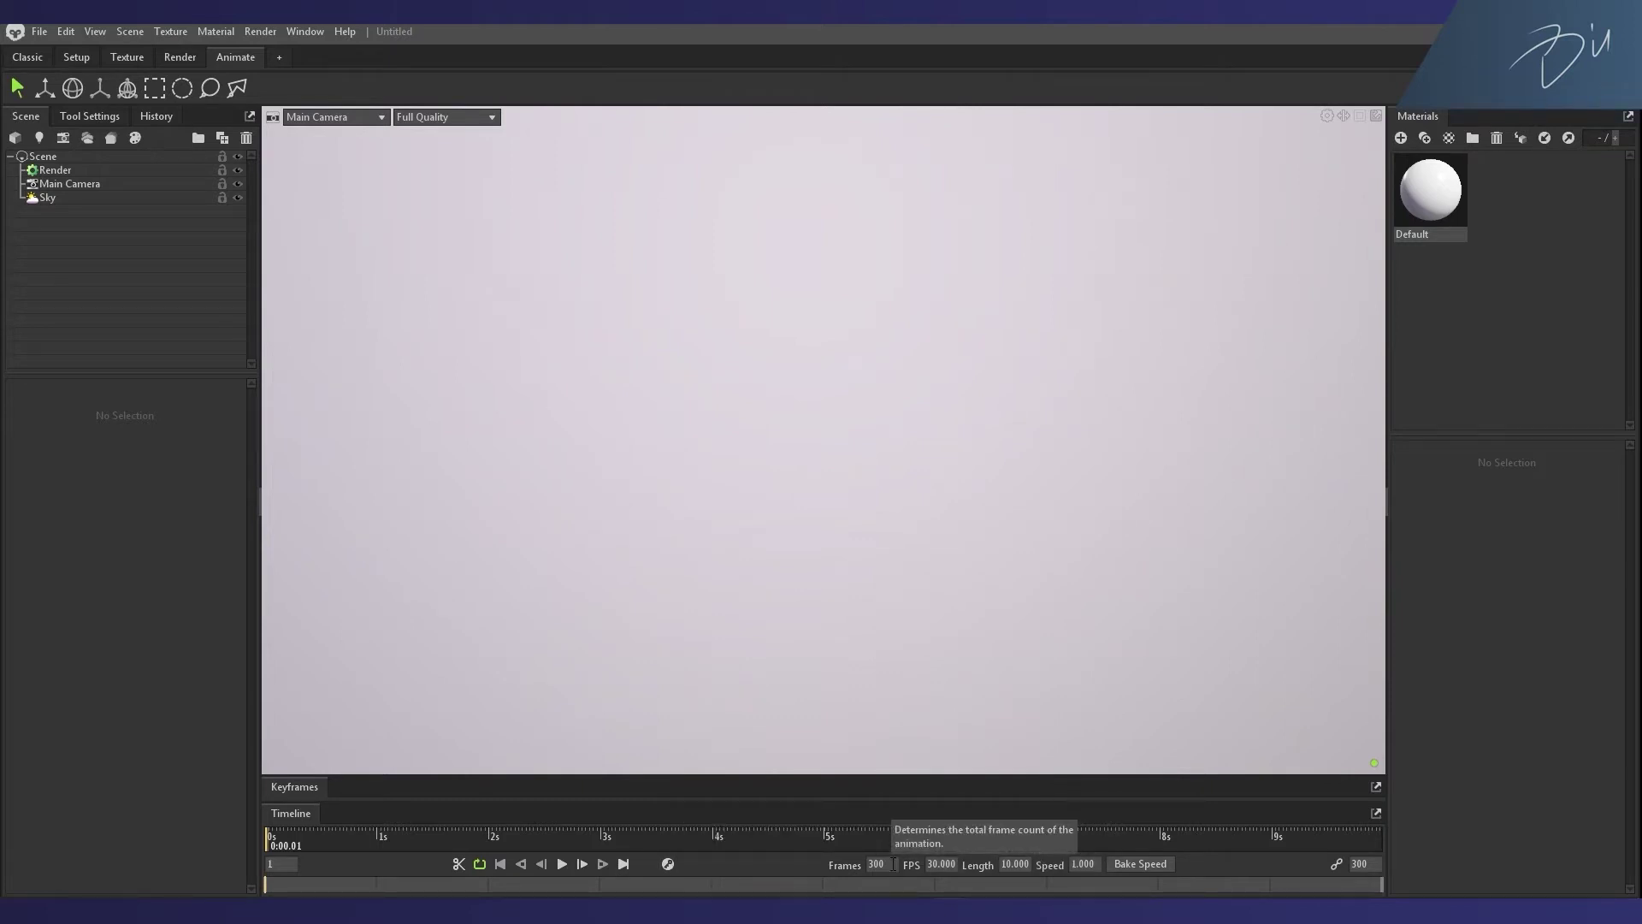
pyautogui.click(892, 863)
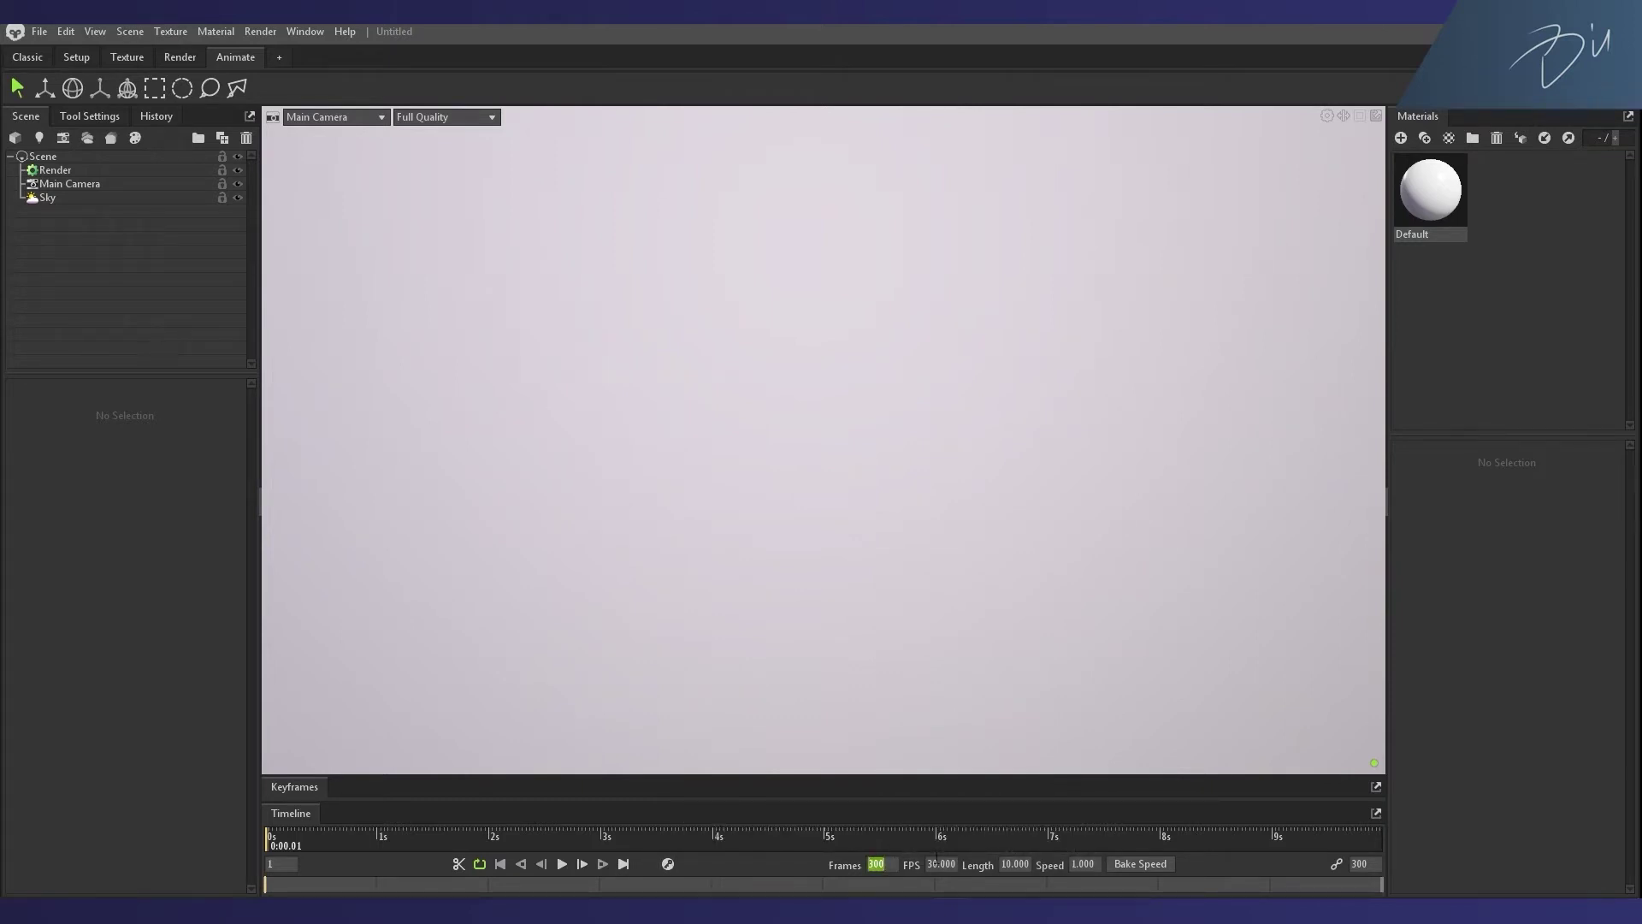
pyautogui.click(940, 864)
pyautogui.click(1003, 864)
pyautogui.click(1081, 864)
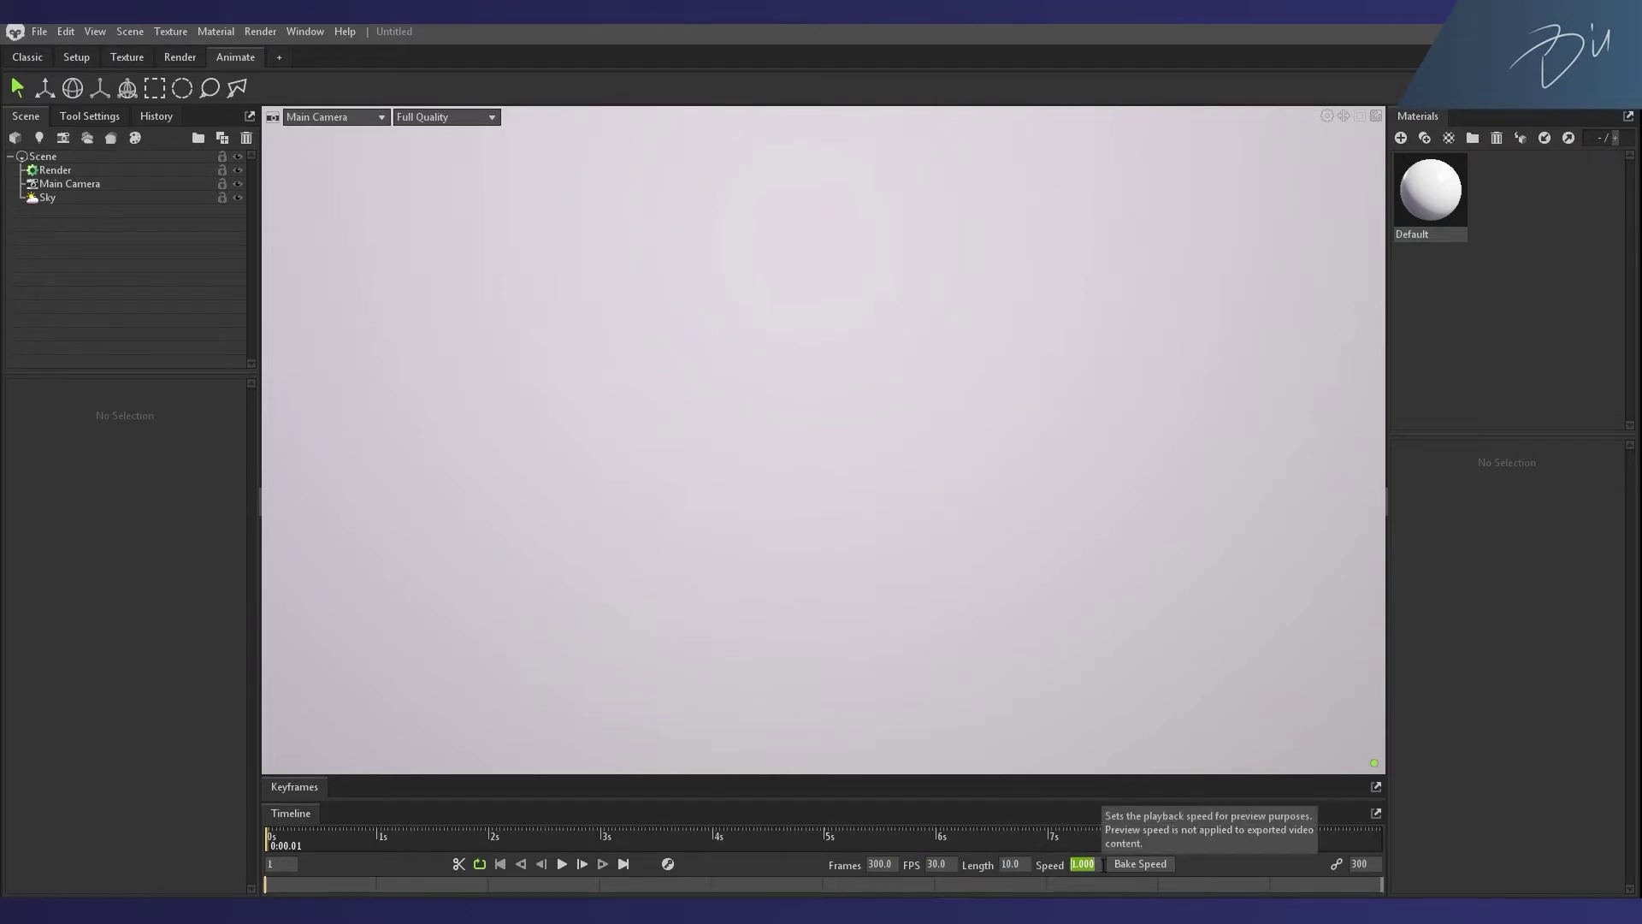
# Step: Expand the keyframe editor and examine the animation tracks of the scene and the main camera
pyautogui.click(282, 788)
pyautogui.click(86, 157)
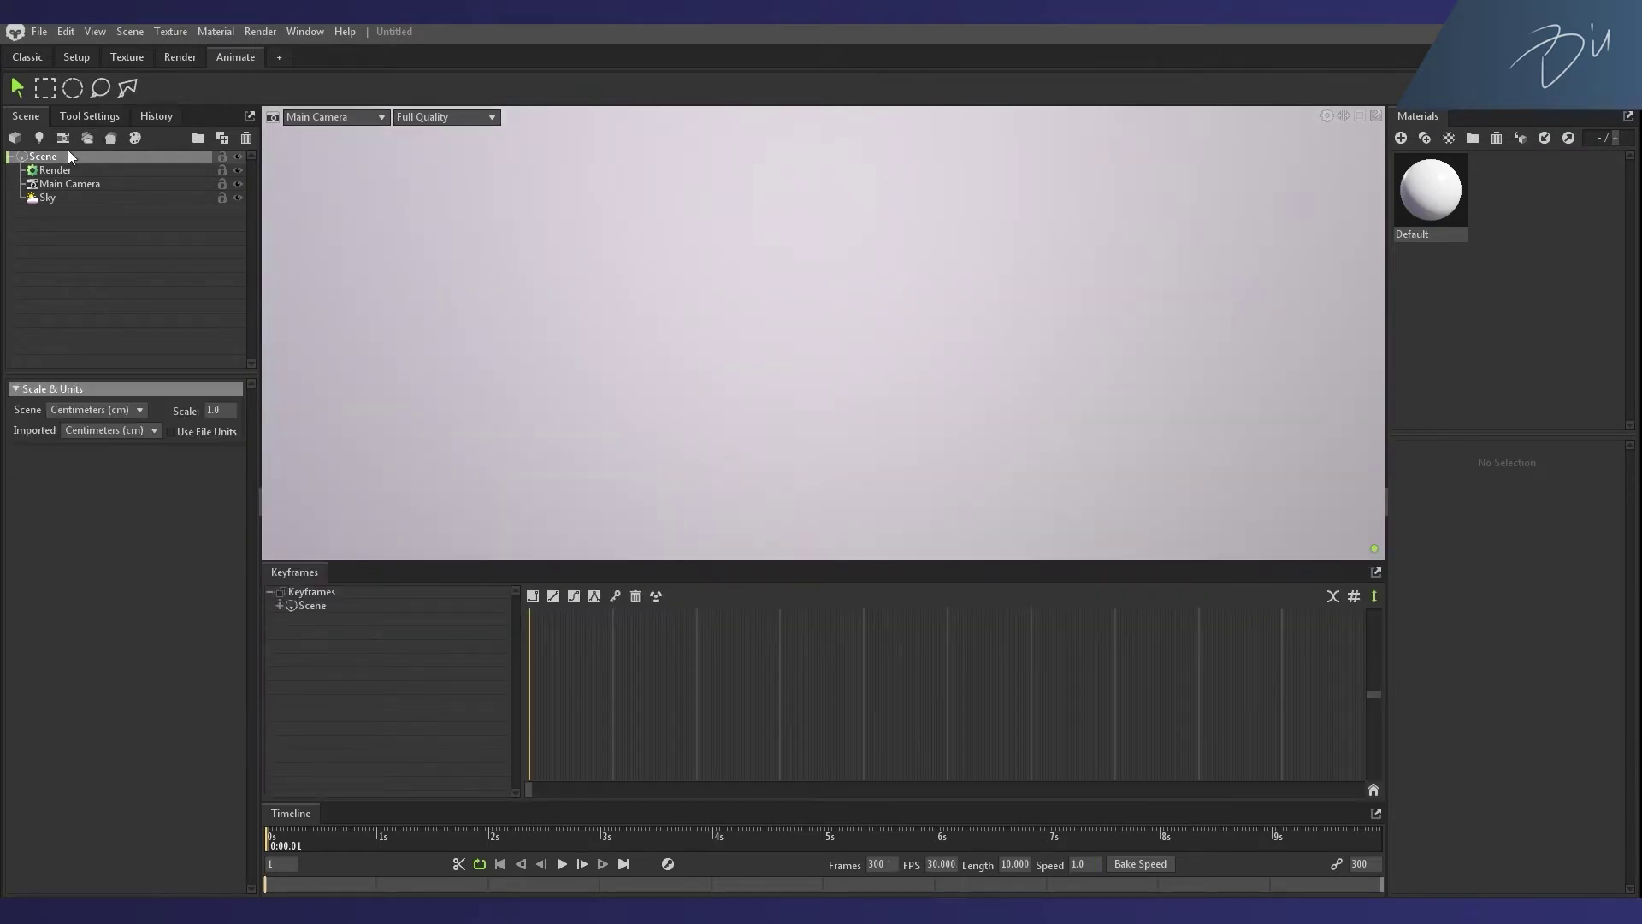
pyautogui.click(279, 606)
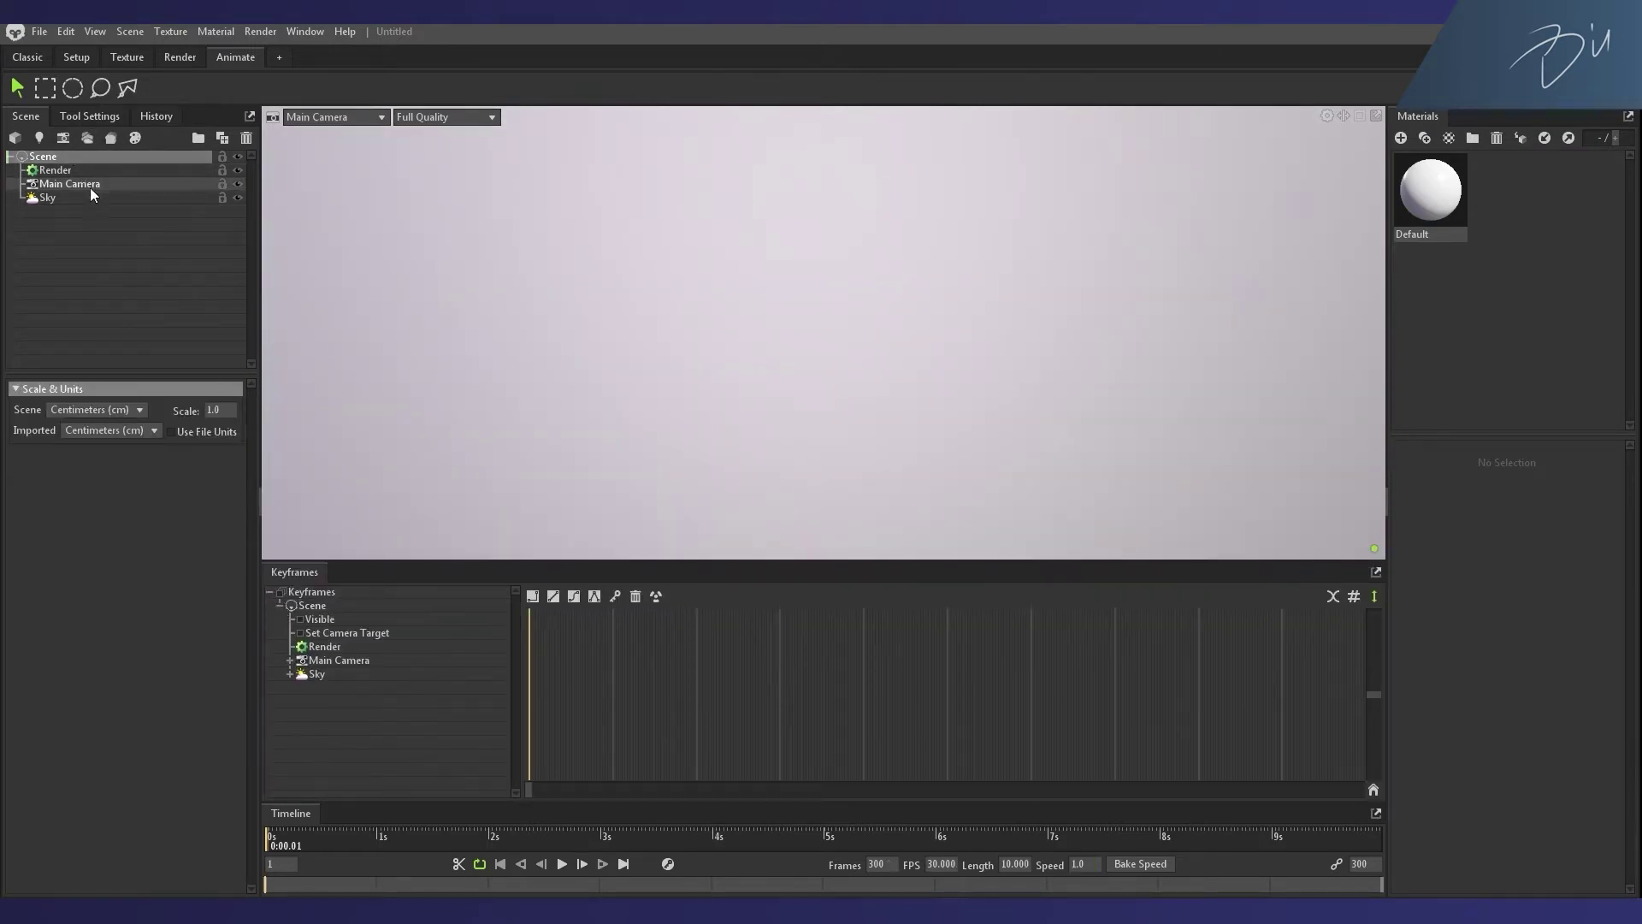
pyautogui.click(72, 184)
pyautogui.click(63, 156)
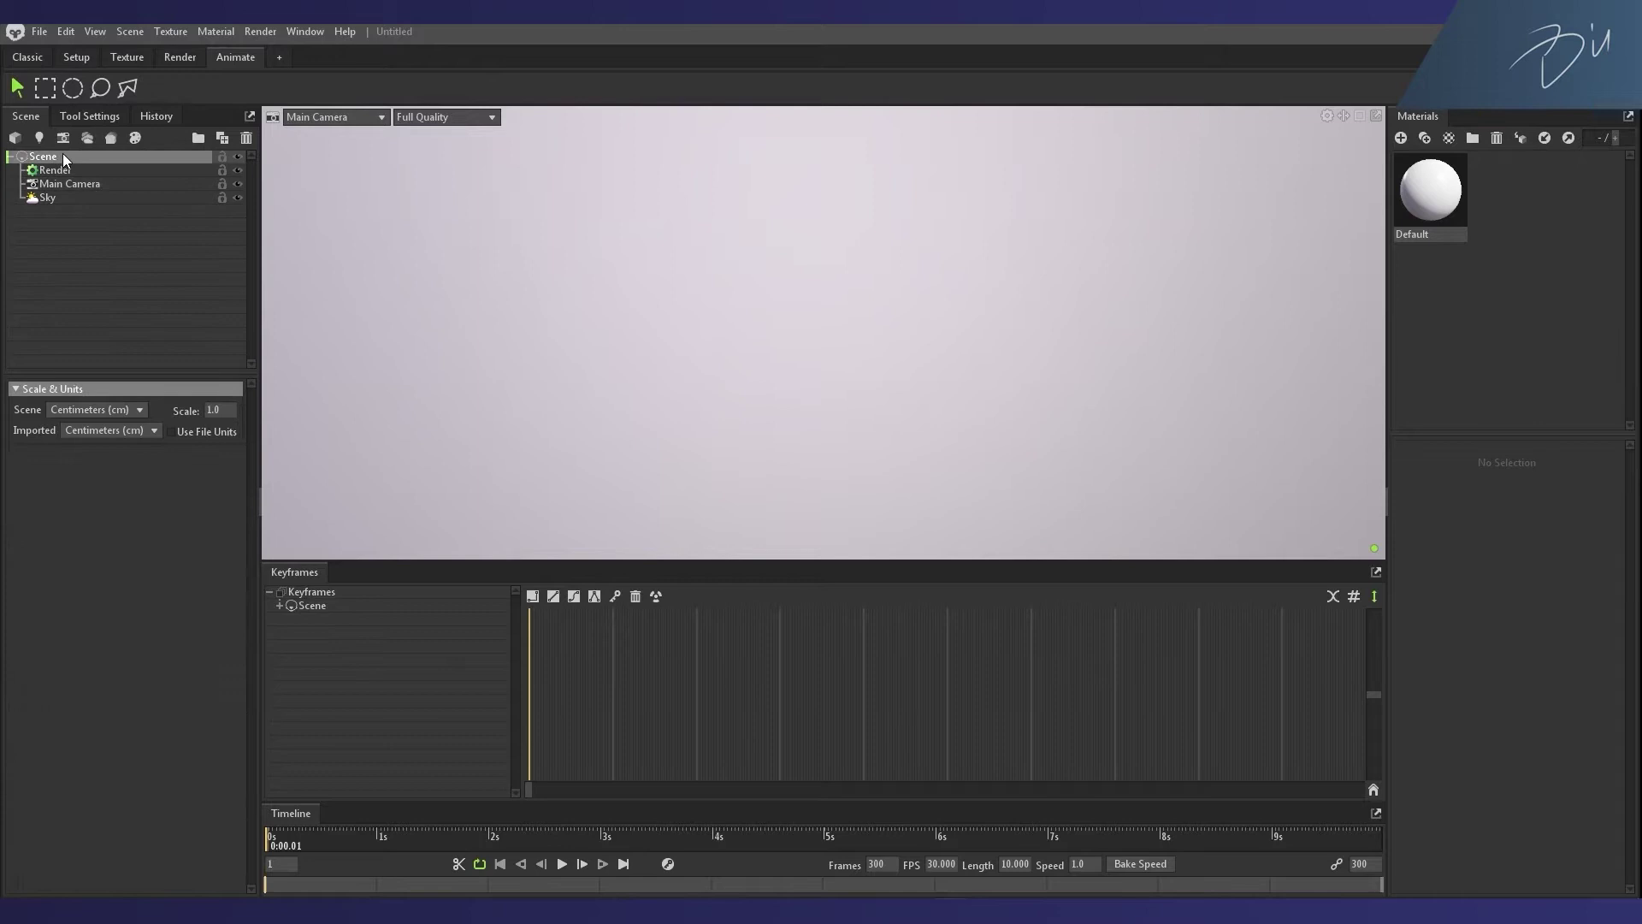
# Step: Switch to the Setup workspace and select the Scene object to show its scale and unit settings
pyautogui.click(76, 56)
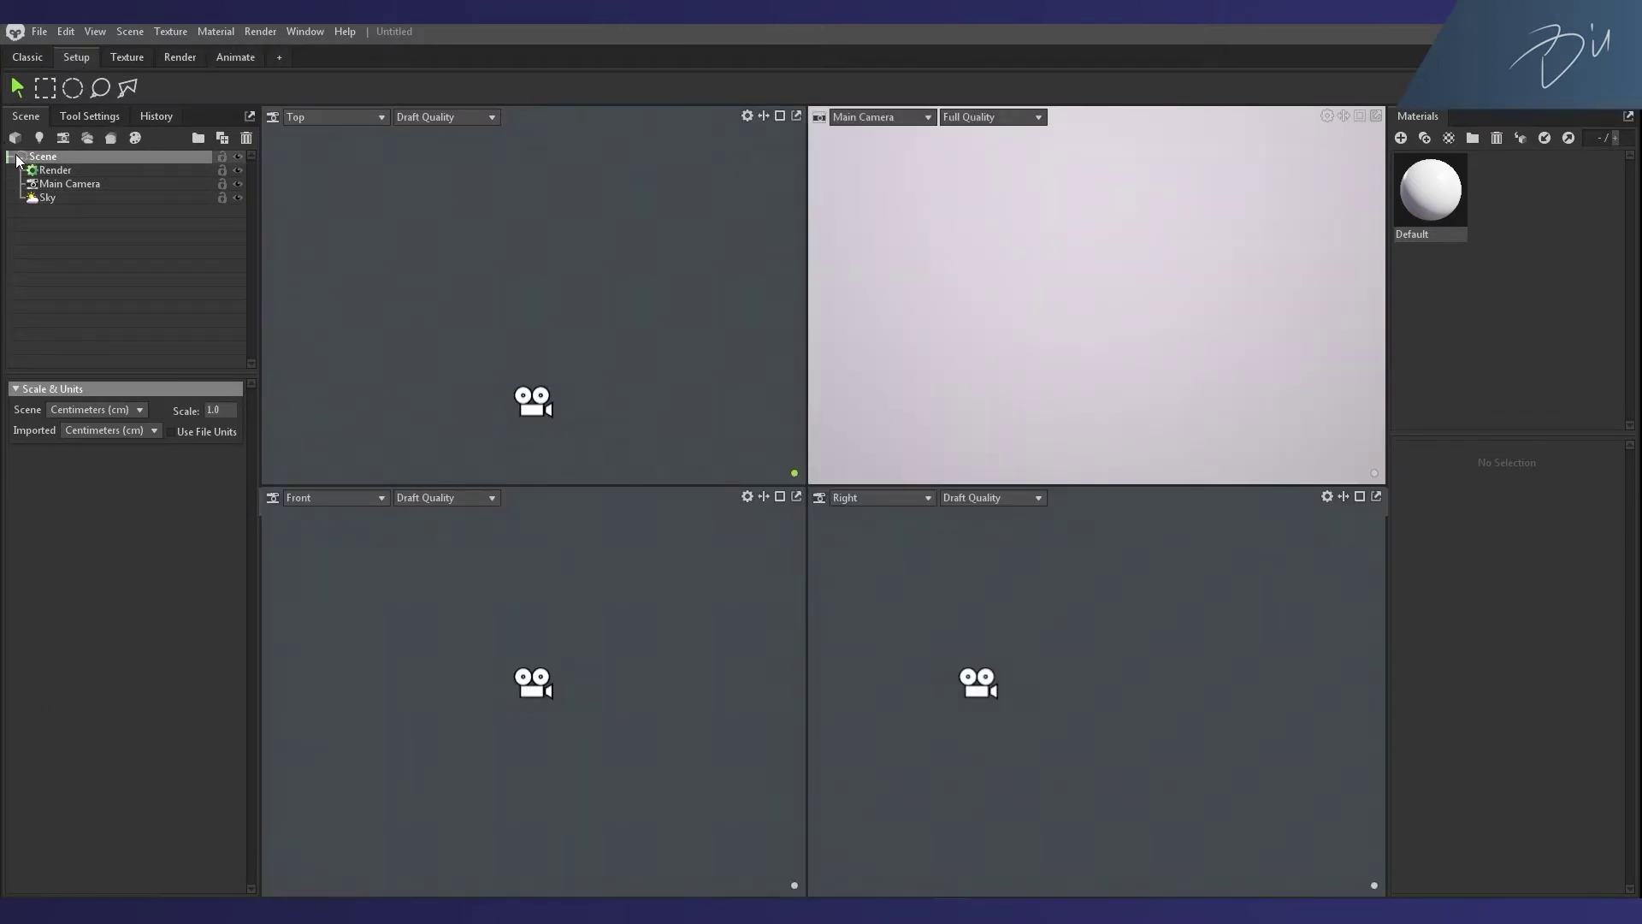
pyautogui.click(62, 251)
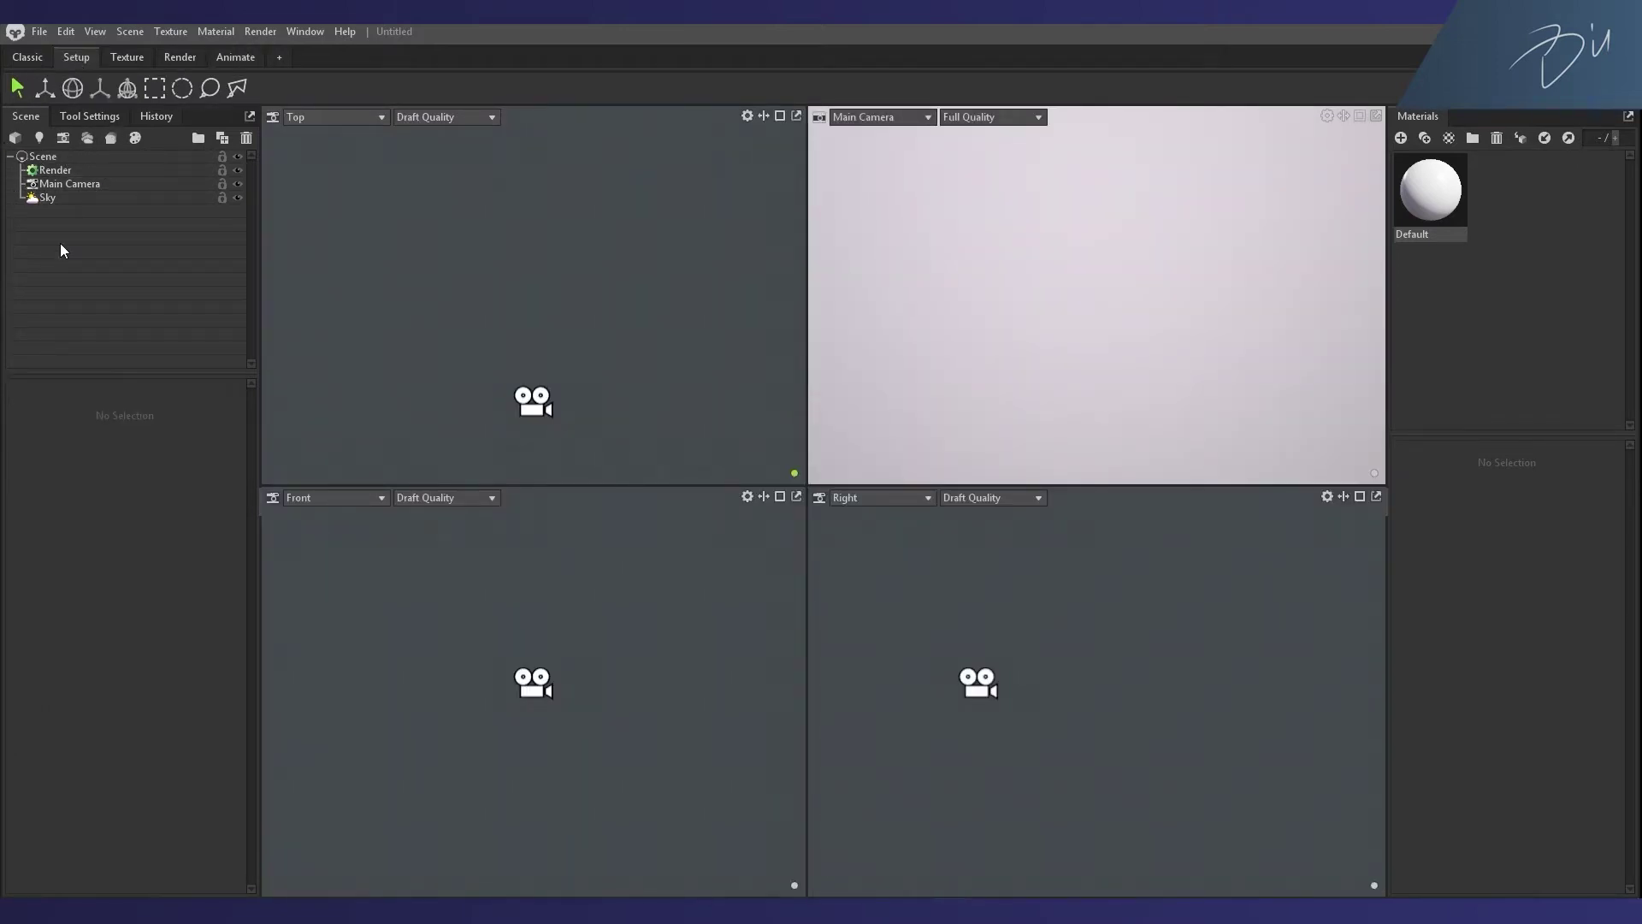
pyautogui.click(44, 157)
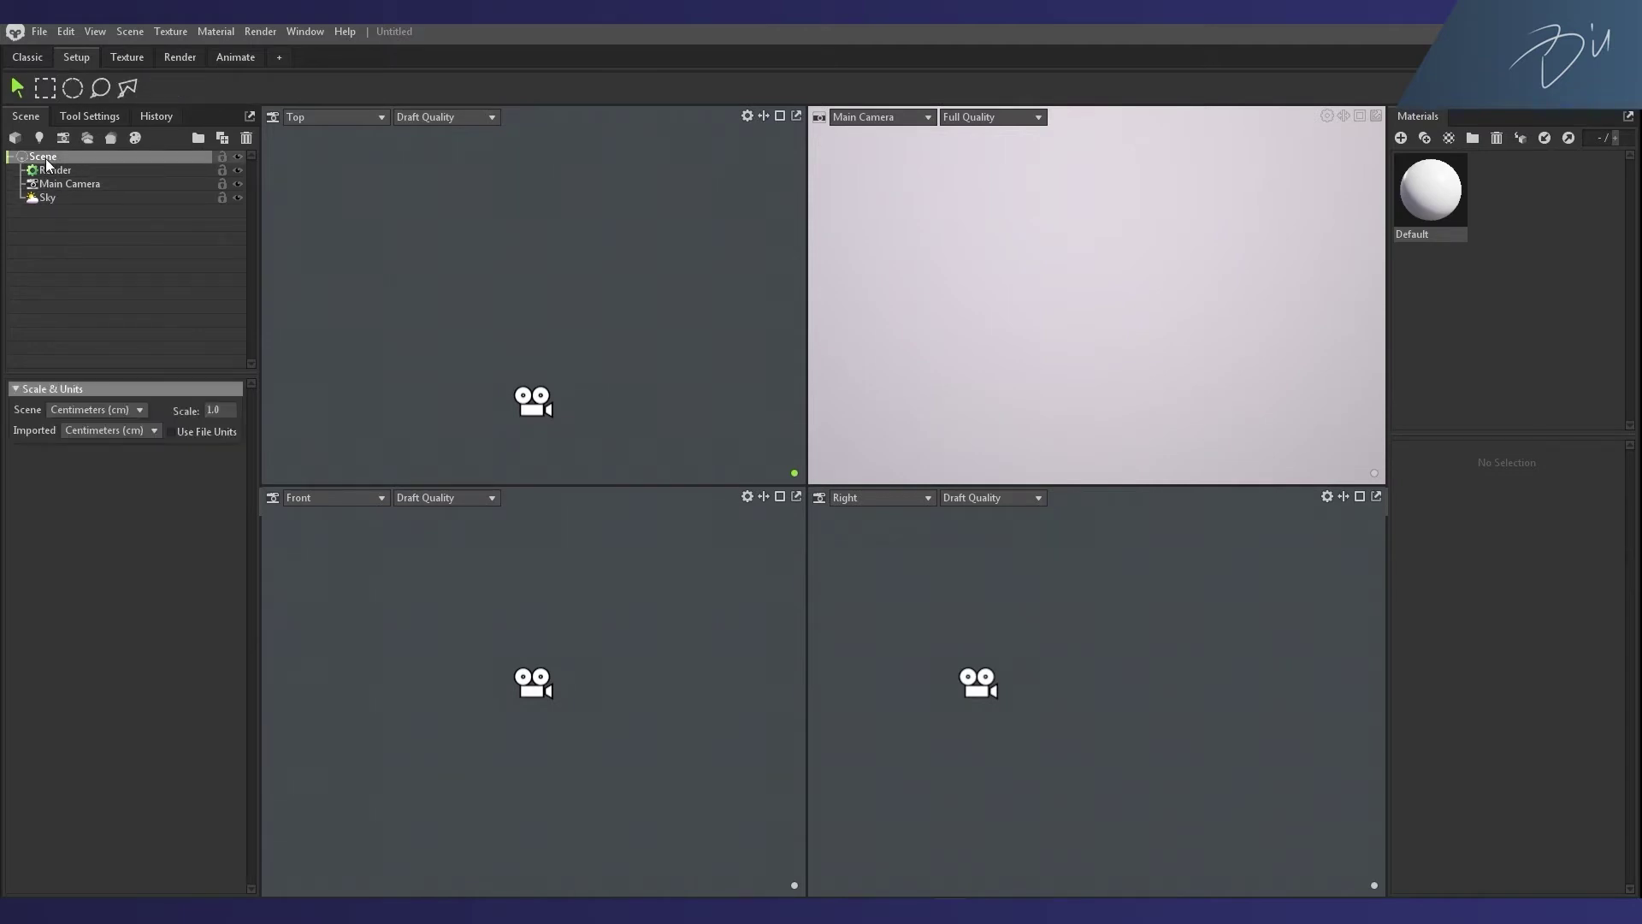
# Step: Try millimeters as the scene unit and restore it to centimeters
pyautogui.click(140, 410)
pyautogui.click(131, 426)
pyautogui.click(139, 411)
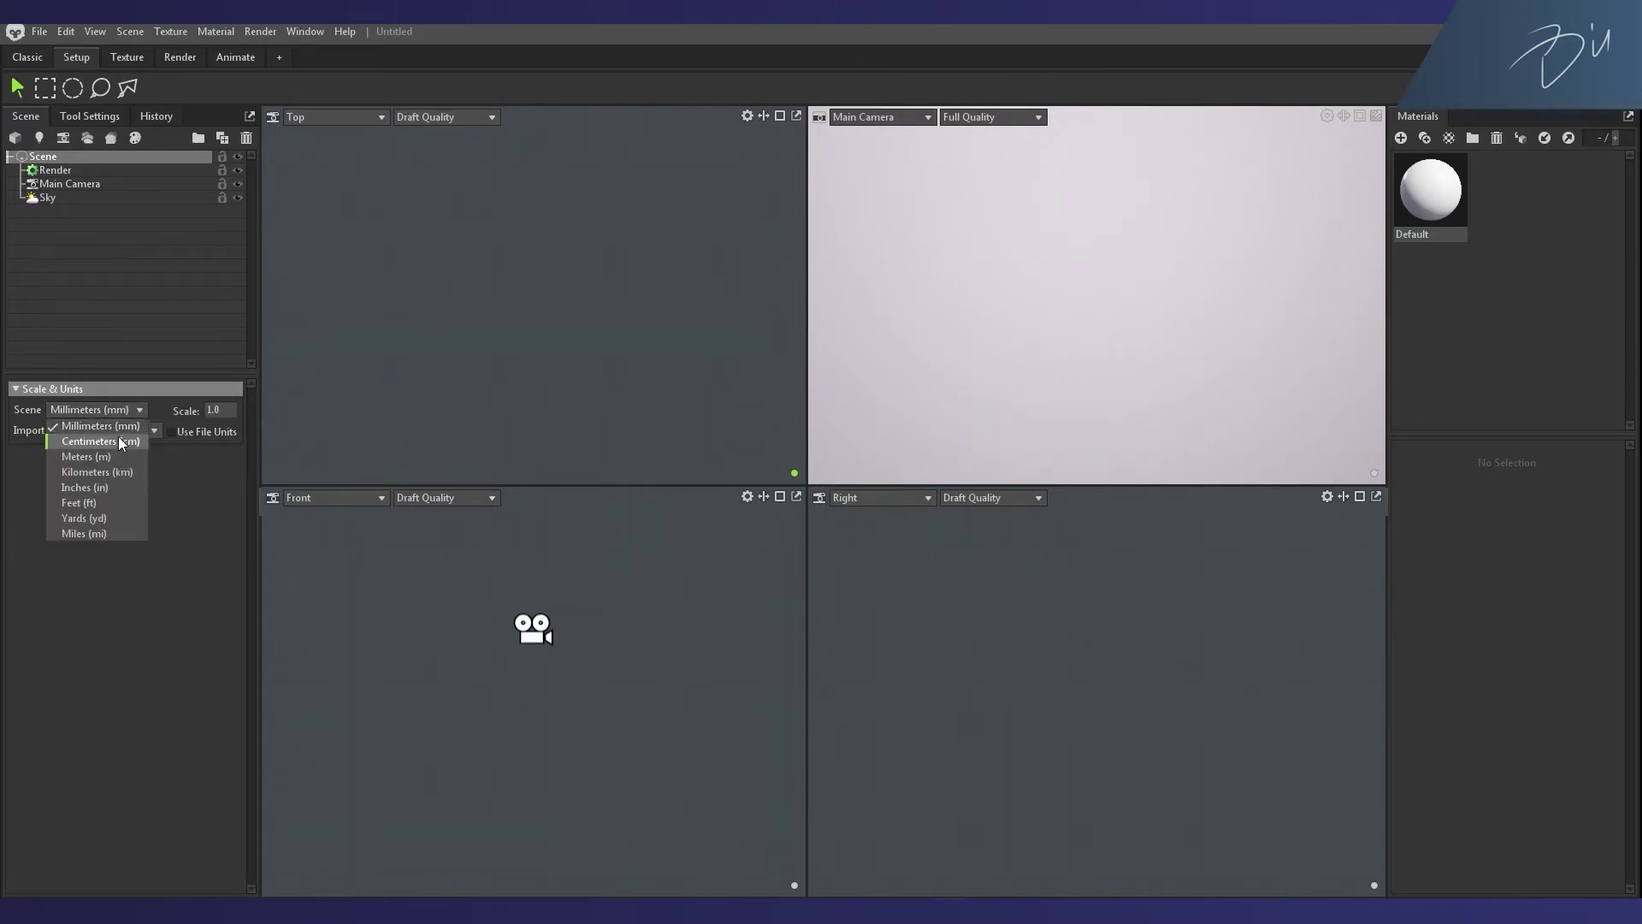
pyautogui.click(120, 441)
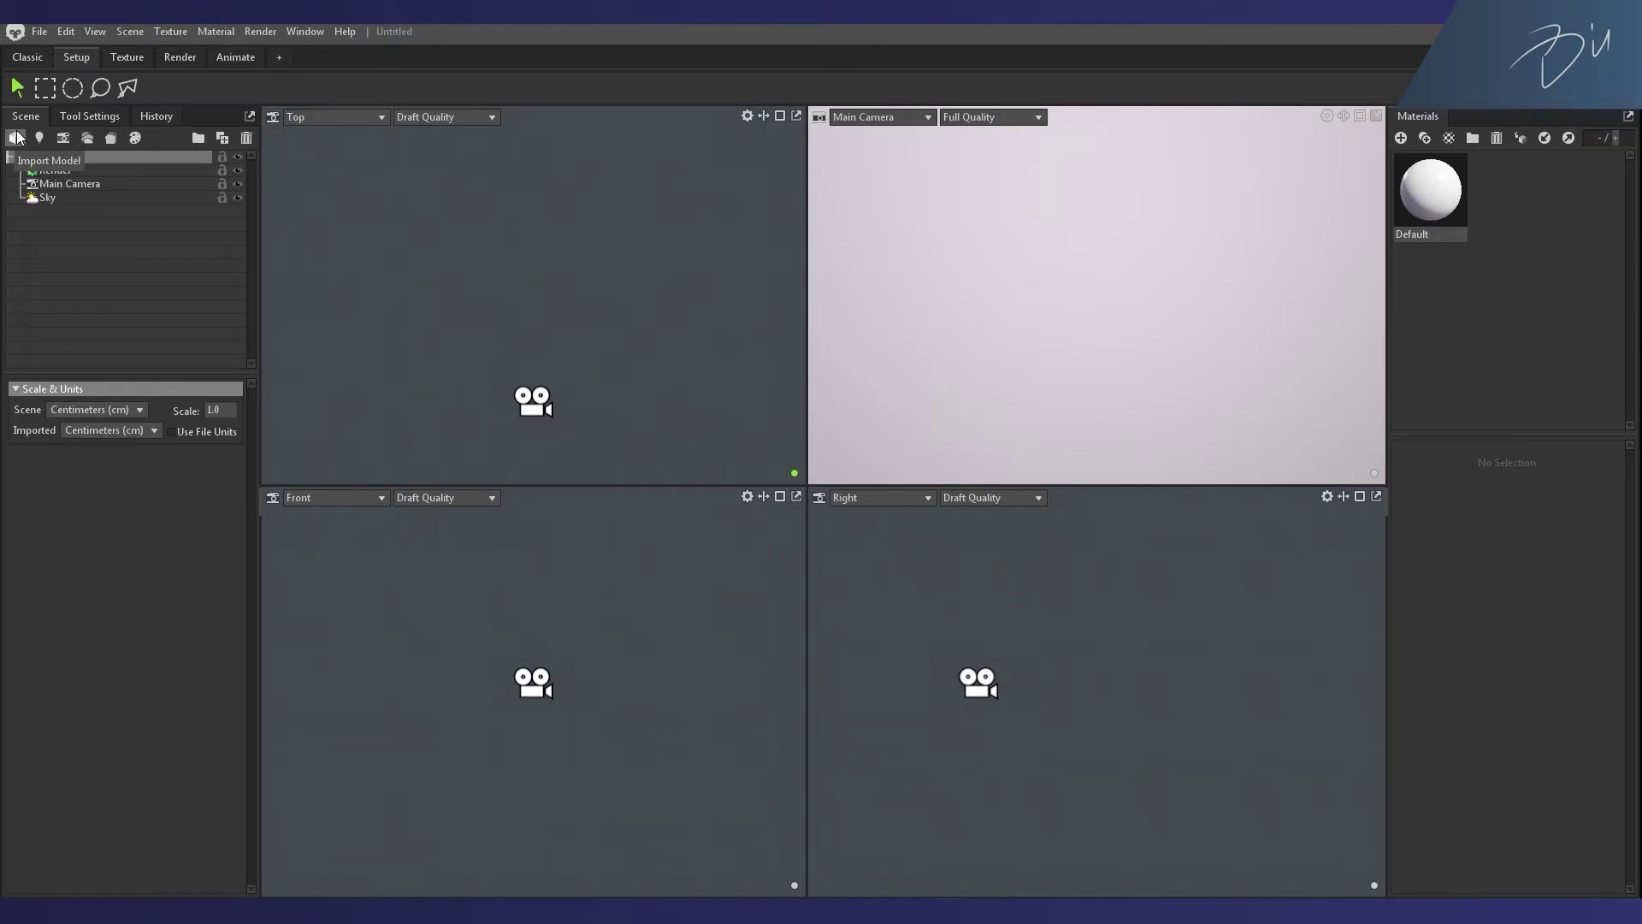
# Step: Import the models High.fbx and Low.fbx together and collapse both of their groups in the scene hierarchy
pyautogui.click(39, 33)
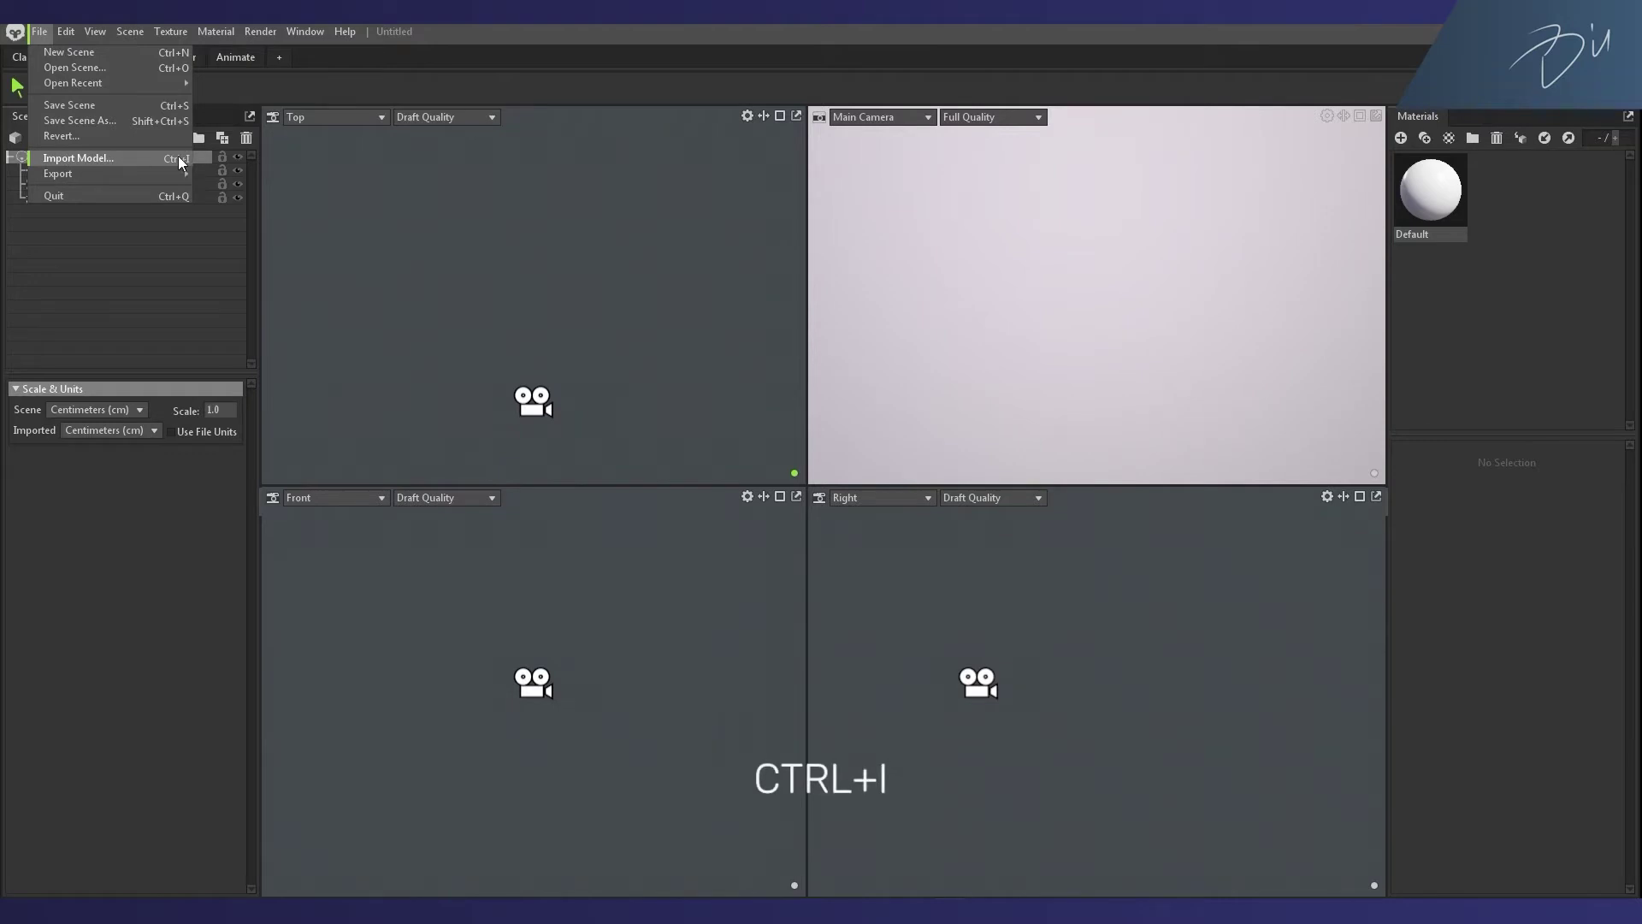
pyautogui.click(83, 159)
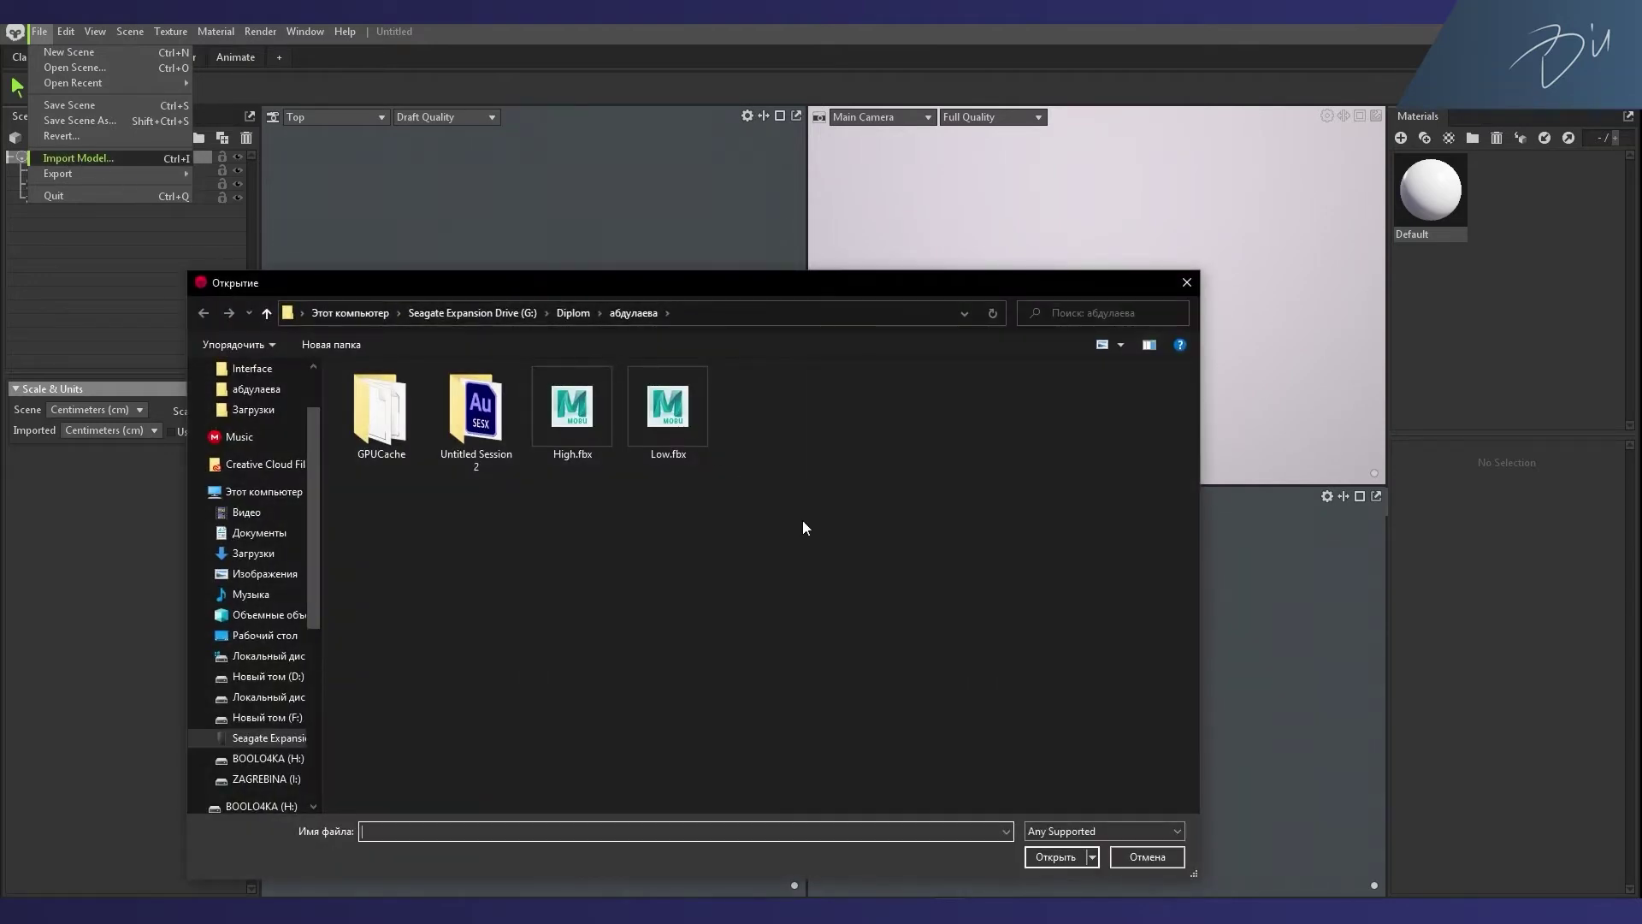
pyautogui.moveTo(802, 520); pyautogui.dragTo(596, 401)
pyautogui.click(1053, 856)
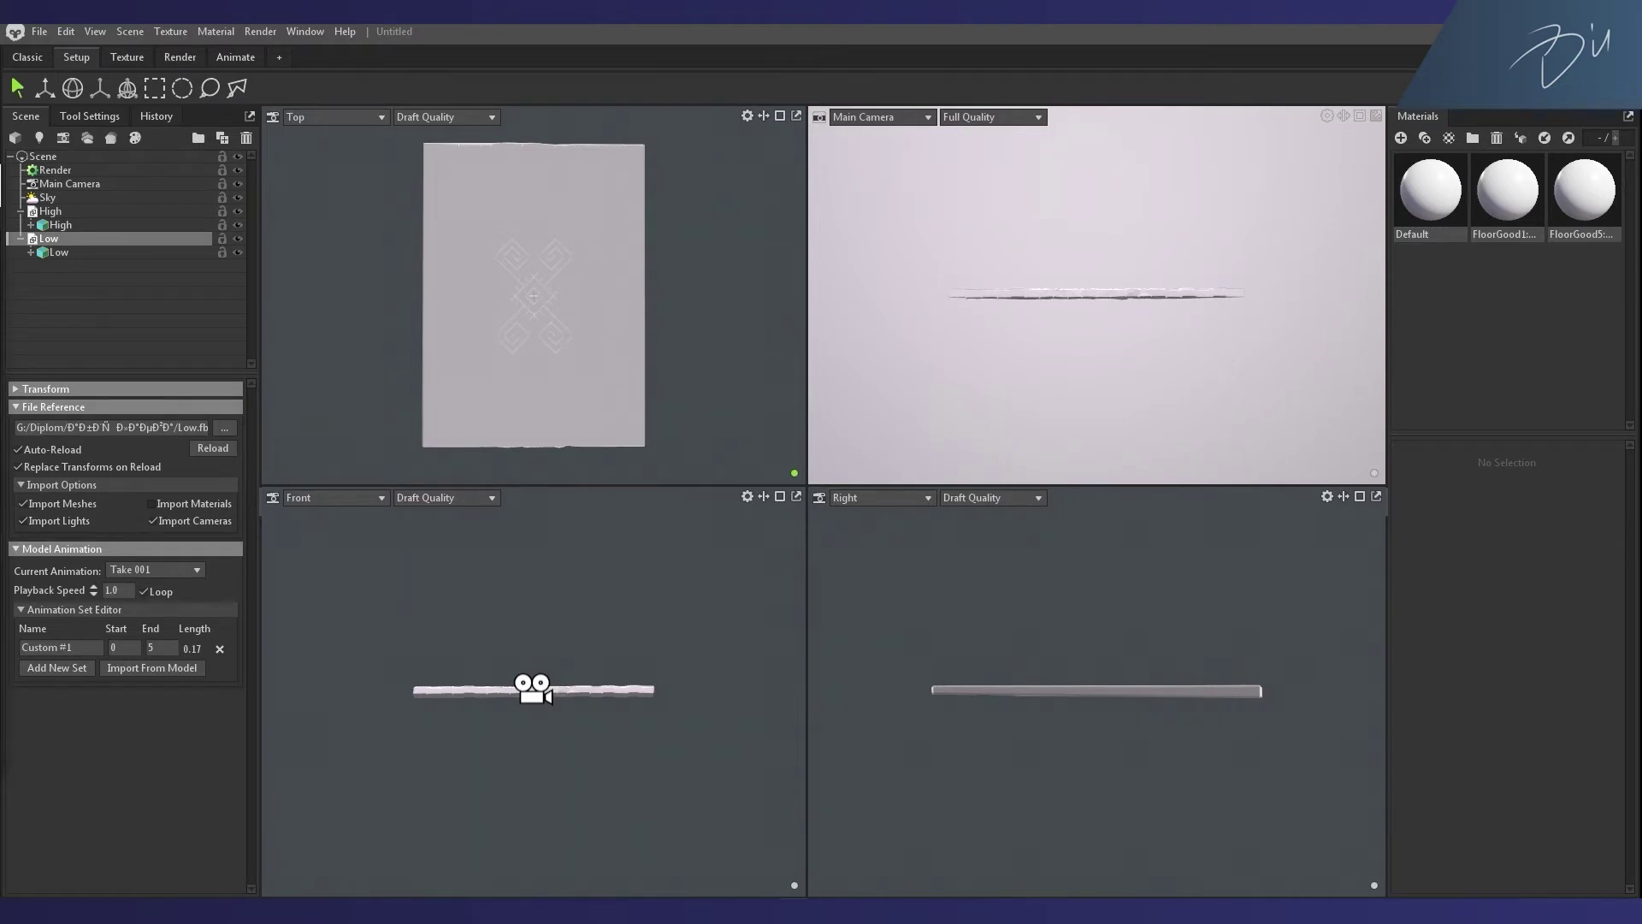
pyautogui.click(21, 212)
pyautogui.click(21, 224)
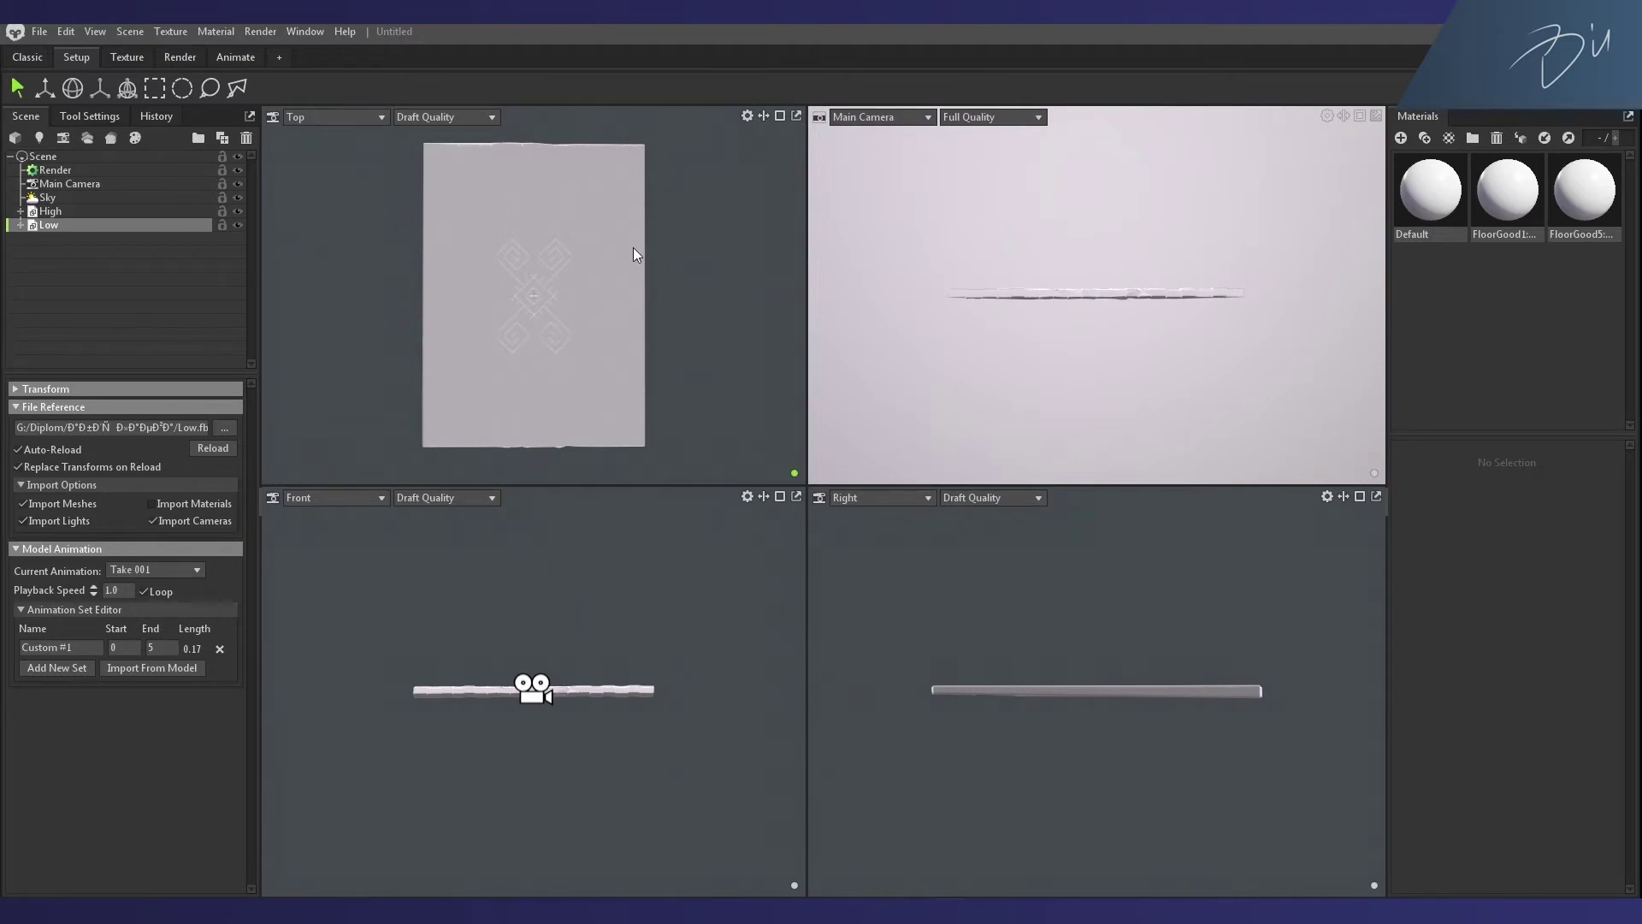
# Step: Expand the Low model and examine its transform and file settings and the properties of its mesh
pyautogui.doubleClick(49, 225)
pyautogui.click(20, 226)
pyautogui.click(19, 389)
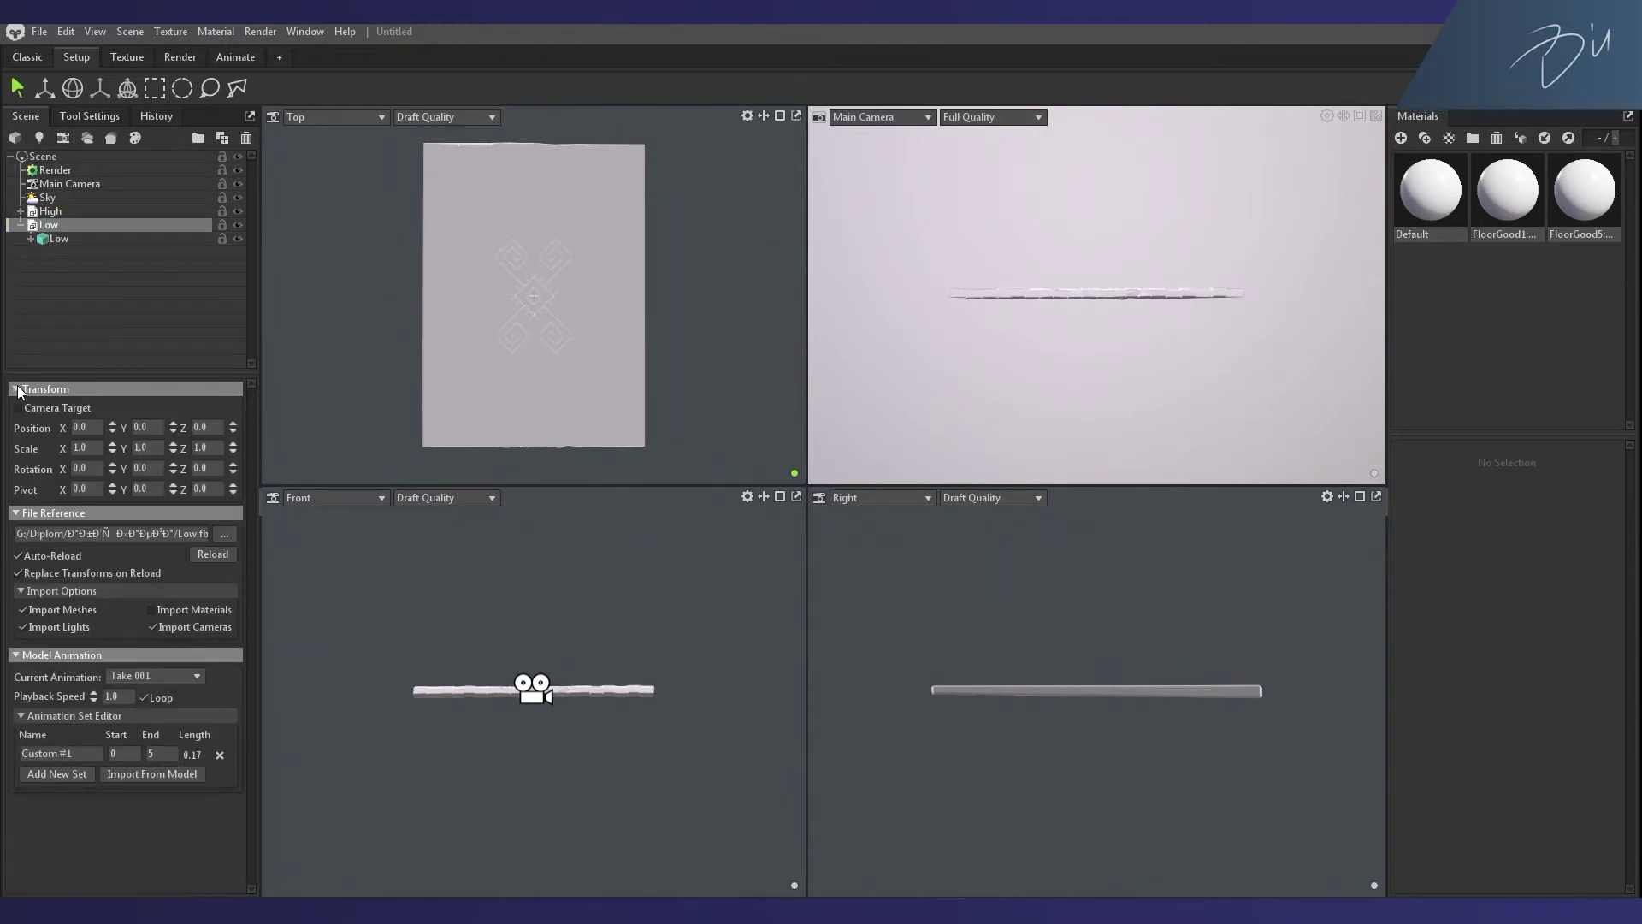
pyautogui.click(19, 557)
pyautogui.click(74, 240)
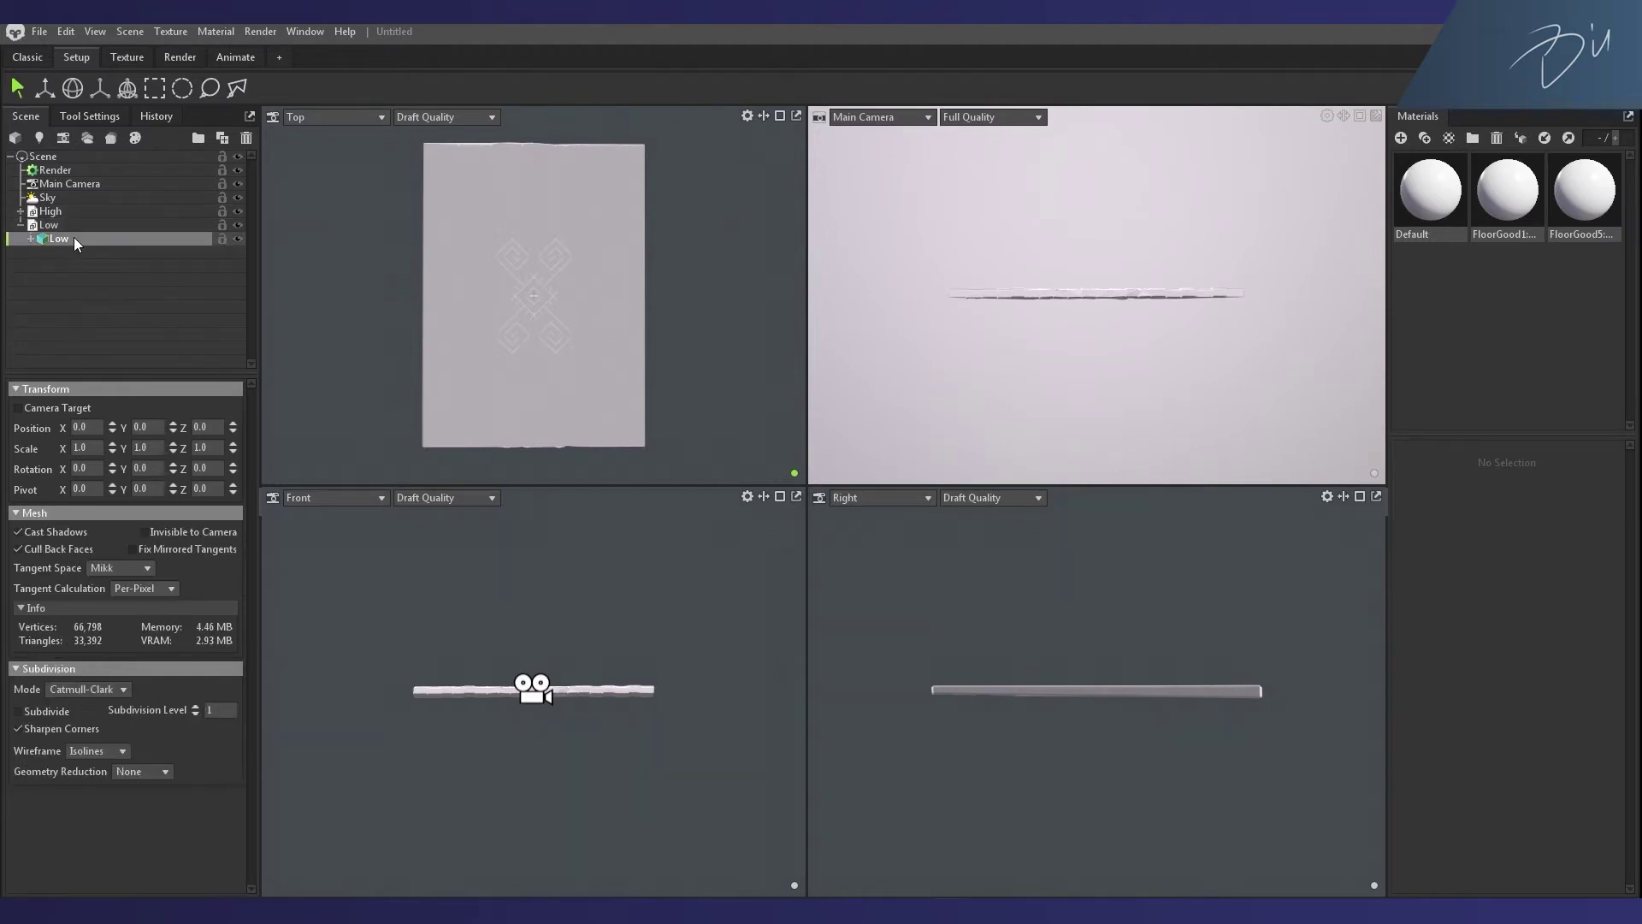
# Step: Expand the High model and compare the vertex and triangle information of the High and Low meshes
pyautogui.click(20, 211)
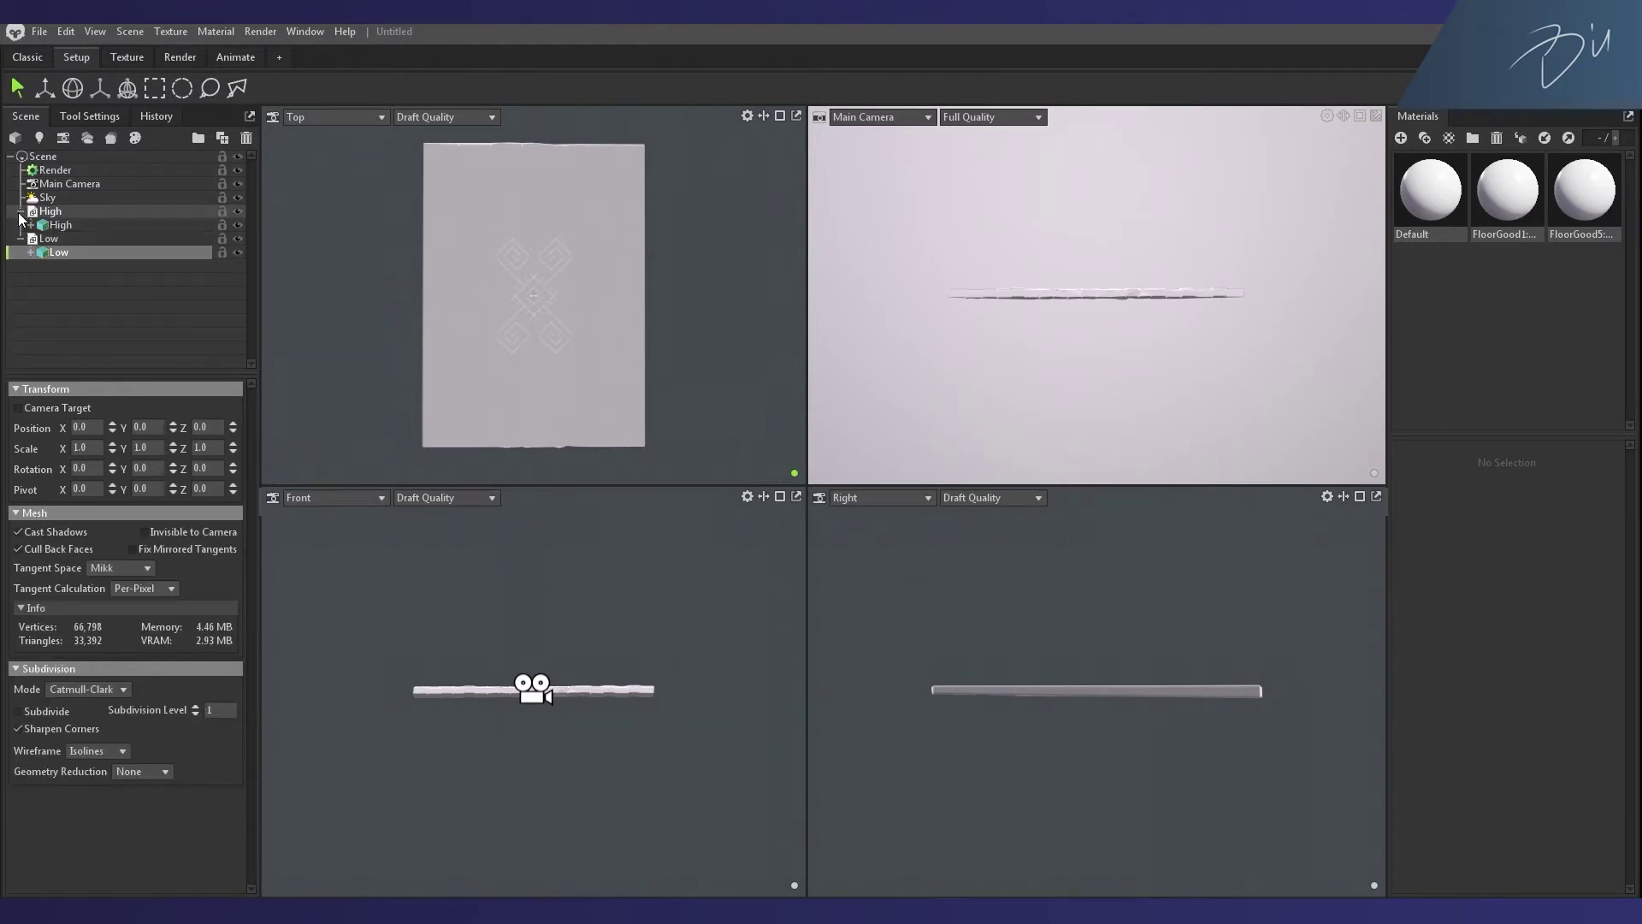
pyautogui.click(60, 224)
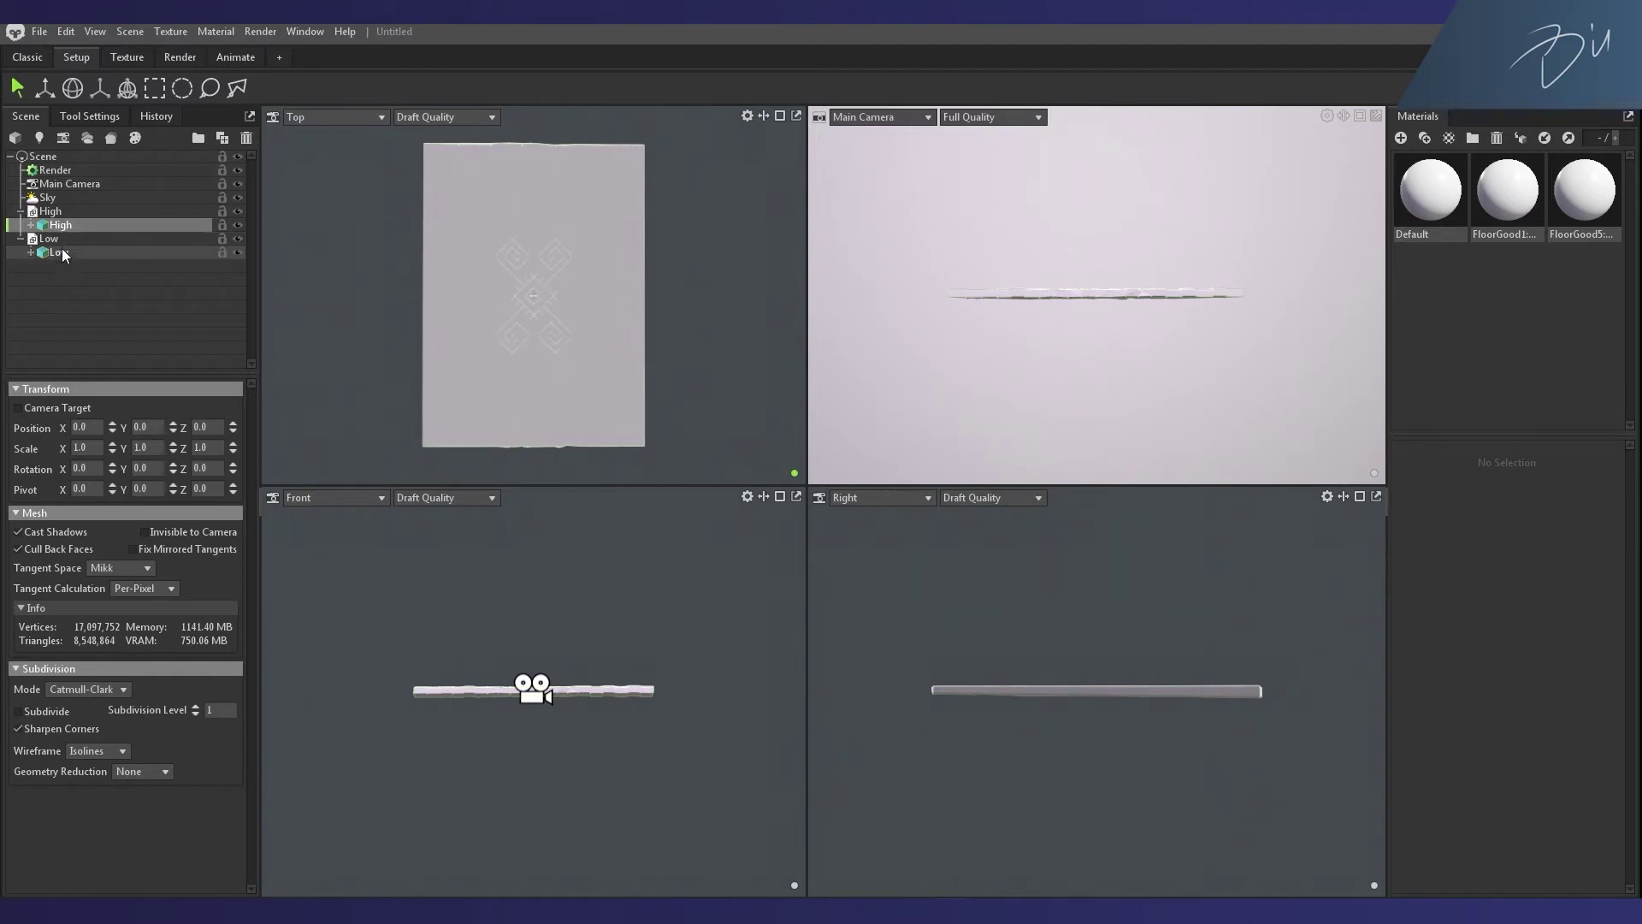
pyautogui.click(74, 256)
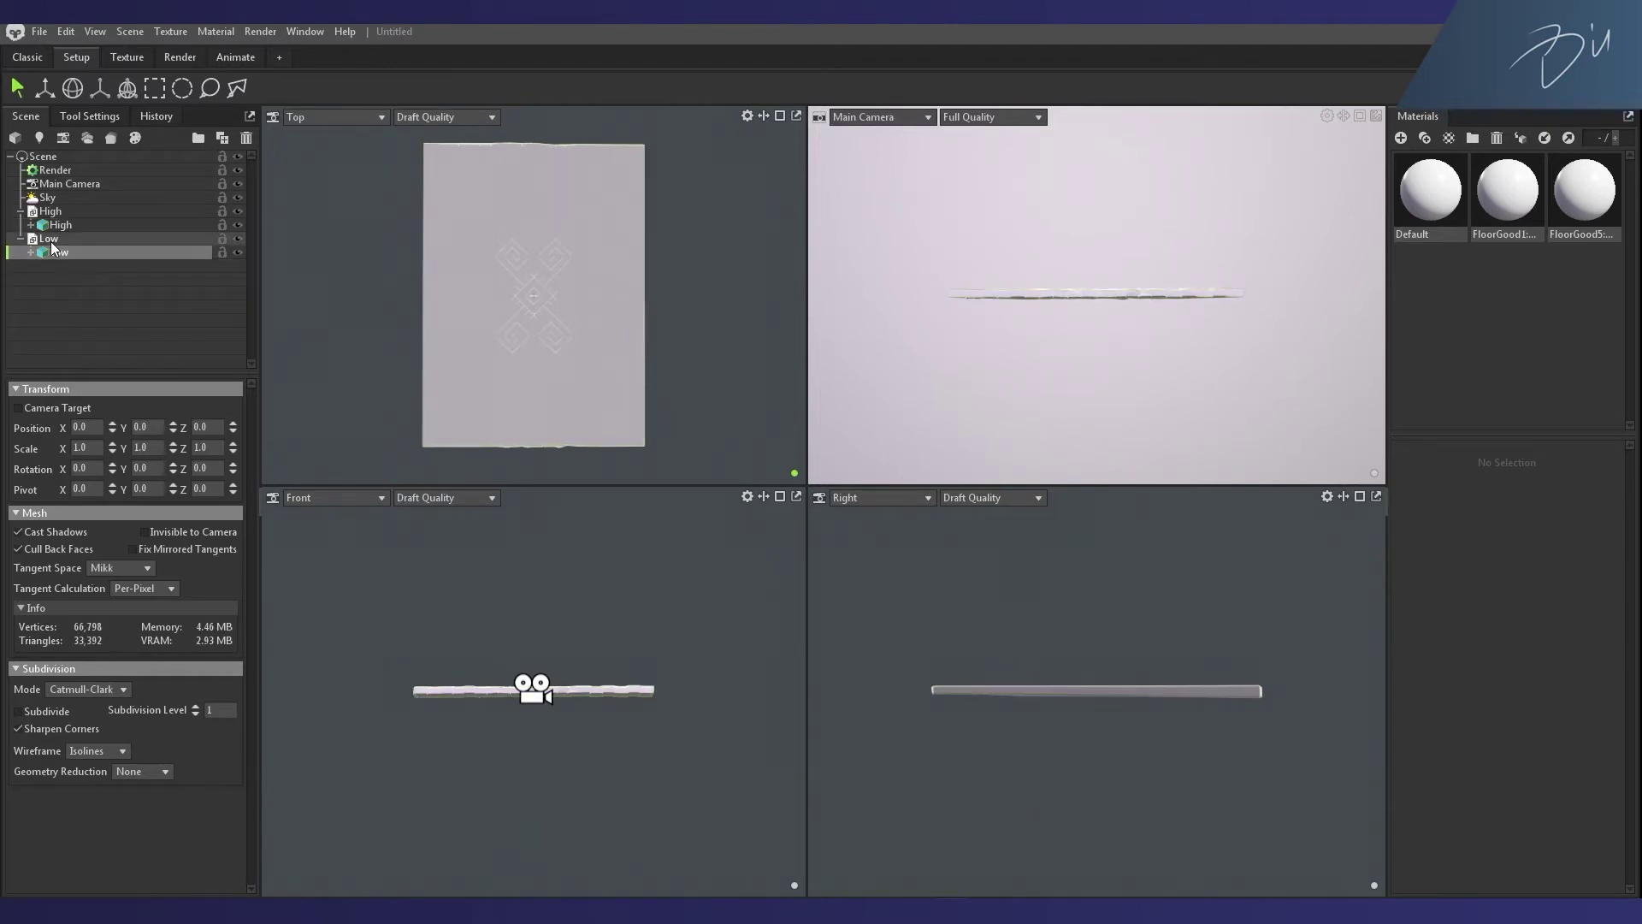
pyautogui.click(49, 227)
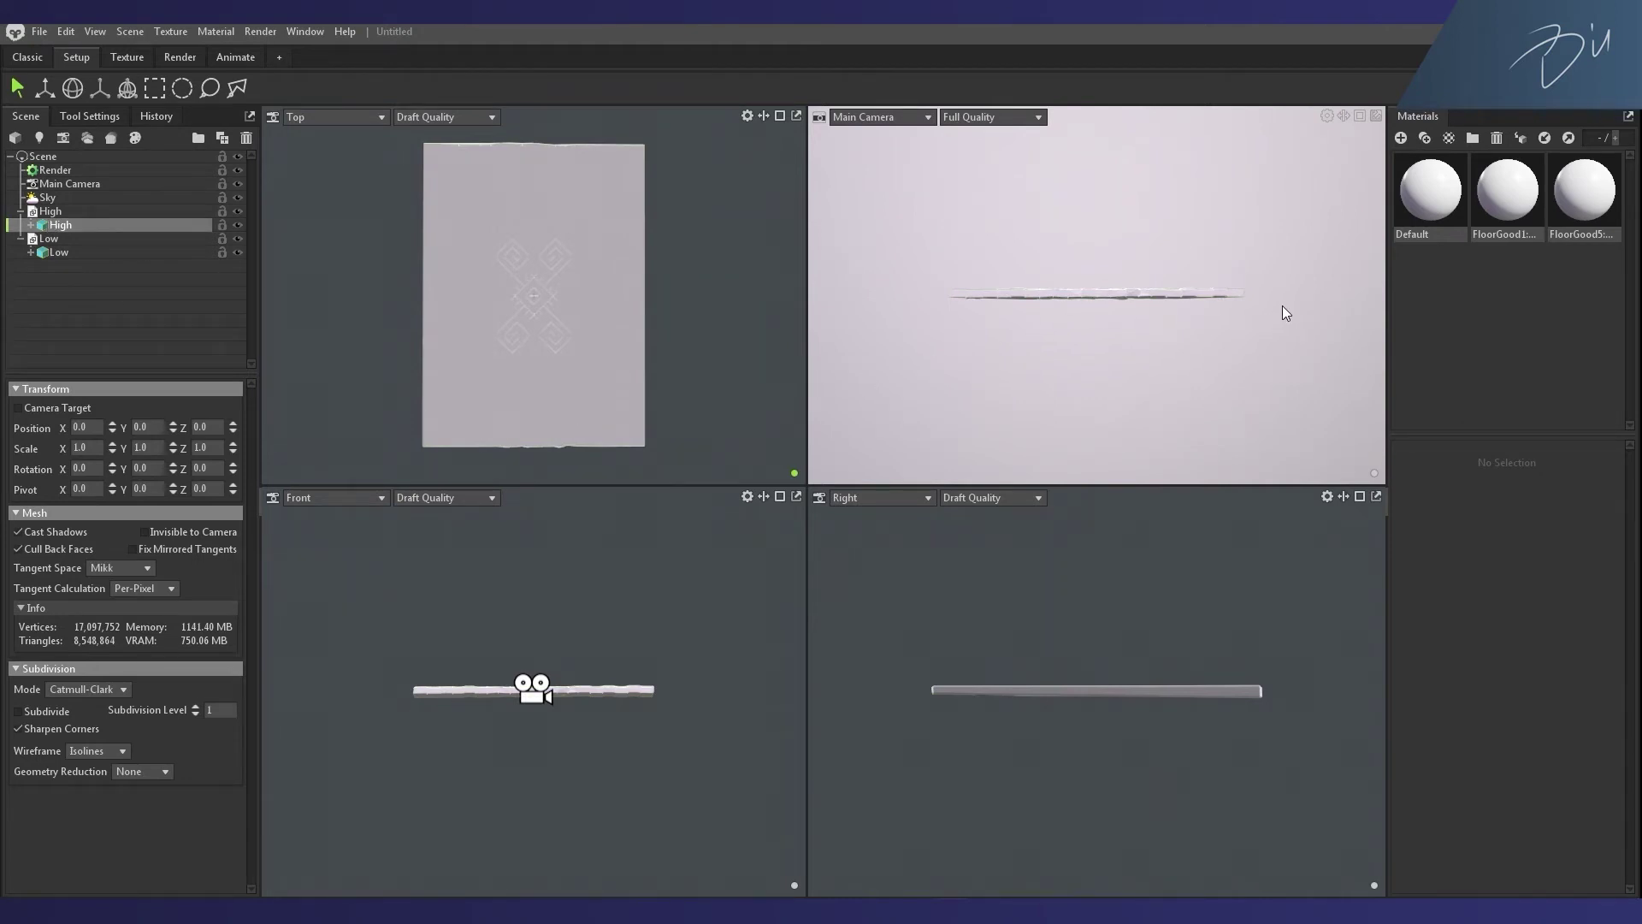
# Step: Orbit, zoom and pan around the imported slab in the main camera view, and frame the model in the Top view
pyautogui.keyDown('alt'); pyautogui.moveTo(1284, 301); pyautogui.dragTo(1211, 402); pyautogui.keyUp('alt')
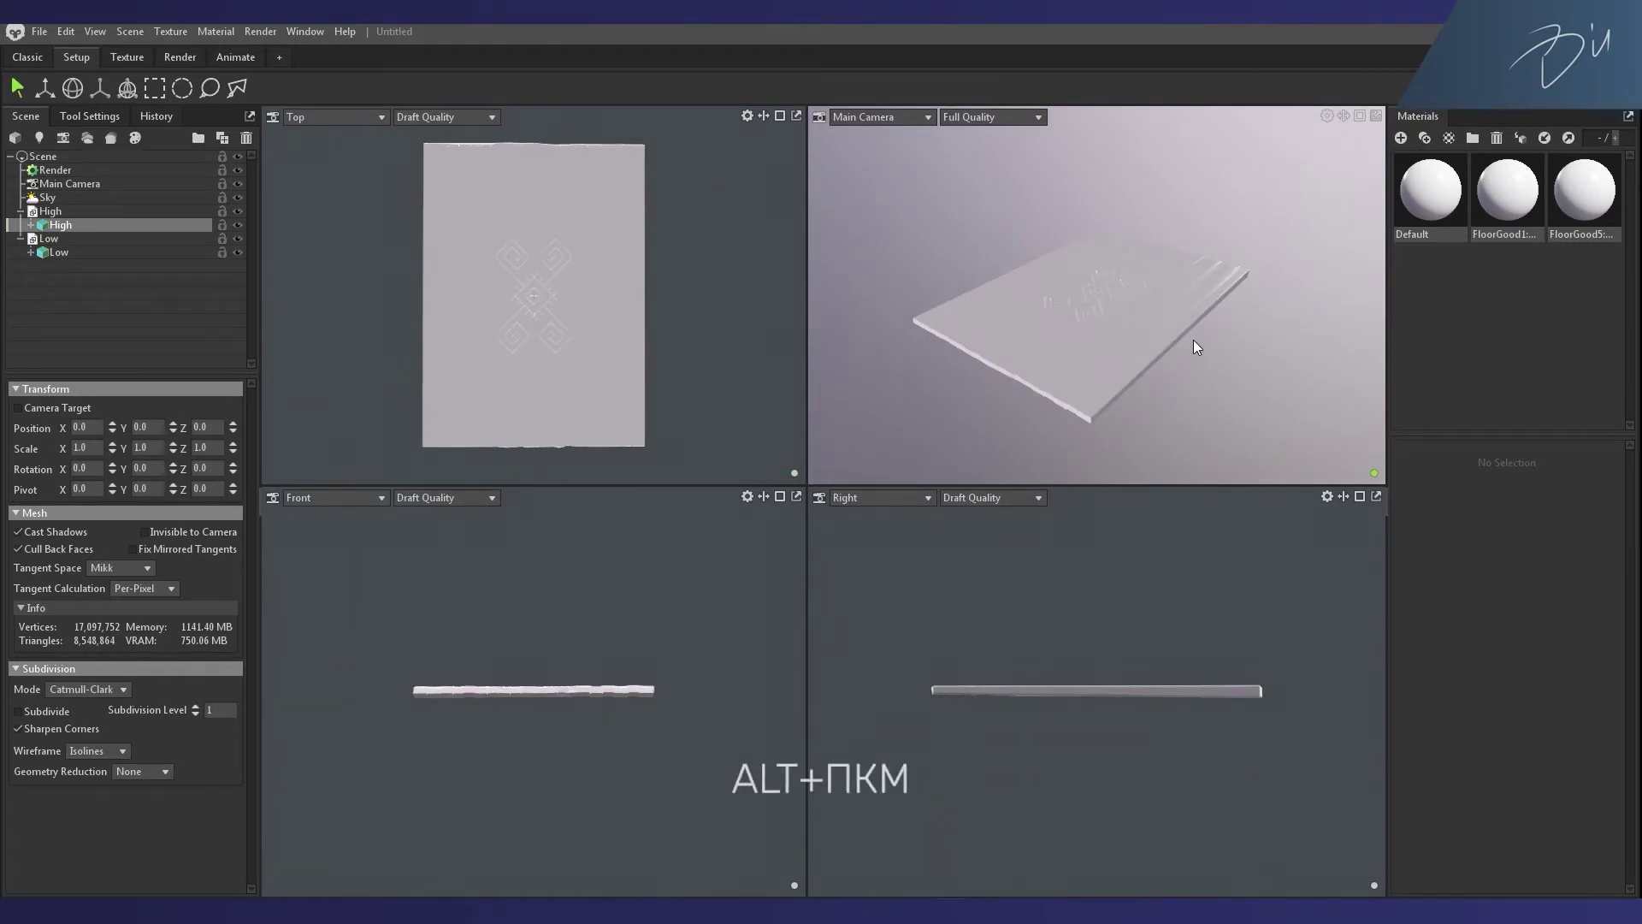
pyautogui.keyDown('alt'); pyautogui.moveTo(1193, 340); pyautogui.dragTo(1194, 654, button='right'); pyautogui.keyUp('alt')
pyautogui.keyDown('alt'); pyautogui.moveTo(1143, 513); pyautogui.dragTo(1126, 364, button='right'); pyautogui.keyUp('alt')
pyautogui.keyDown('alt'); pyautogui.moveTo(1126, 364); pyautogui.dragTo(1120, 341, button='middle'); pyautogui.keyUp('alt')
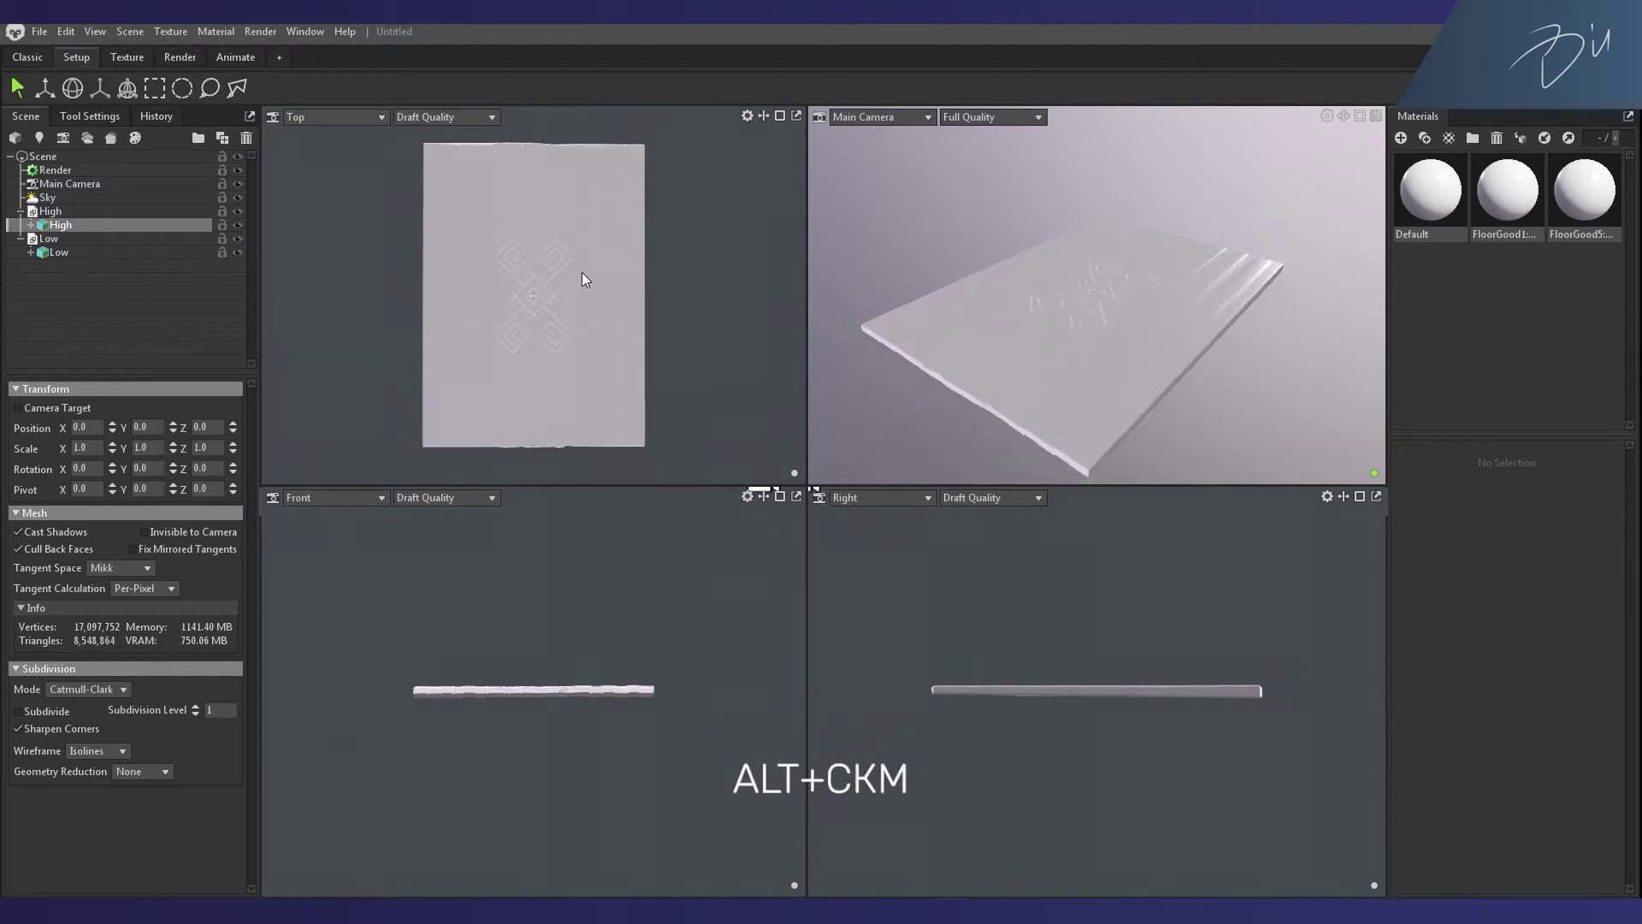
pyautogui.moveTo(531, 323)
pyautogui.keyDown('alt'); pyautogui.mouseDown(button='middle')
pyautogui.moveTo(559, 307)
pyautogui.moveTo(517, 314)
pyautogui.mouseUp(button='middle'); pyautogui.keyUp('alt')
pyautogui.hotkey('ctrl', 'f')
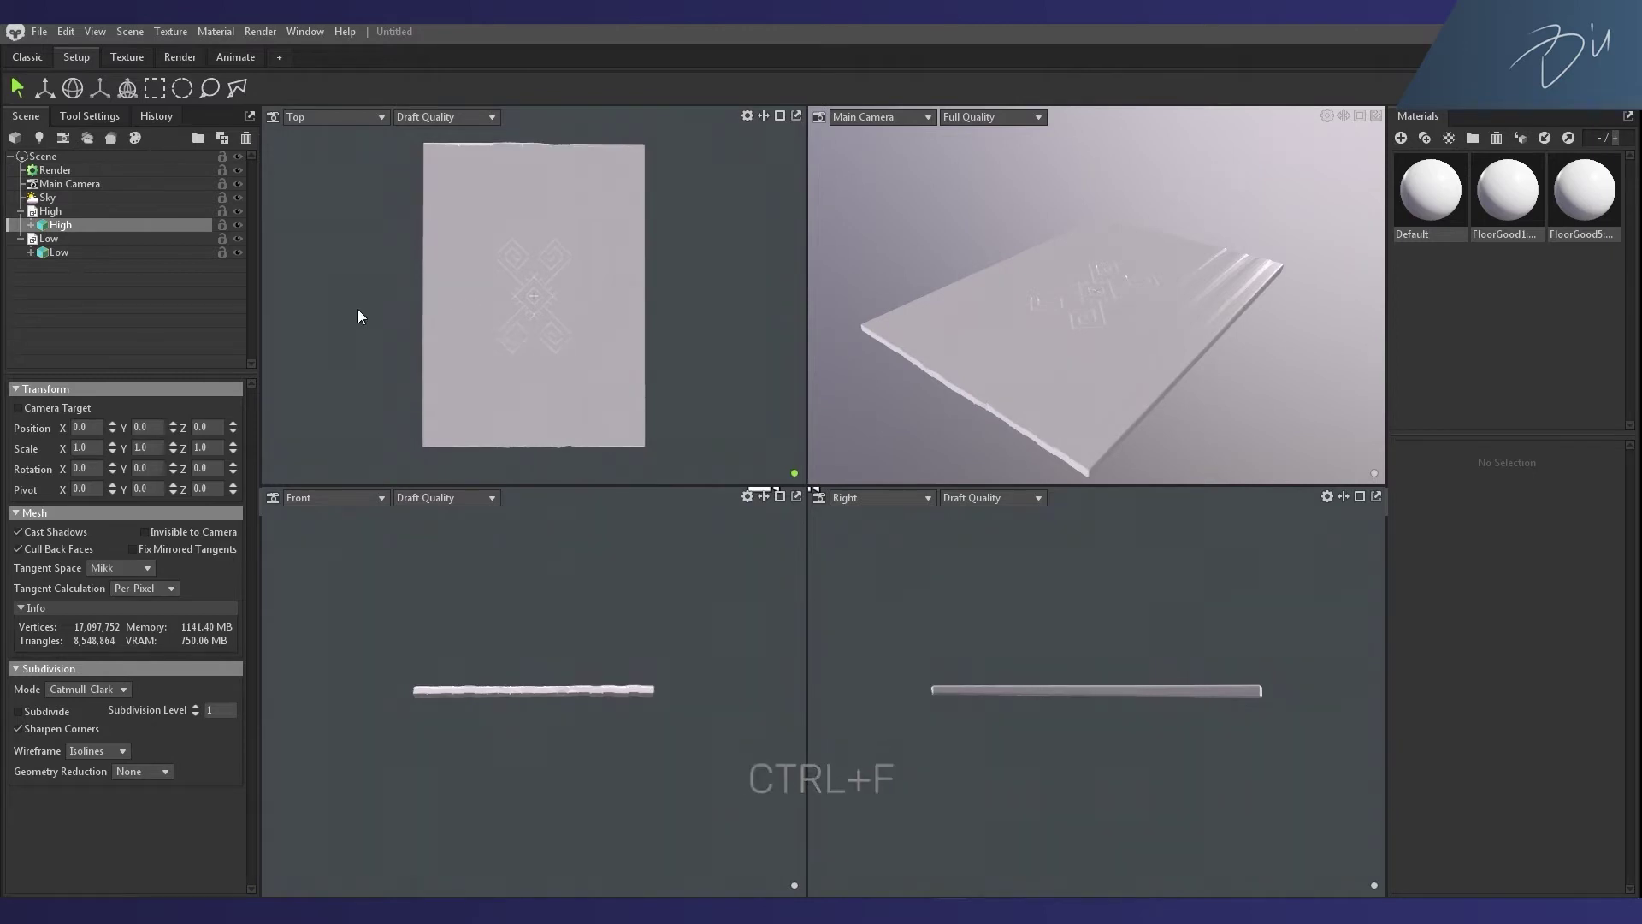
# Step: Cycle through the translate, rotate and scale gizmos on the High mesh, ending with the translate gizmo
pyautogui.press('w')
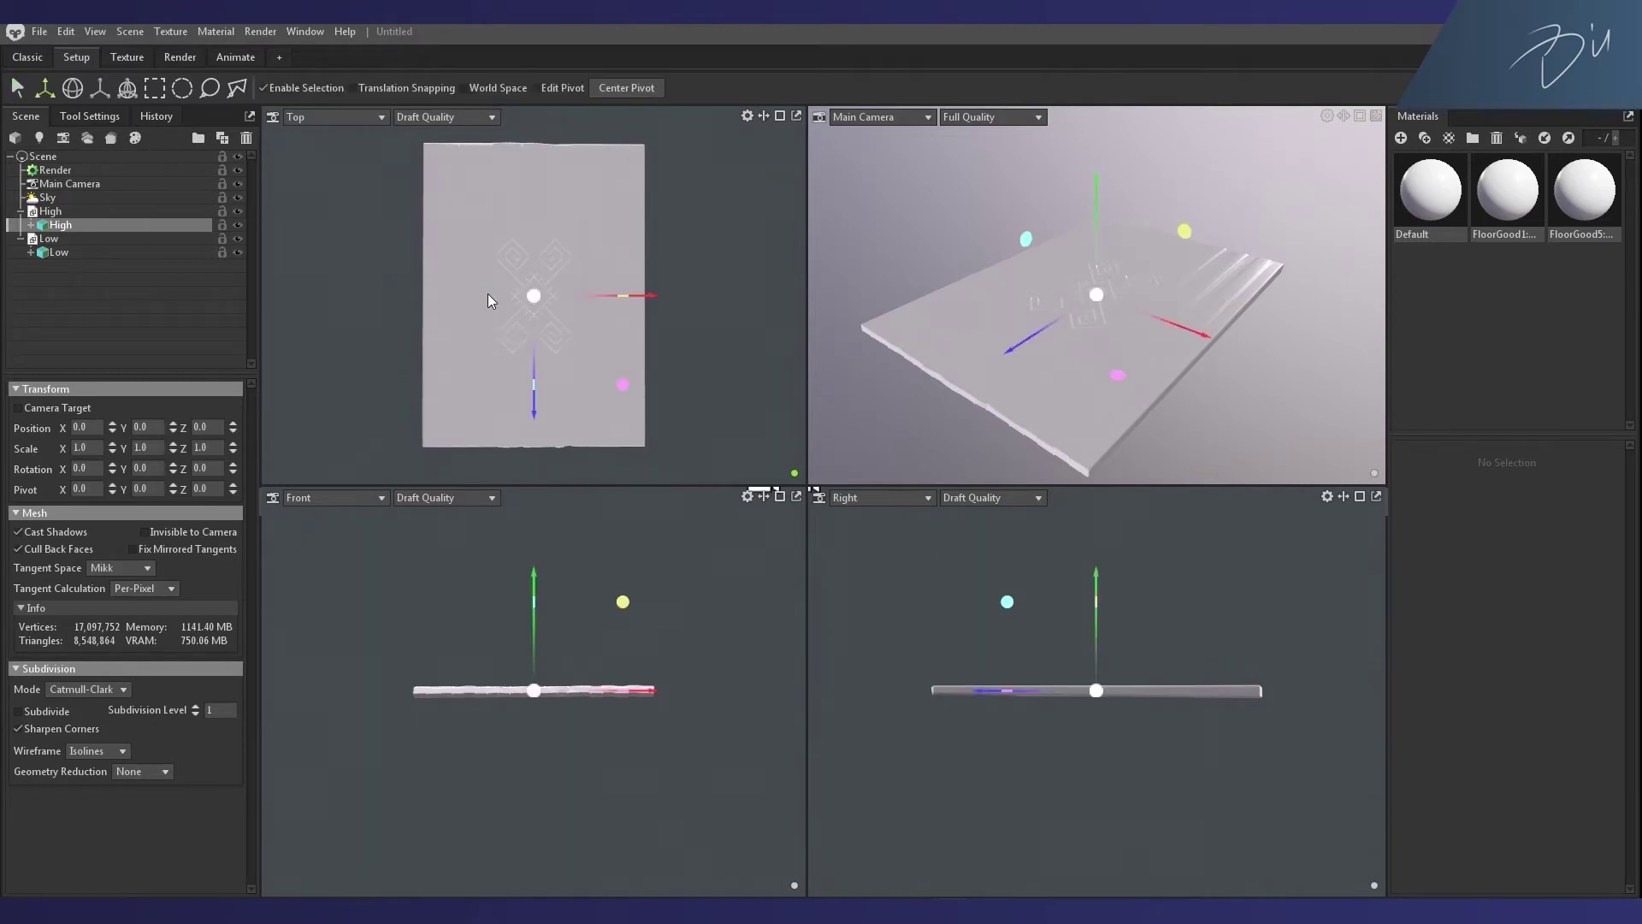
pyautogui.press('e')
pyautogui.press('w')
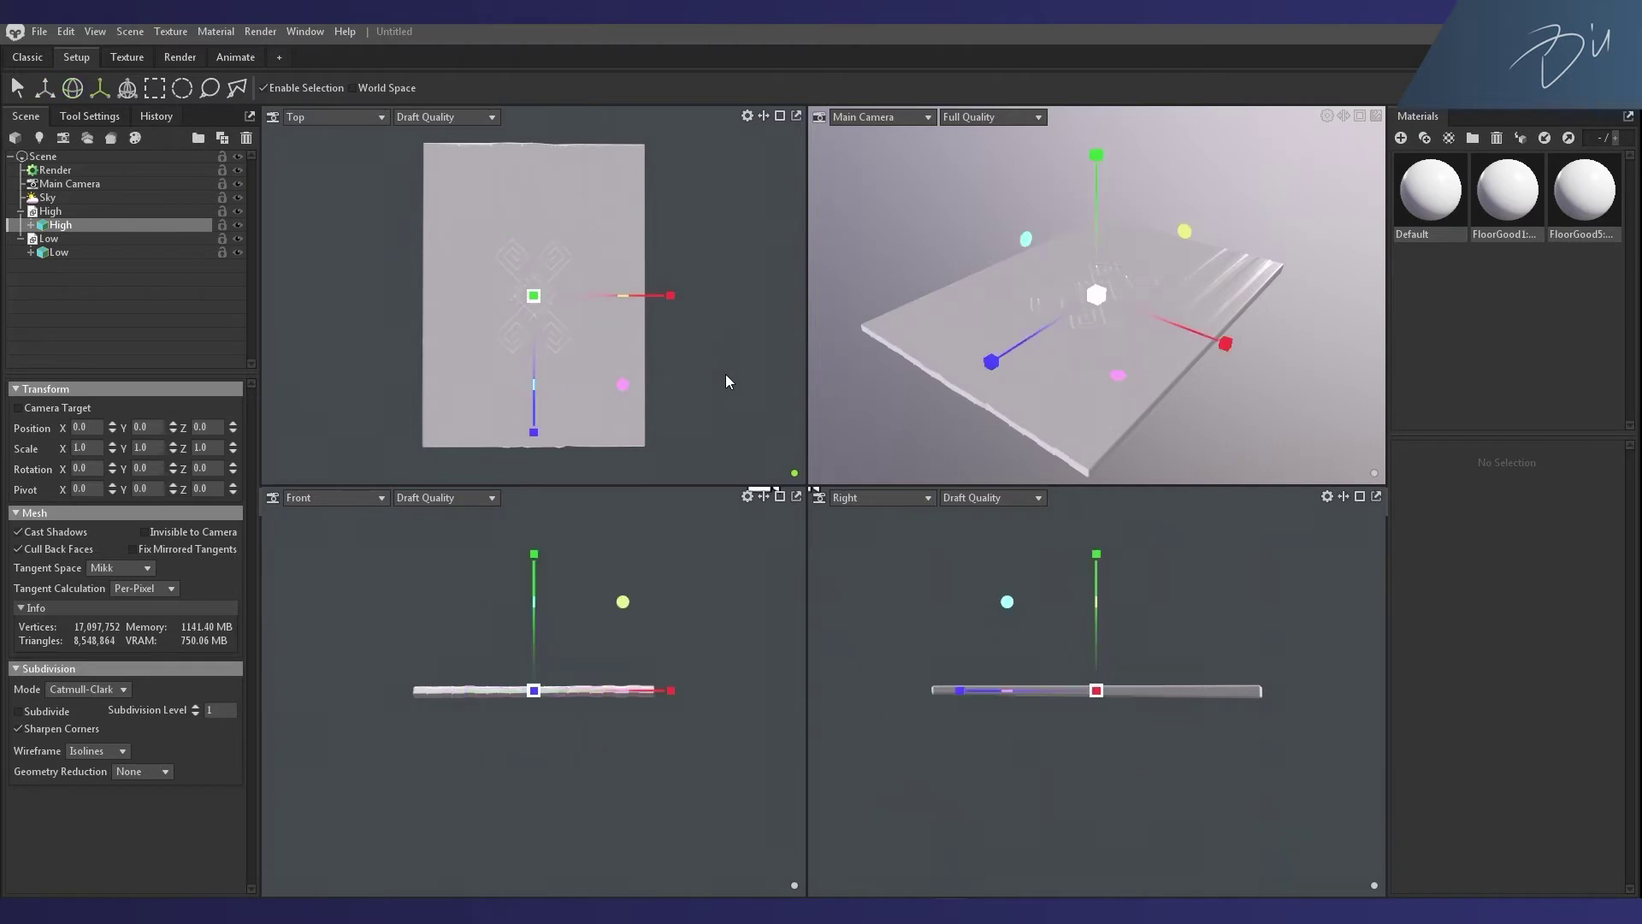
pyautogui.press('e')
pyautogui.press('r')
pyautogui.click(71, 88)
pyautogui.click(45, 88)
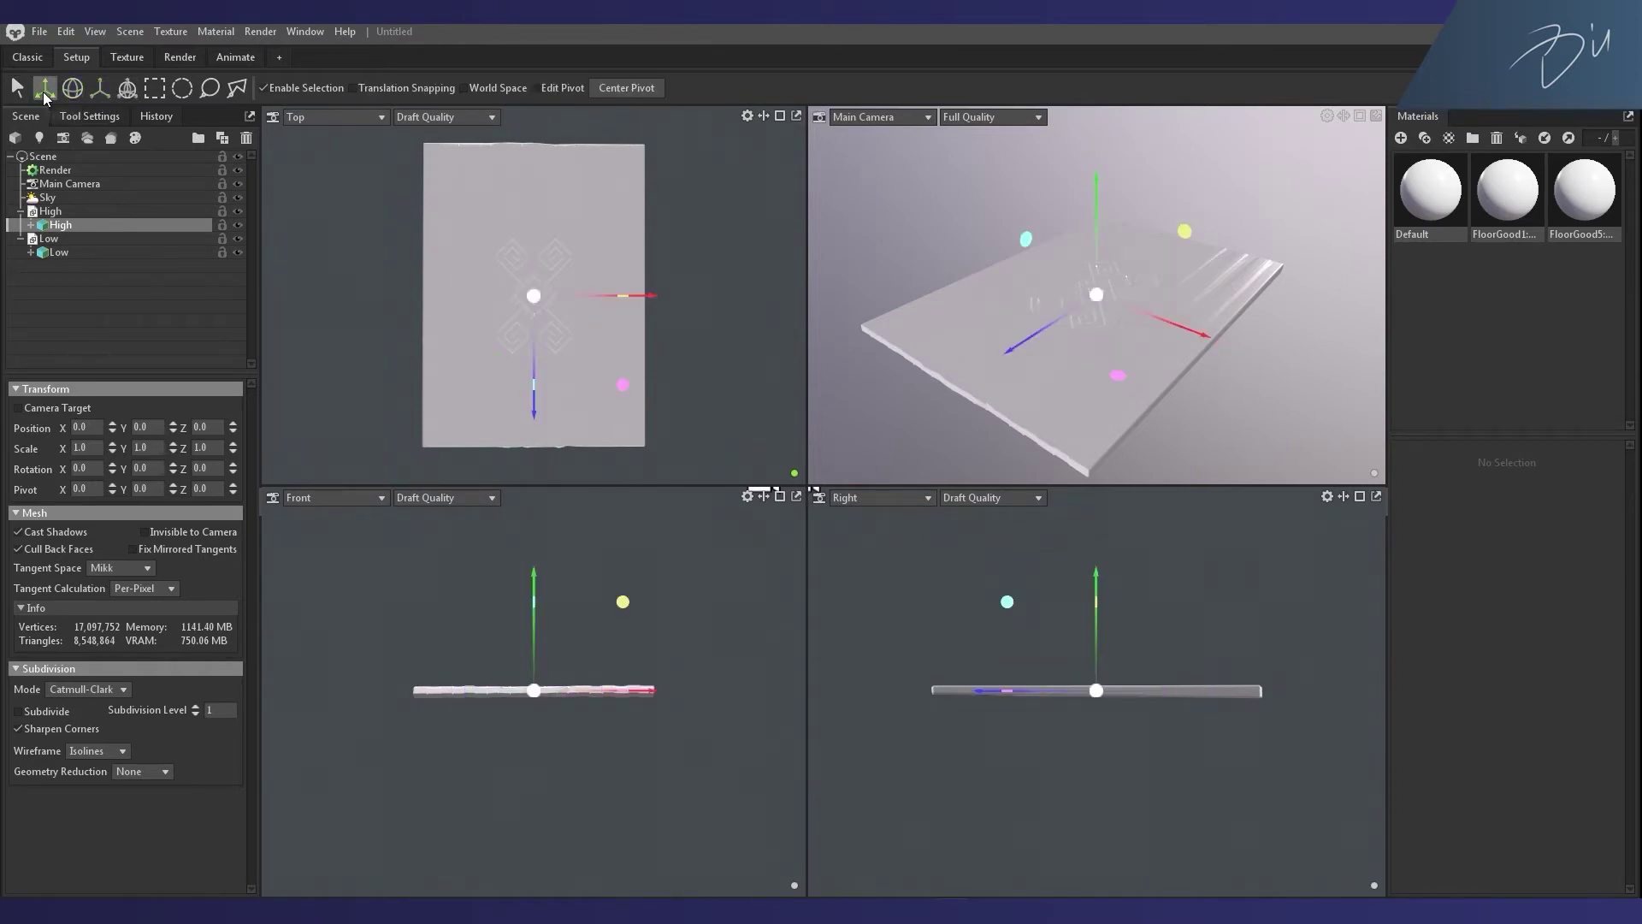
# Step: Examine the High mesh's translate, rotate and scale values in the tool settings and try the rotation gizmo in the Top view
pyautogui.click(89, 116)
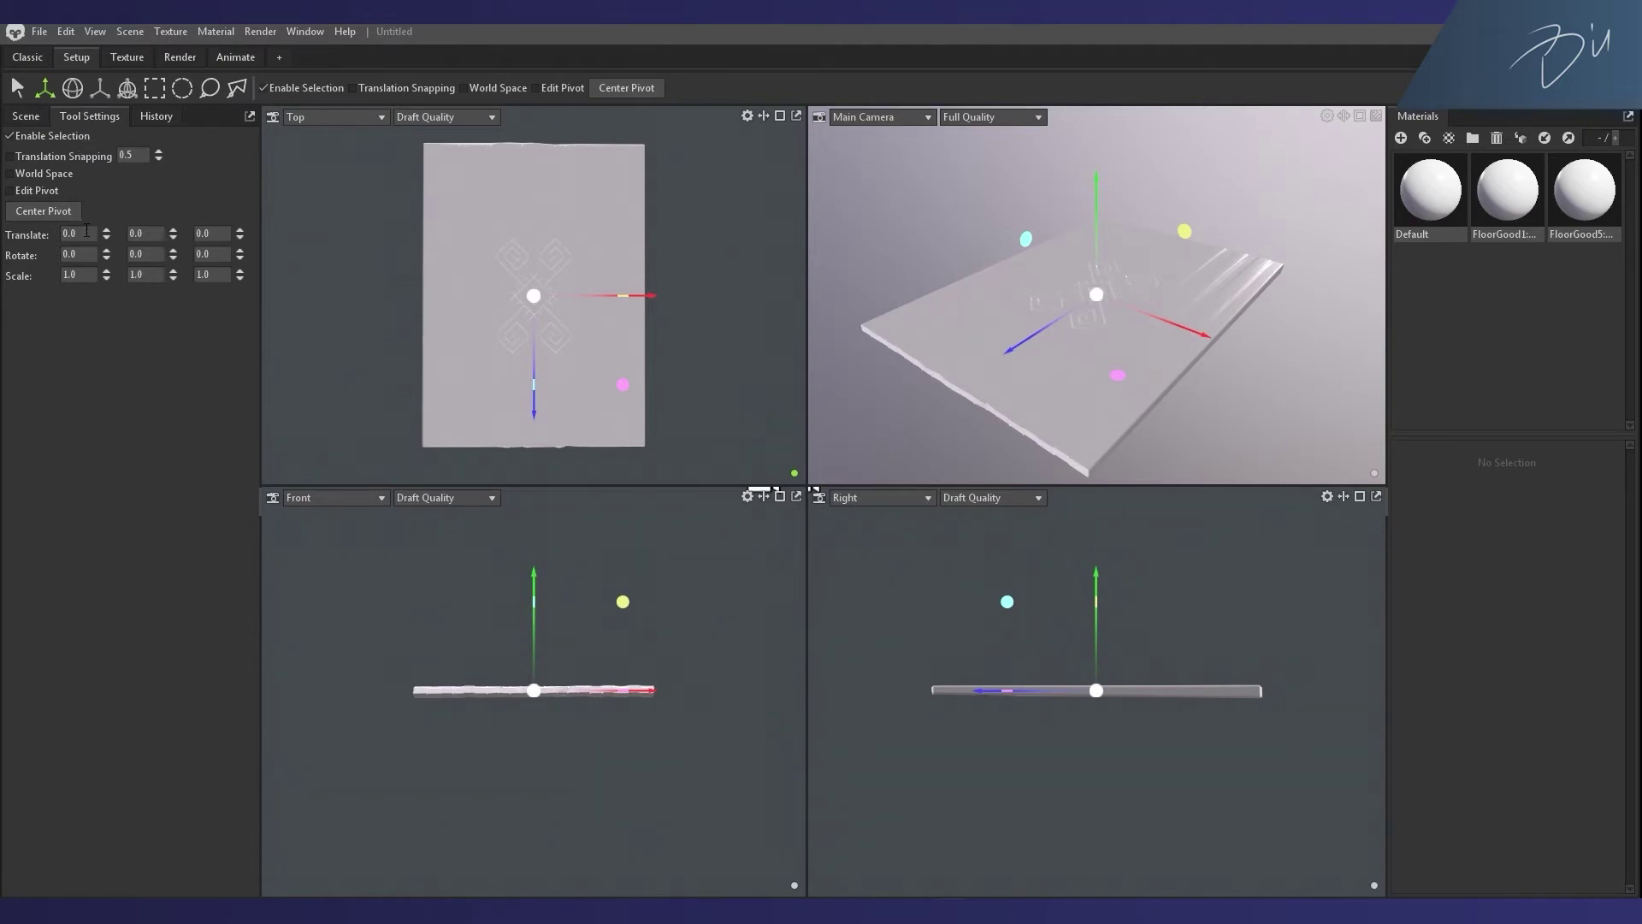
pyautogui.click(130, 254)
pyautogui.click(205, 274)
pyautogui.press('ctrl')
pyautogui.press('e')
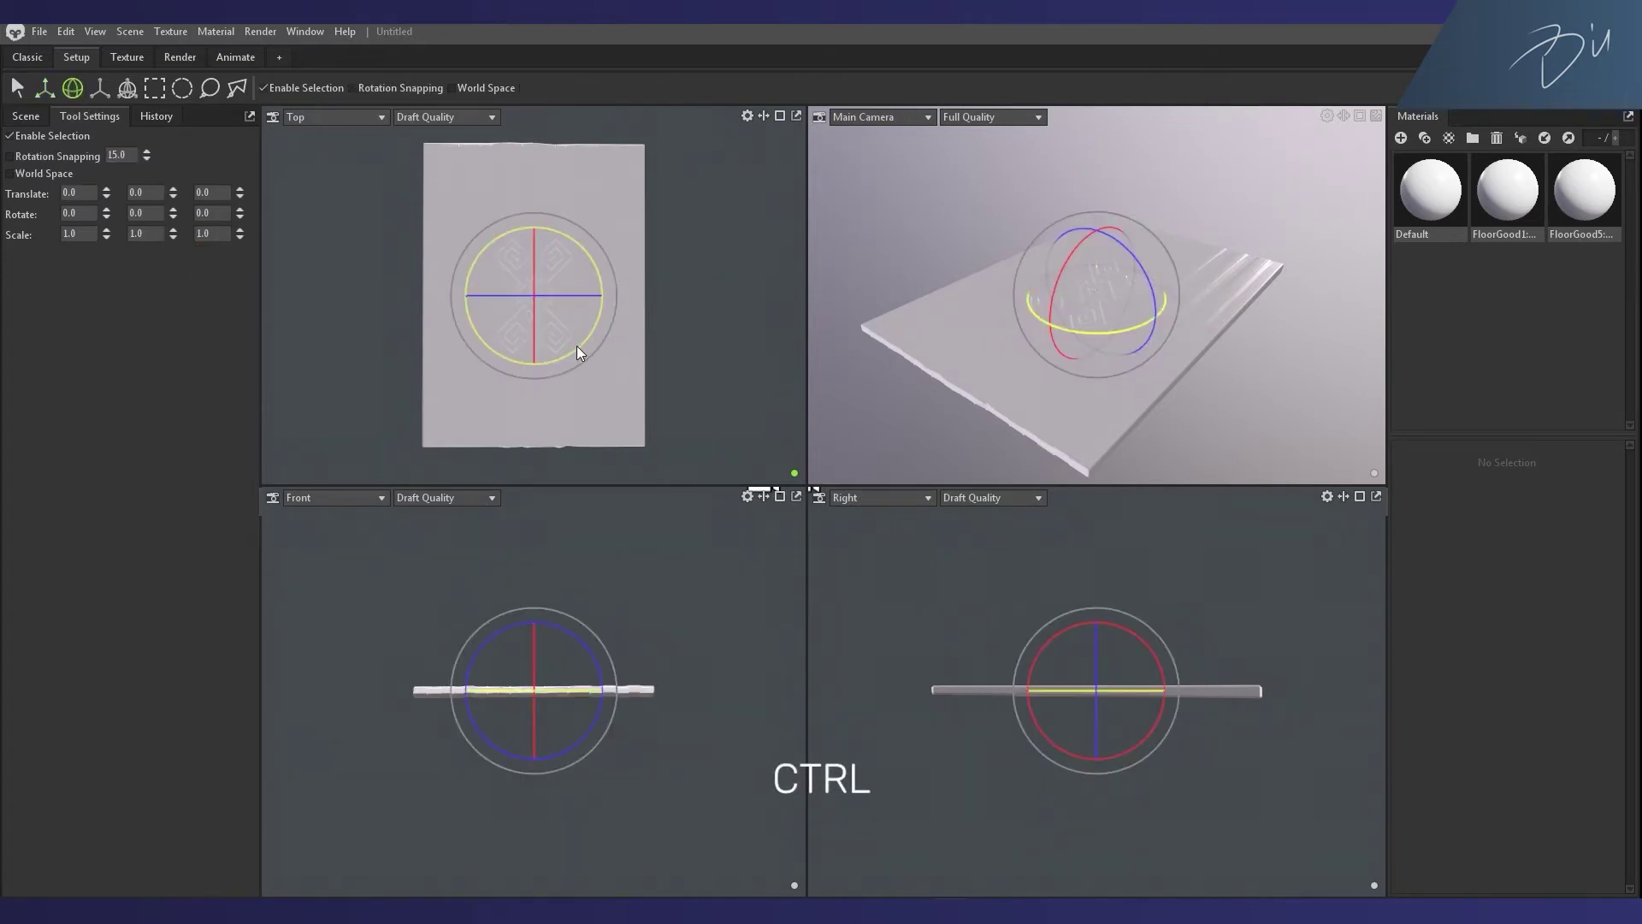
pyautogui.moveTo(577, 346)
pyautogui.keyDown('ctrl'); pyautogui.mouseDown()
pyautogui.moveTo(600, 301)
pyautogui.moveTo(578, 347)
pyautogui.mouseUp(); pyautogui.keyUp('ctrl')
pyautogui.click(26, 116)
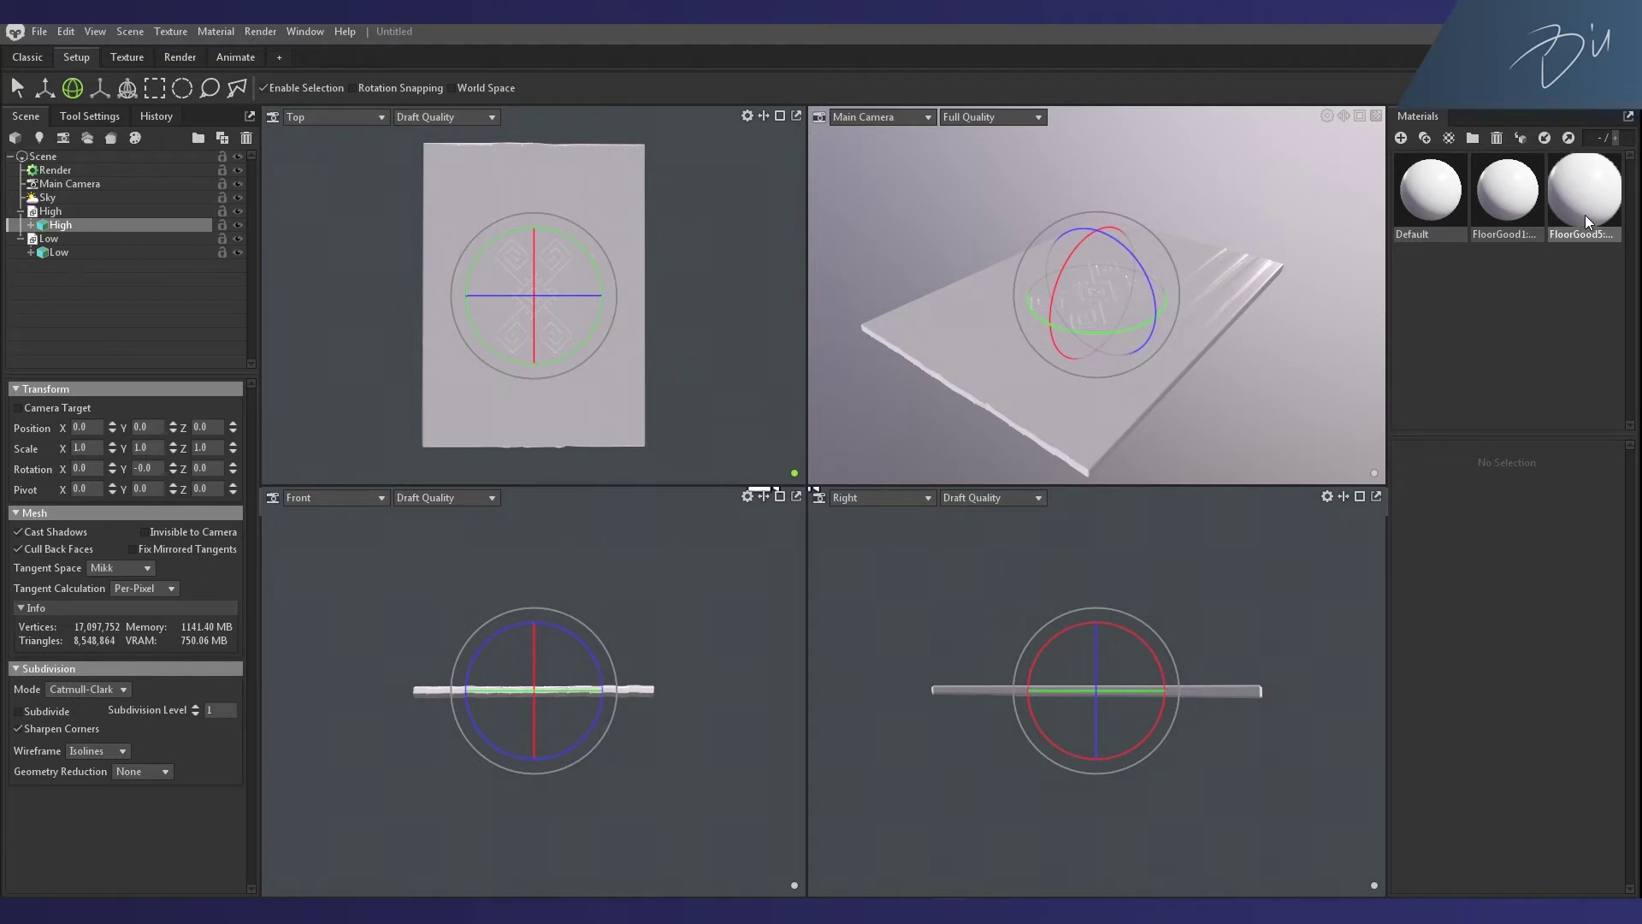
# Step: Create a new material and try its Unlit diffusion model before restoring Lambertian
pyautogui.click(1400, 137)
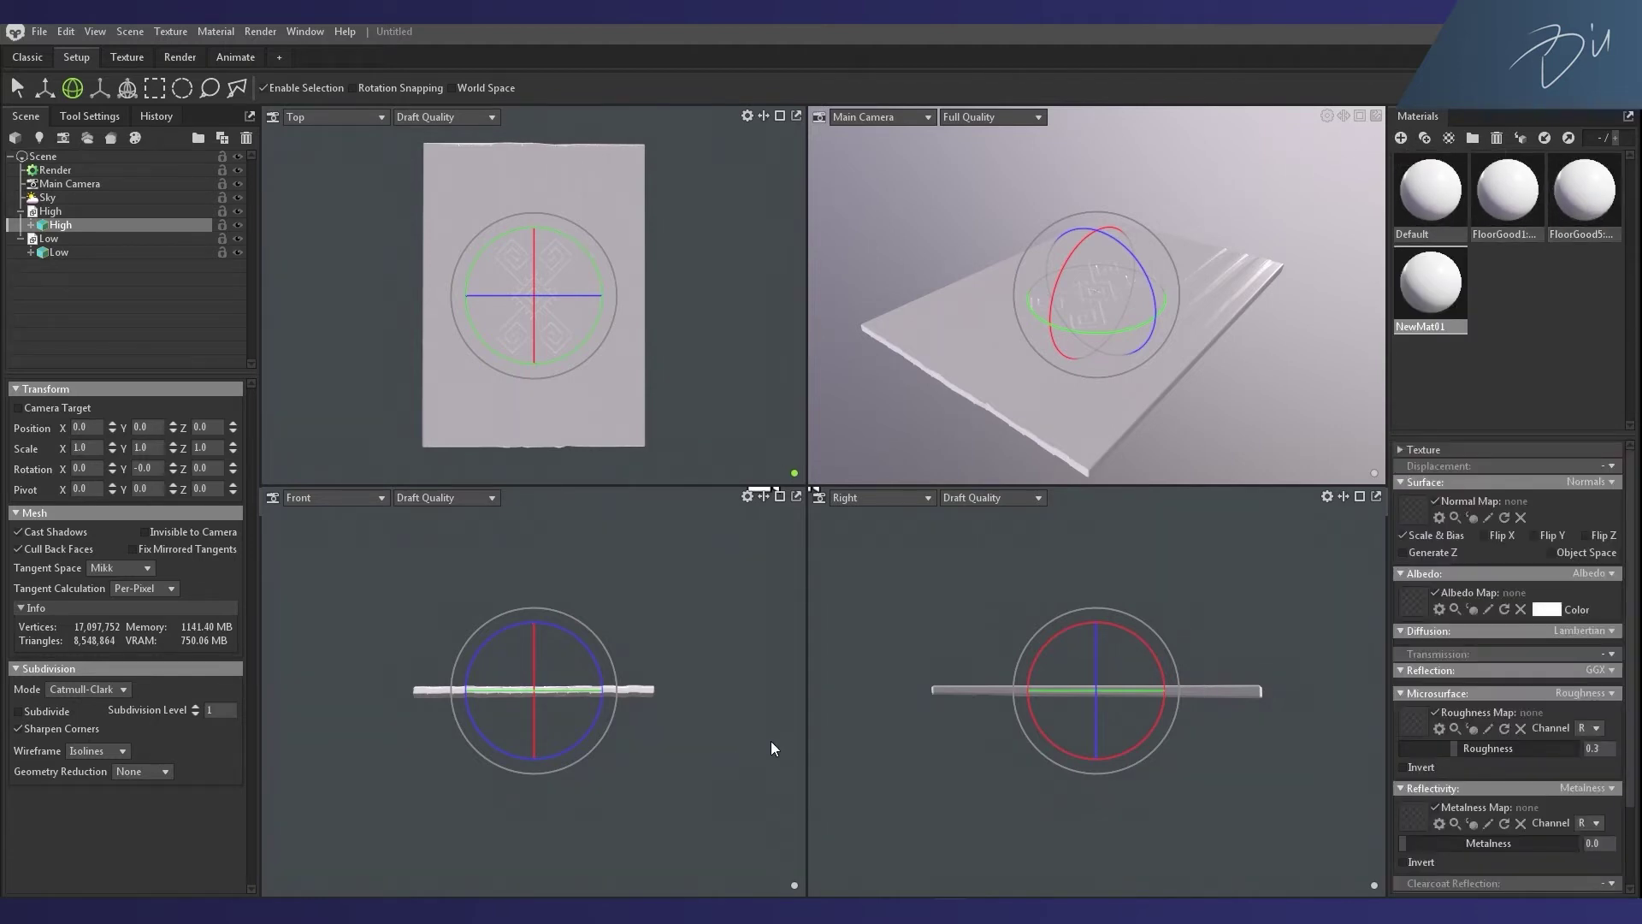
pyautogui.click(59, 253)
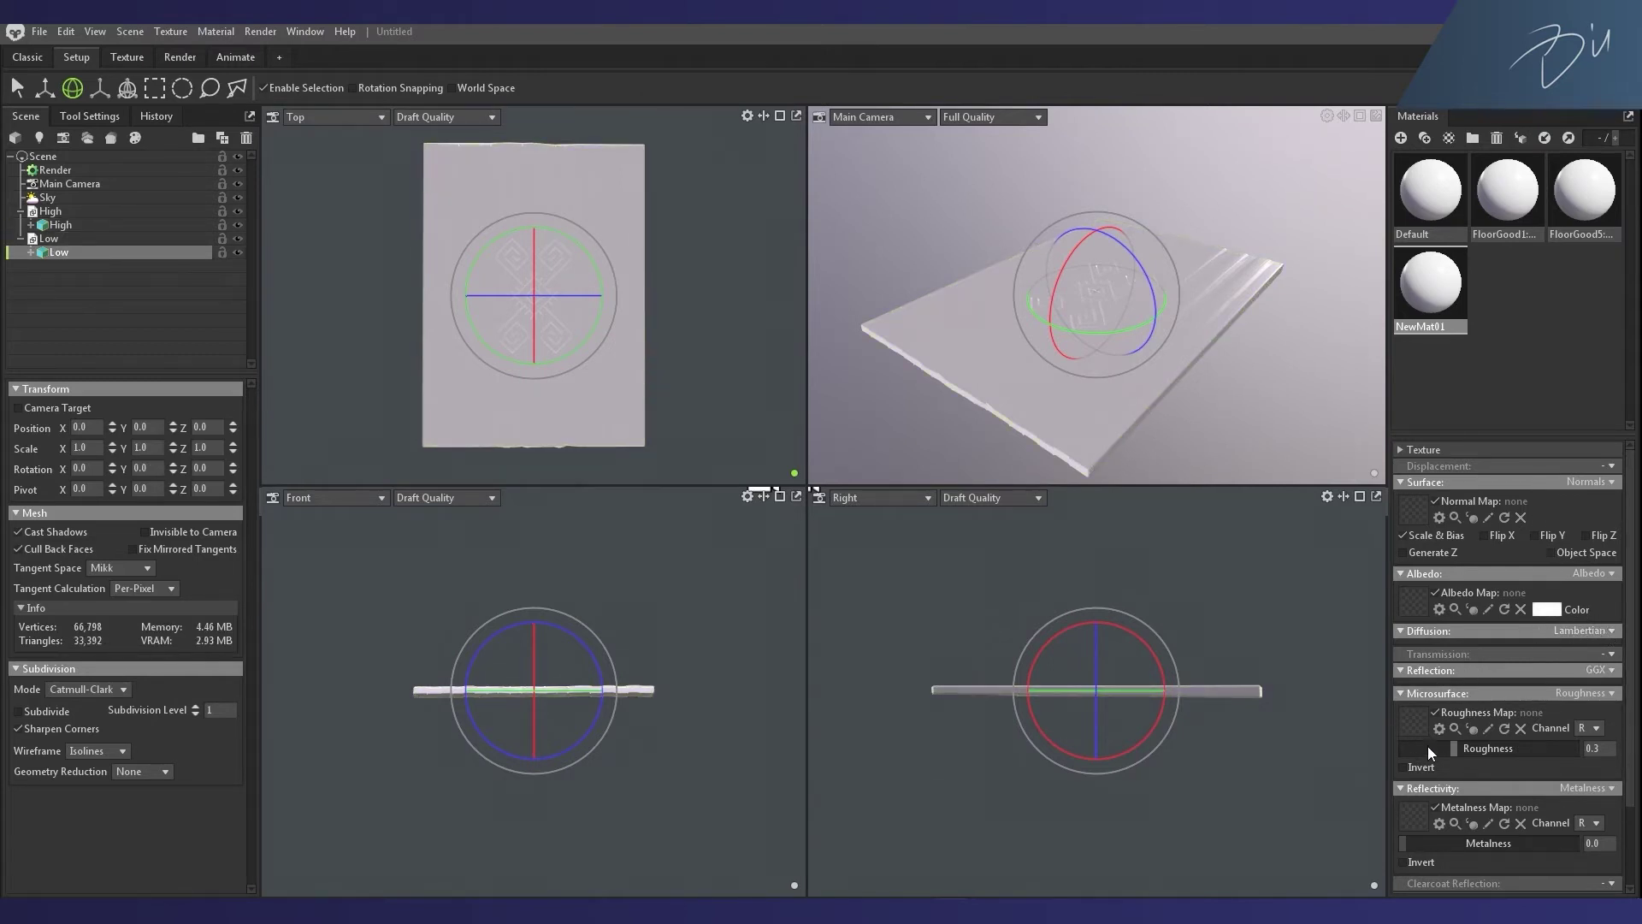
pyautogui.click(1611, 631)
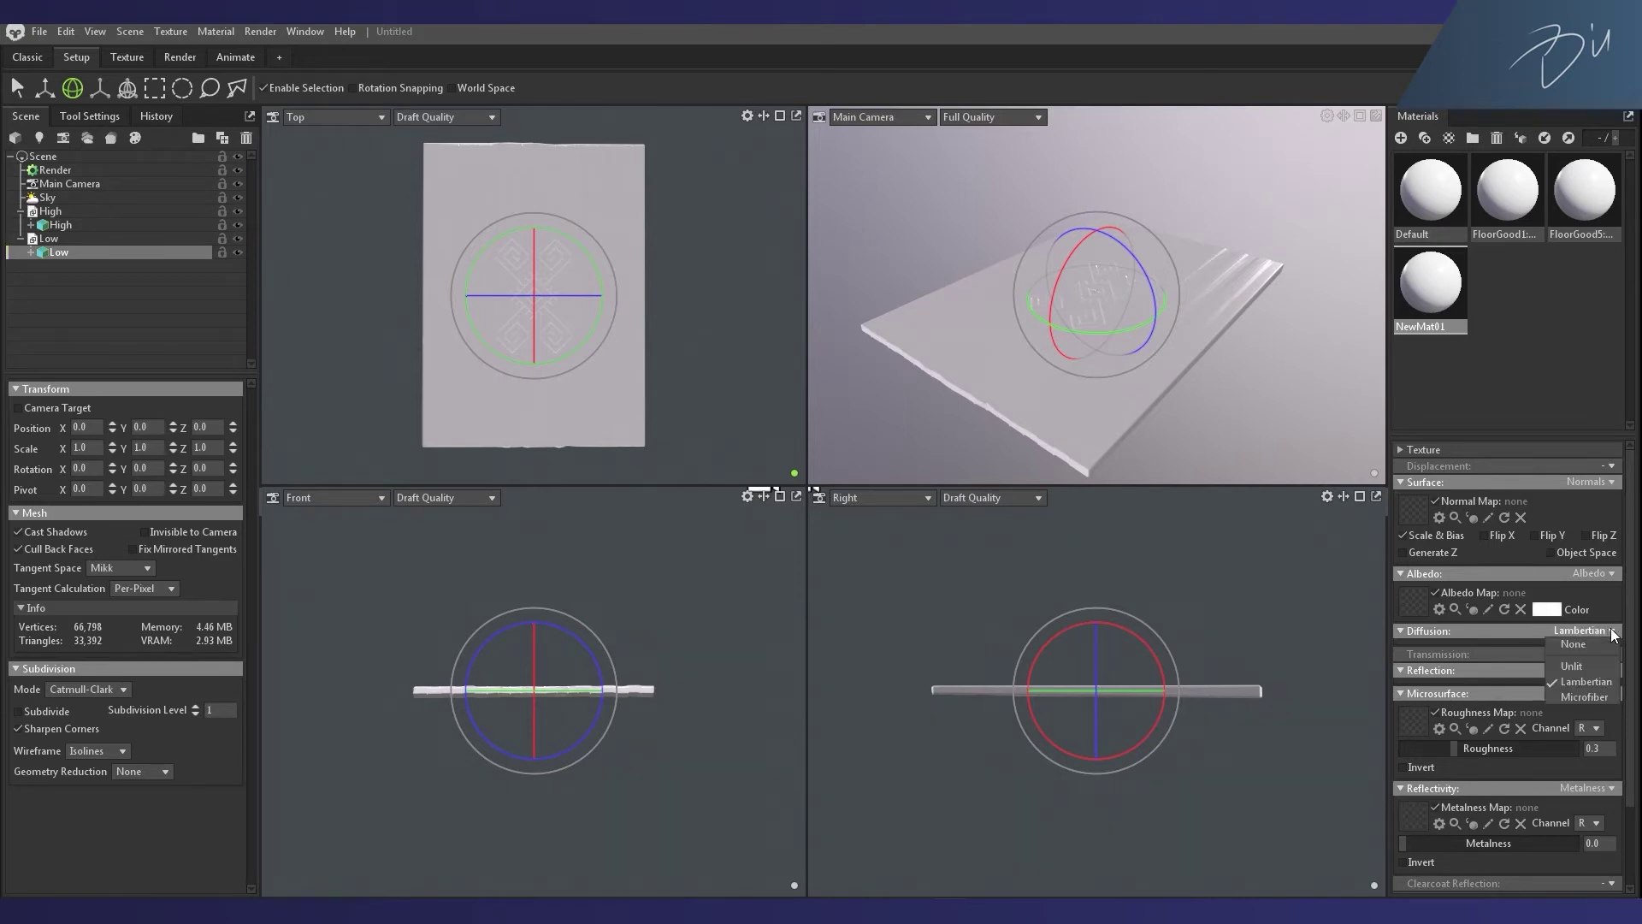
pyautogui.click(1584, 667)
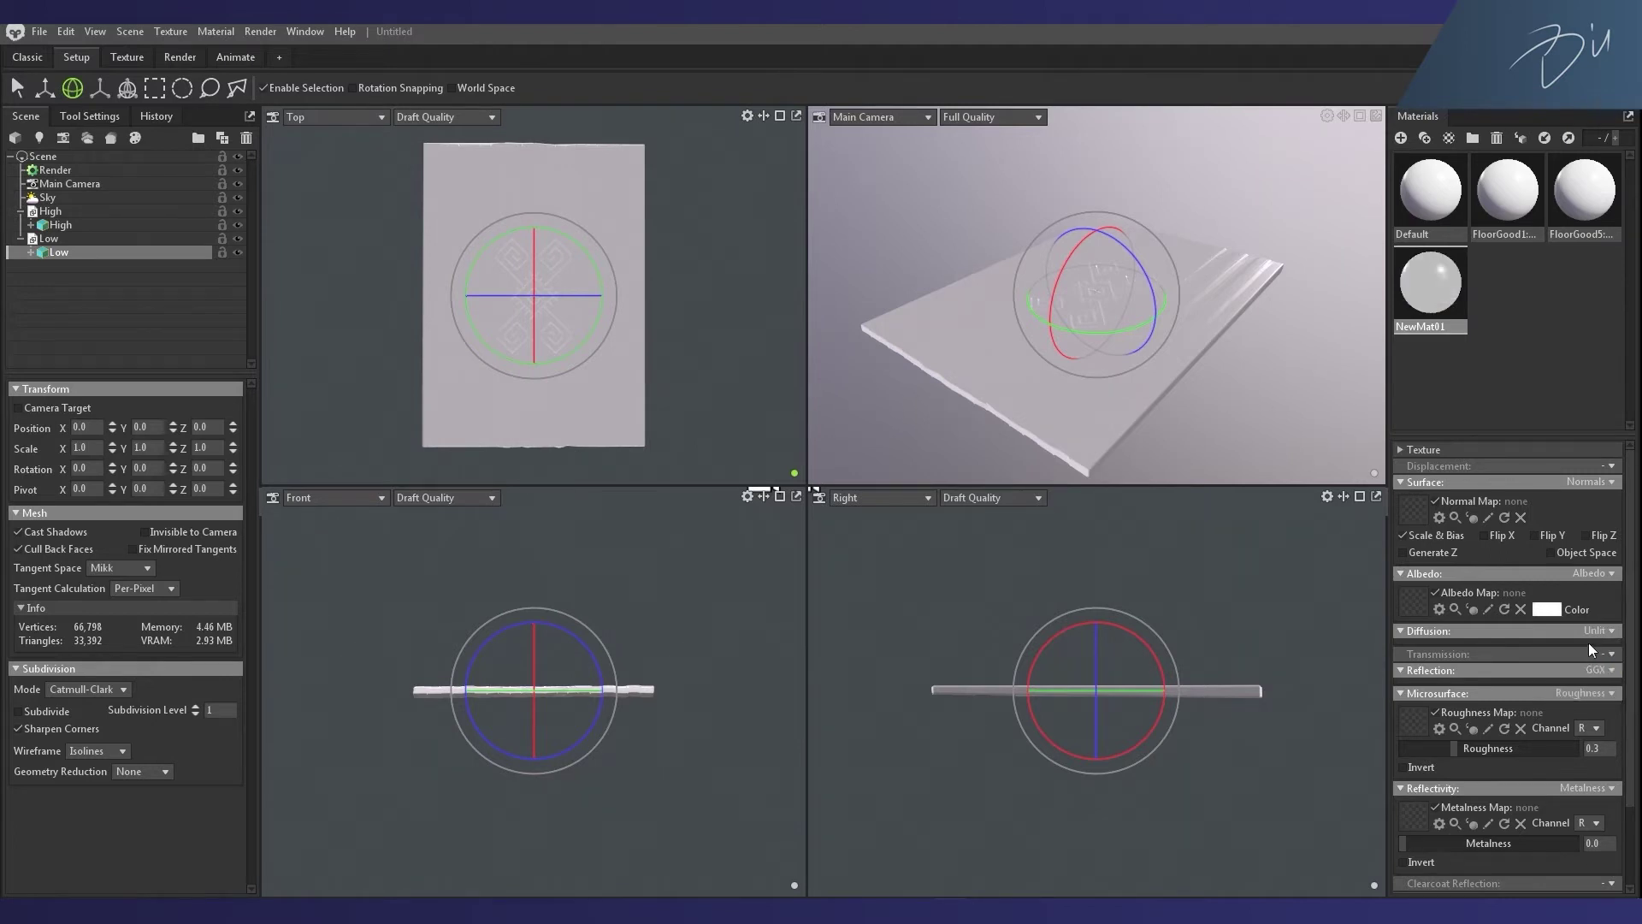
pyautogui.click(1599, 640)
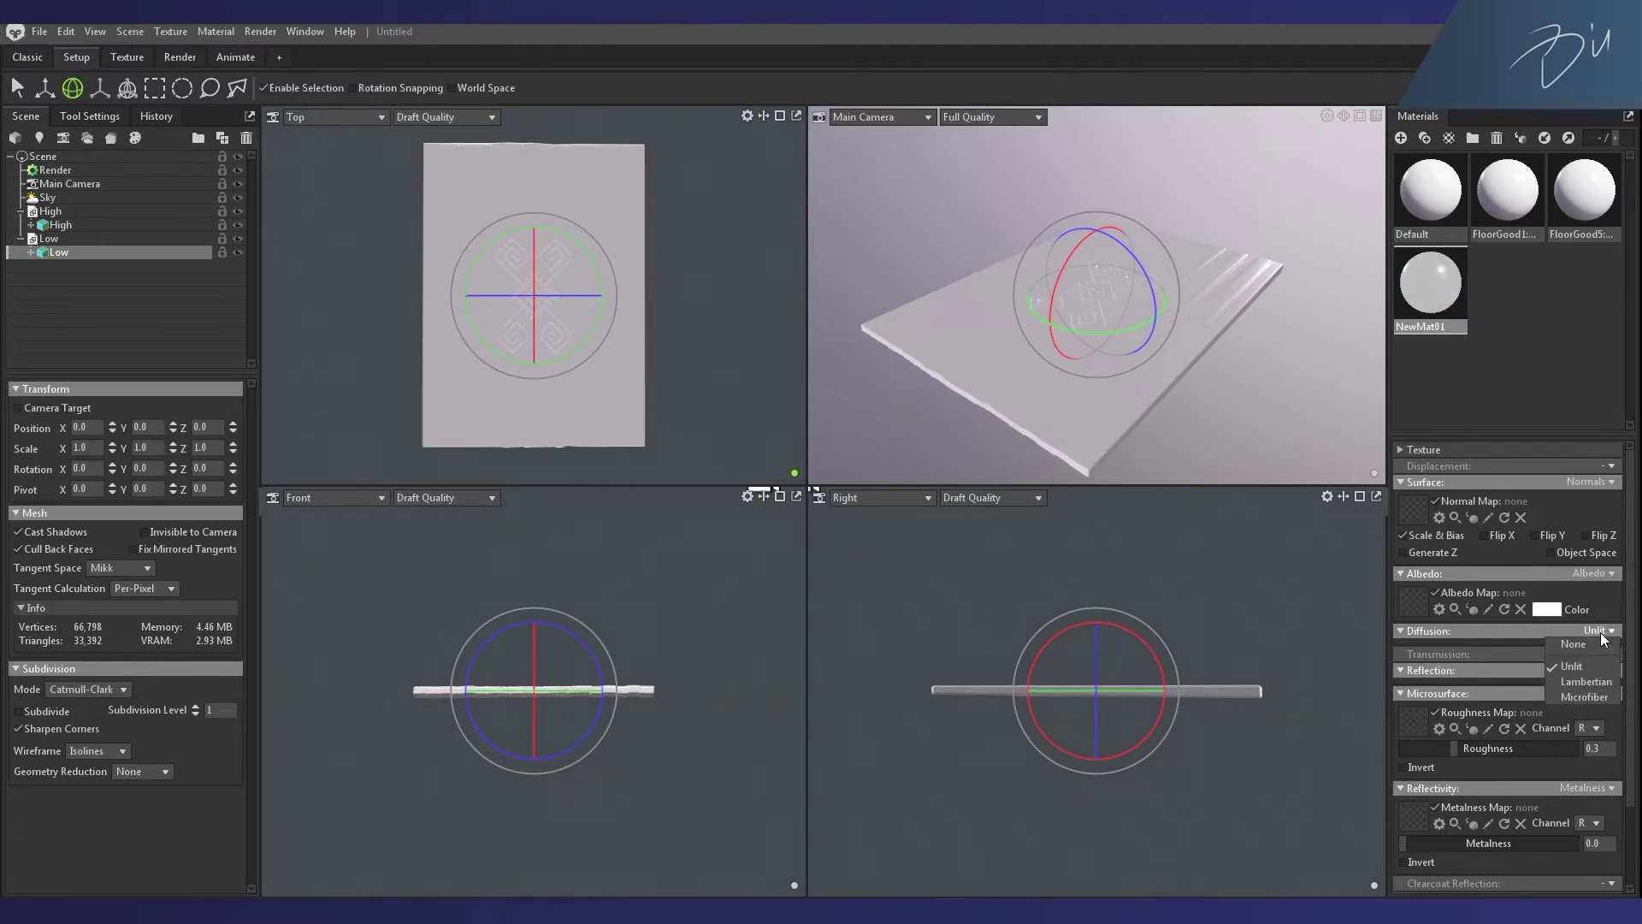
pyautogui.click(1602, 687)
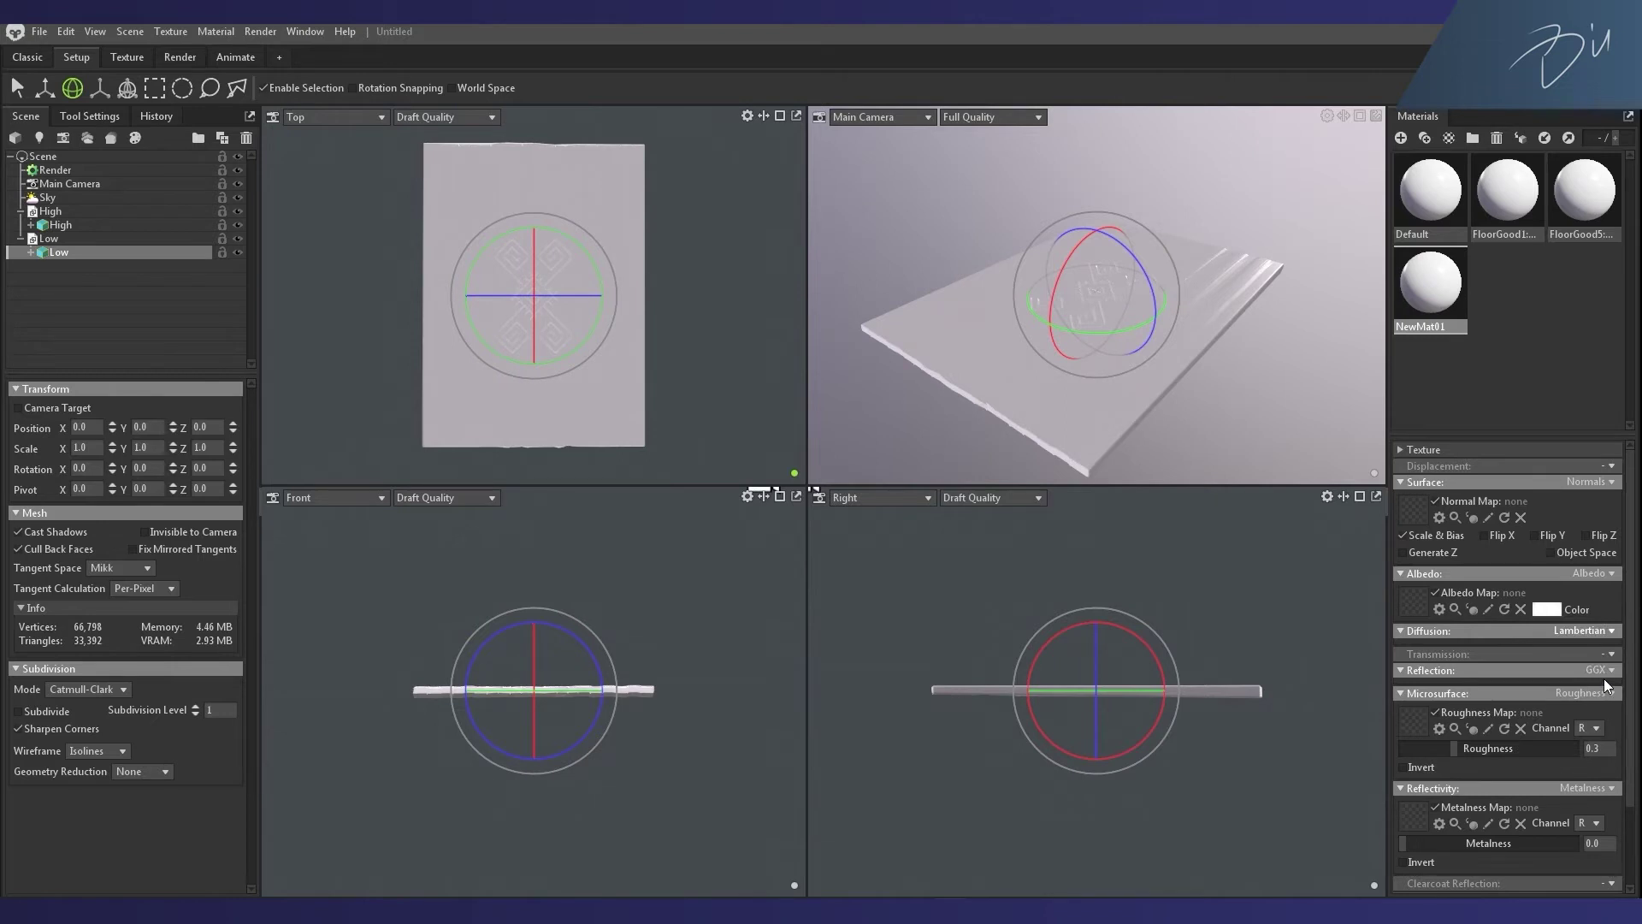
# Step: Switch the new material's microsurface model to Gloss and back to Roughness
pyautogui.click(1605, 692)
pyautogui.click(1582, 728)
pyautogui.click(1603, 692)
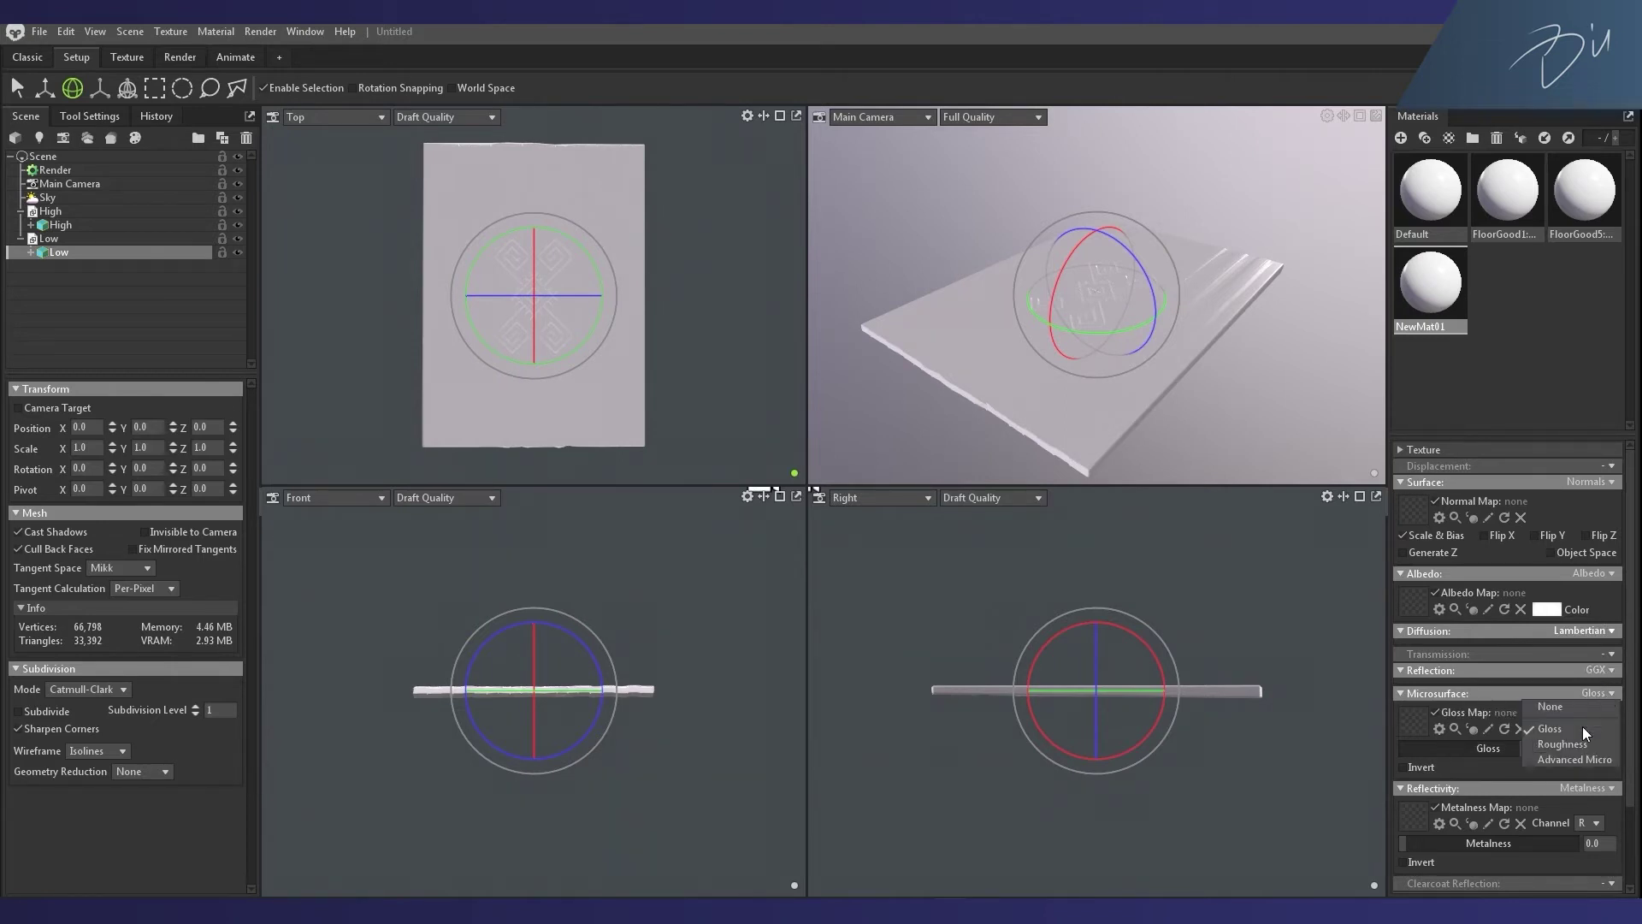
pyautogui.click(1573, 744)
# Step: Enlarge the material properties area and examine the new material's texture tiling, offset and wrap settings
pyautogui.moveTo(1470, 436); pyautogui.dragTo(1469, 354)
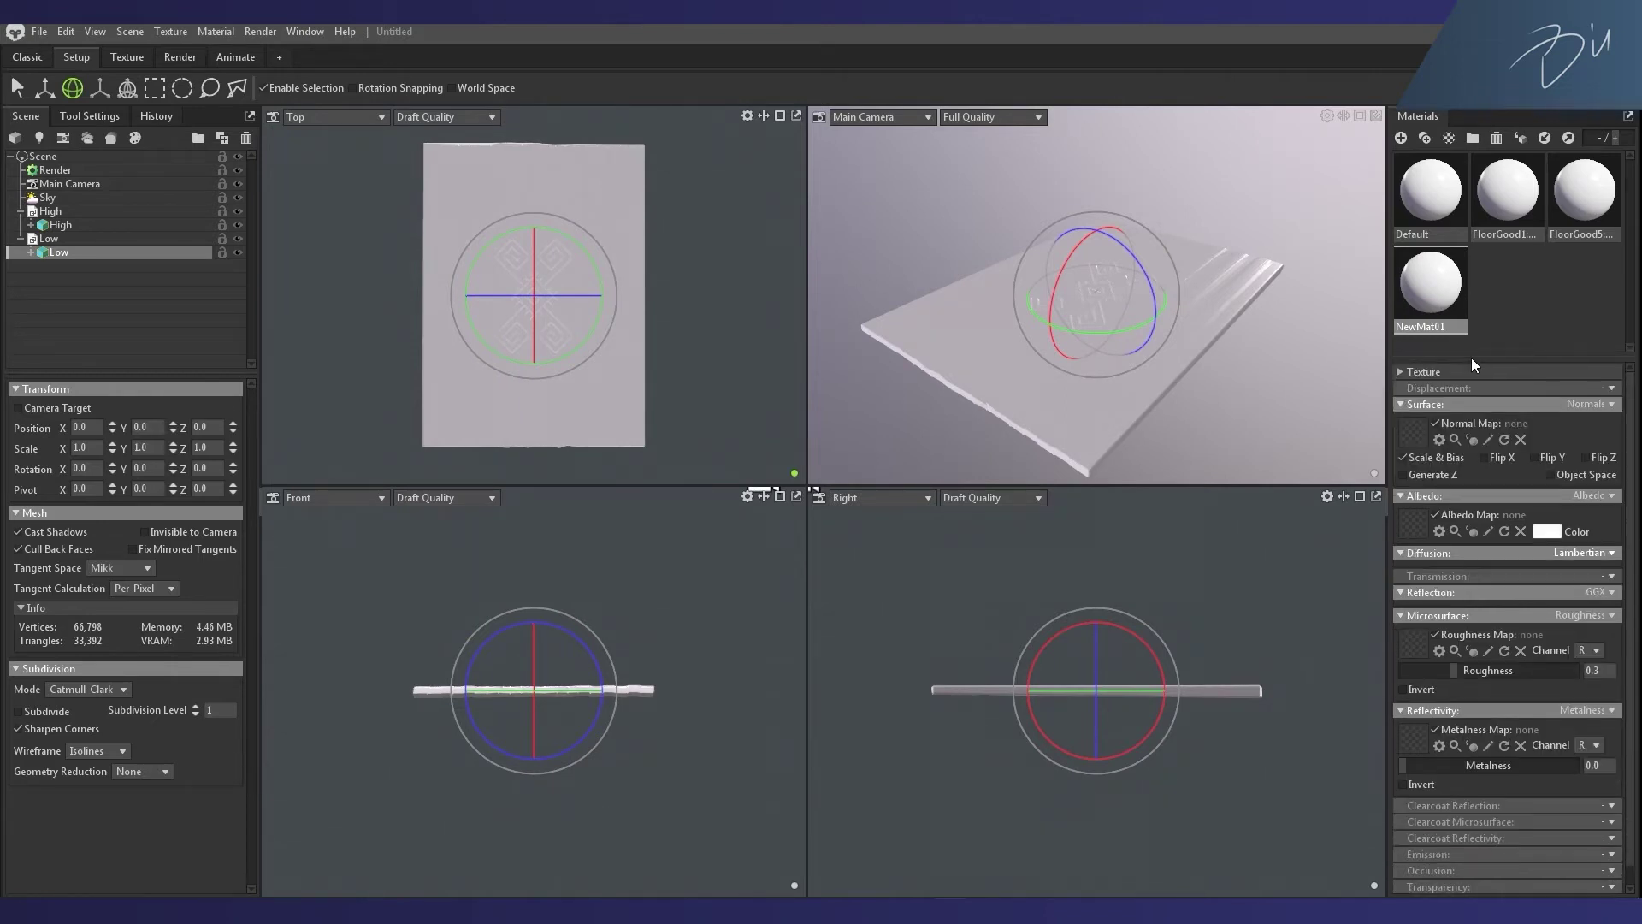
pyautogui.click(1438, 315)
pyautogui.click(1403, 372)
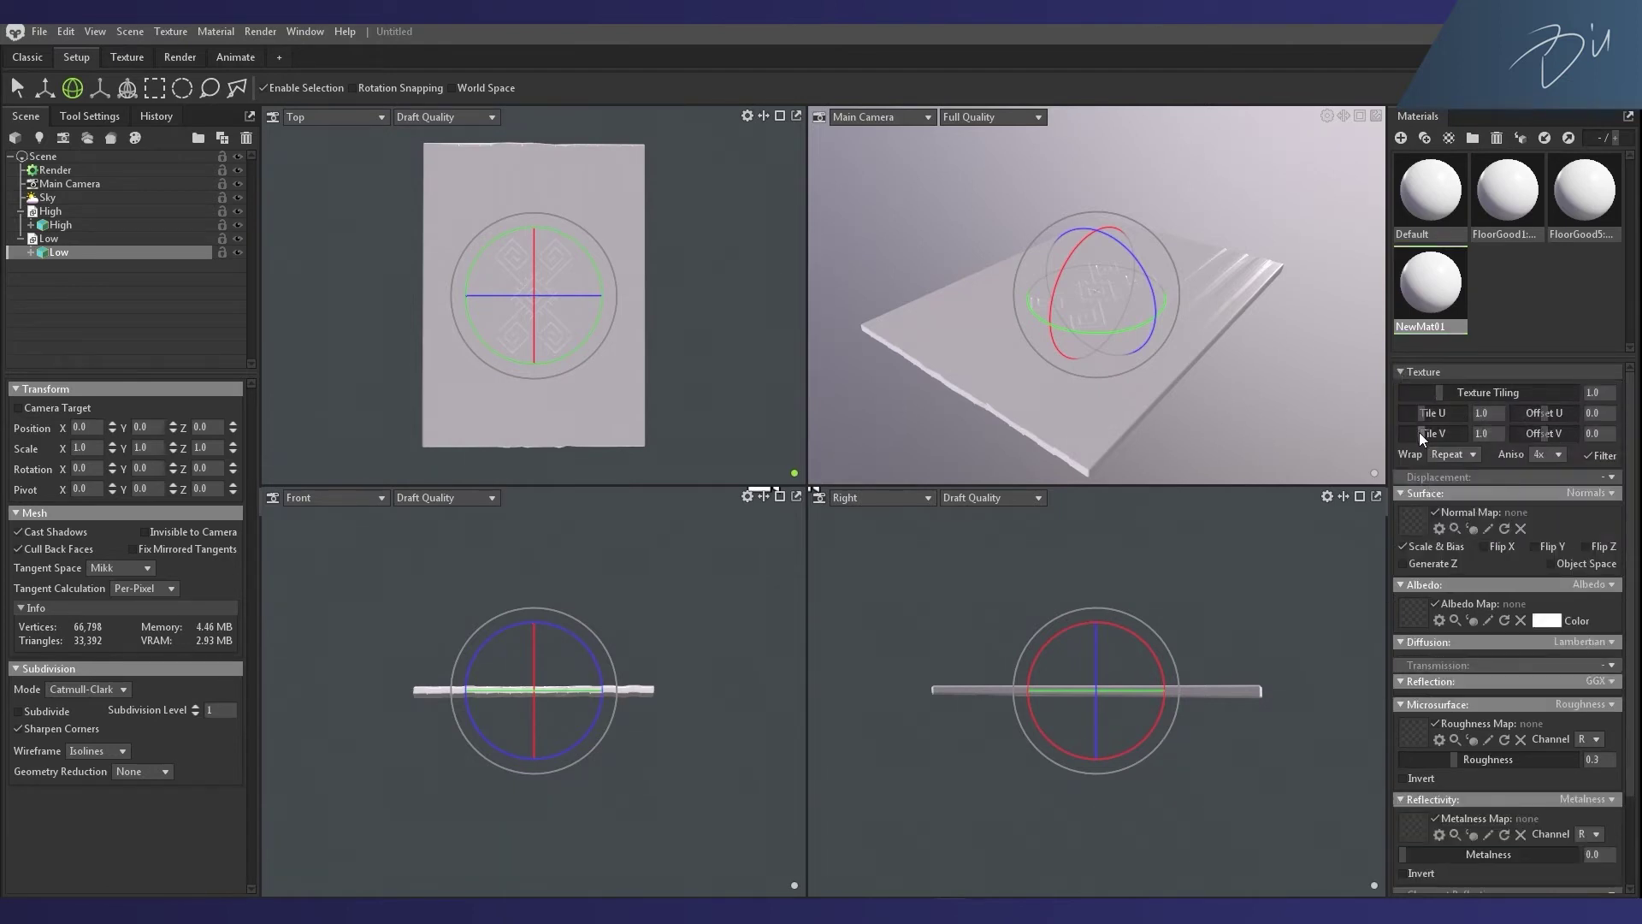
pyautogui.click(1399, 372)
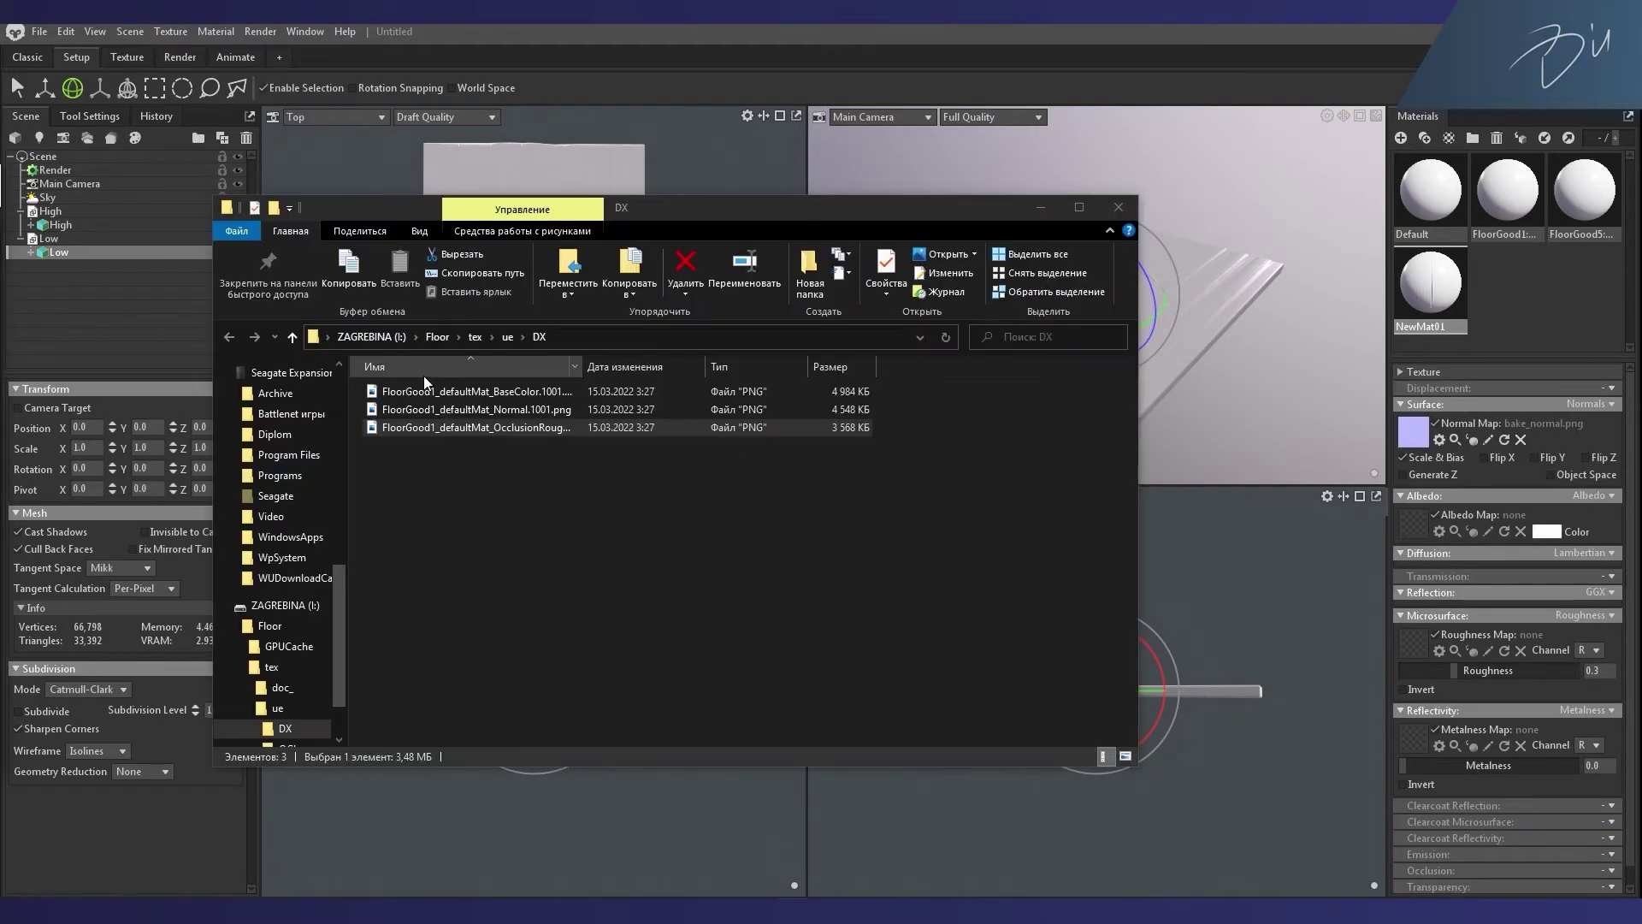
# Step: Assign the FloorGood1 BaseColor, Normal and OcclusionRoughness textures from the DX folder to the new material's albedo, normal and roughness maps
pyautogui.moveTo(479, 390); pyautogui.dragTo(1413, 523)
pyautogui.moveTo(479, 409); pyautogui.dragTo(1426, 434)
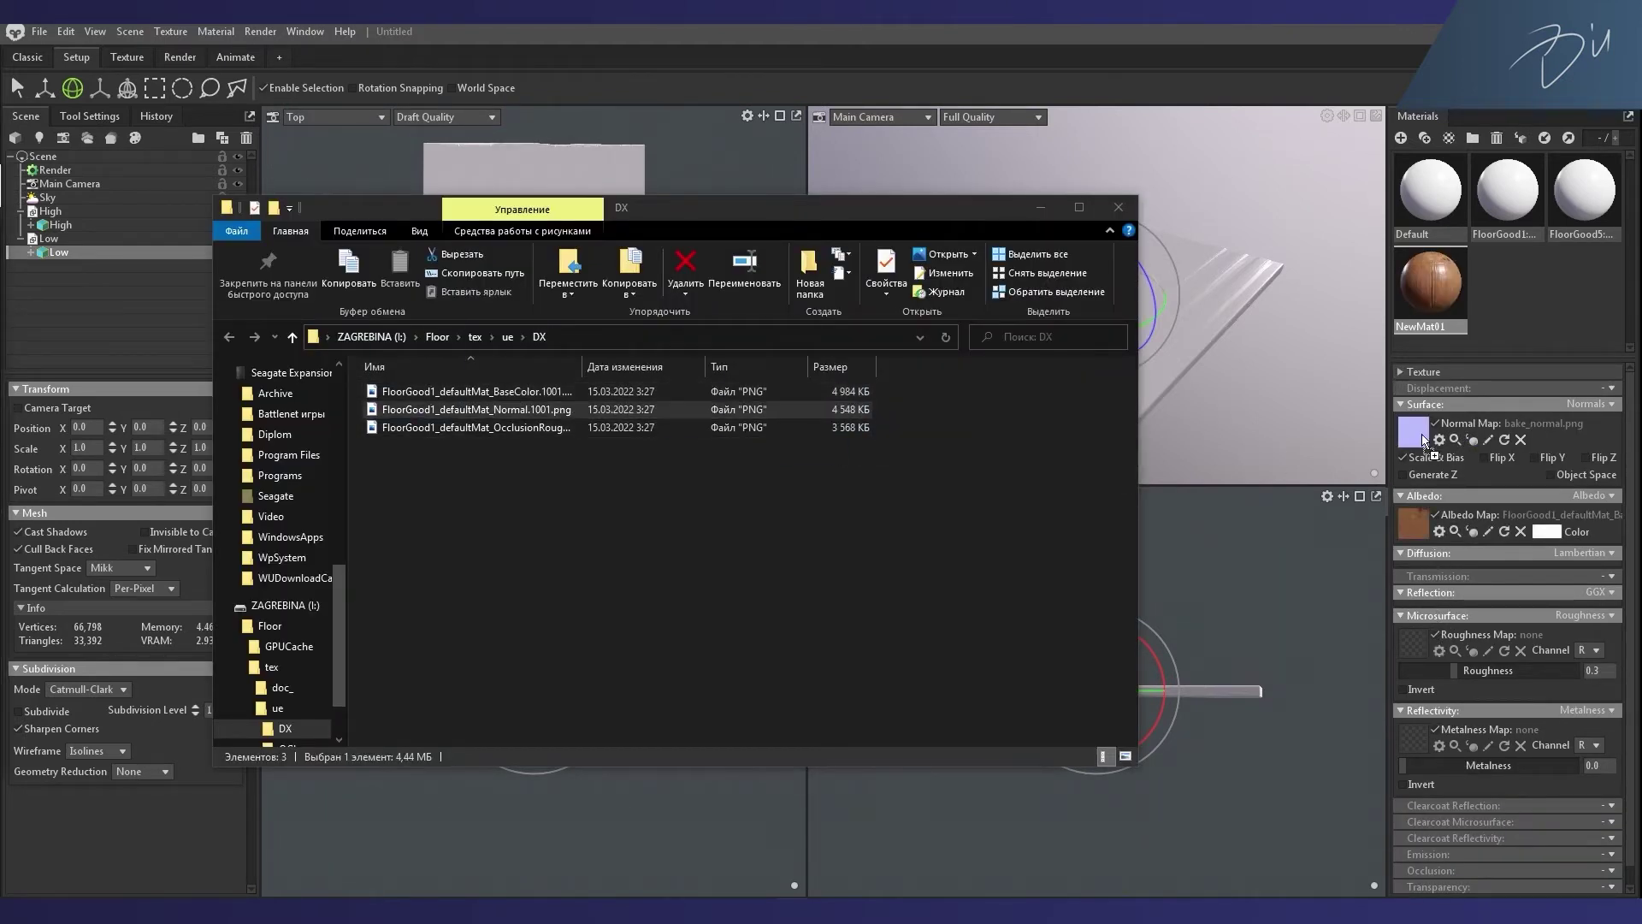
pyautogui.moveTo(436, 428); pyautogui.dragTo(1417, 648)
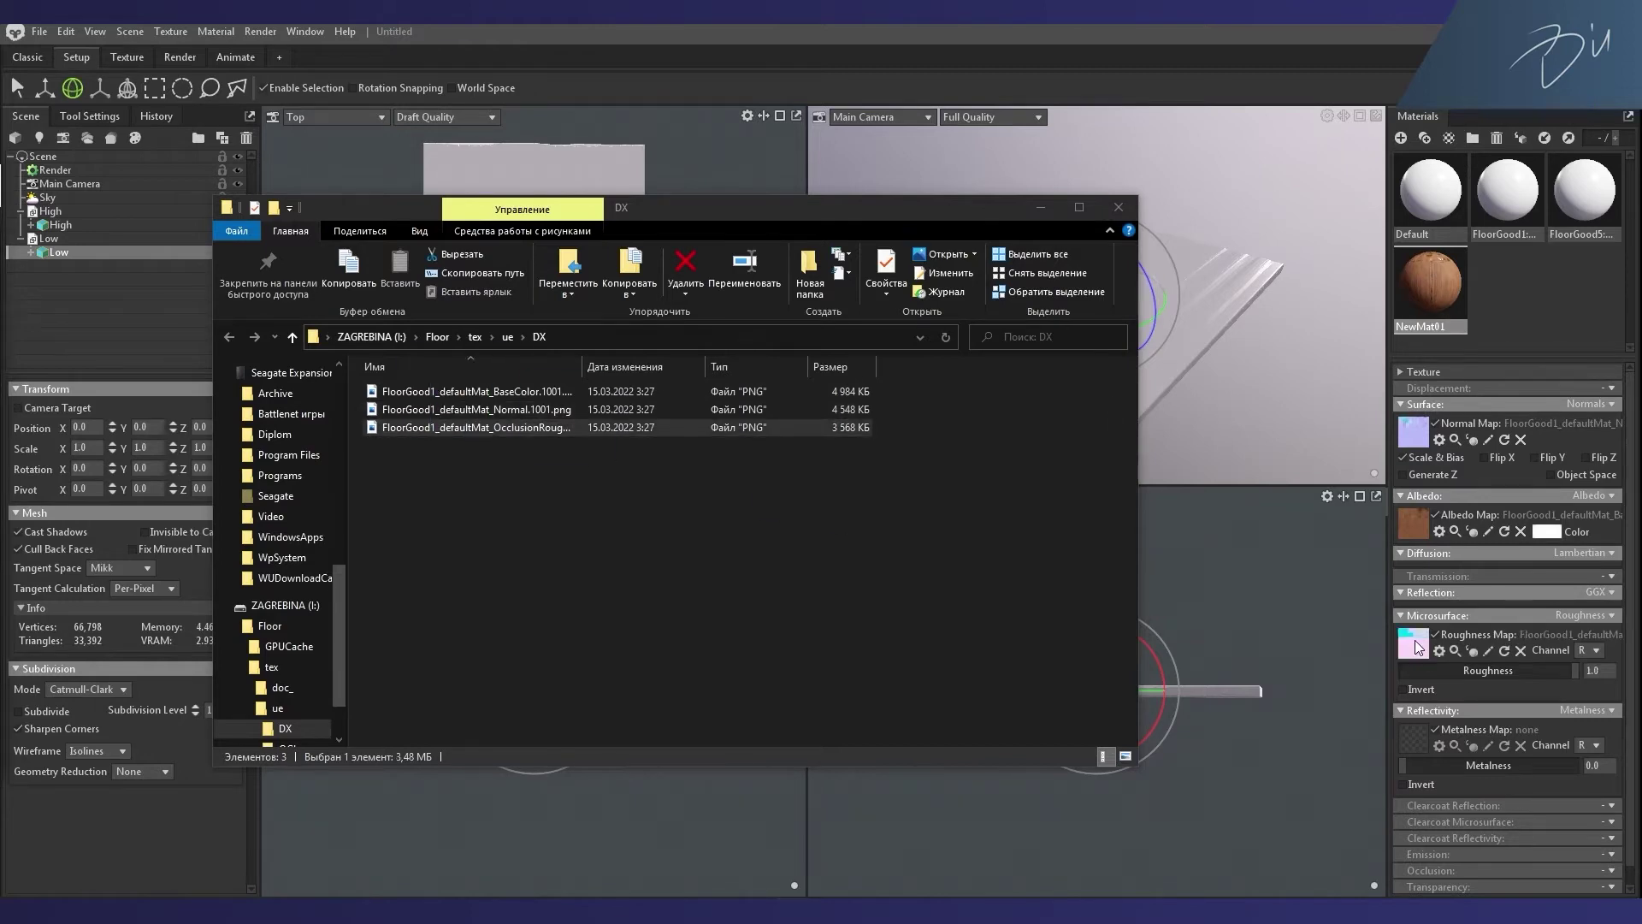
pyautogui.click(1120, 209)
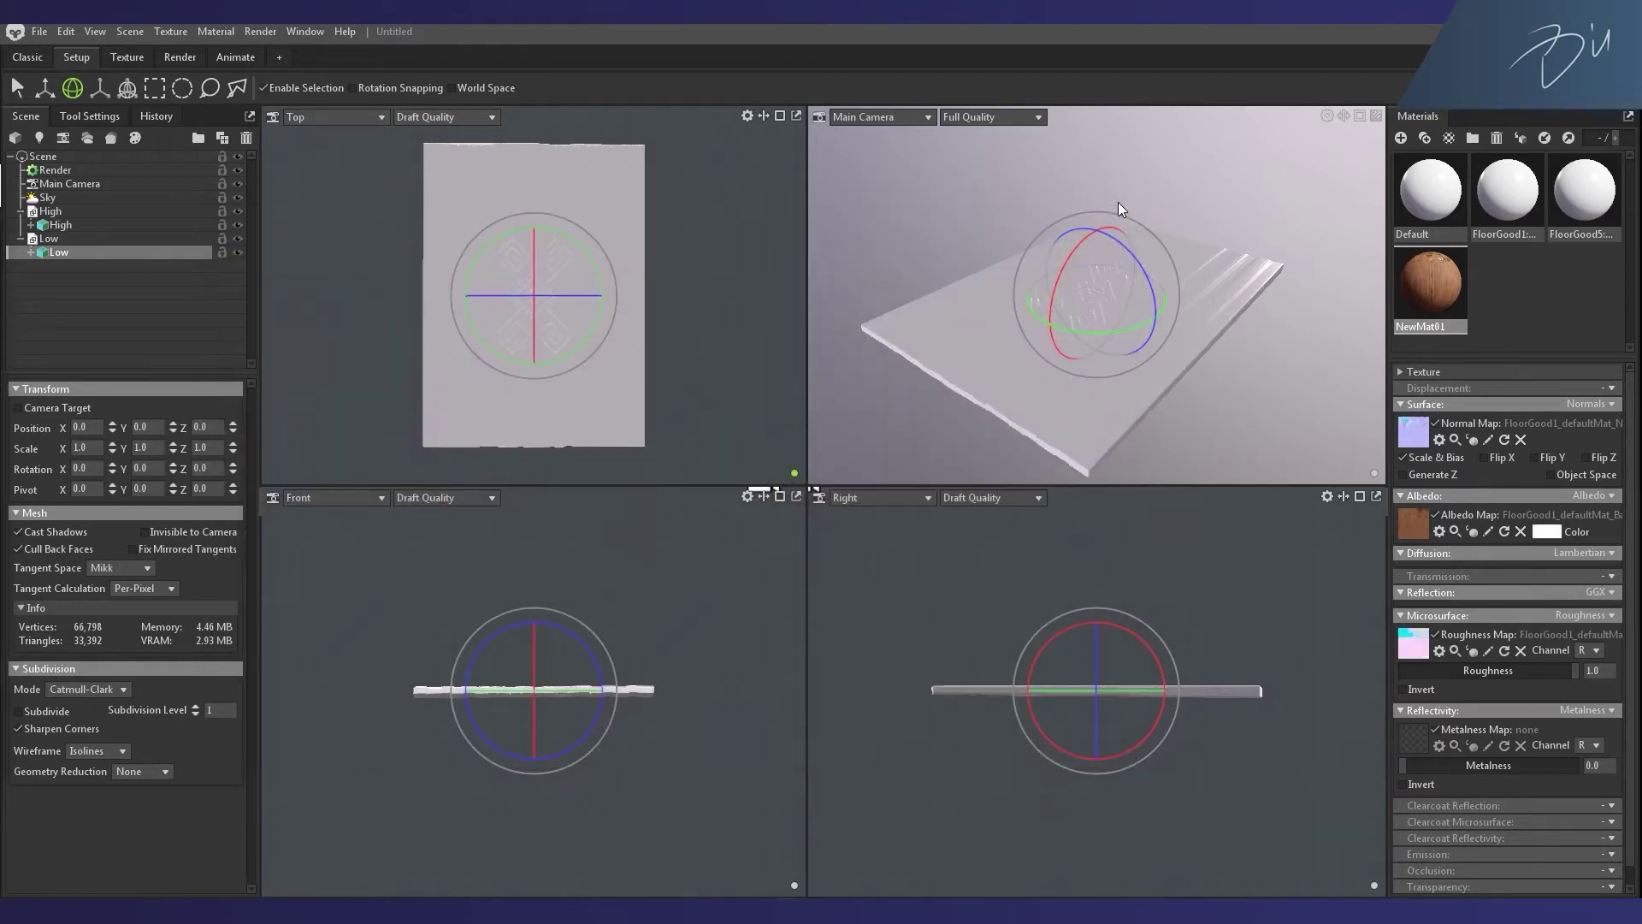
# Step: Apply the textured wood material to the Low mesh and hide the High mesh
pyautogui.moveTo(1429, 295); pyautogui.dragTo(170, 244)
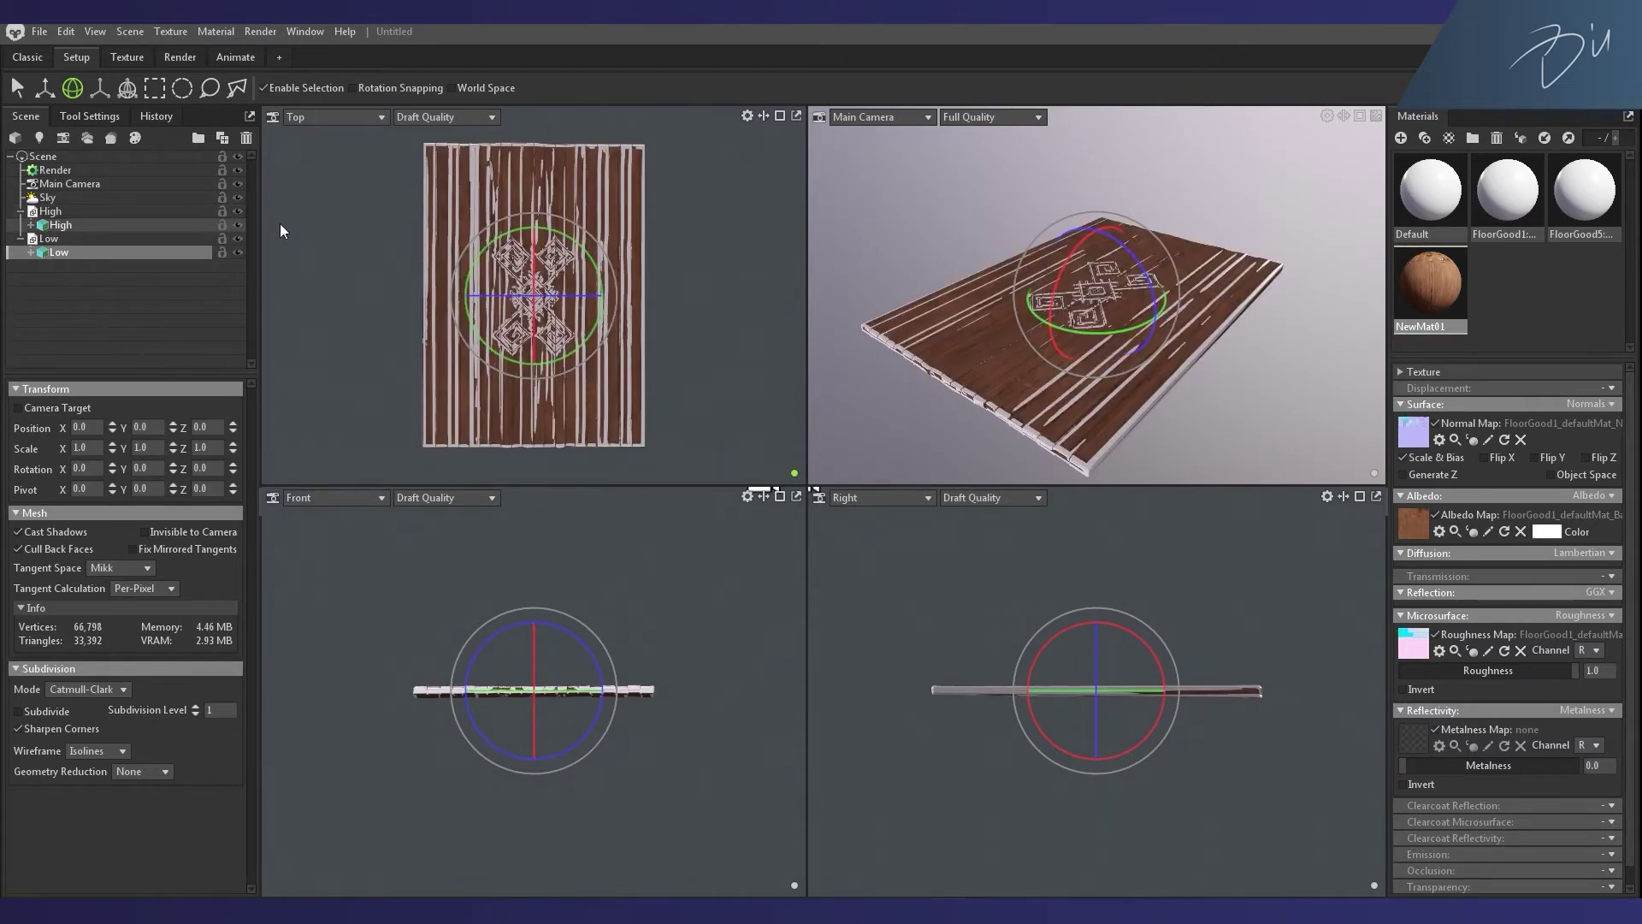
pyautogui.click(238, 224)
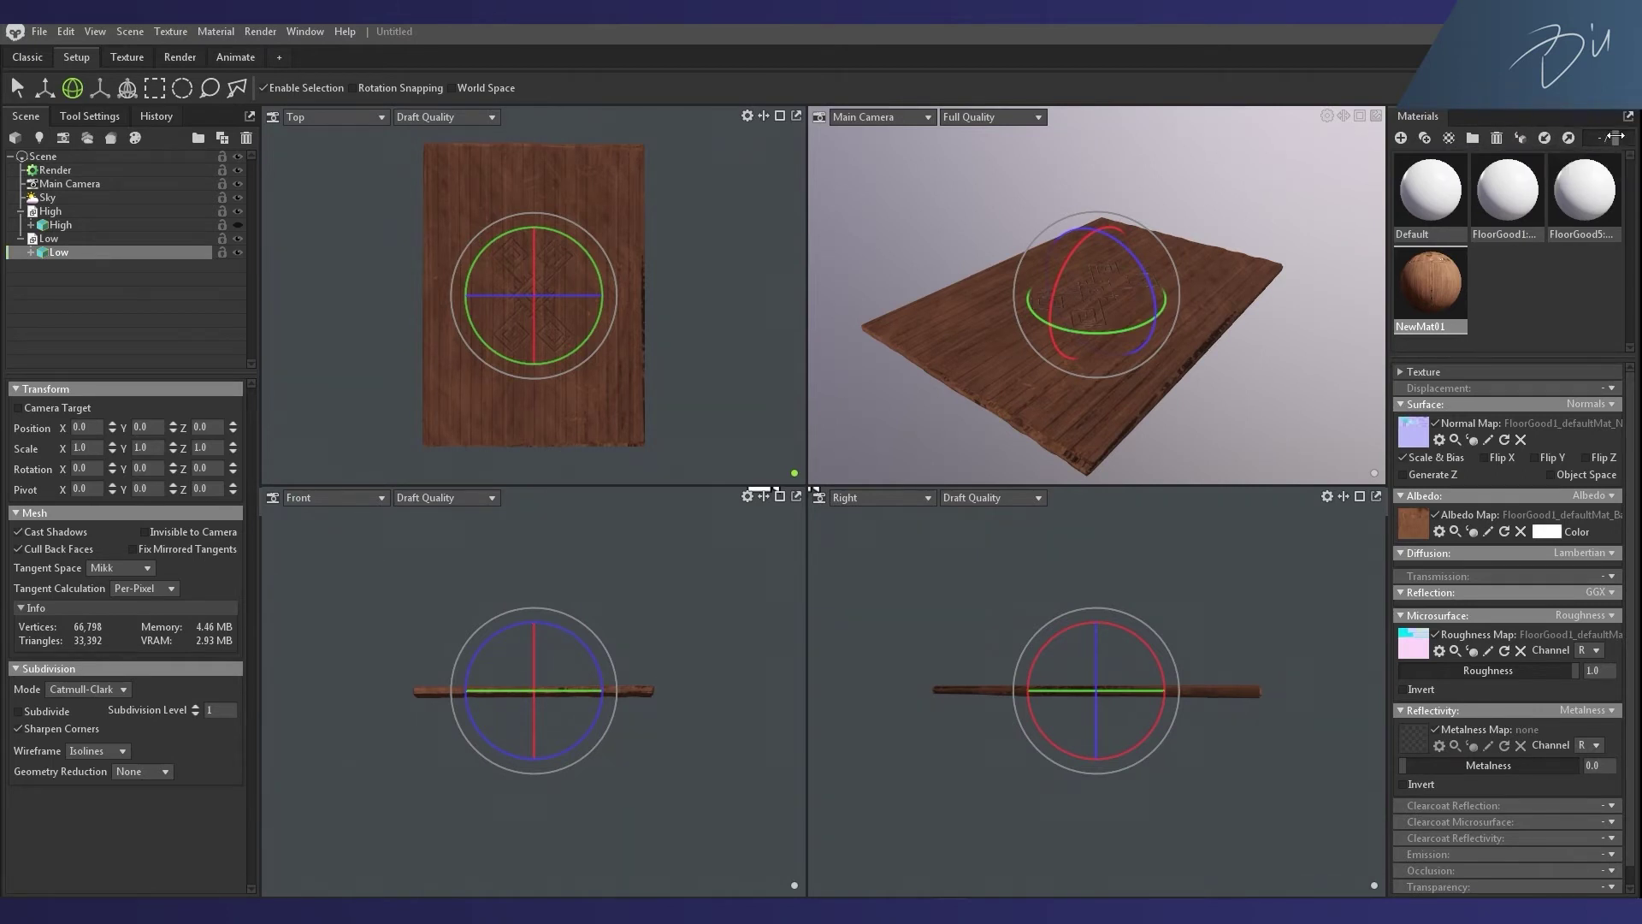
pyautogui.moveTo(1614, 136)
pyautogui.mouseDown()
pyautogui.moveTo(1596, 137)
pyautogui.moveTo(1616, 137)
pyautogui.mouseUp()
# Step: Delete the textured wood material and select the FloorGood1 material
pyautogui.click(1496, 138)
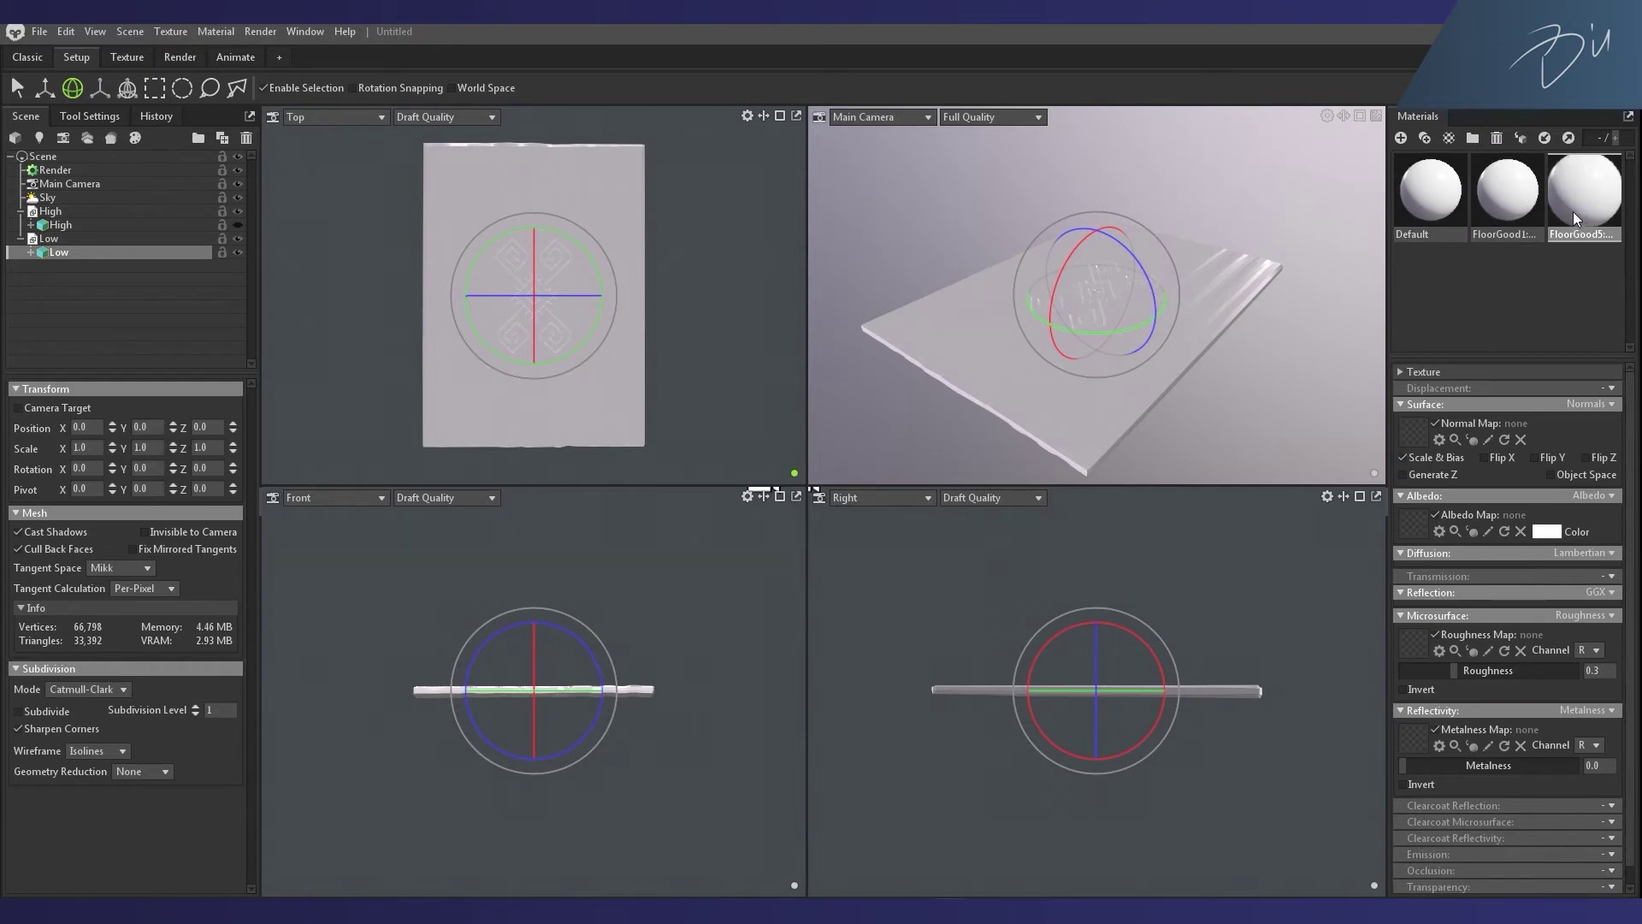
pyautogui.click(1523, 199)
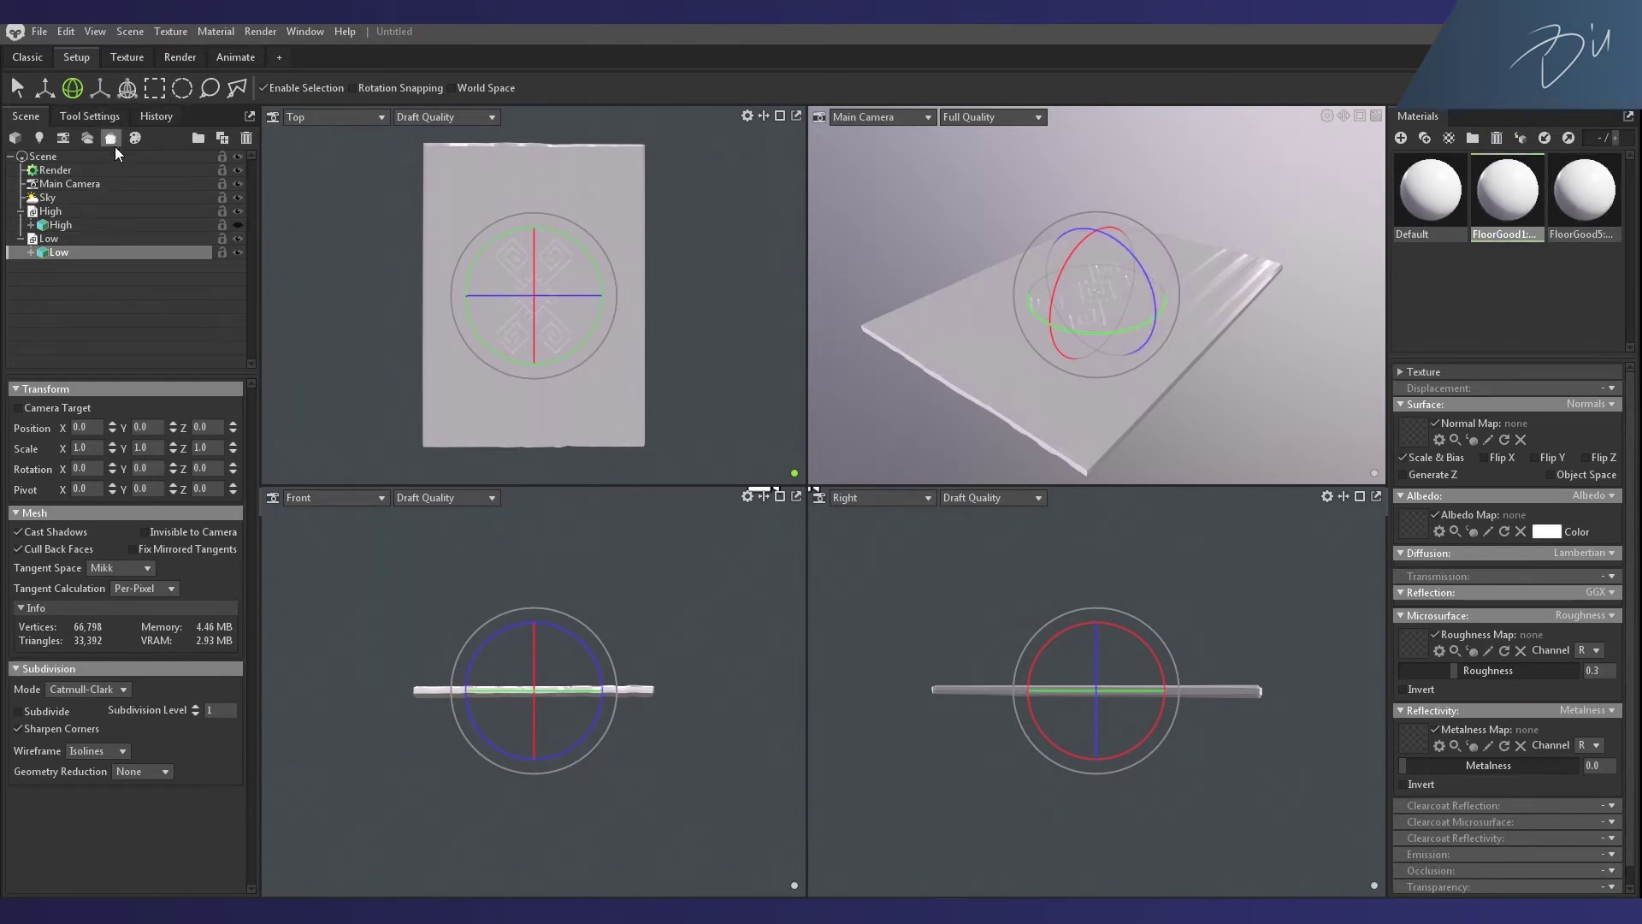
# Step: Add a bake project to the scene
pyautogui.click(133, 32)
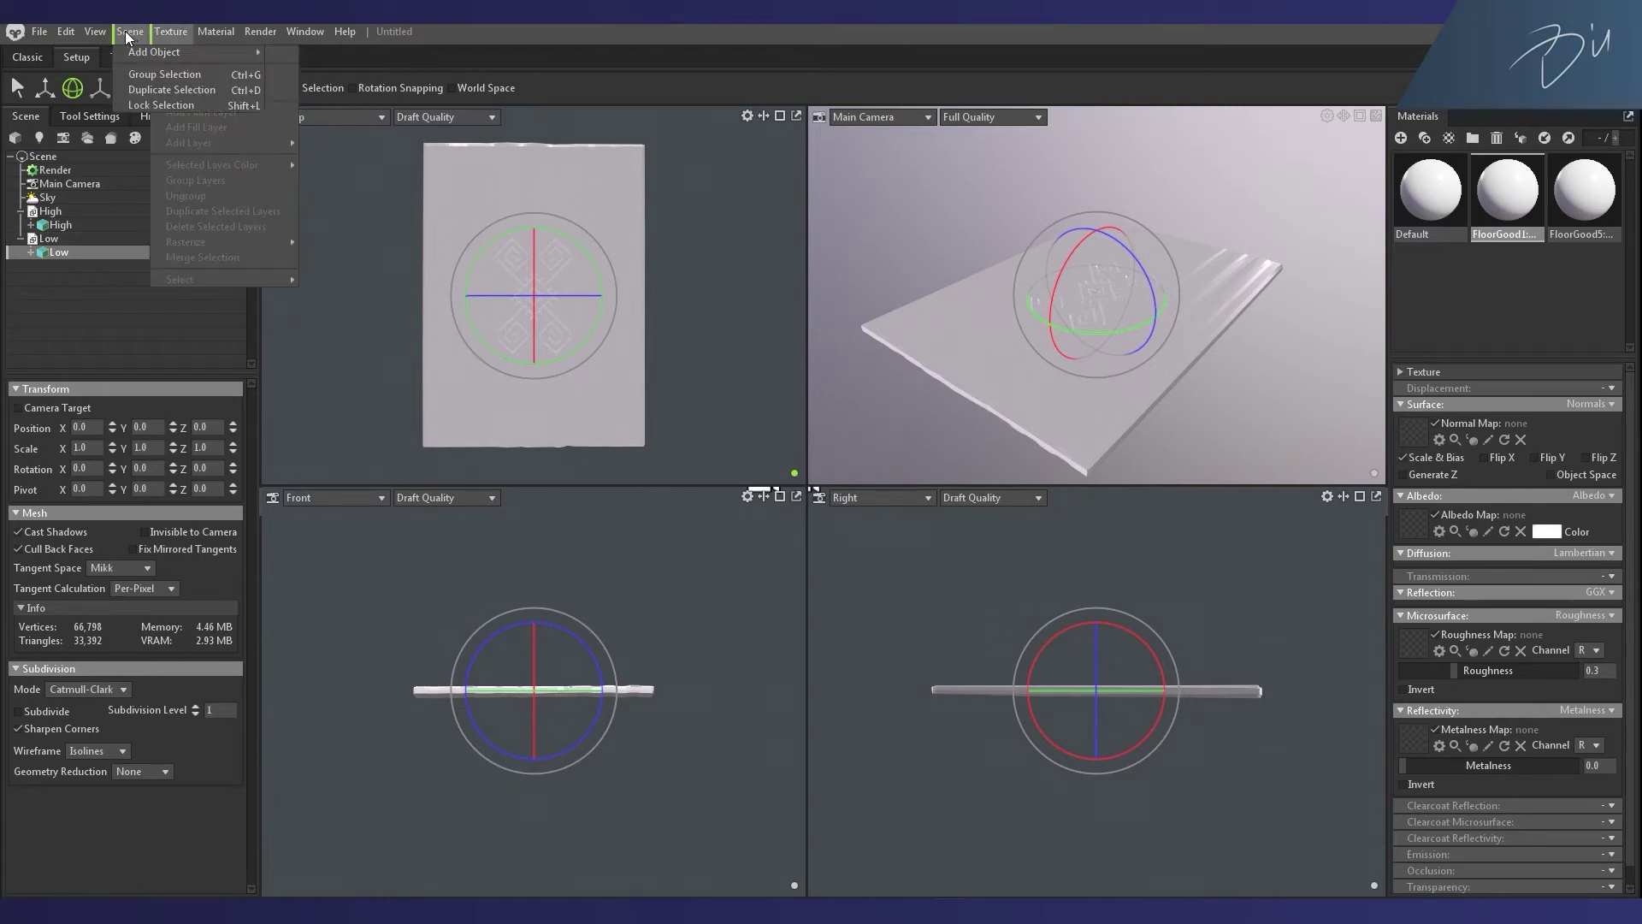
pyautogui.moveTo(189, 52)
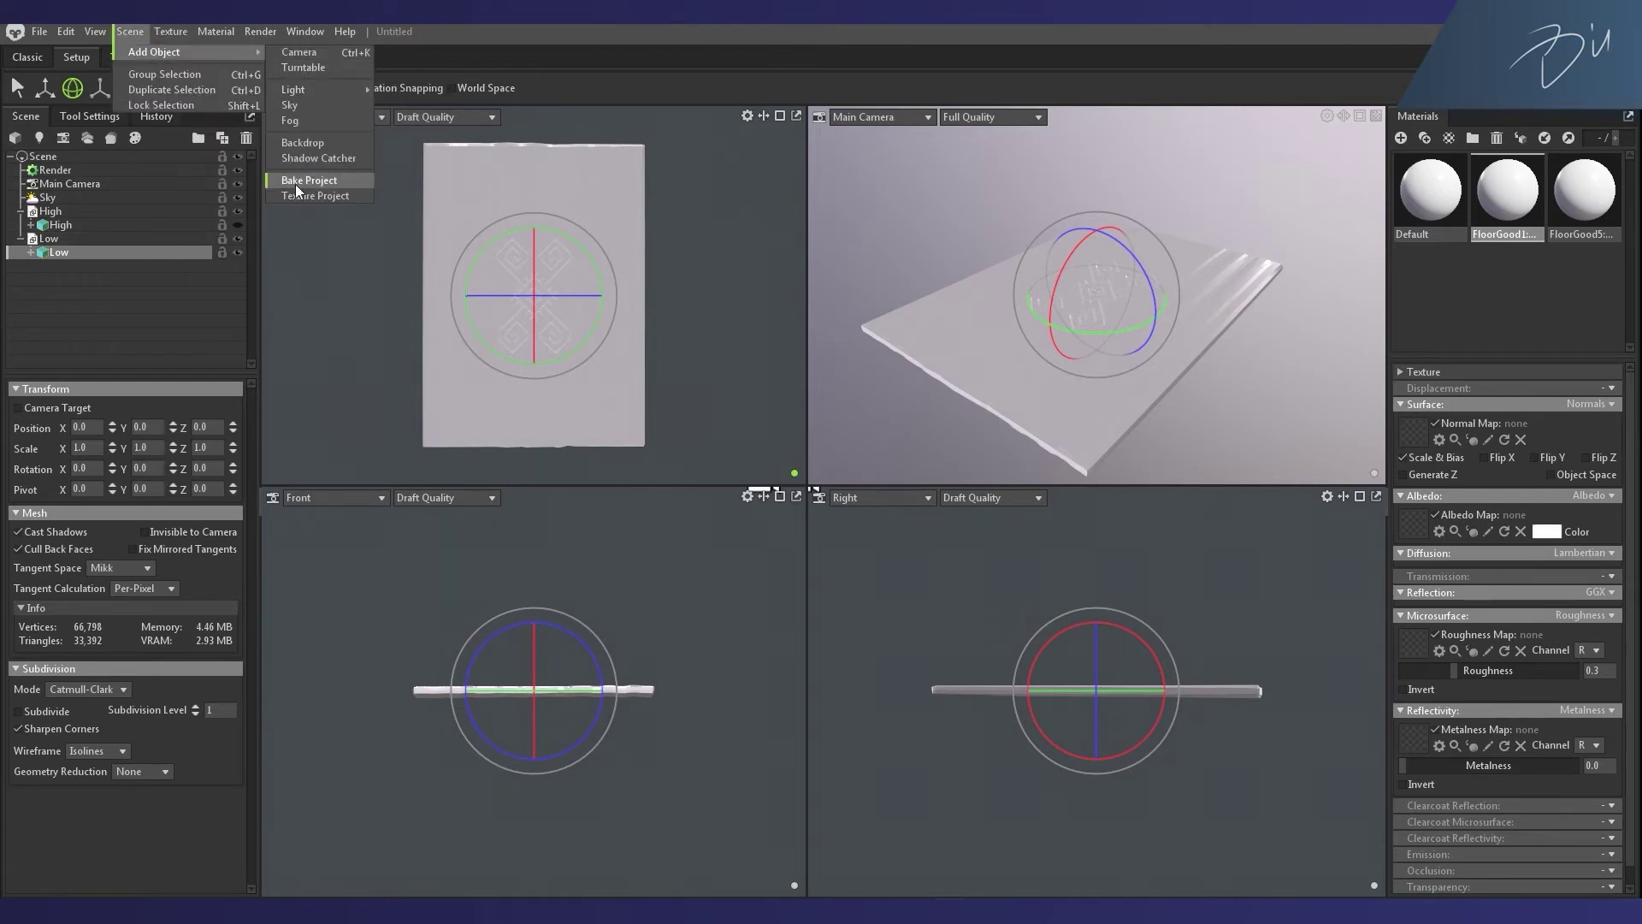
pyautogui.click(109, 136)
pyautogui.click(109, 137)
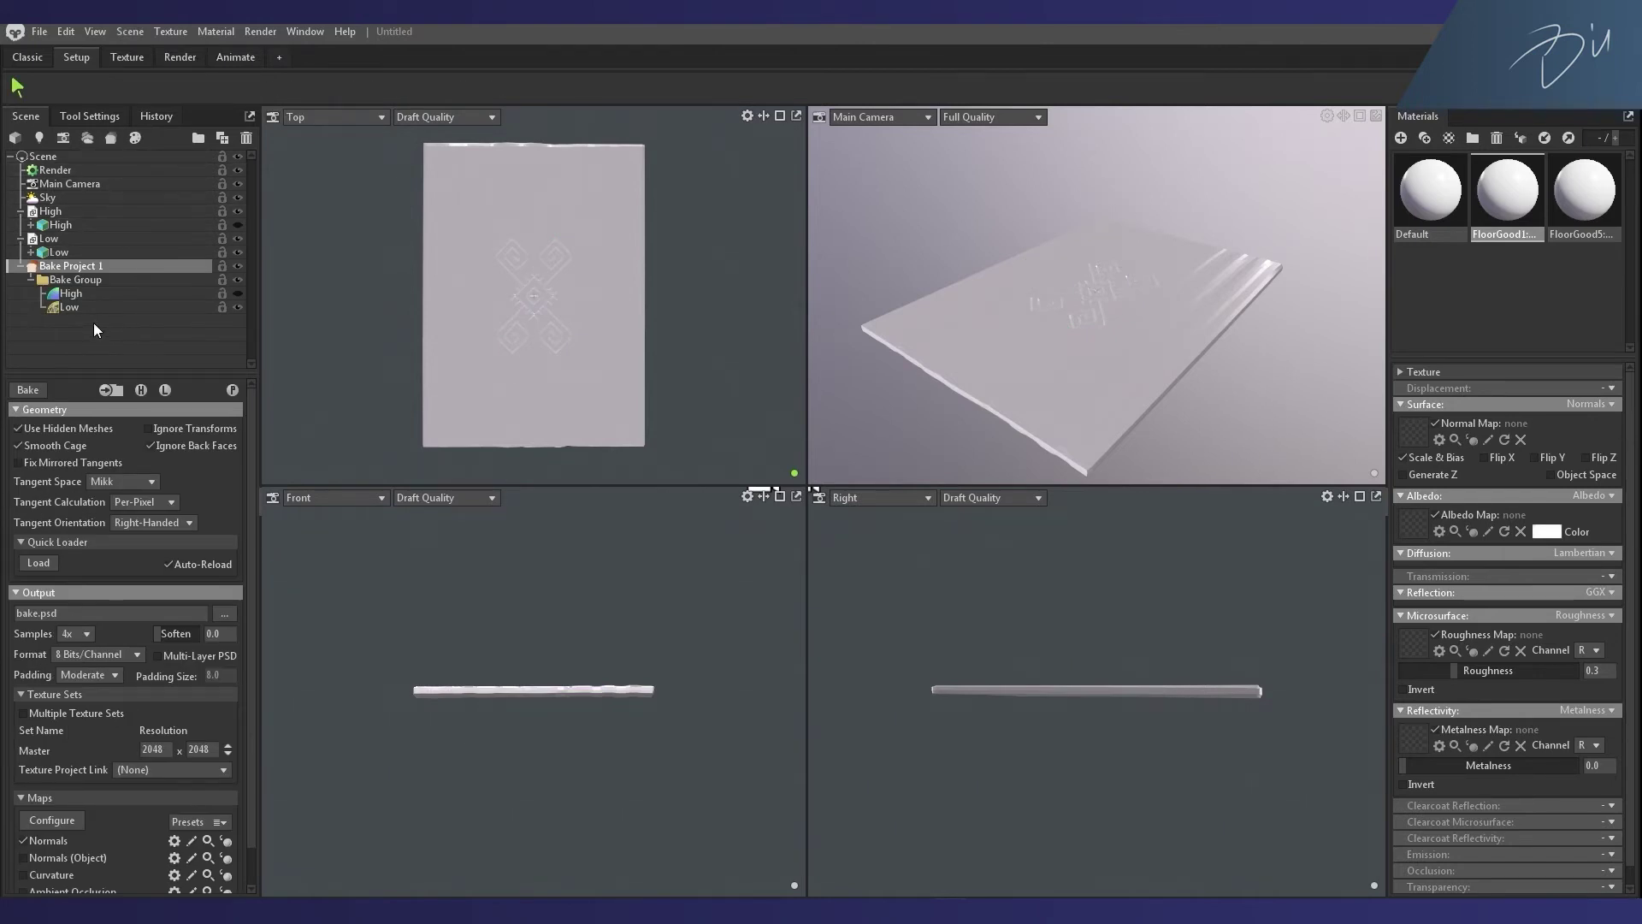
# Step: Move the High and Low models into the matching High and Low slots of the bake group
pyautogui.click(55, 214)
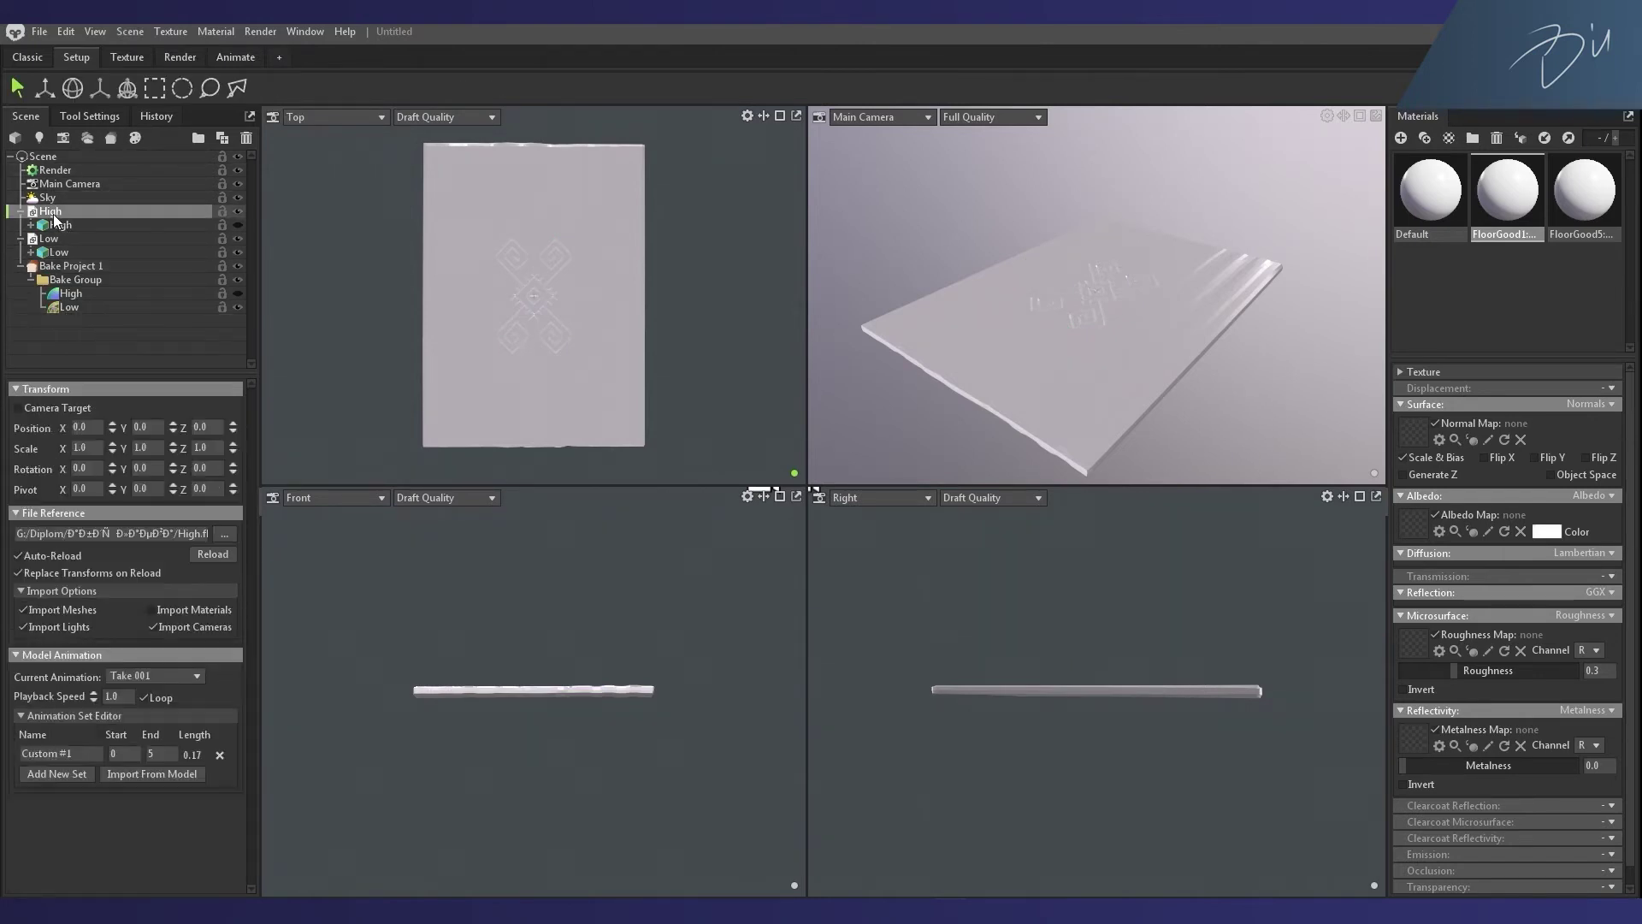
pyautogui.moveTo(57, 224); pyautogui.dragTo(71, 294)
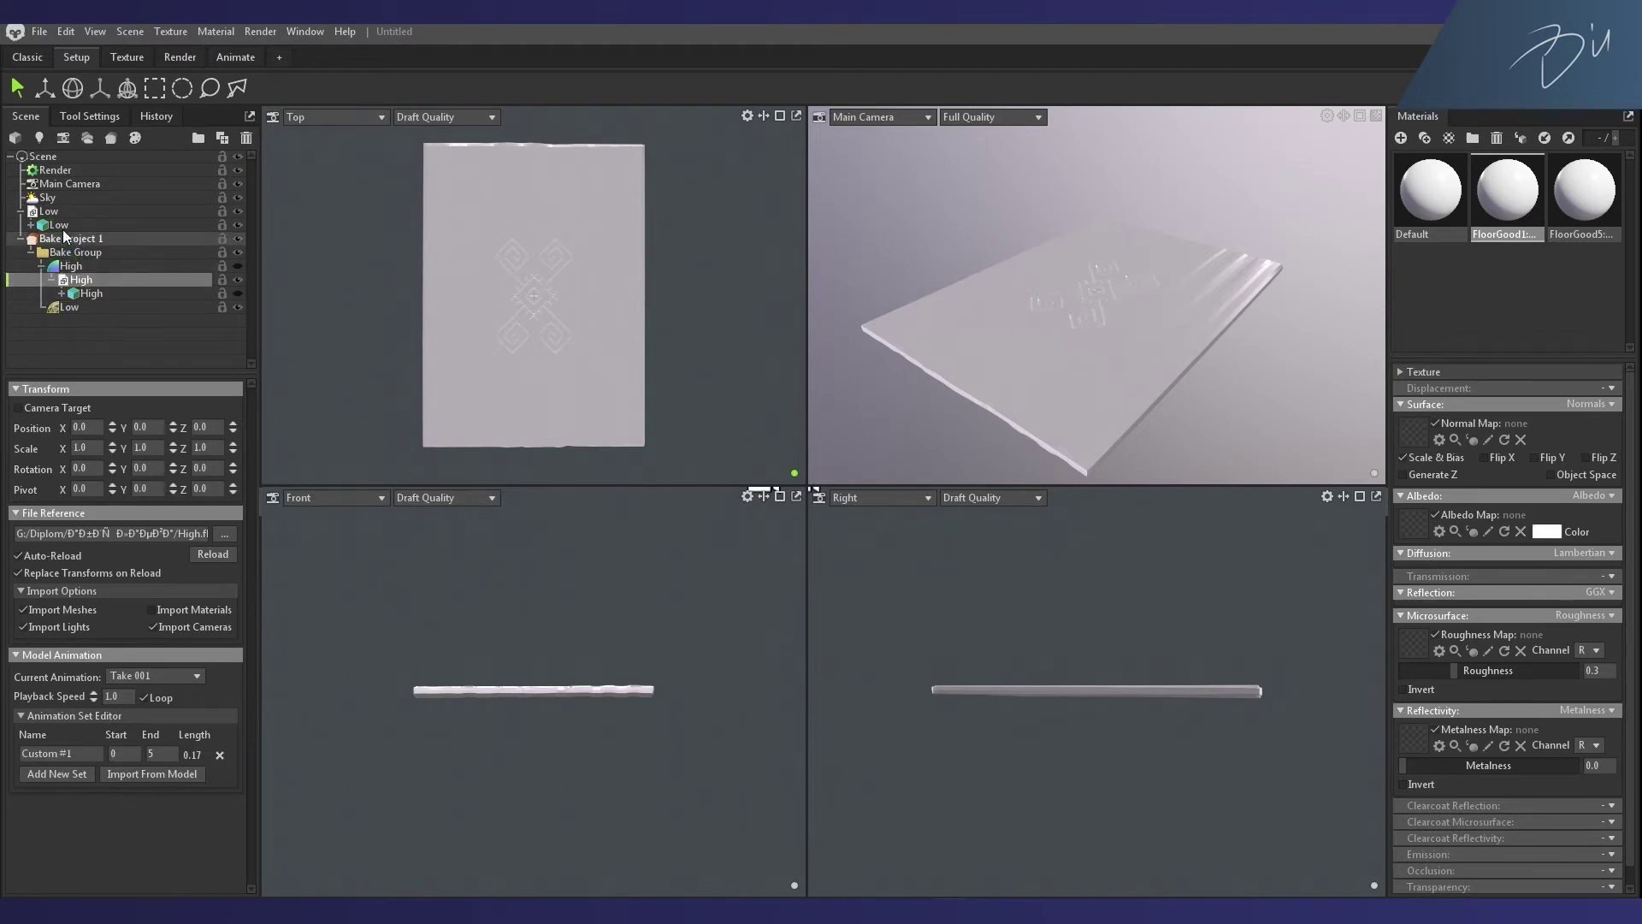
pyautogui.click(60, 214)
pyautogui.moveTo(60, 217); pyautogui.dragTo(70, 308)
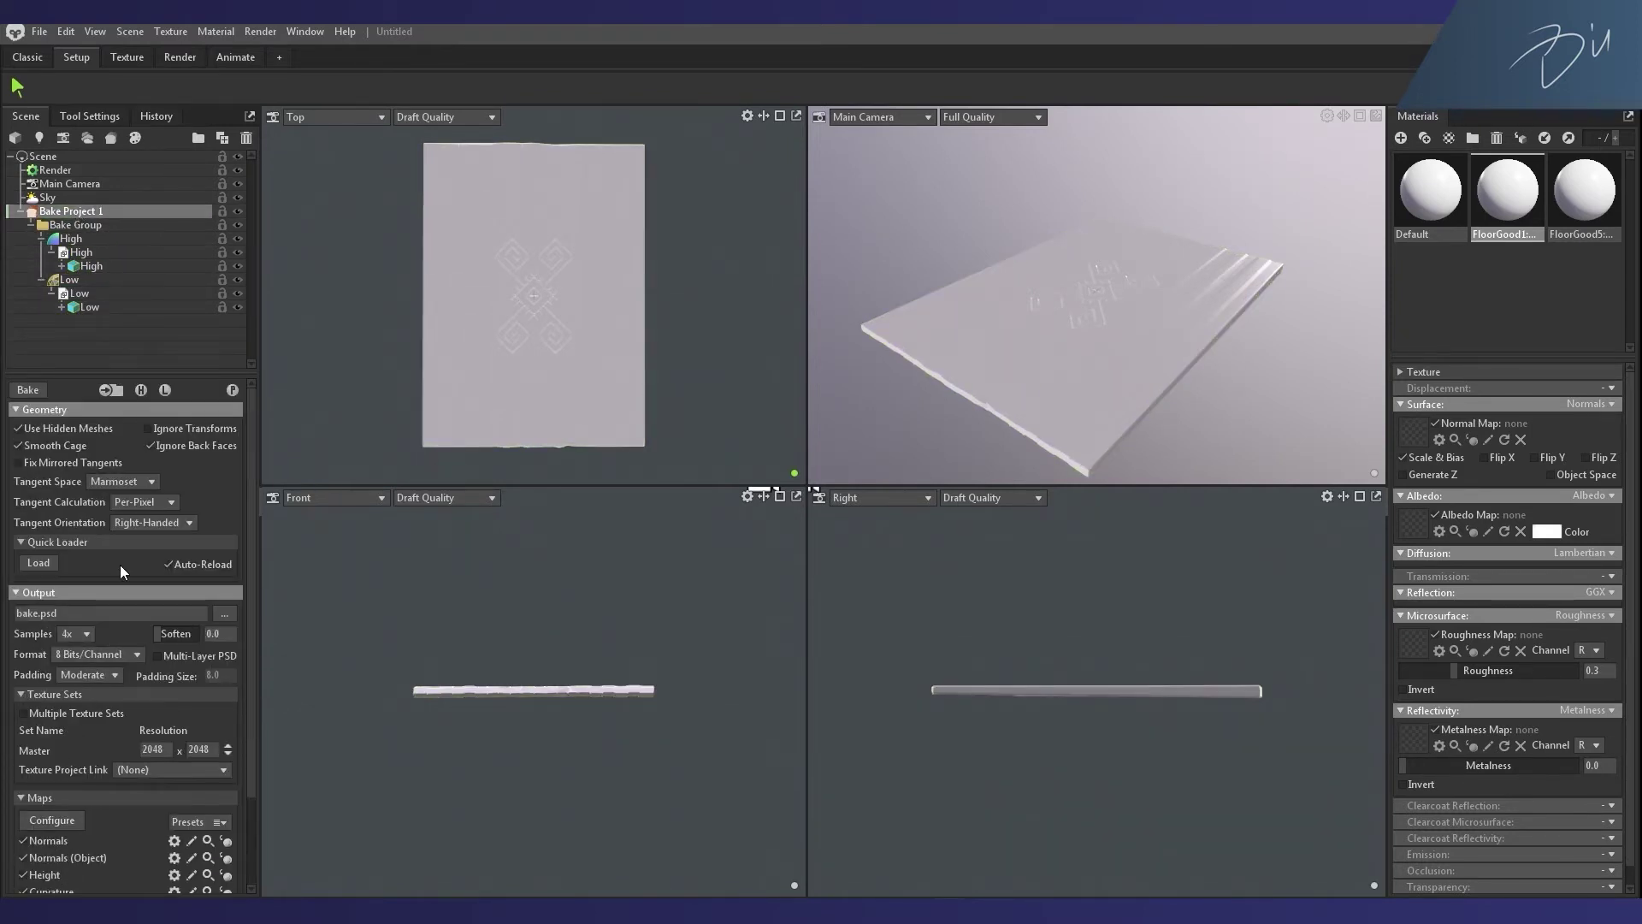
# Step: Inspect the bake project's map configuration and output file chooser, closing the chooser without saving
pyautogui.click(224, 613)
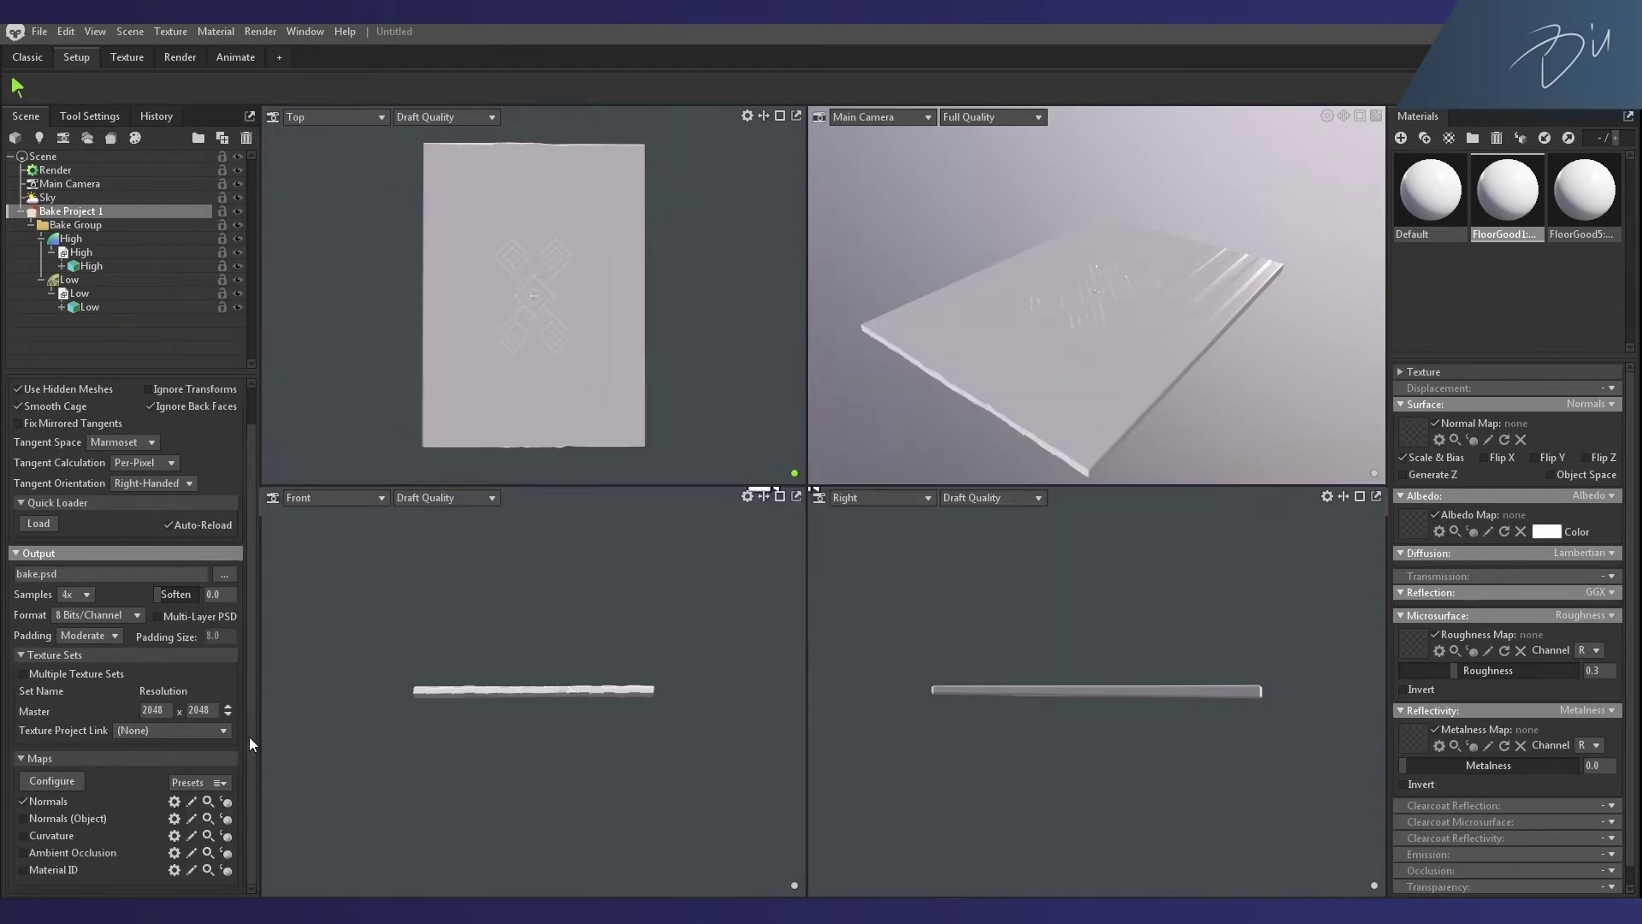
pyautogui.click(51, 780)
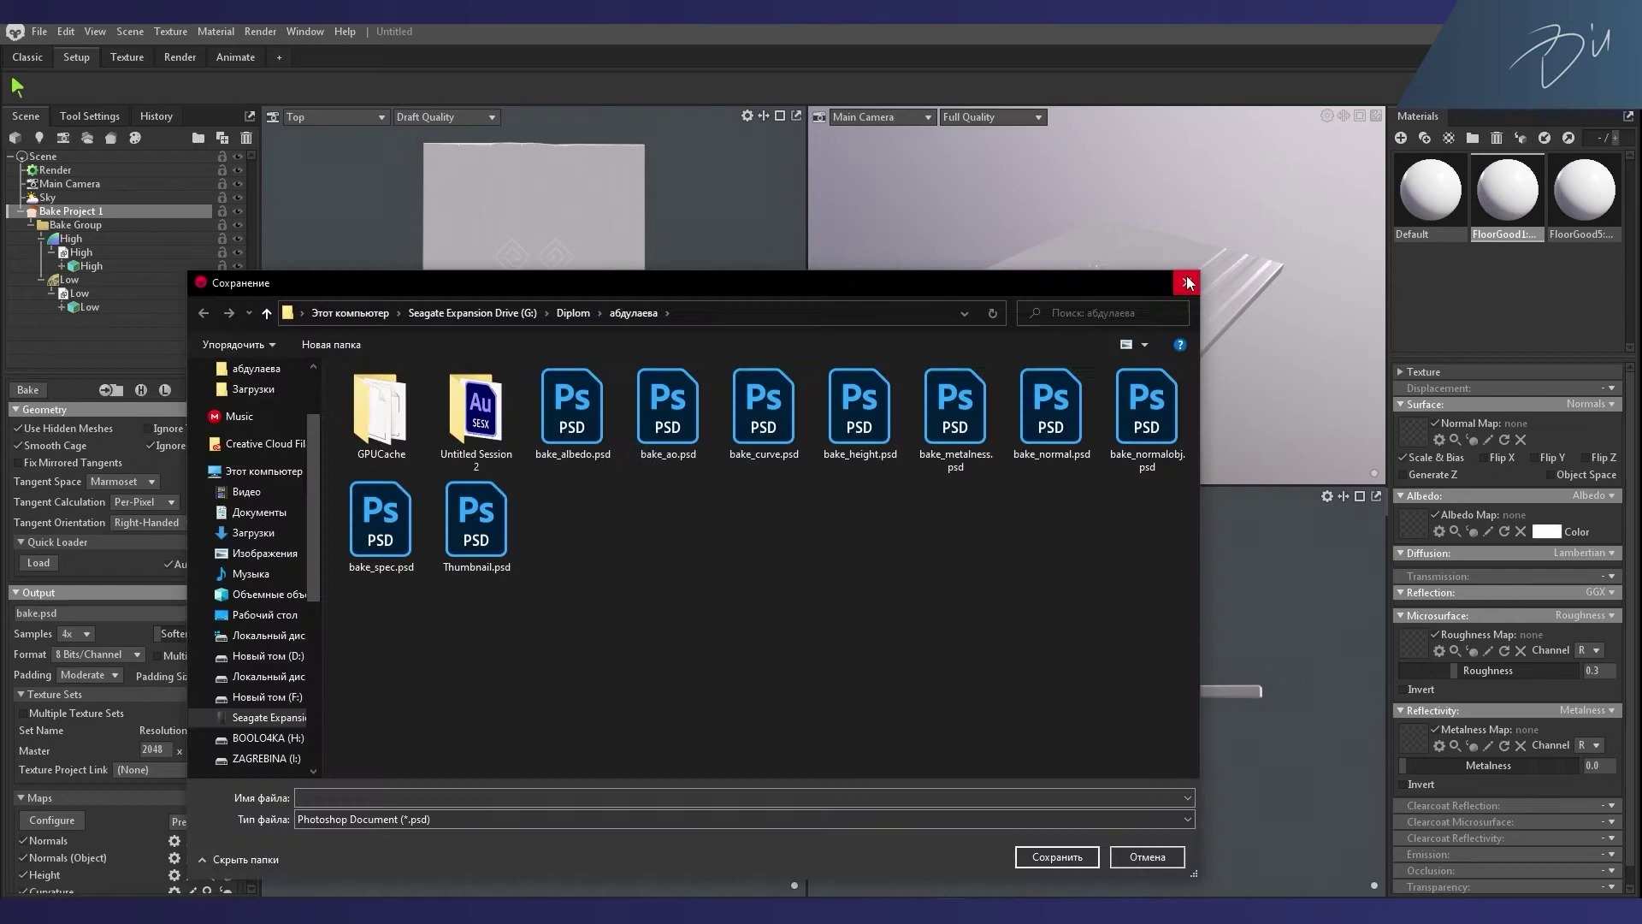
pyautogui.click(1187, 282)
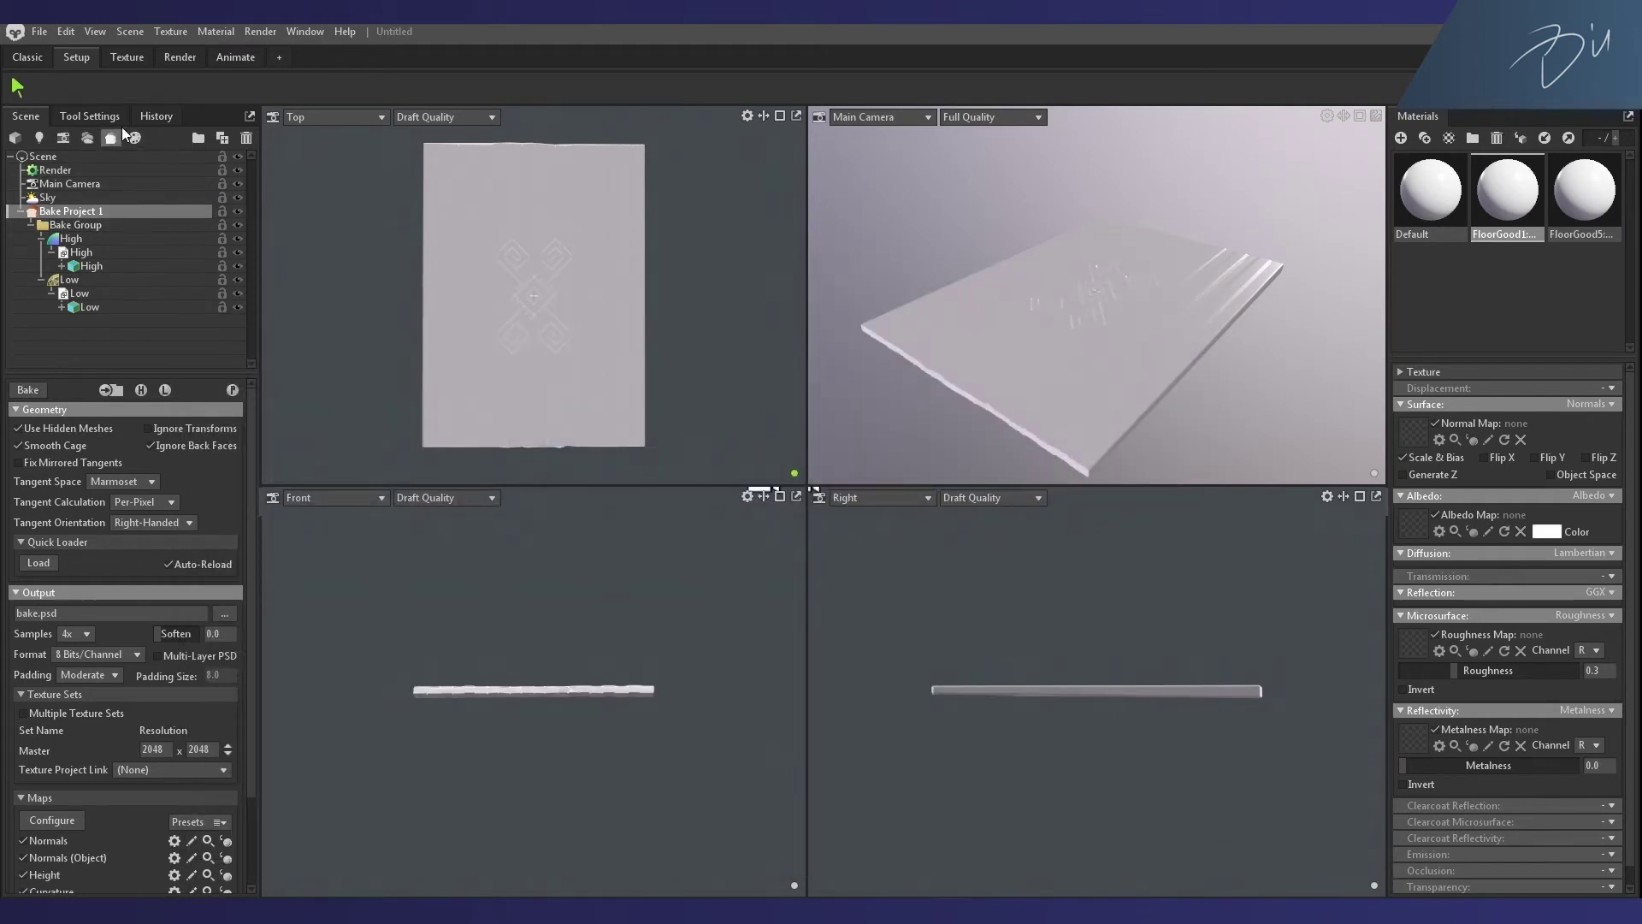
# Step: Create a new texture project in the texturing workspace and show its layers
pyautogui.click(124, 32)
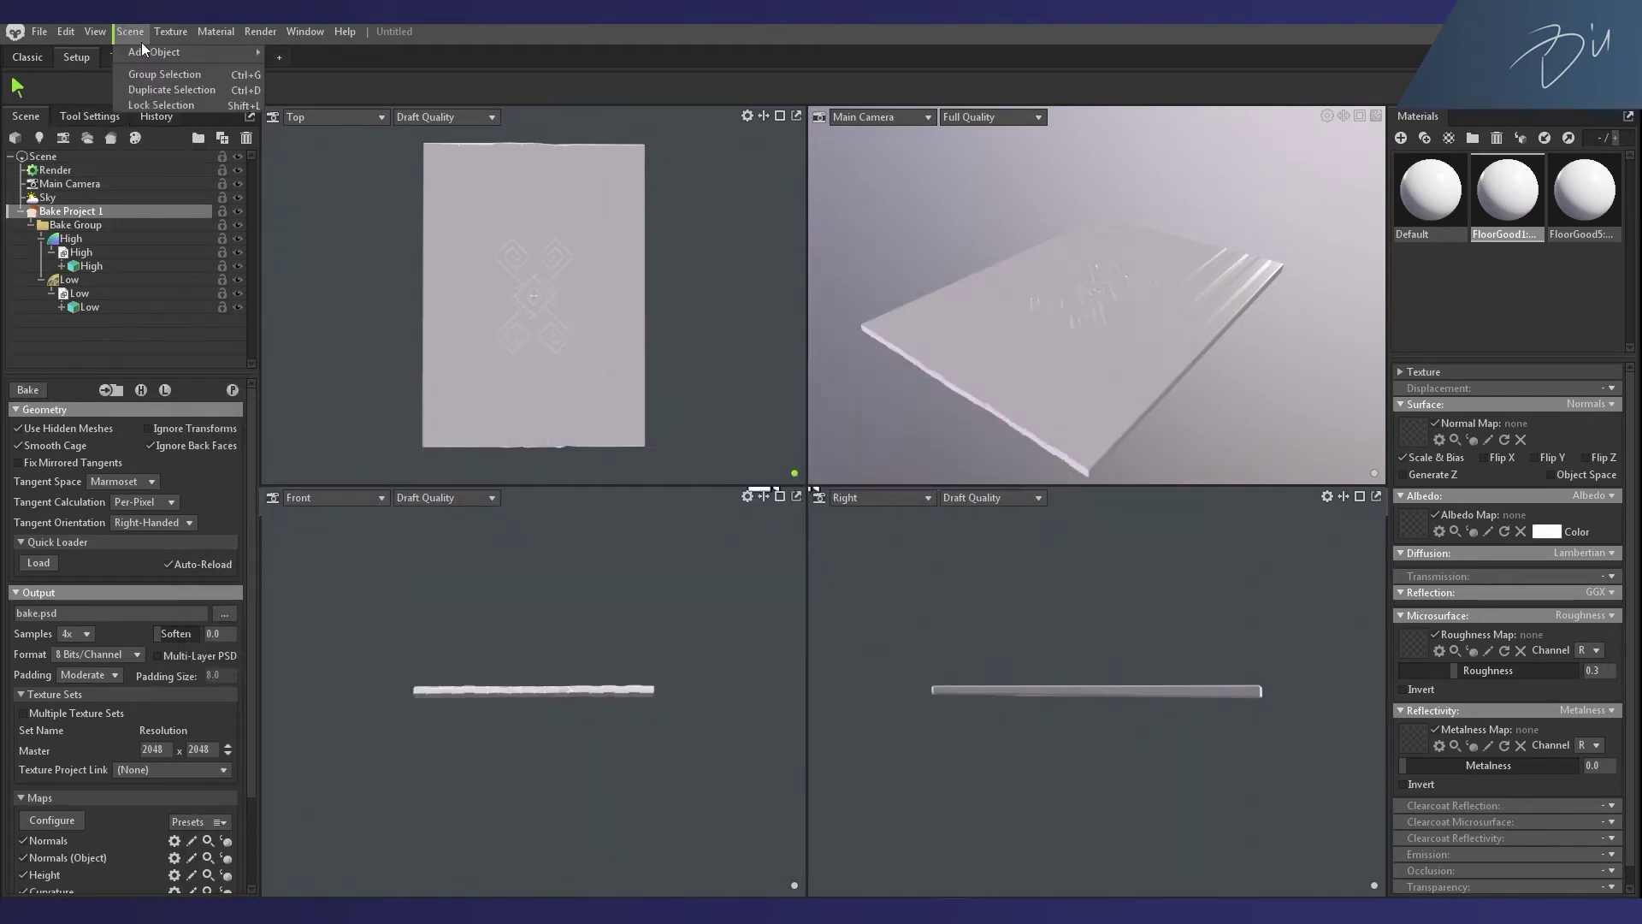
pyautogui.moveTo(207, 51)
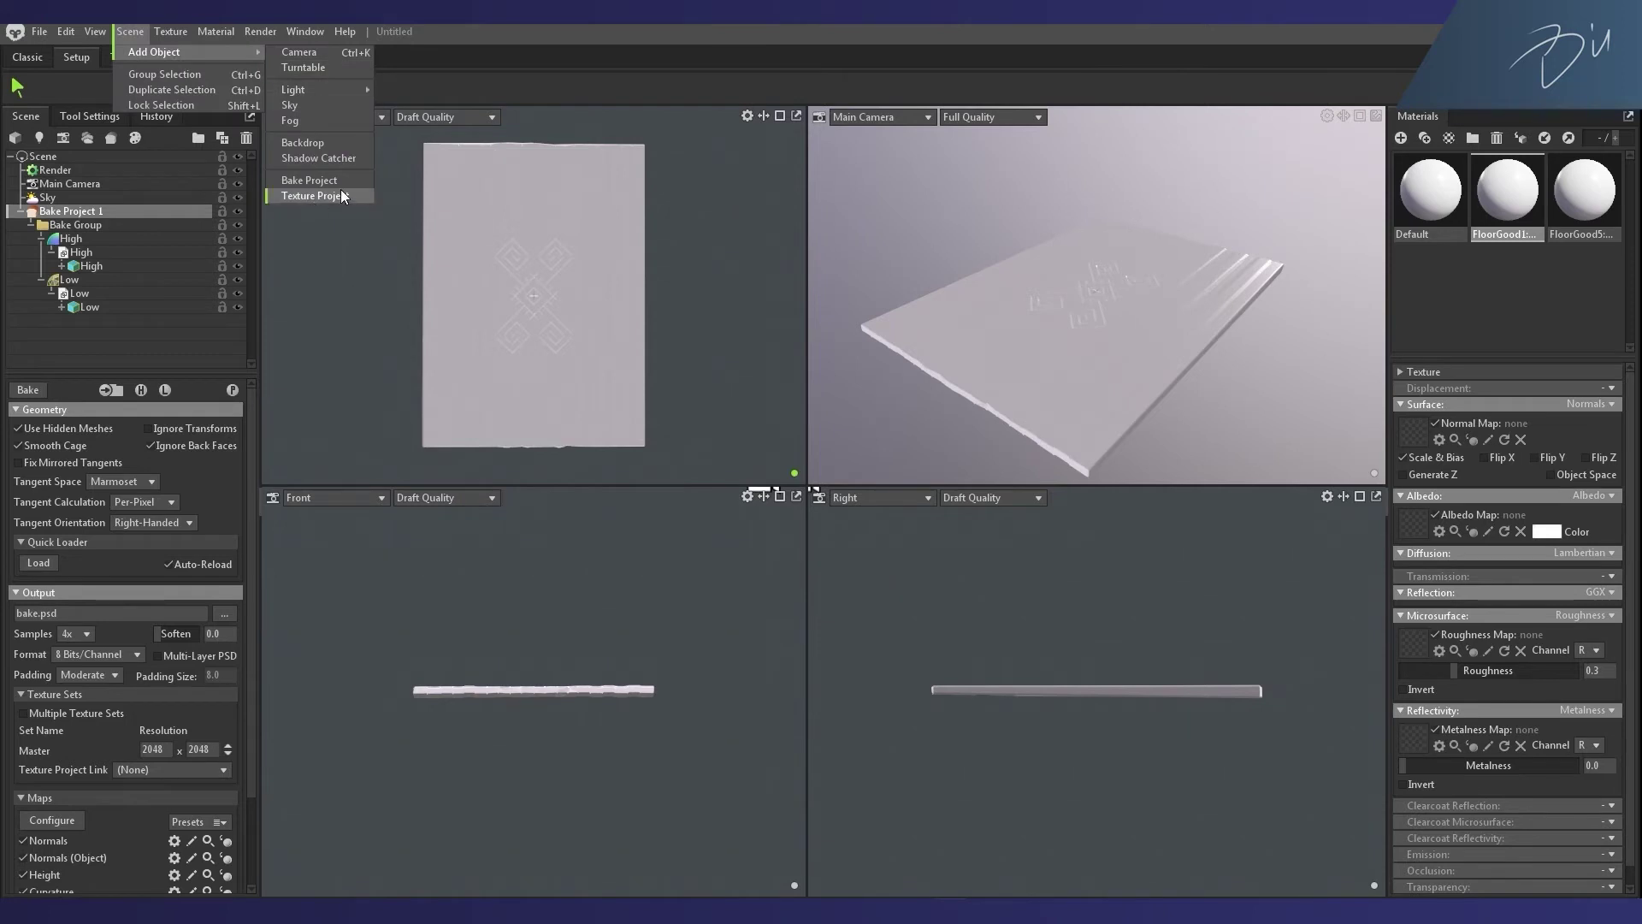
pyautogui.click(166, 29)
pyautogui.click(165, 29)
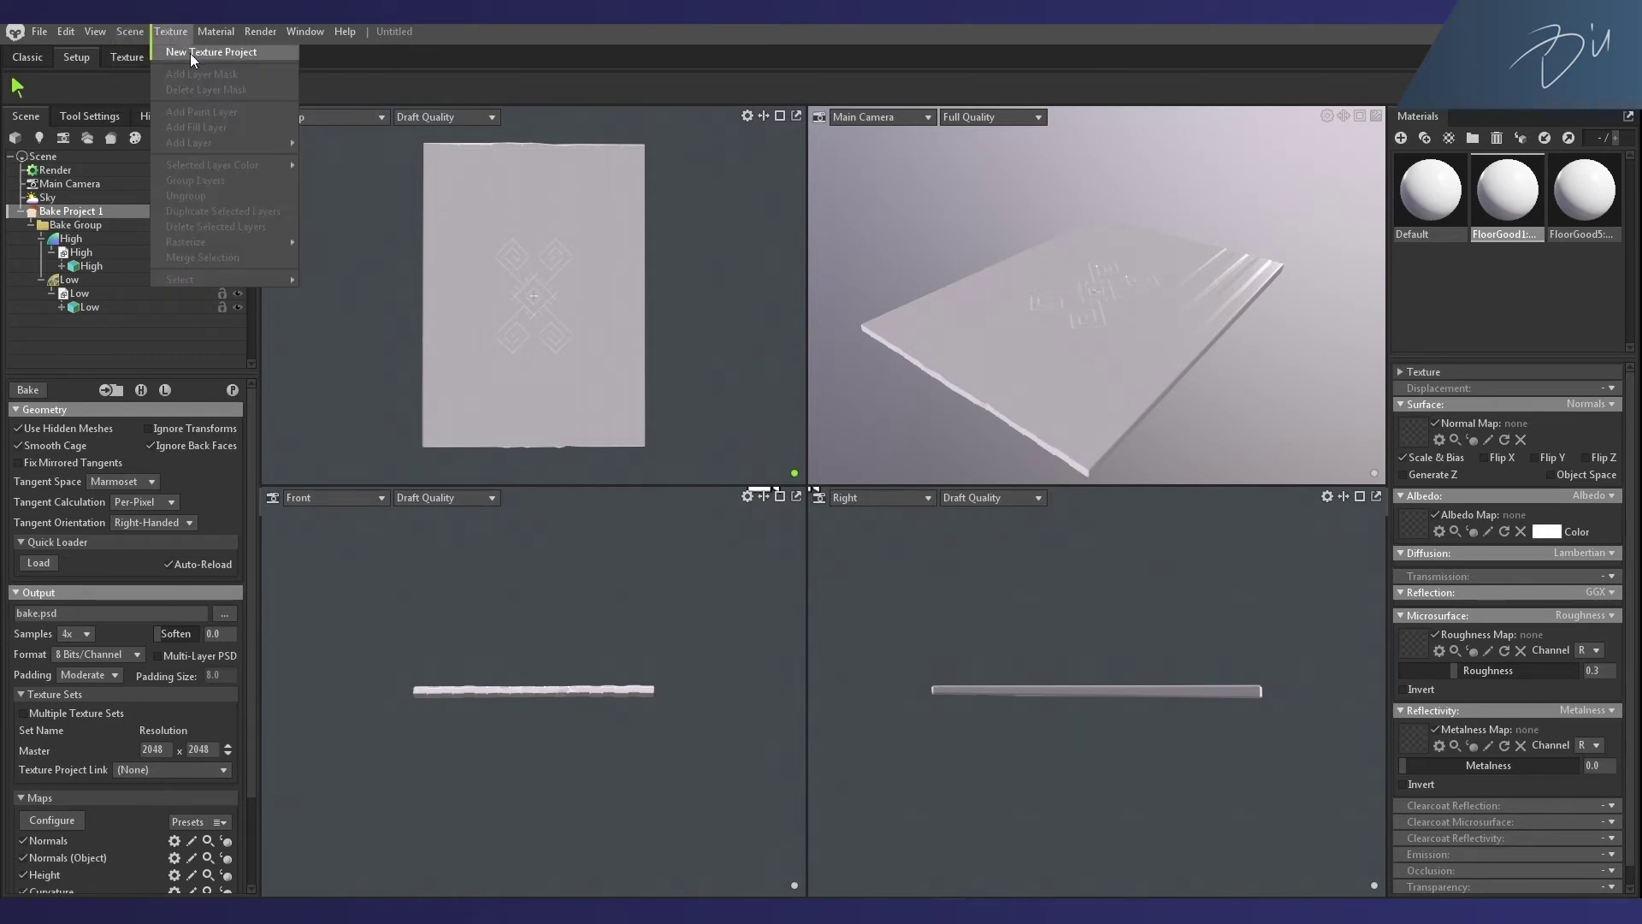
pyautogui.click(188, 55)
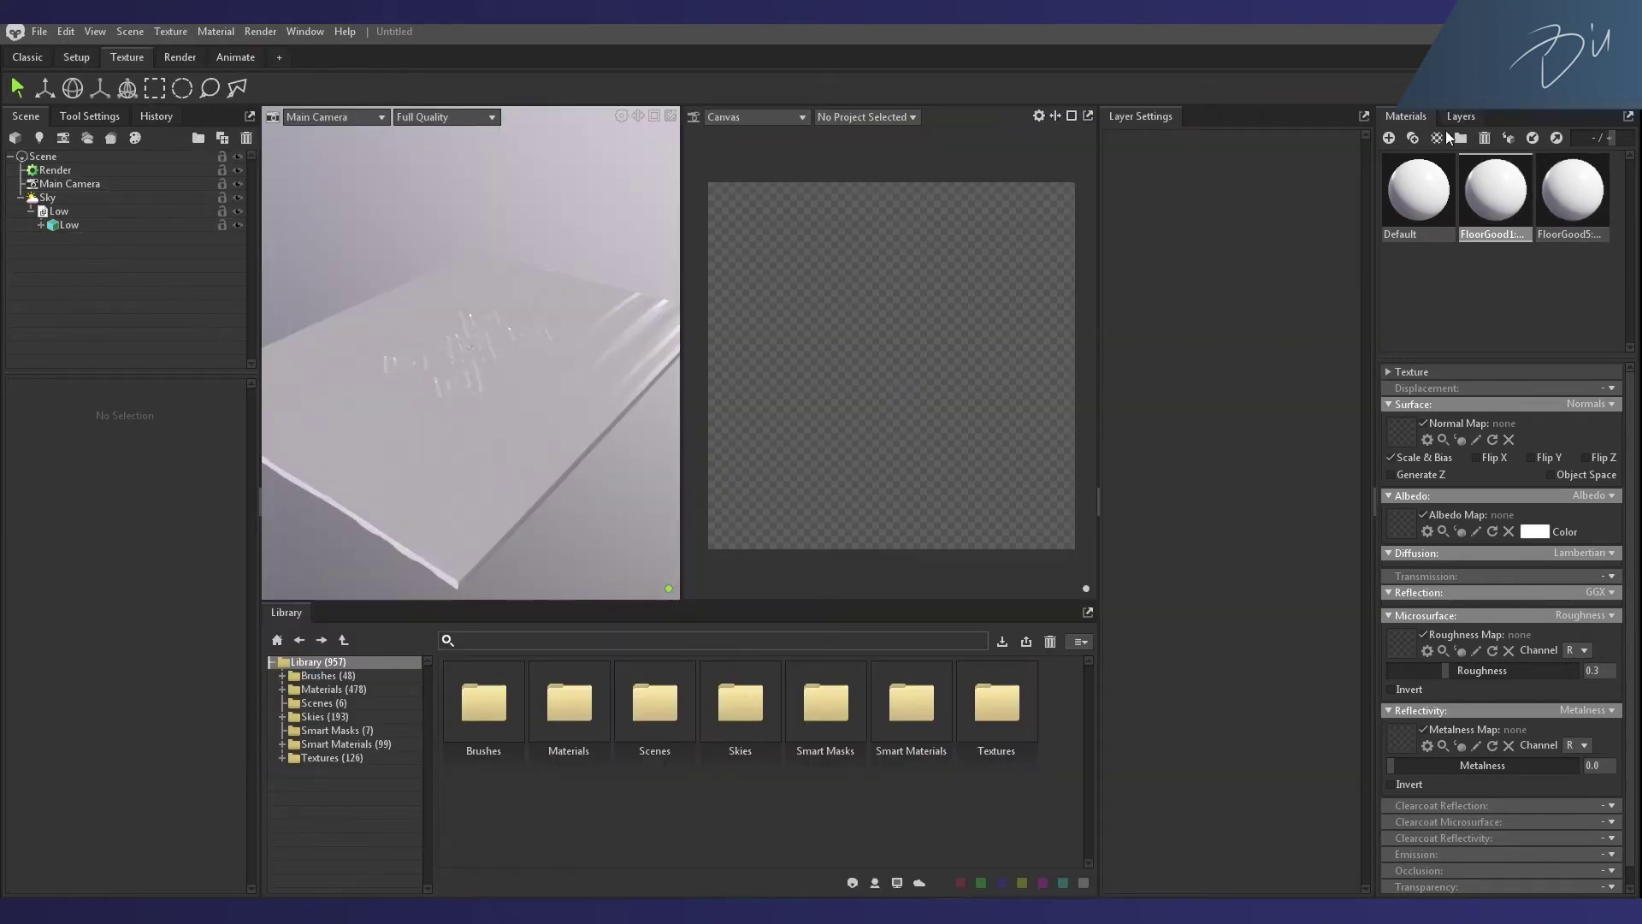
pyautogui.click(1454, 123)
pyautogui.click(1457, 149)
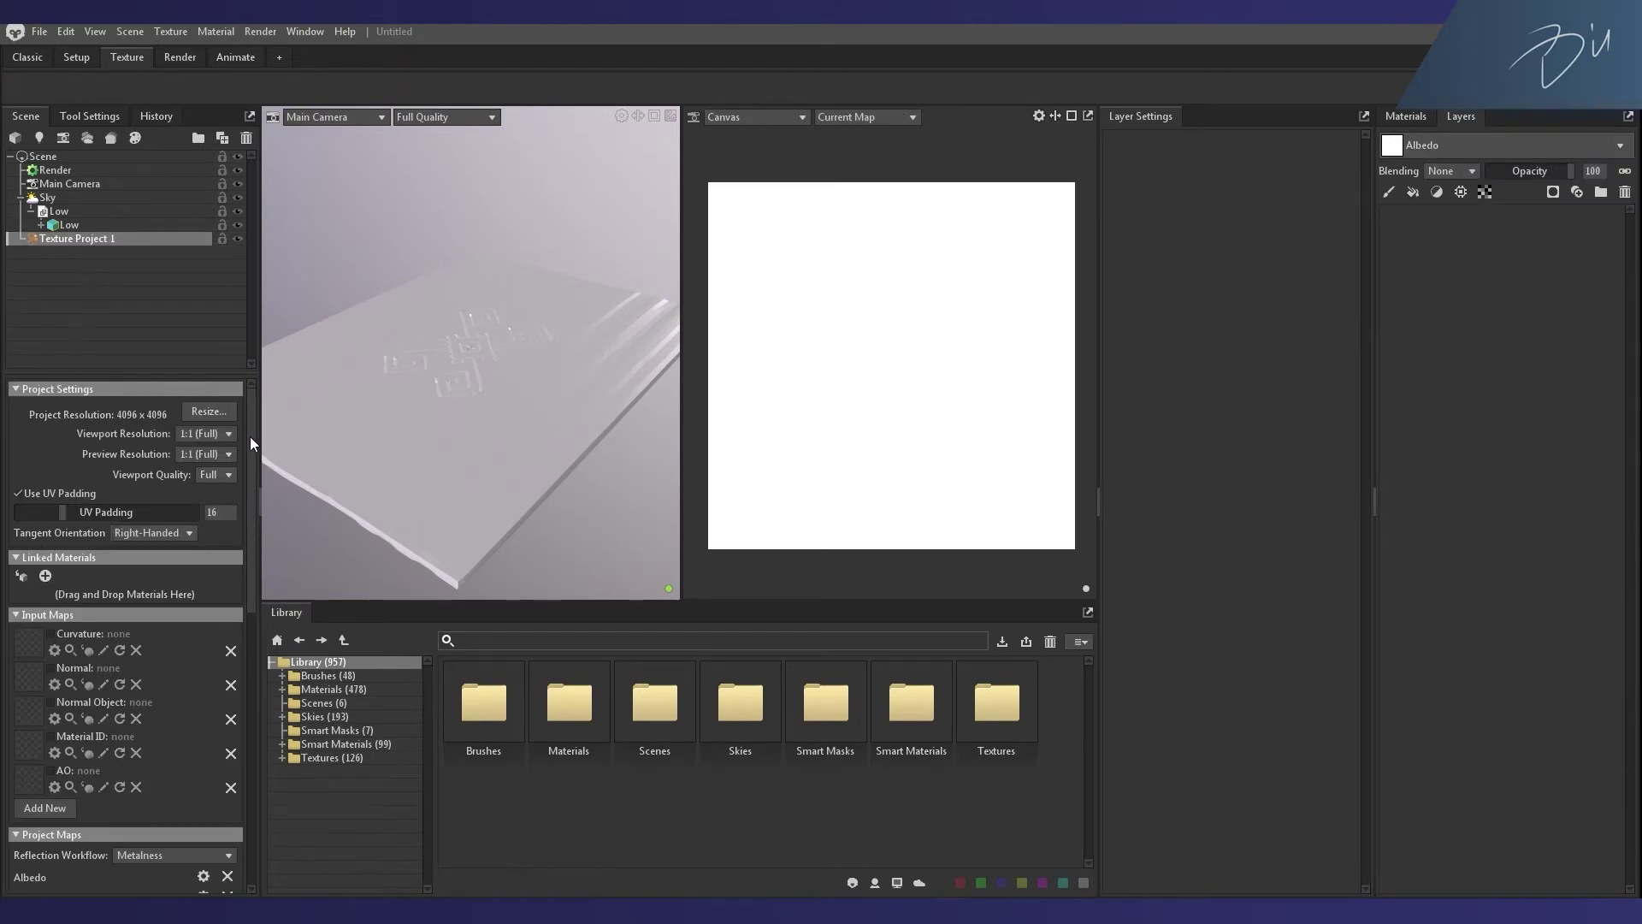
# Step: Resize the texture project to 2048 x 2048 and link the FloorGood1 material to it
pyautogui.click(209, 411)
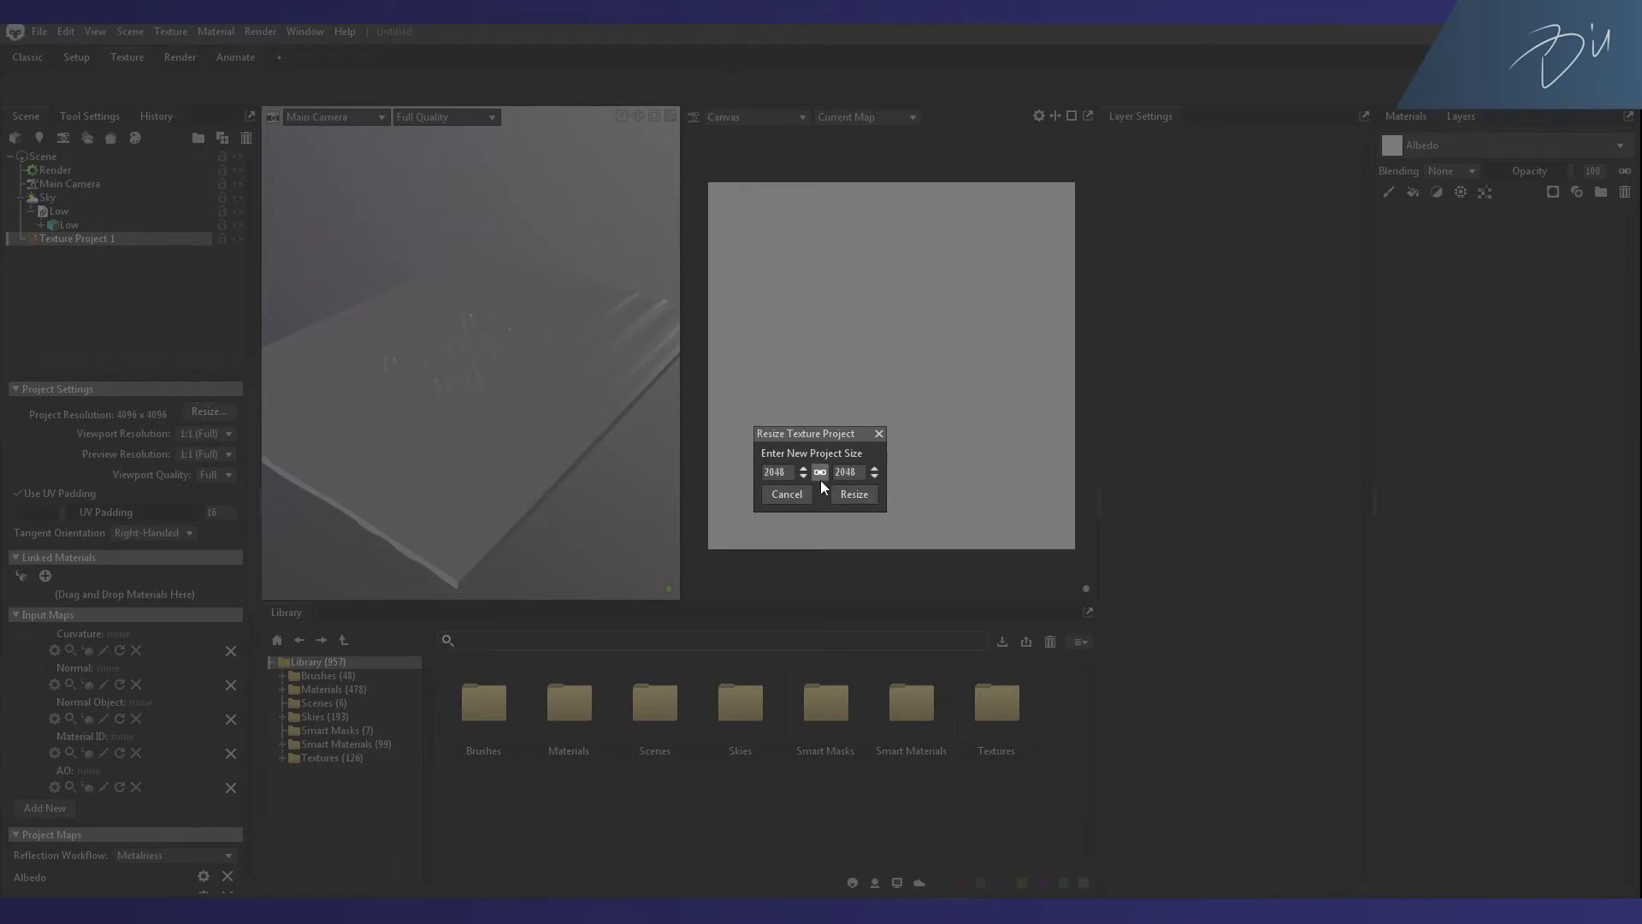
pyautogui.click(854, 495)
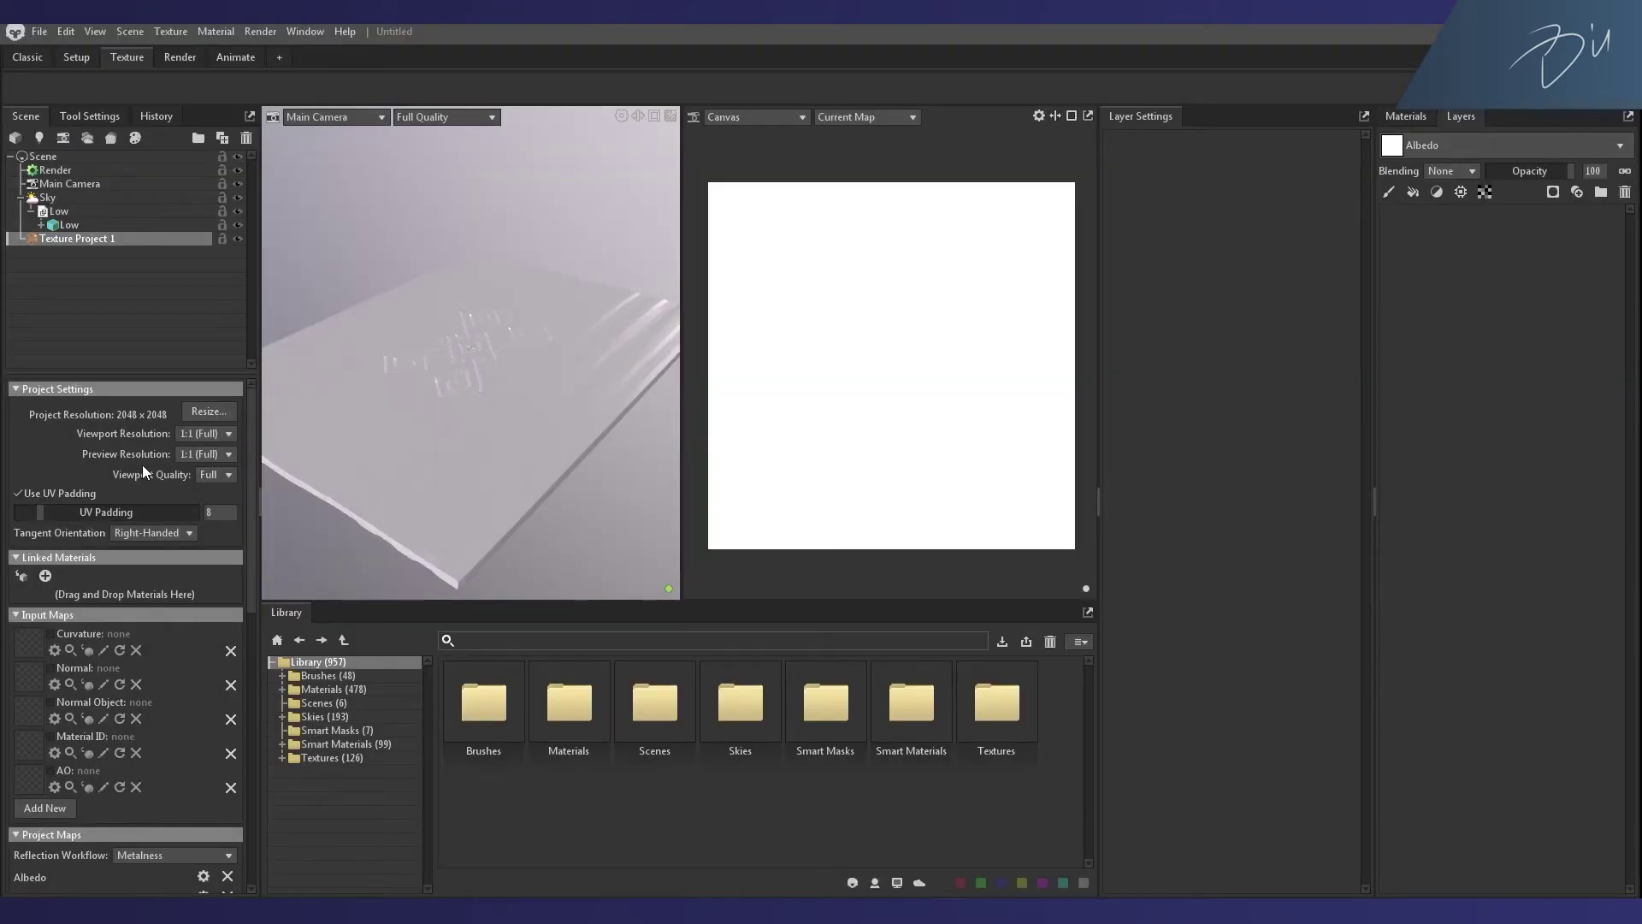
pyautogui.click(1408, 113)
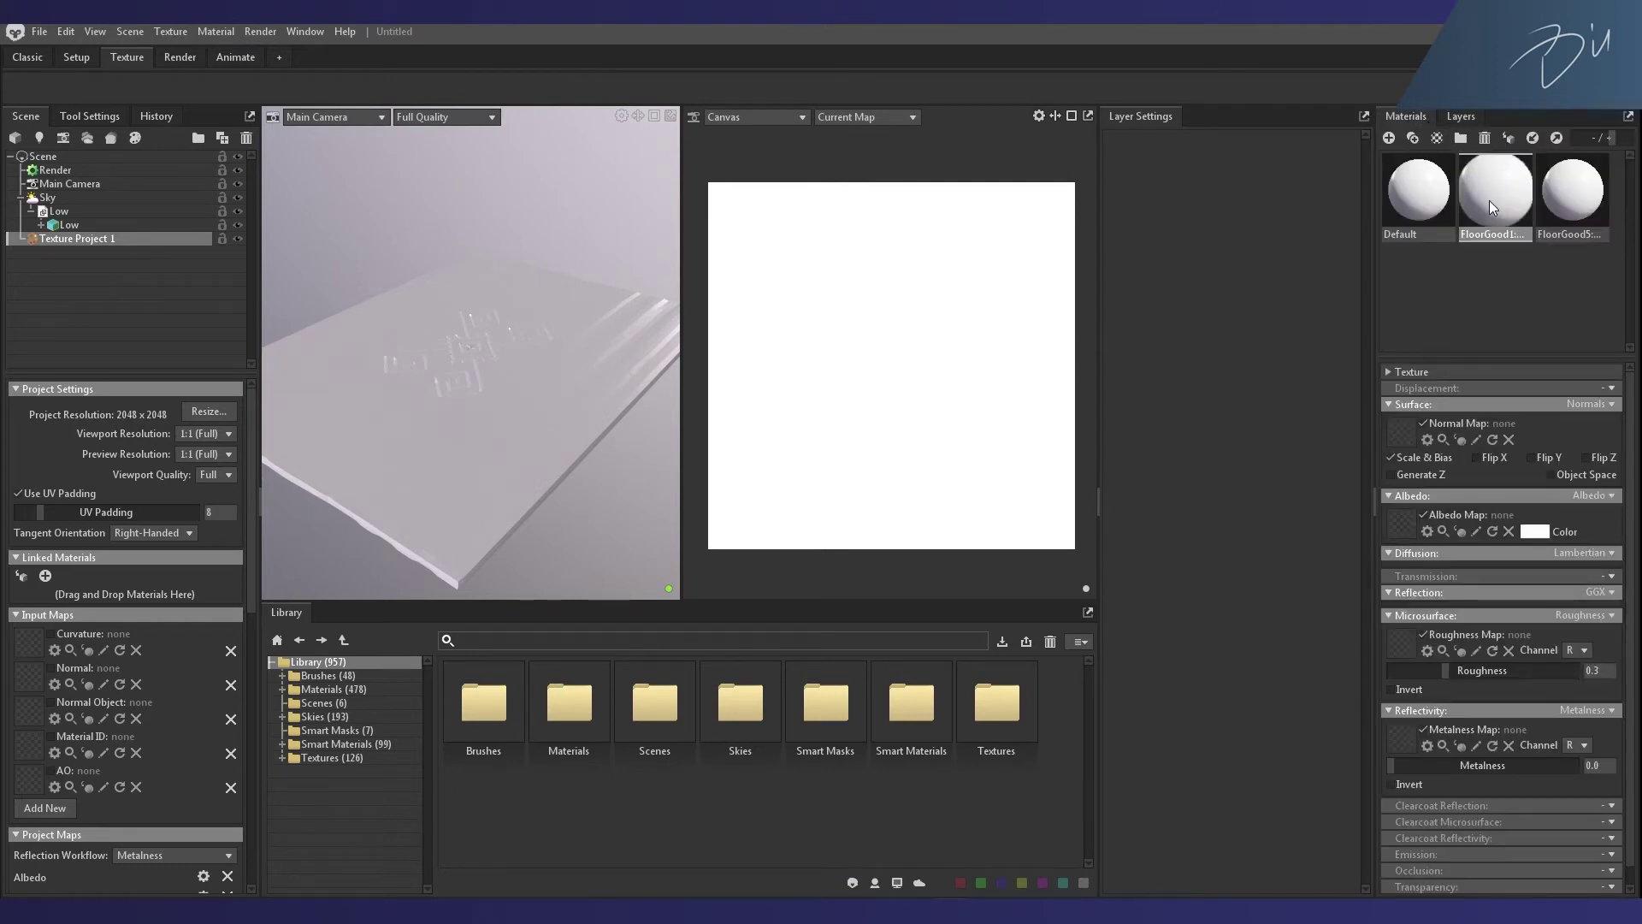
pyautogui.click(21, 575)
# Step: Assign bake_curve.png, bake_normal.png, bake_normalobj.png and bake_albedo.png to the Curvature, Normal, Normal Object and AO inputs of the texture project
pyautogui.moveTo(1123, 308); pyautogui.dragTo(25, 645)
pyautogui.moveTo(932, 419); pyautogui.dragTo(28, 680)
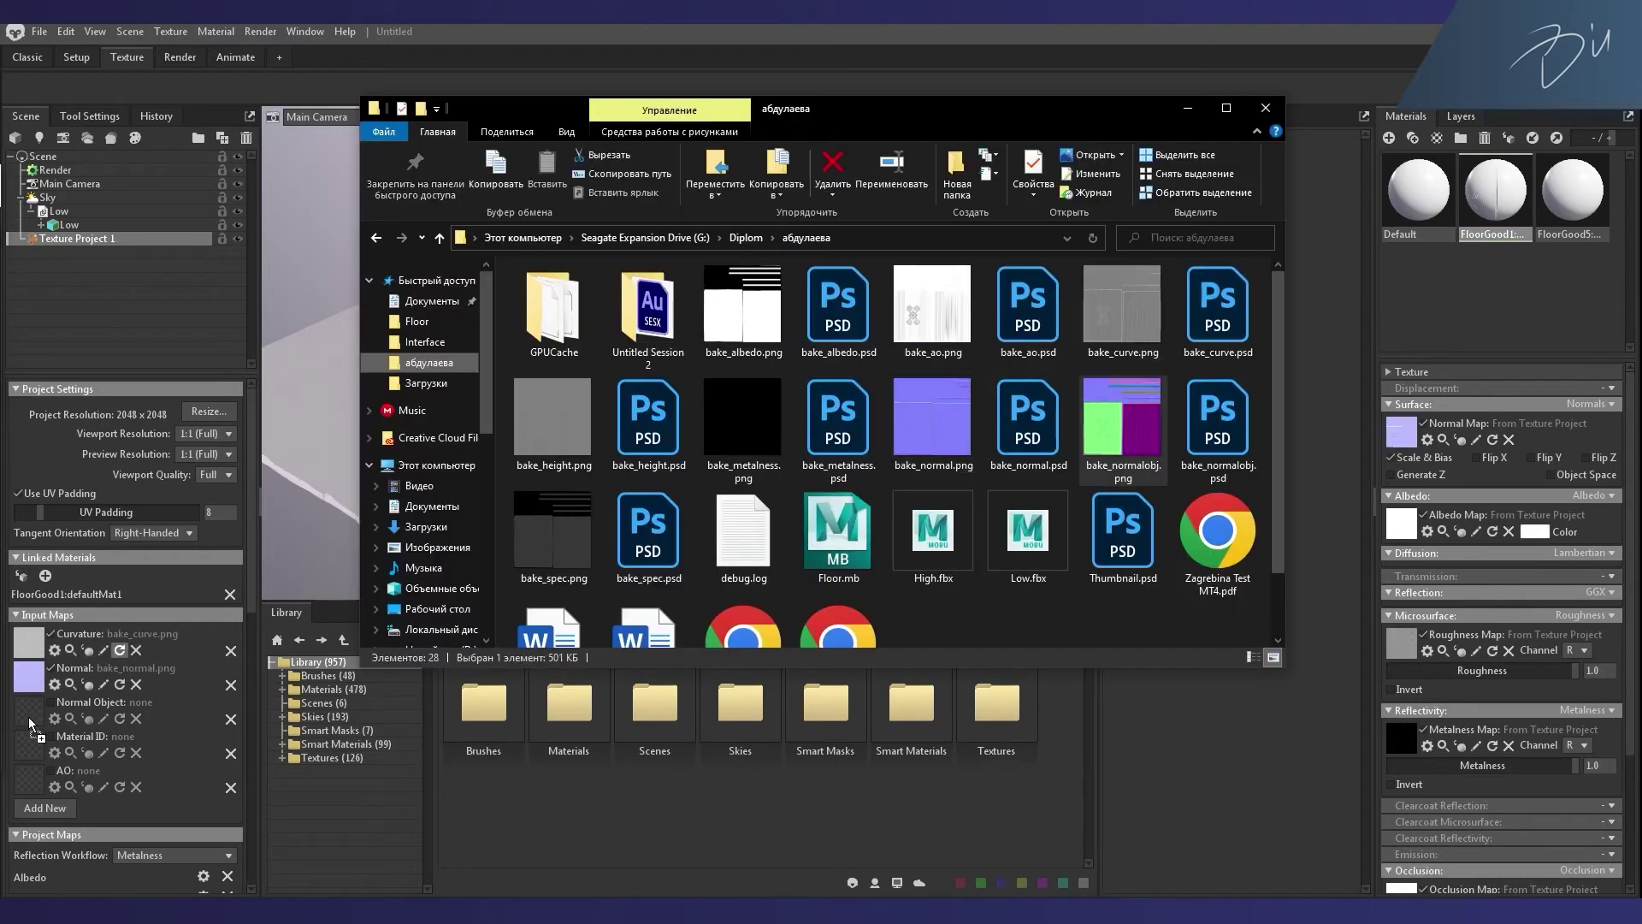
pyautogui.moveTo(1123, 419); pyautogui.dragTo(28, 714)
pyautogui.moveTo(742, 308); pyautogui.dragTo(29, 748)
# Step: Add Height, Metalness and Specular input maps using bake_height.png, bake_metalness.png and bake_spec.png, and apply FloorGood1 to the model
pyautogui.click(45, 773)
pyautogui.click(47, 693)
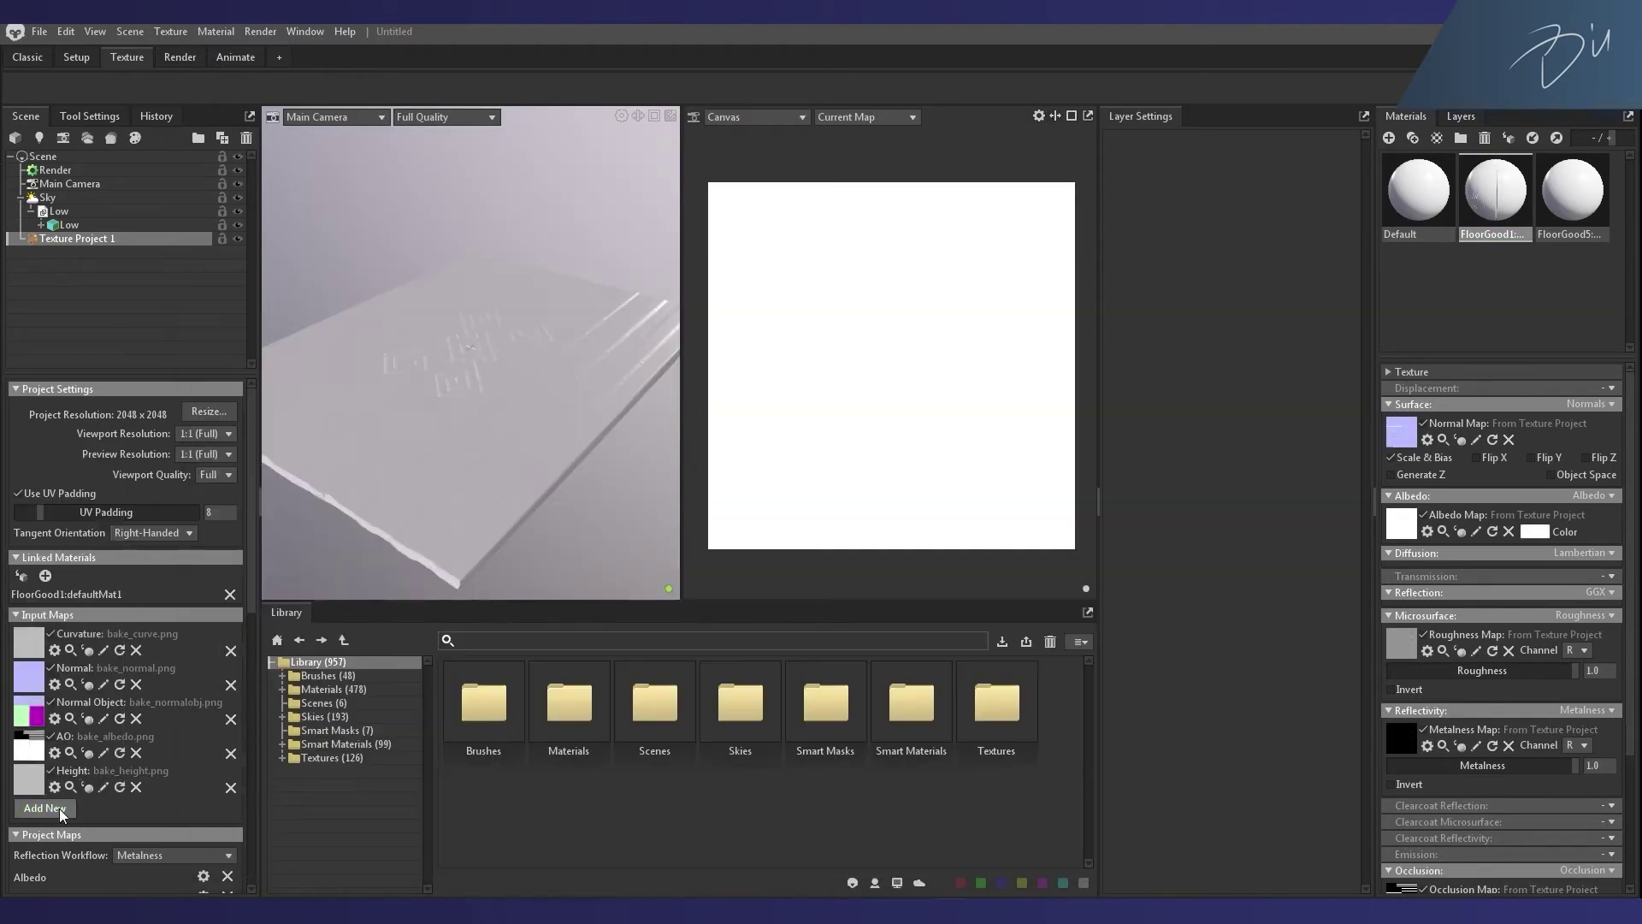
pyautogui.click(45, 807)
pyautogui.click(40, 806)
pyautogui.doubleClick(1051, 524)
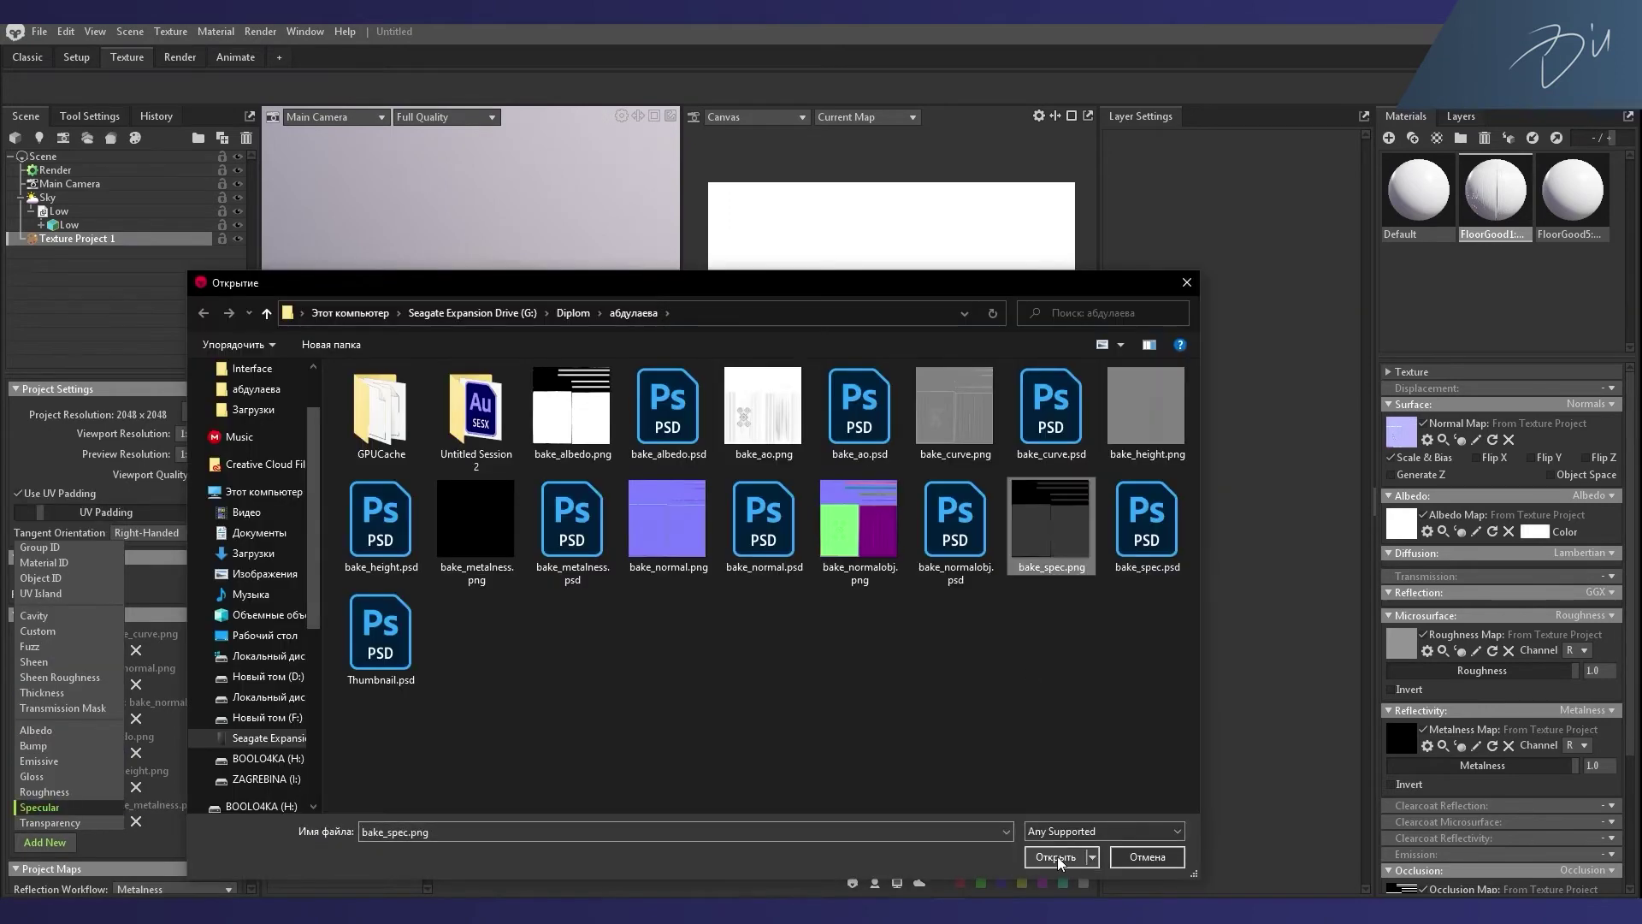
pyautogui.moveTo(1464, 217); pyautogui.dragTo(491, 407)
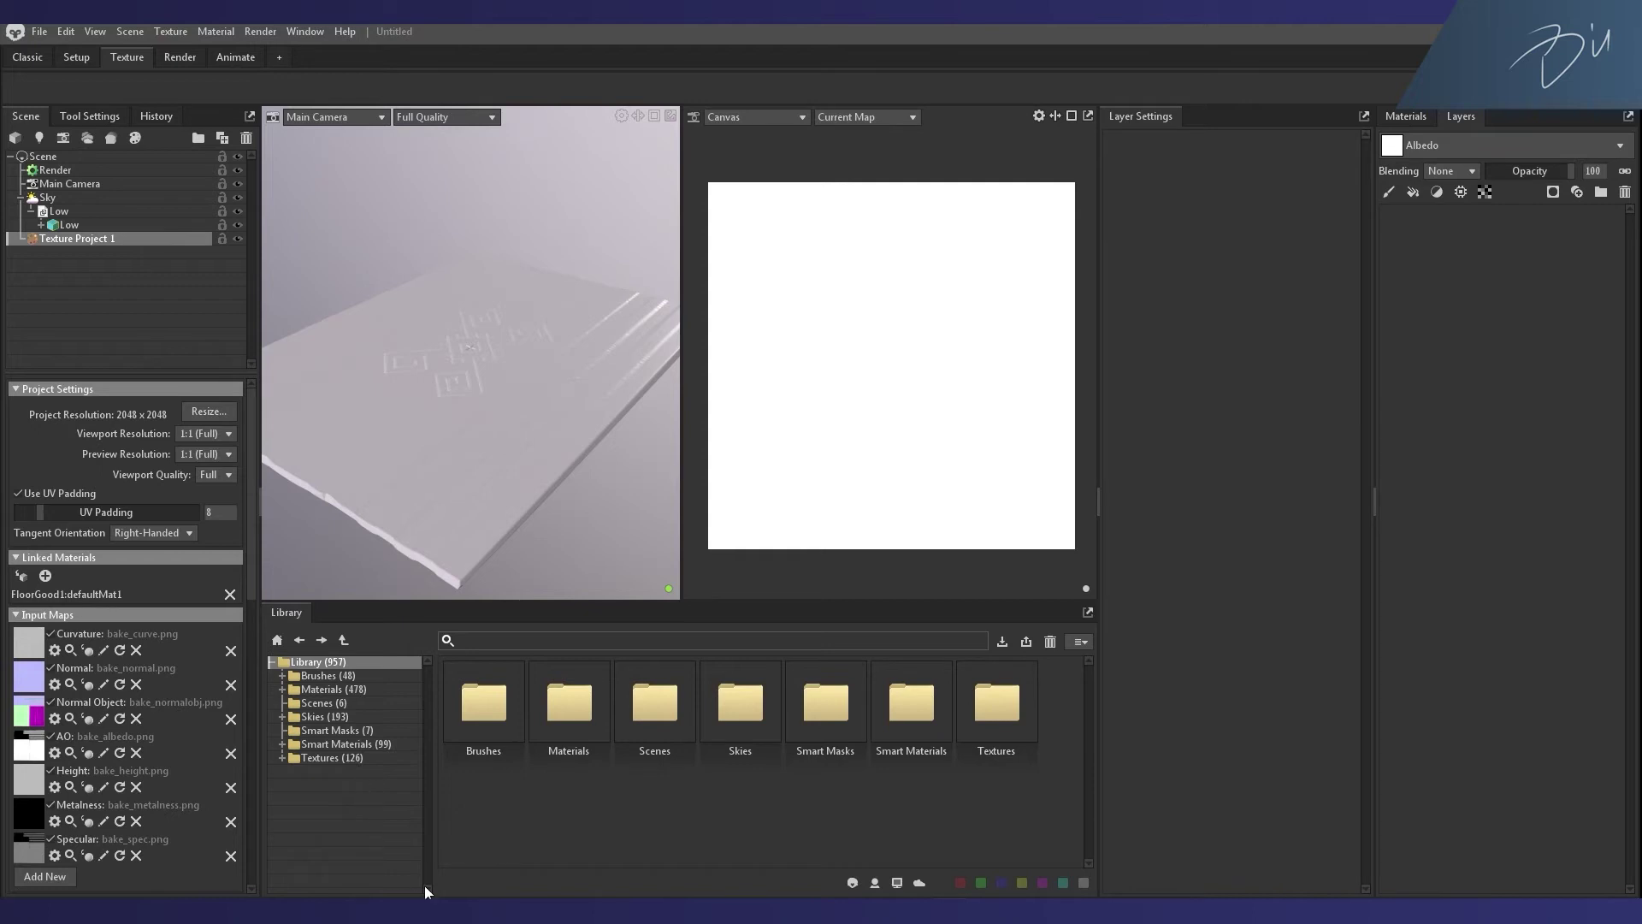
# Step: Open the library's Wood materials and download the assets from Ash Varnished through Birch Ply Edge
pyautogui.click(300, 29)
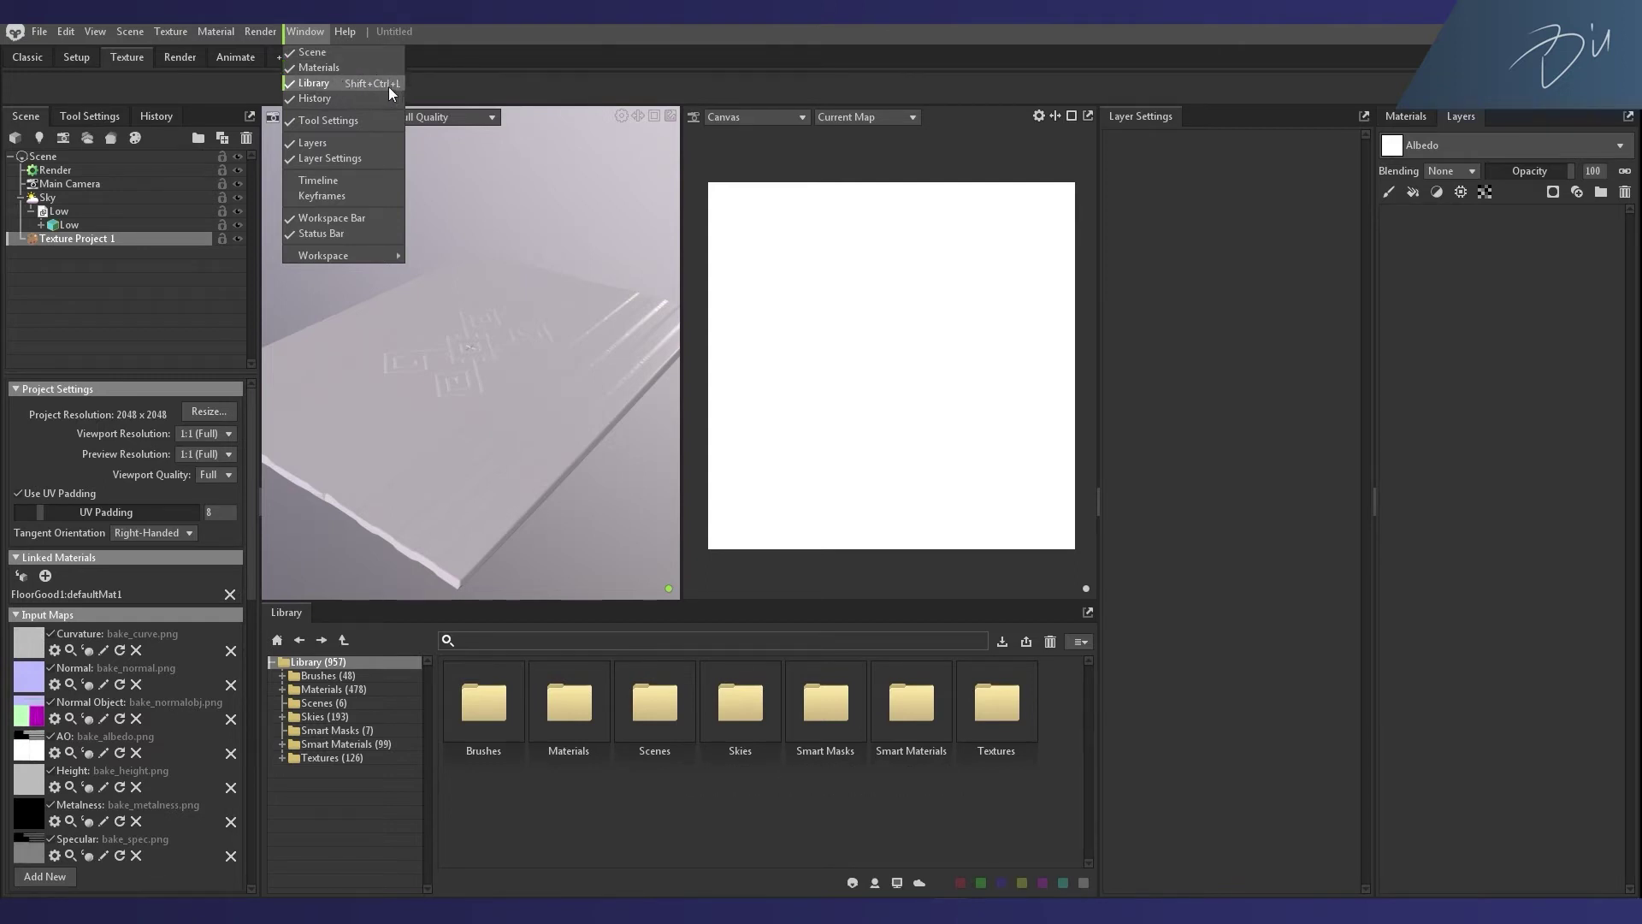
pyautogui.click(402, 608)
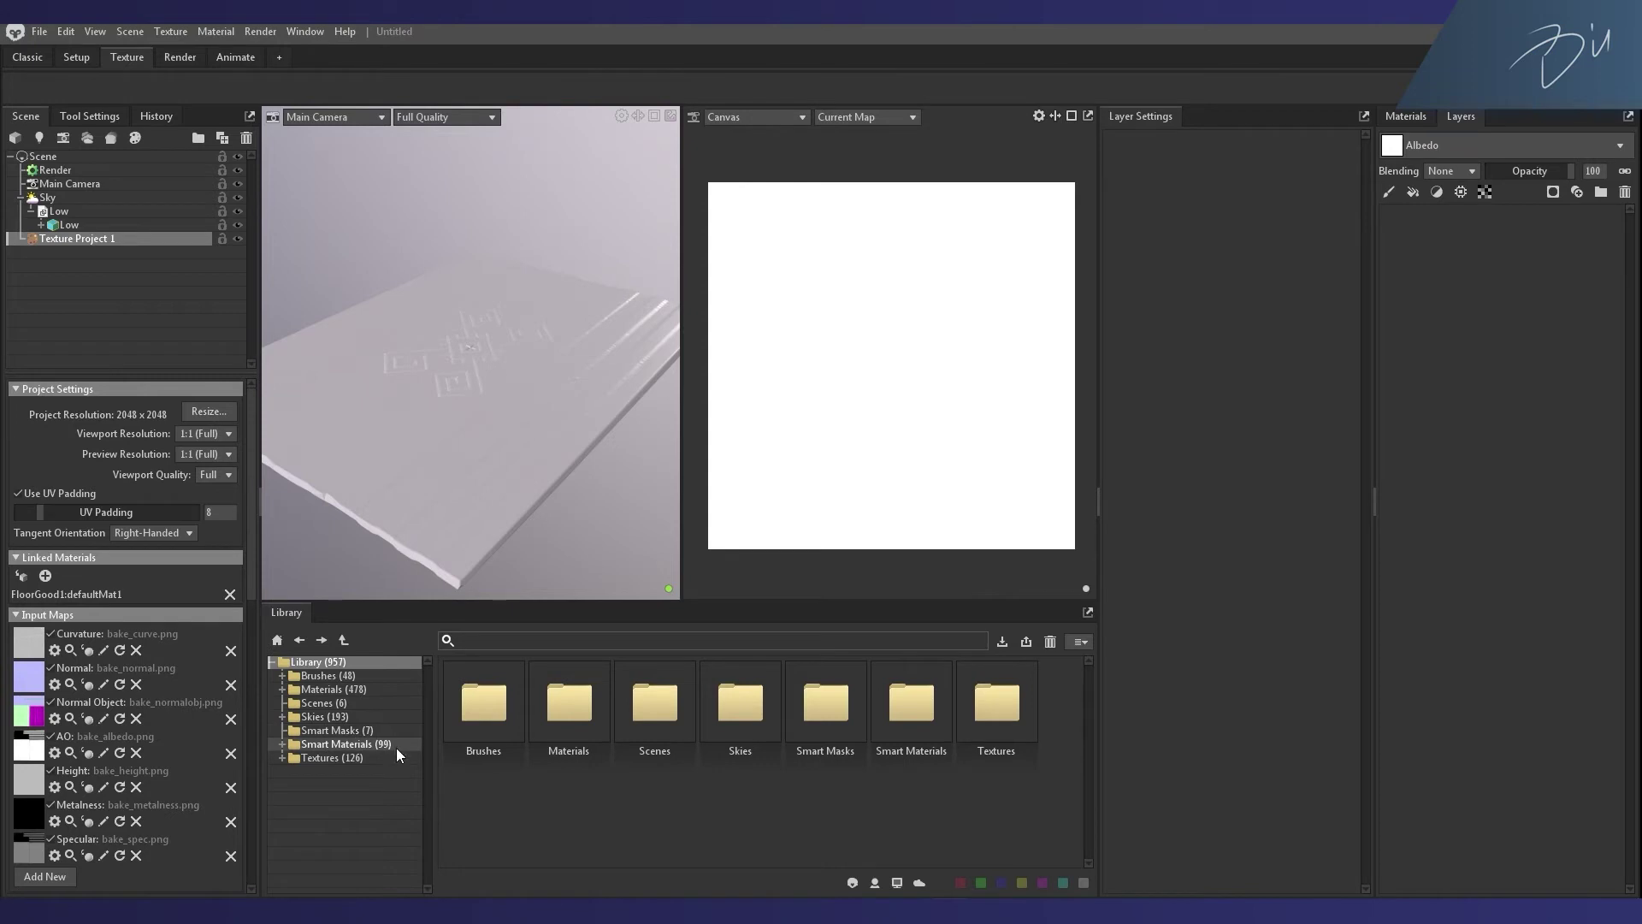
pyautogui.click(282, 689)
pyautogui.scroll(-1, 326, 809)
pyautogui.click(333, 853)
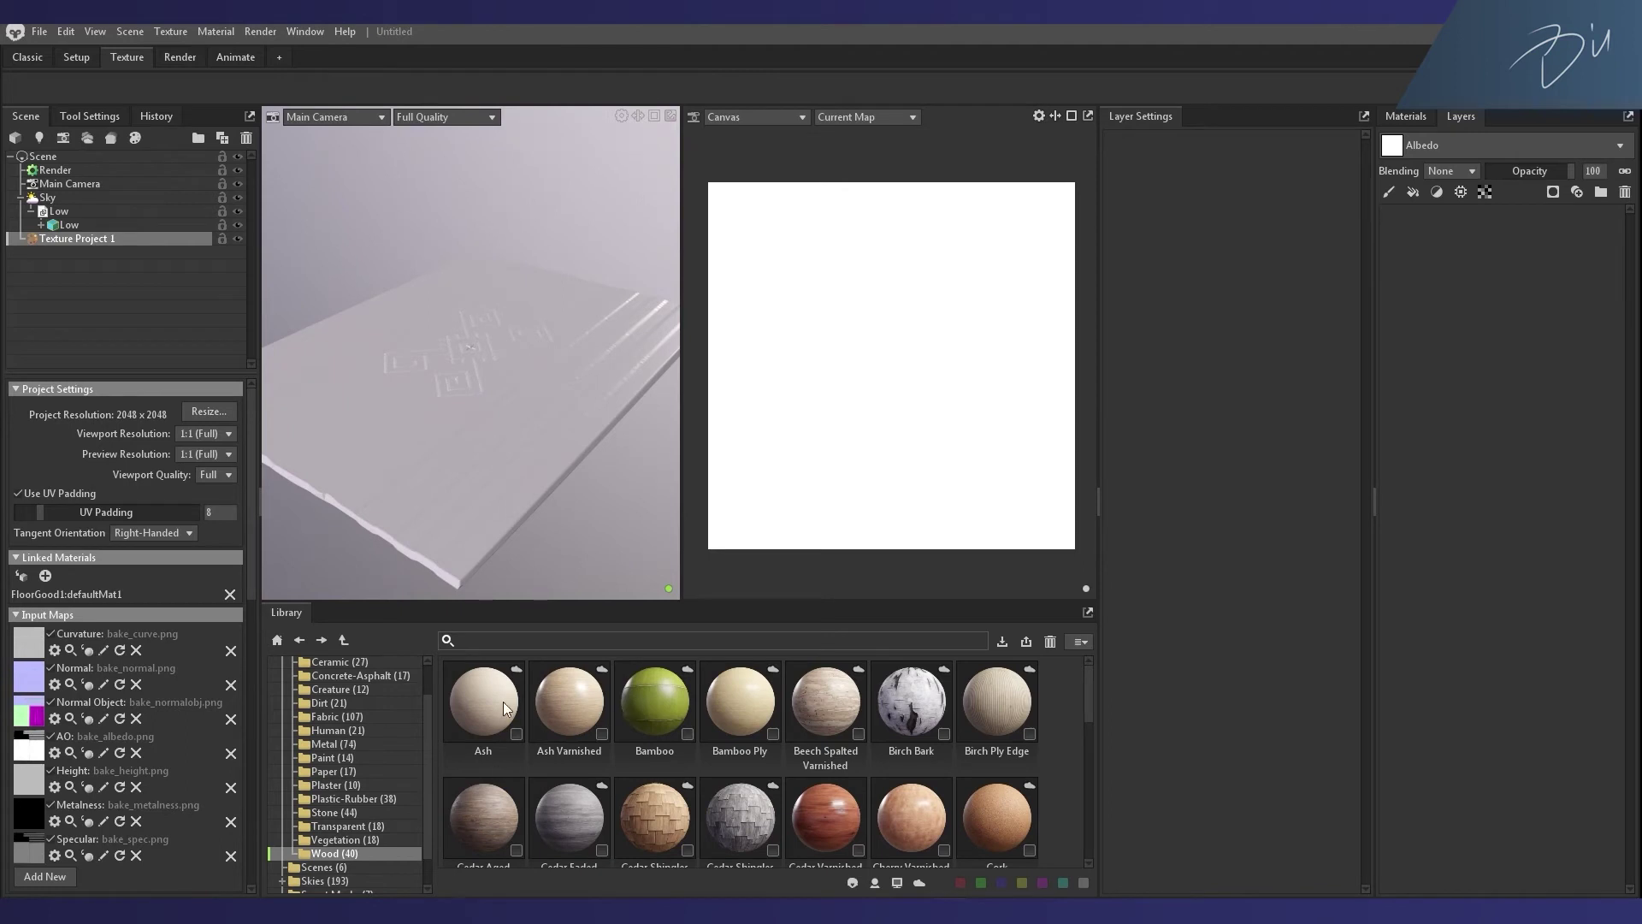
pyautogui.click(582, 714)
pyautogui.keyDown('shift'); pyautogui.click(975, 700); pyautogui.keyUp('shift')
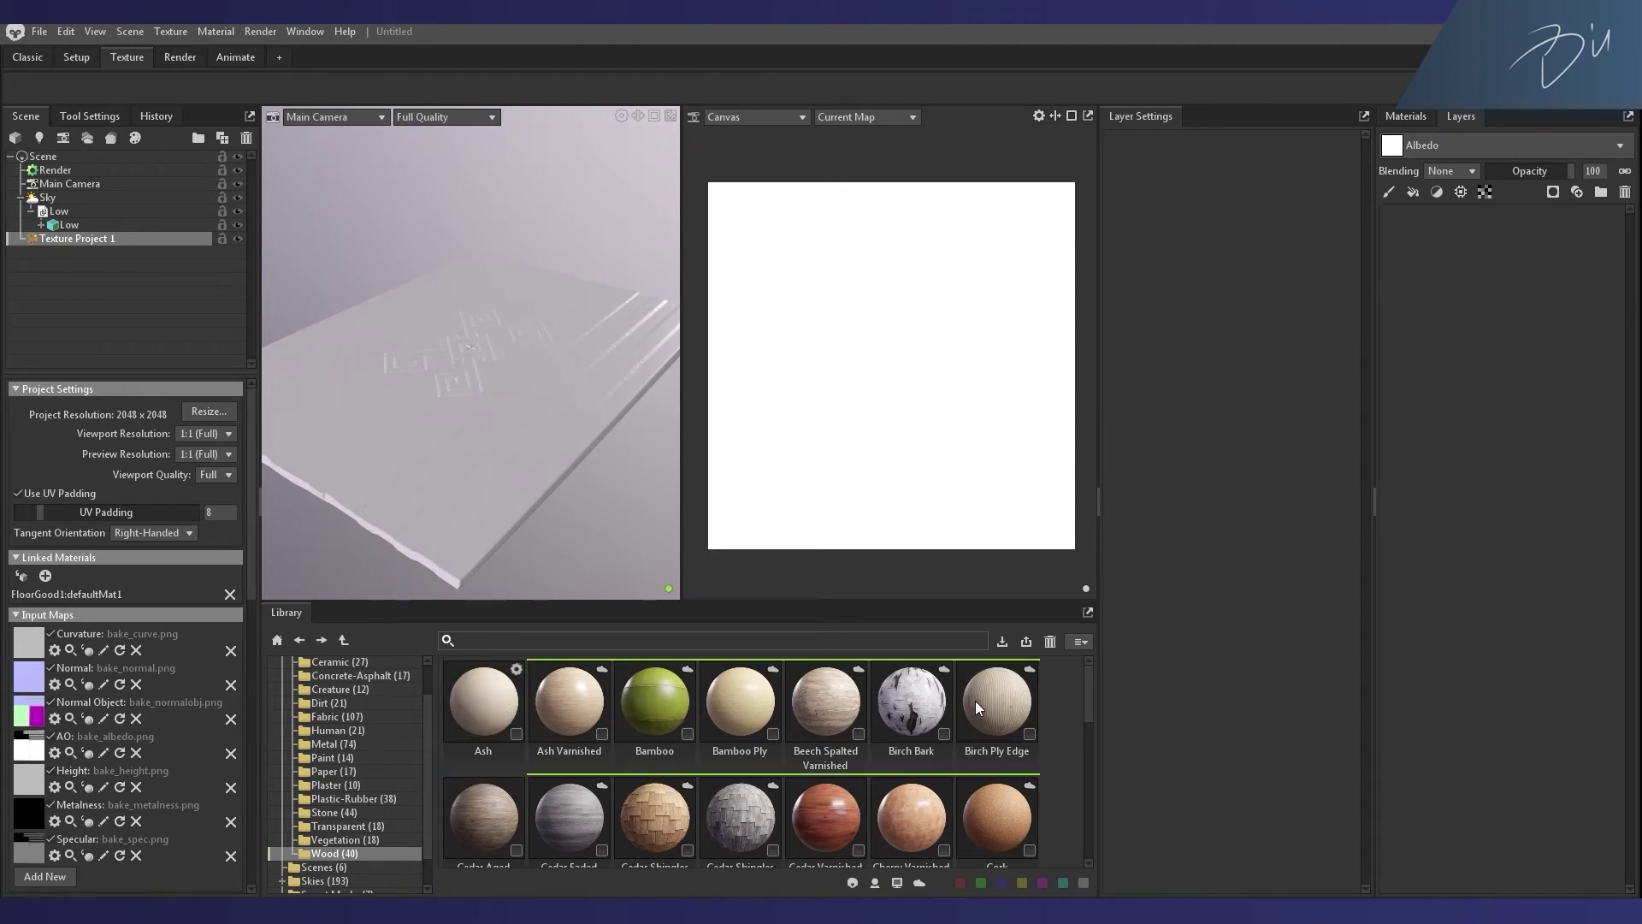
pyautogui.click(1004, 641)
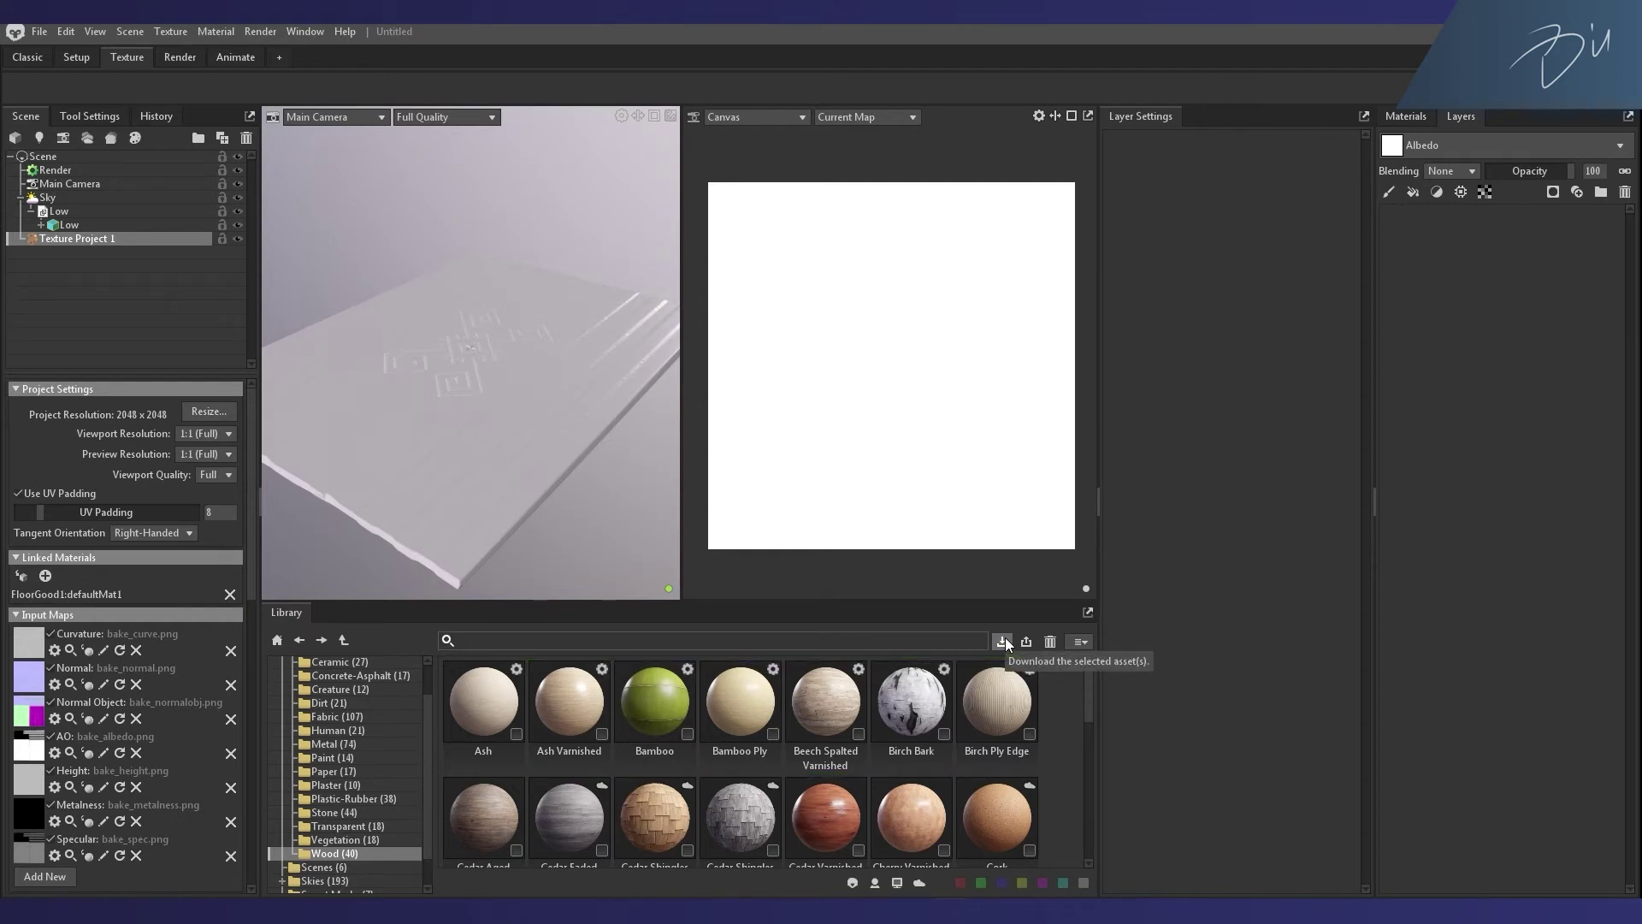
# Step: Tag the Cedar Aged, Cedar Varnished and Cherry Varnished wood materials with the red colour label
pyautogui.click(516, 849)
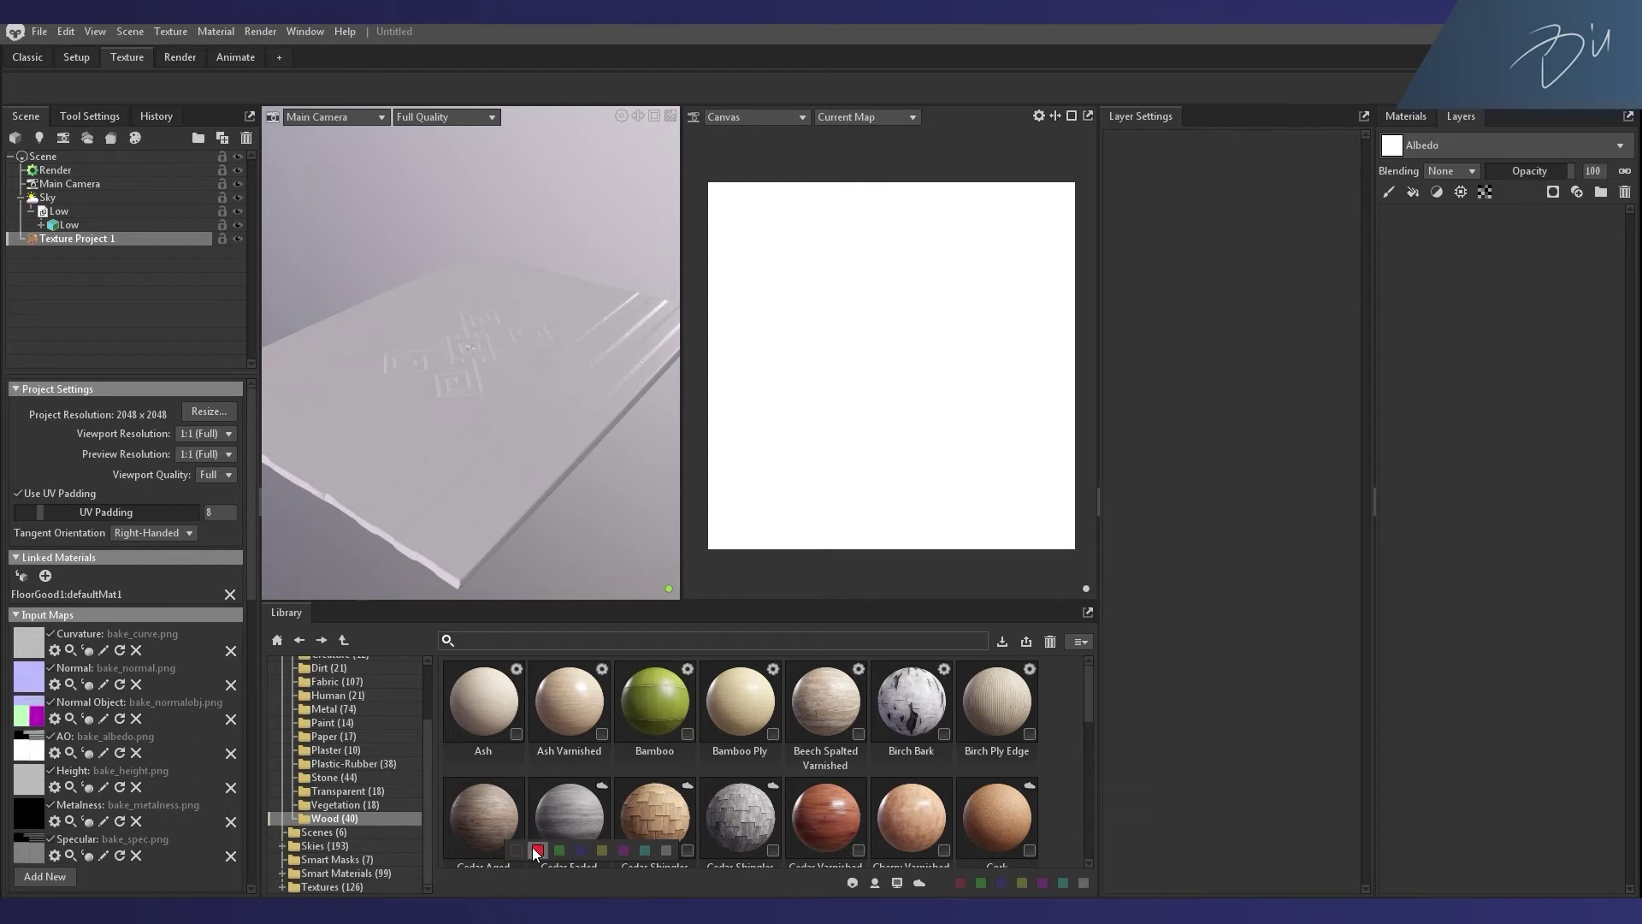
pyautogui.click(538, 850)
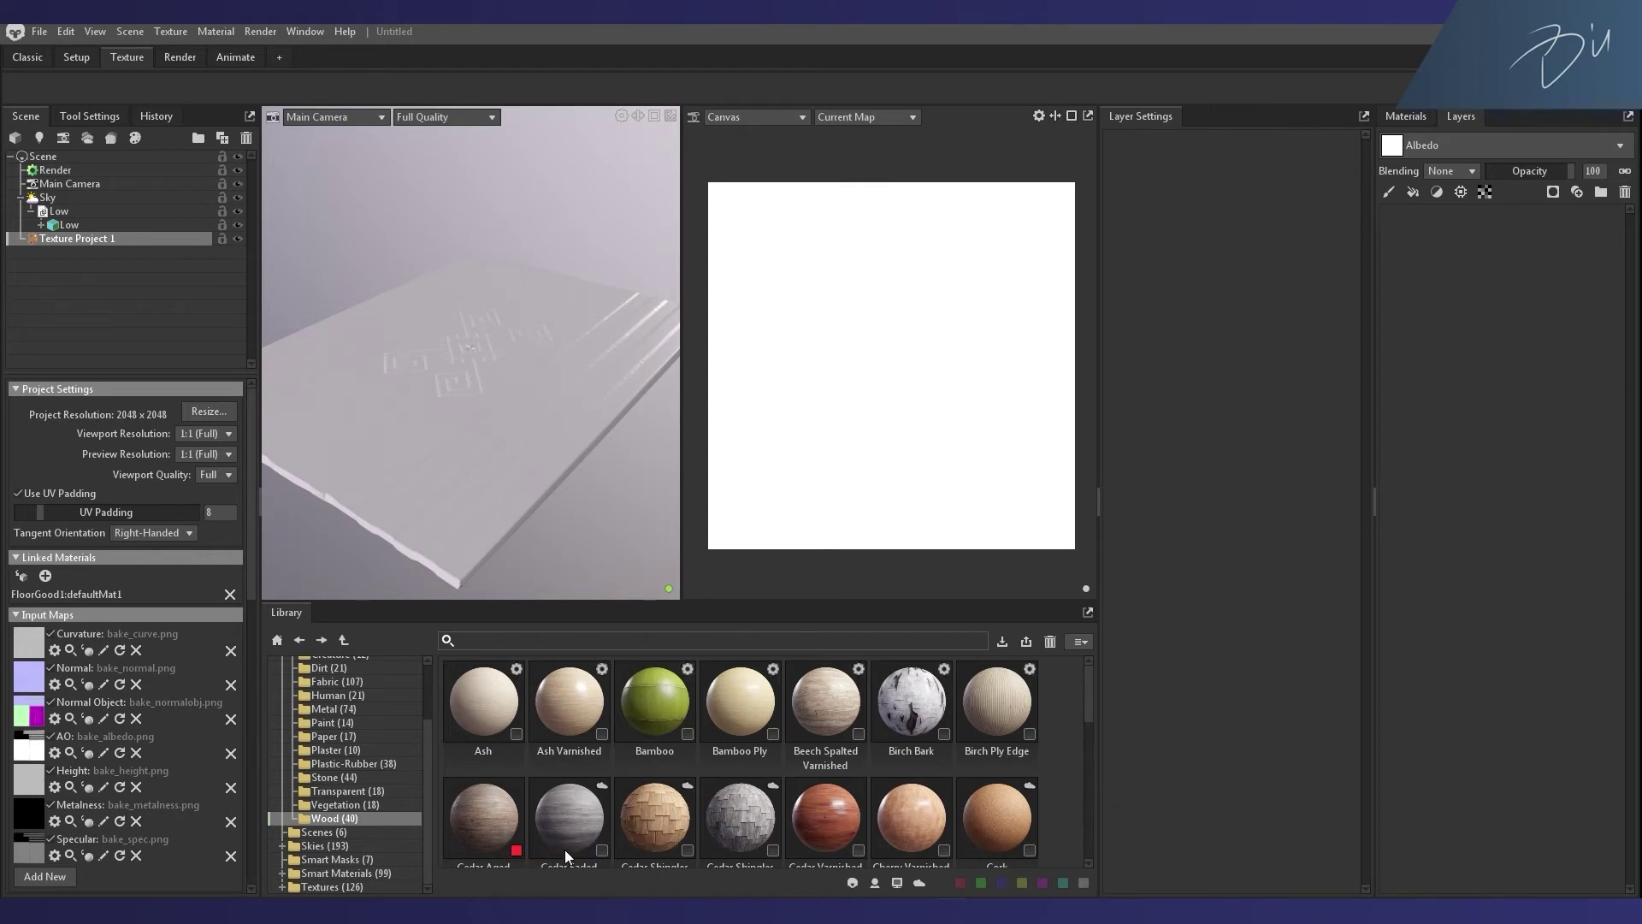
pyautogui.click(855, 848)
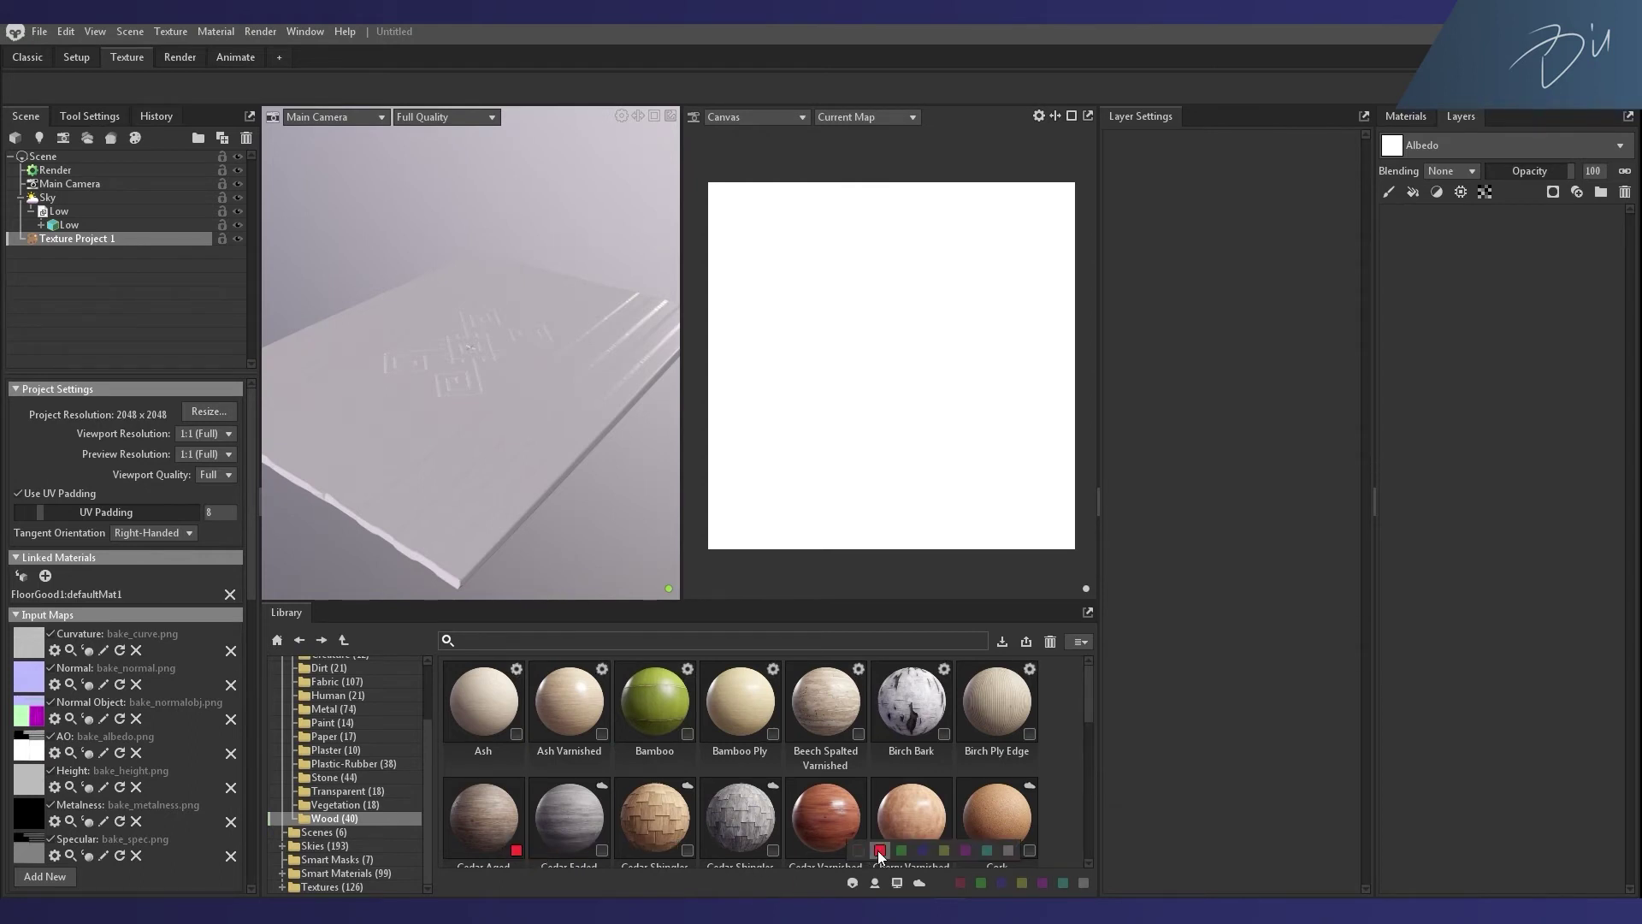
pyautogui.click(880, 850)
pyautogui.click(944, 849)
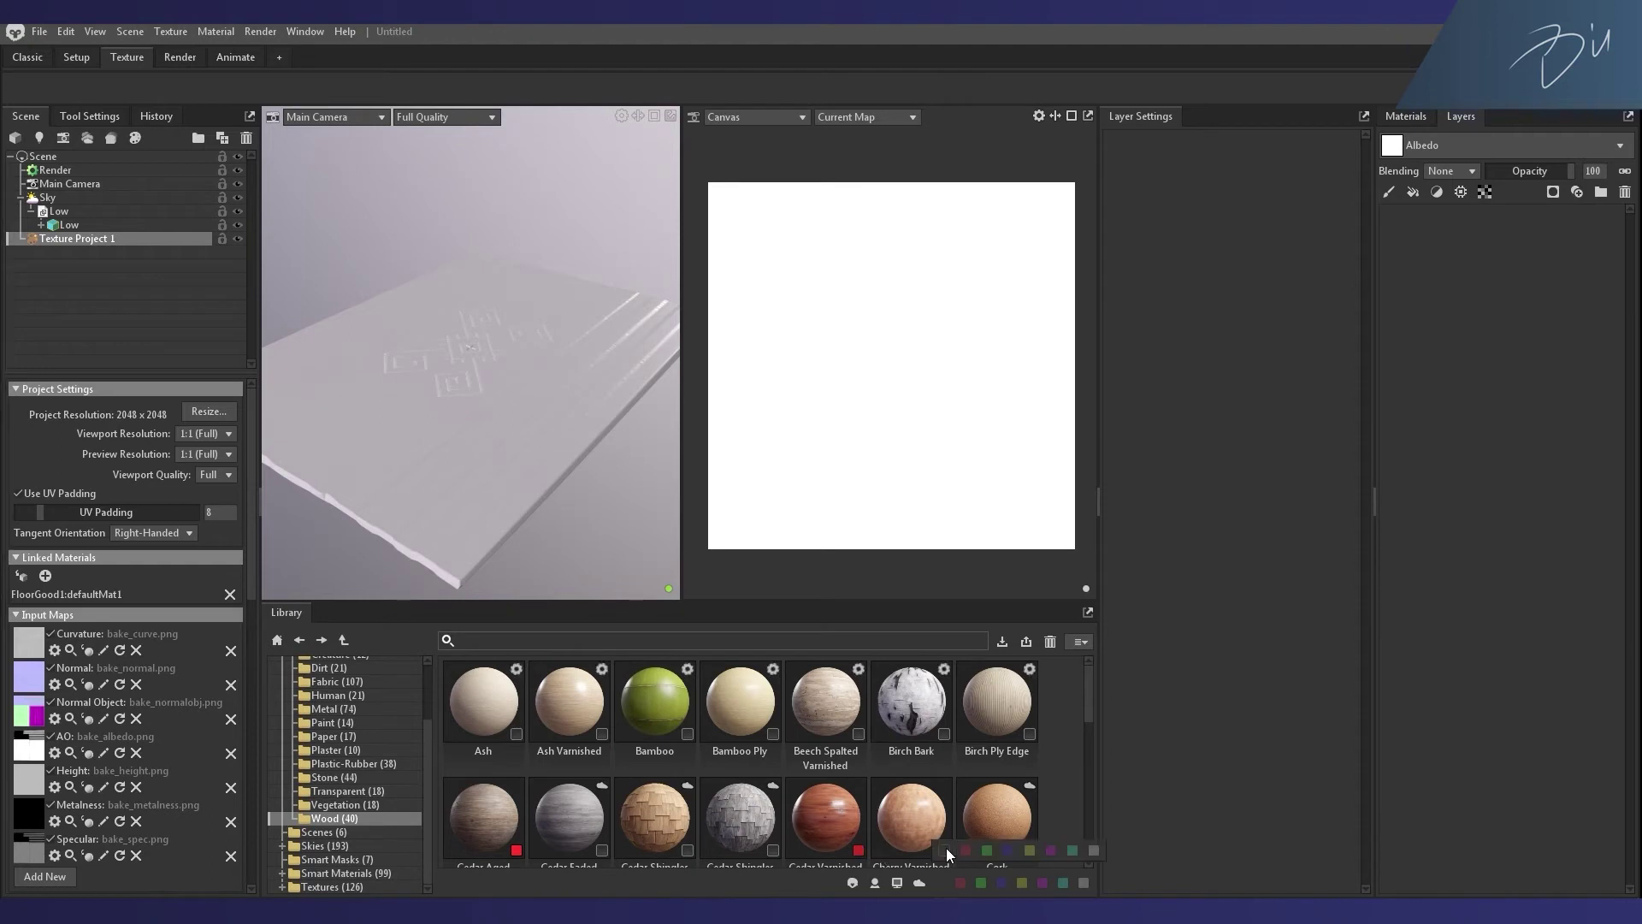
pyautogui.click(968, 849)
# Step: Filter the Wood materials by asset source and by red label, clearing the filters after viewing them
pyautogui.click(873, 883)
pyautogui.click(854, 884)
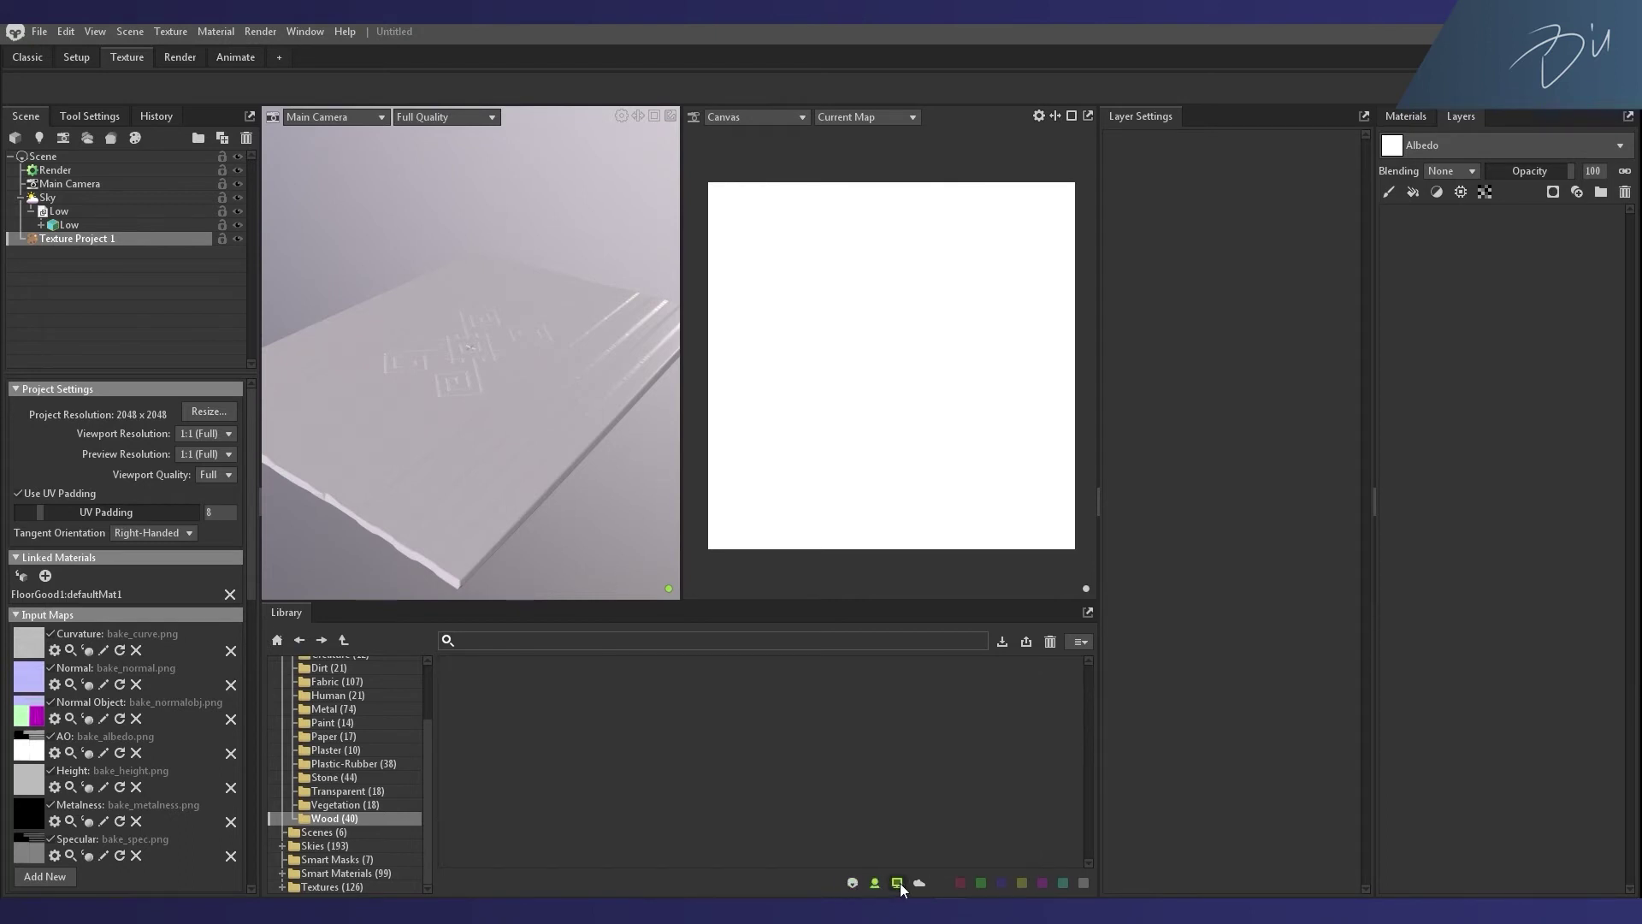
pyautogui.click(874, 883)
pyautogui.click(918, 883)
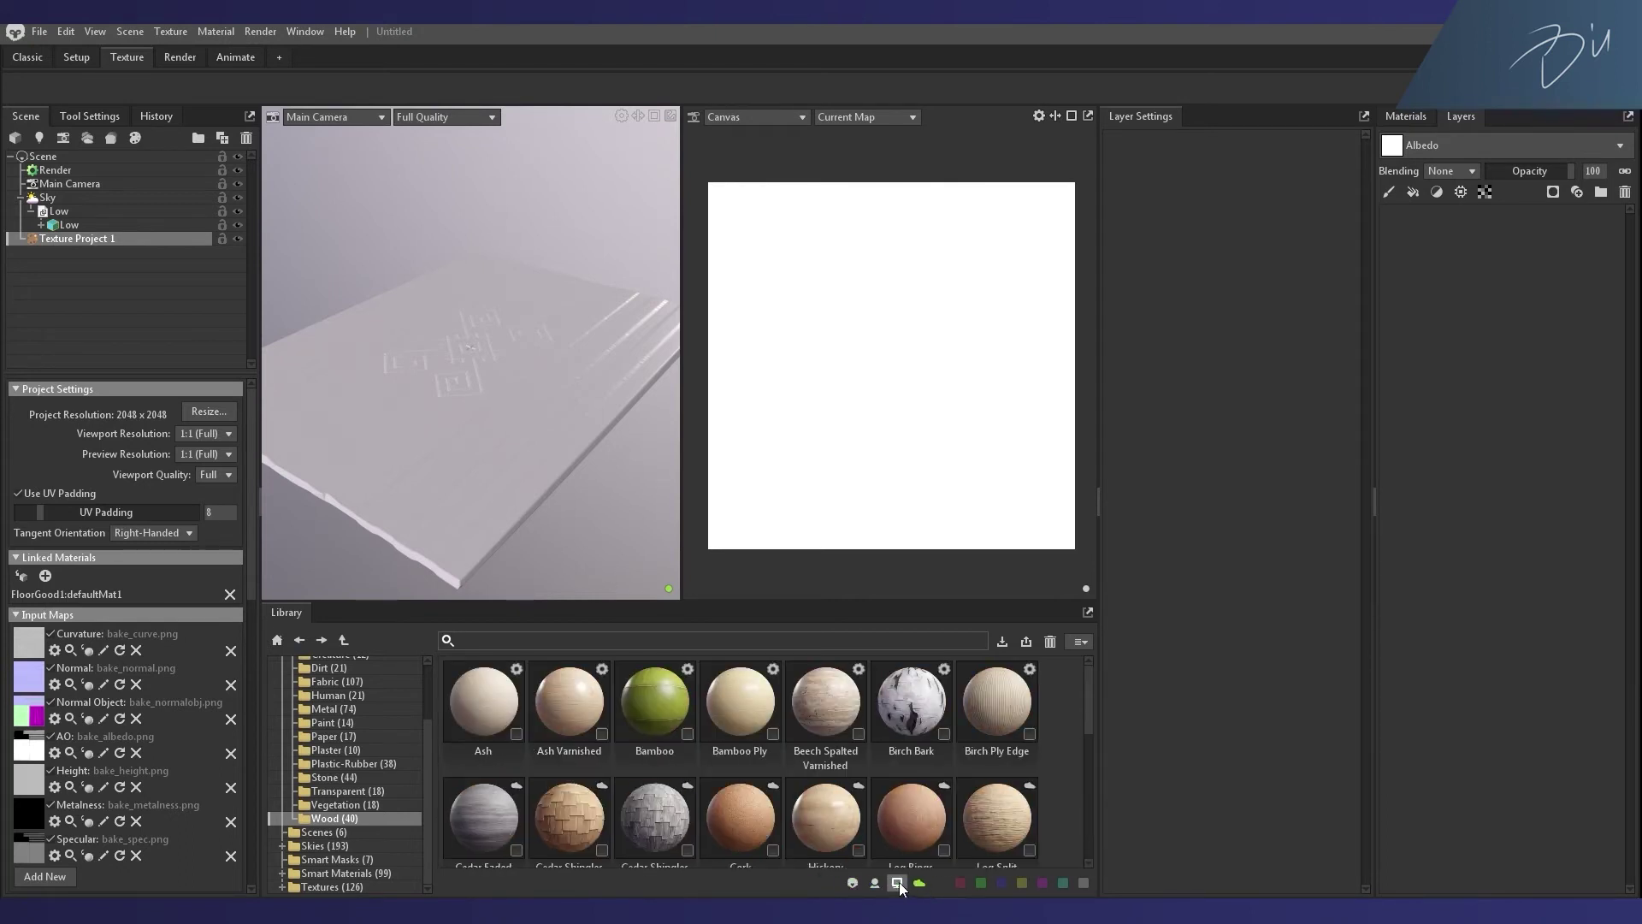
pyautogui.click(960, 883)
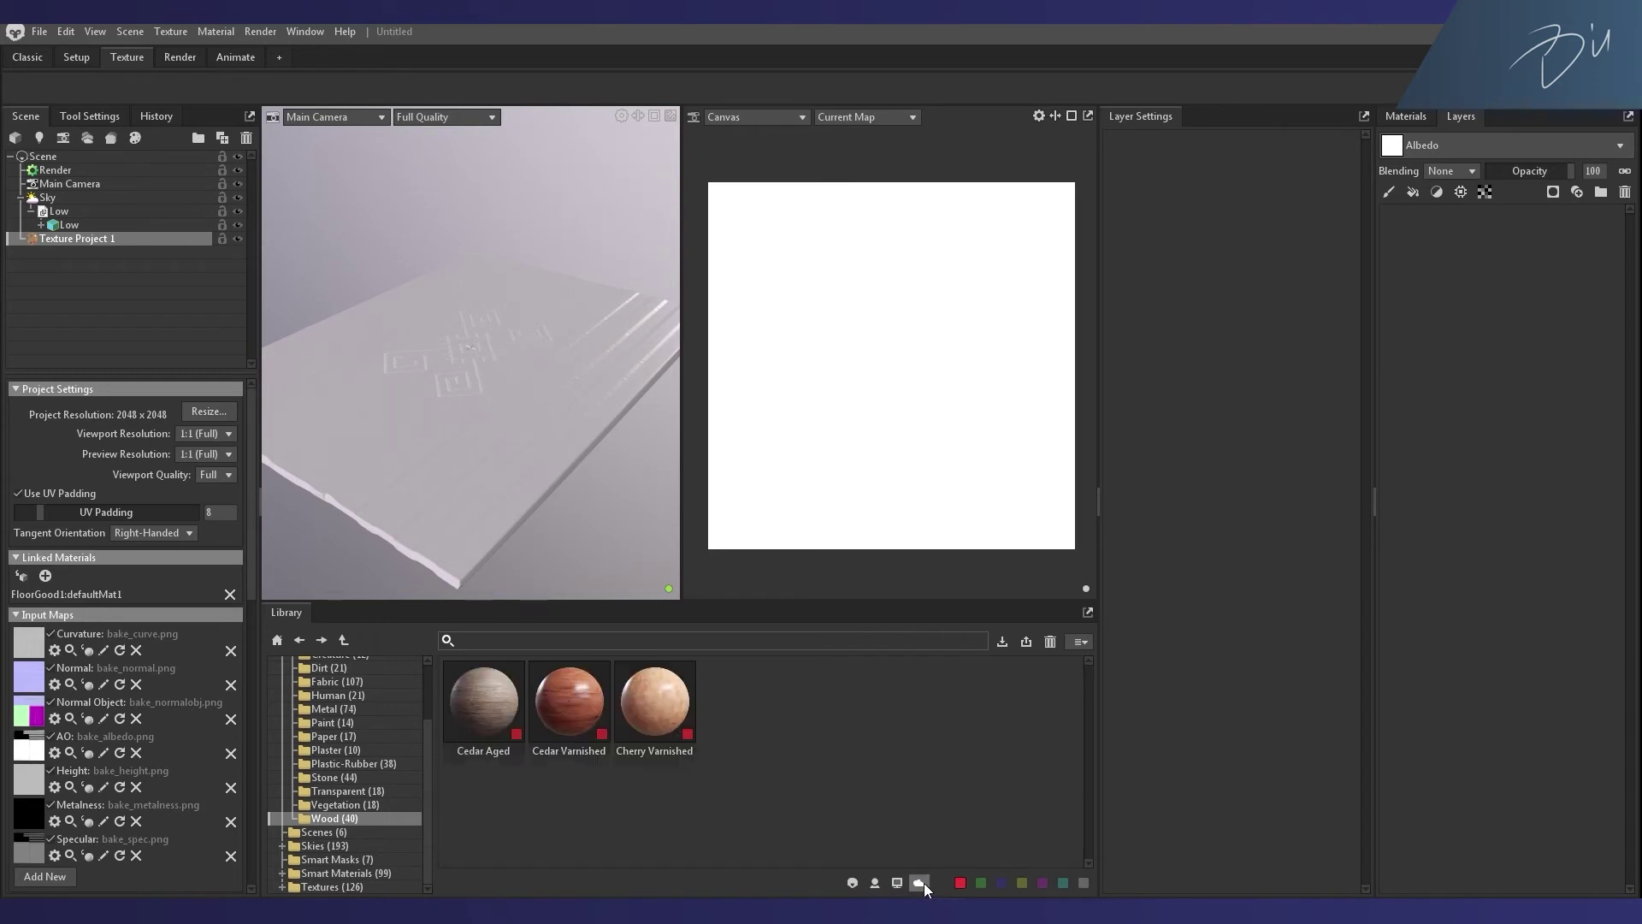
pyautogui.click(960, 884)
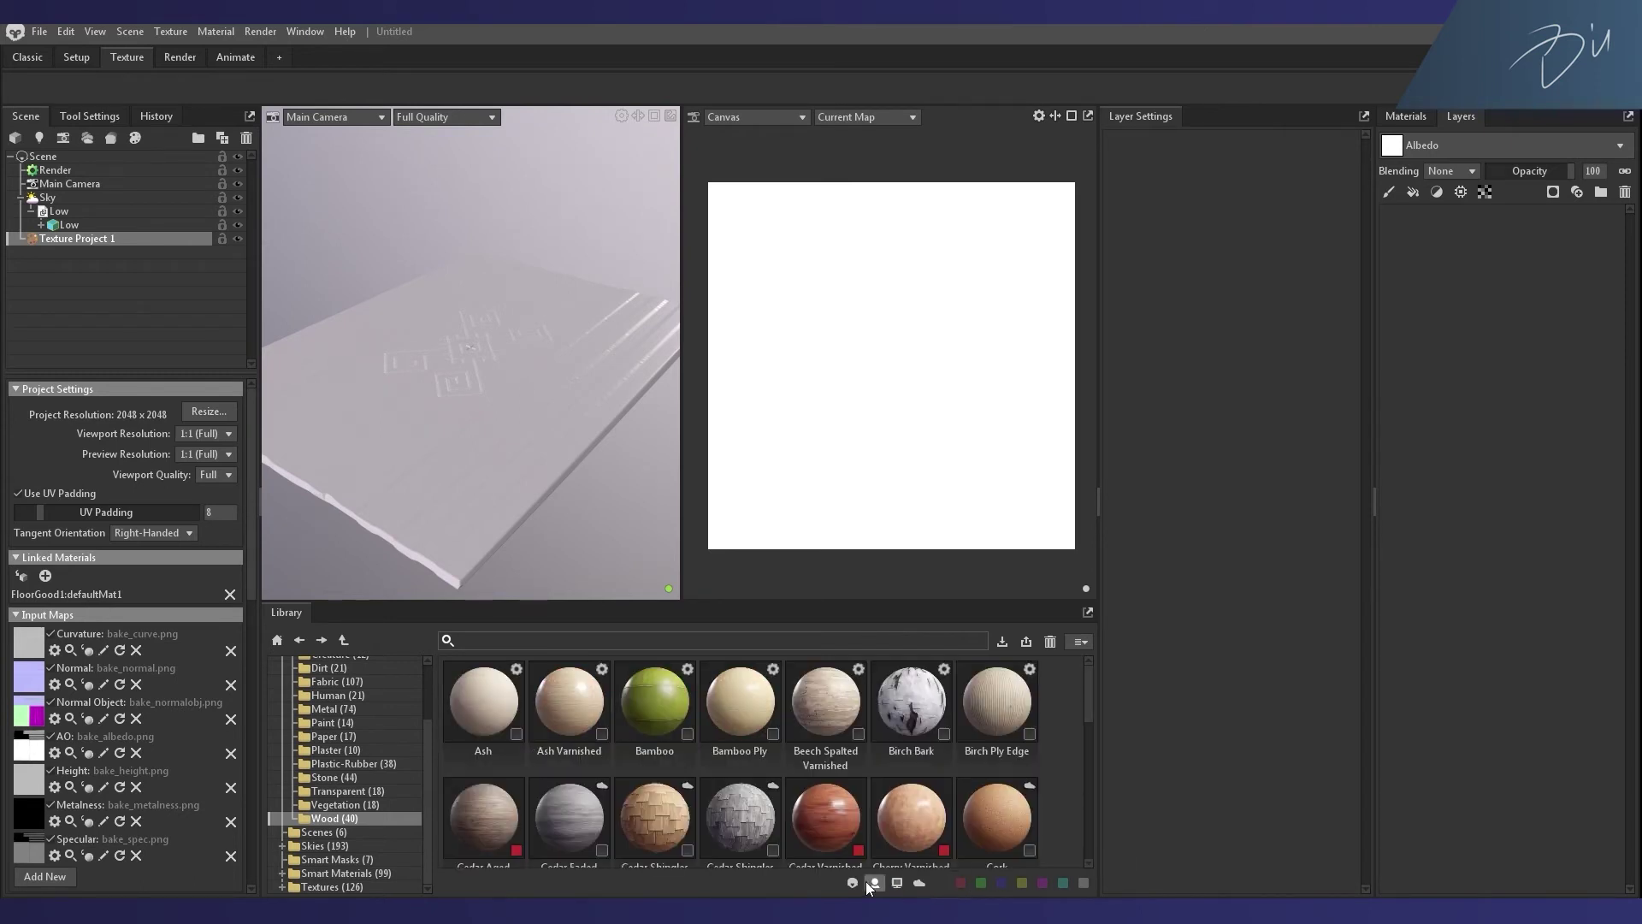
# Step: Browse other material categories in the library, including Metal, Fabric, Plastic-Rubber and Human
pyautogui.scroll(3, 361, 777)
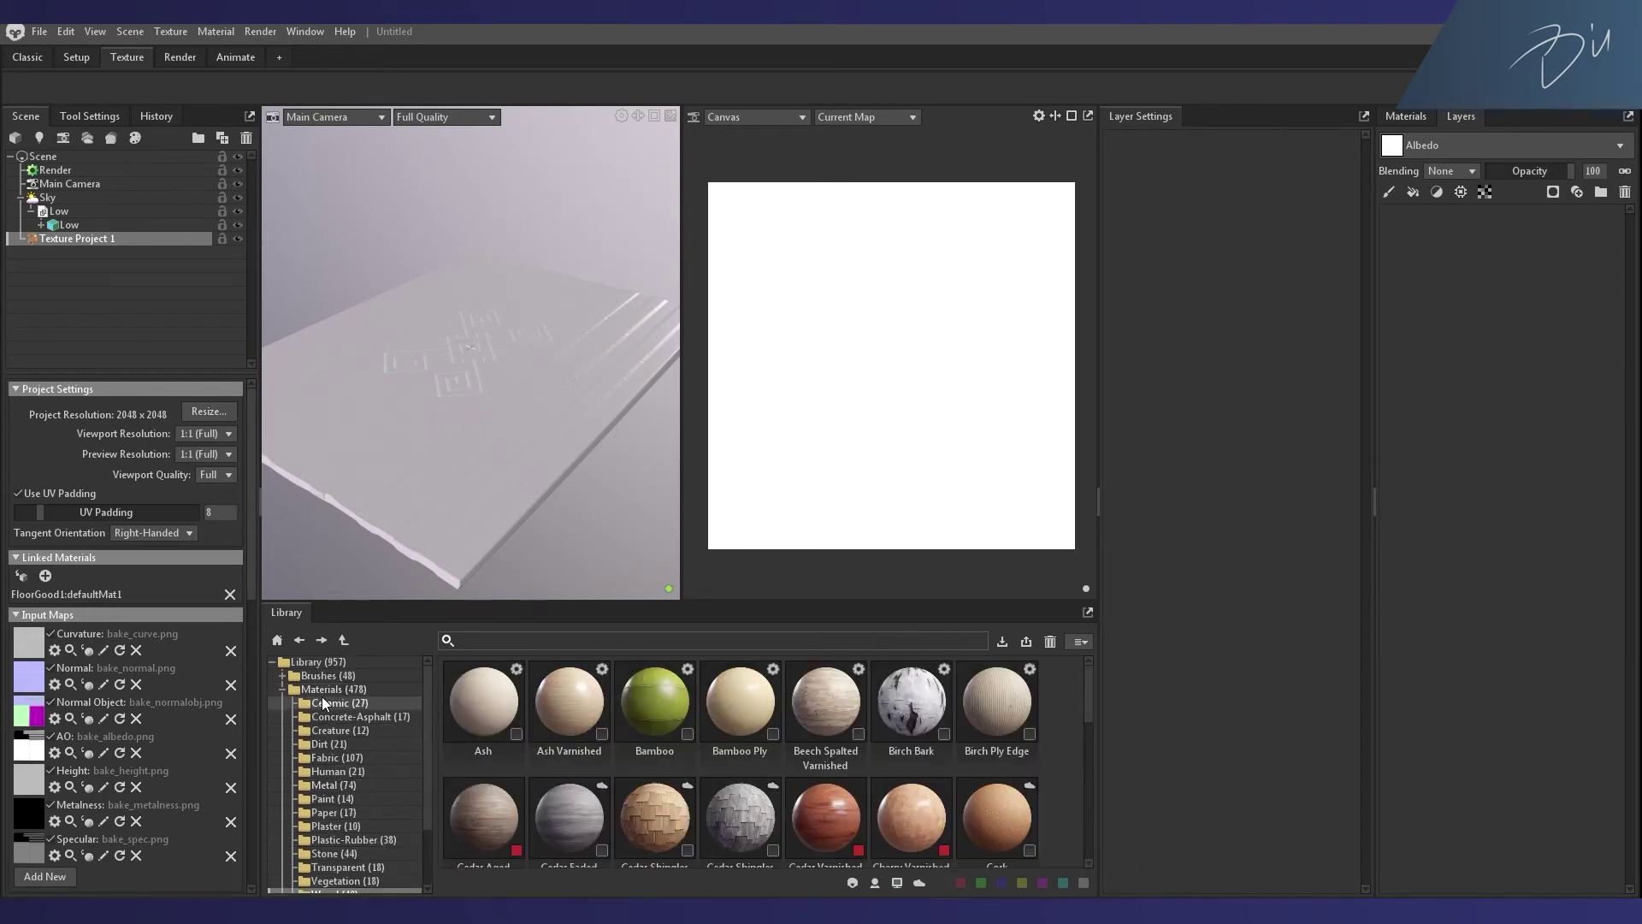
pyautogui.click(329, 784)
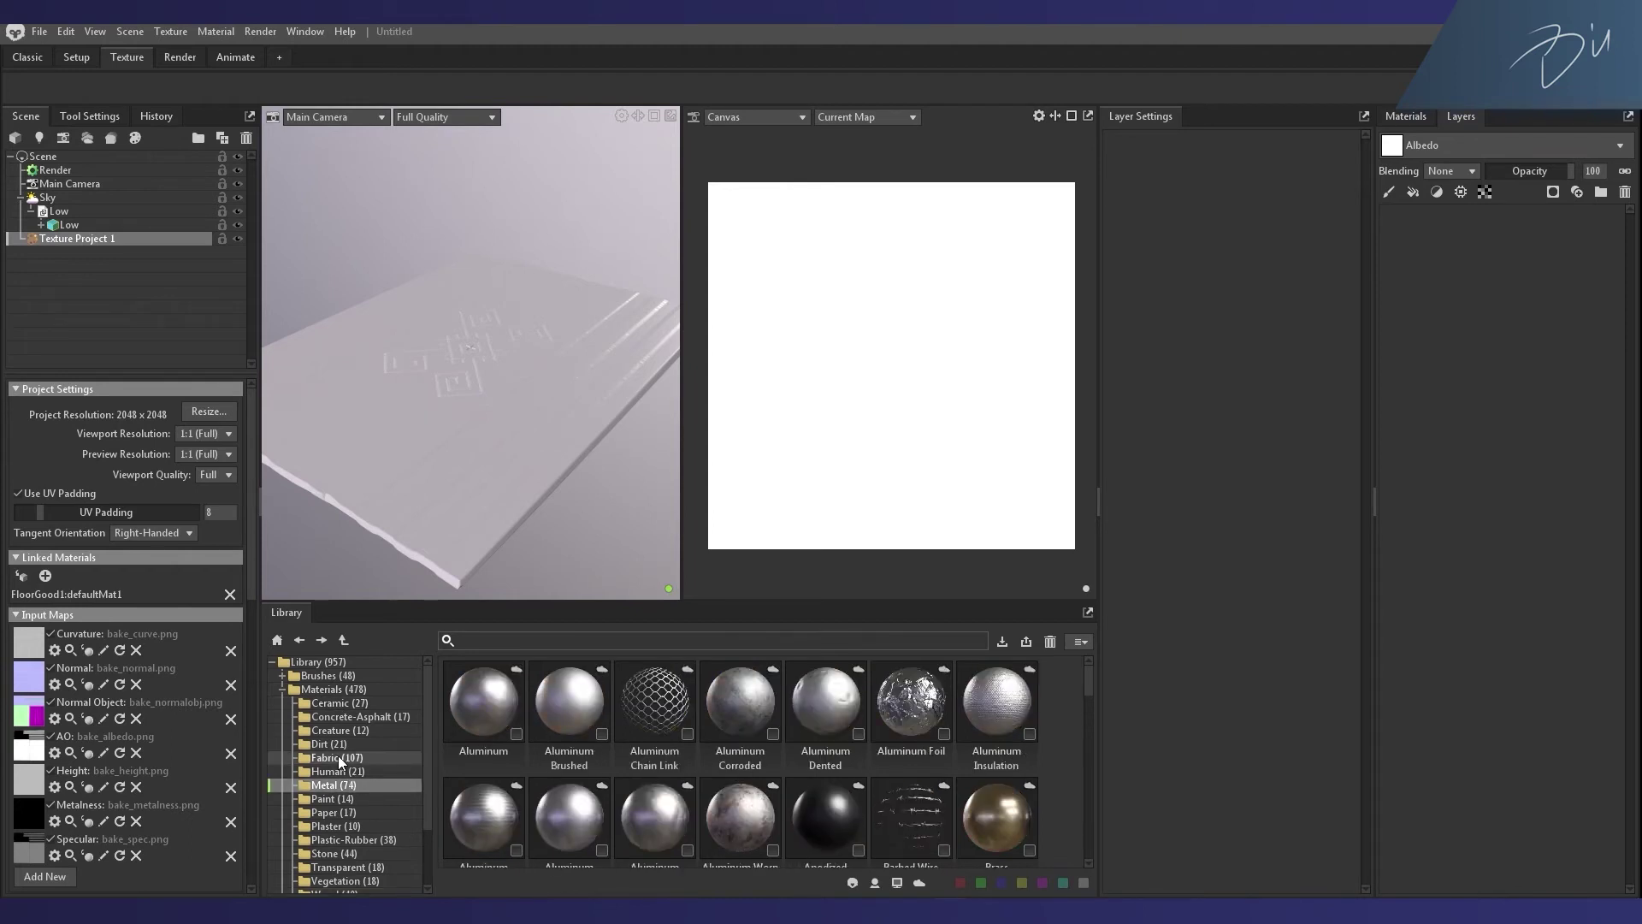
pyautogui.click(338, 759)
pyautogui.click(359, 717)
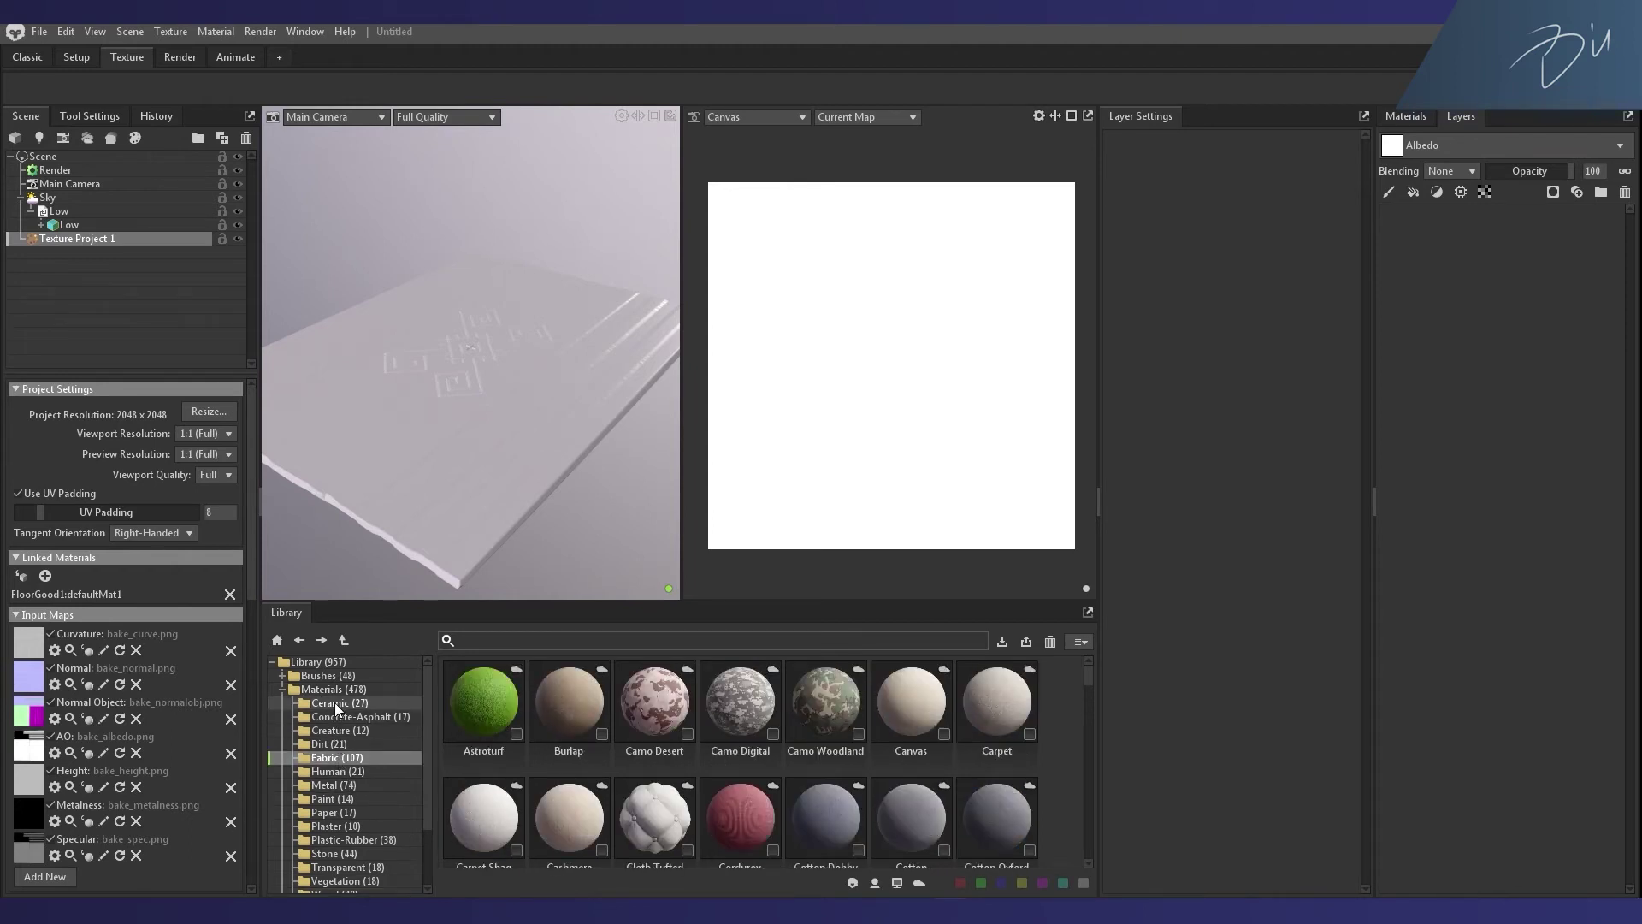
pyautogui.click(355, 840)
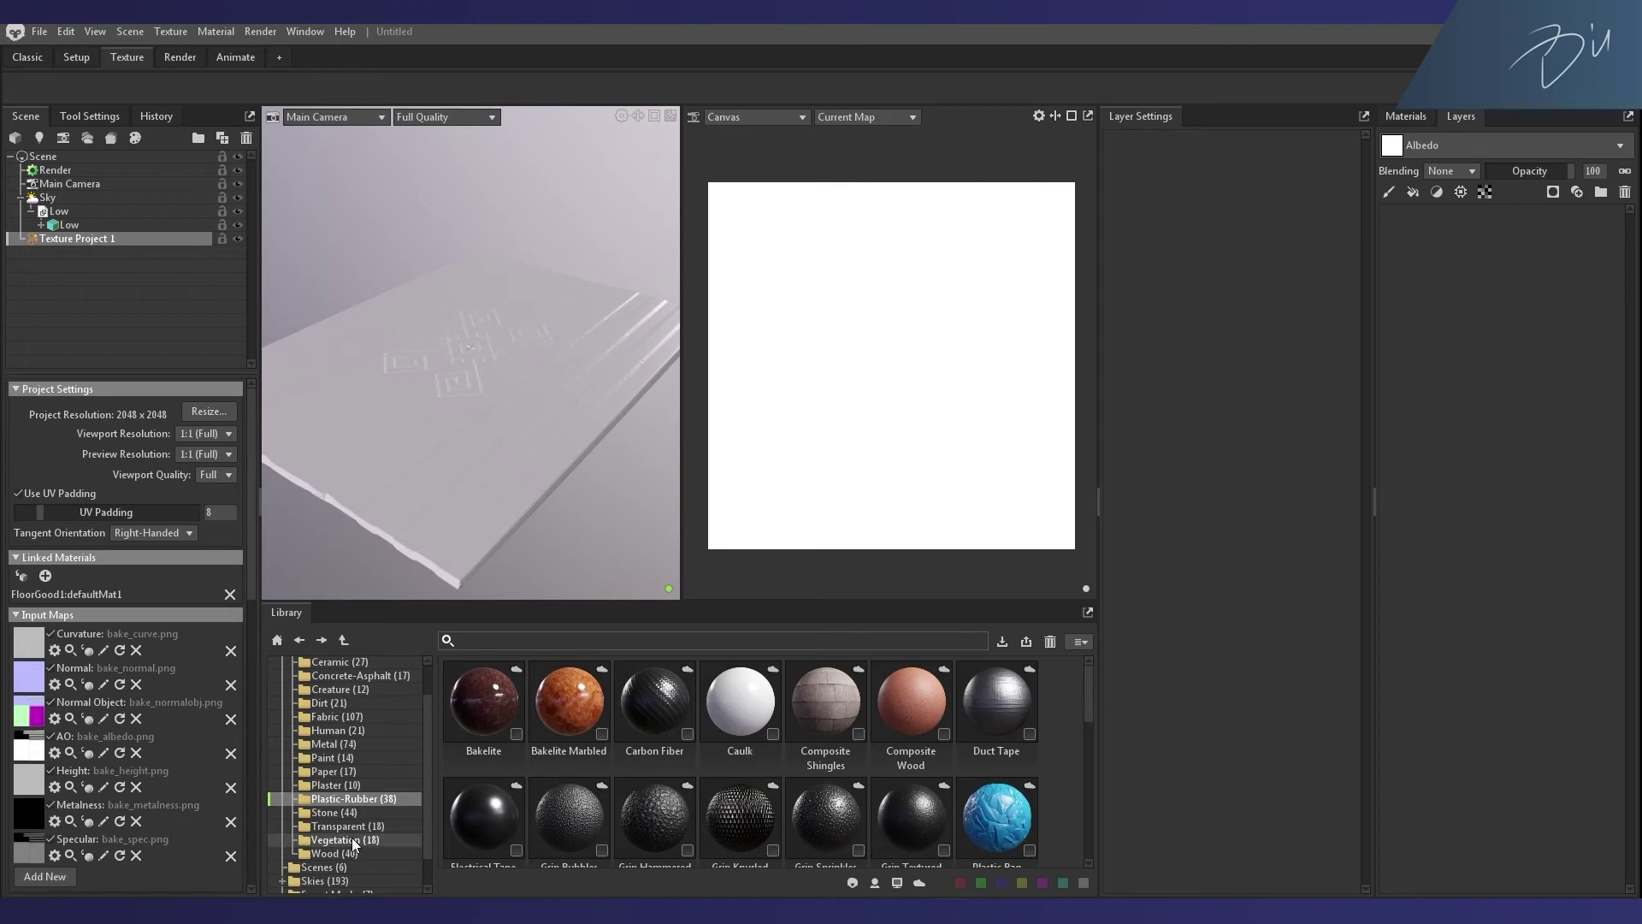
pyautogui.click(325, 730)
pyautogui.scroll(1, 330, 759)
# Step: Search the whole library for the Rust tag and narrow the results to the Textures category
pyautogui.click(322, 664)
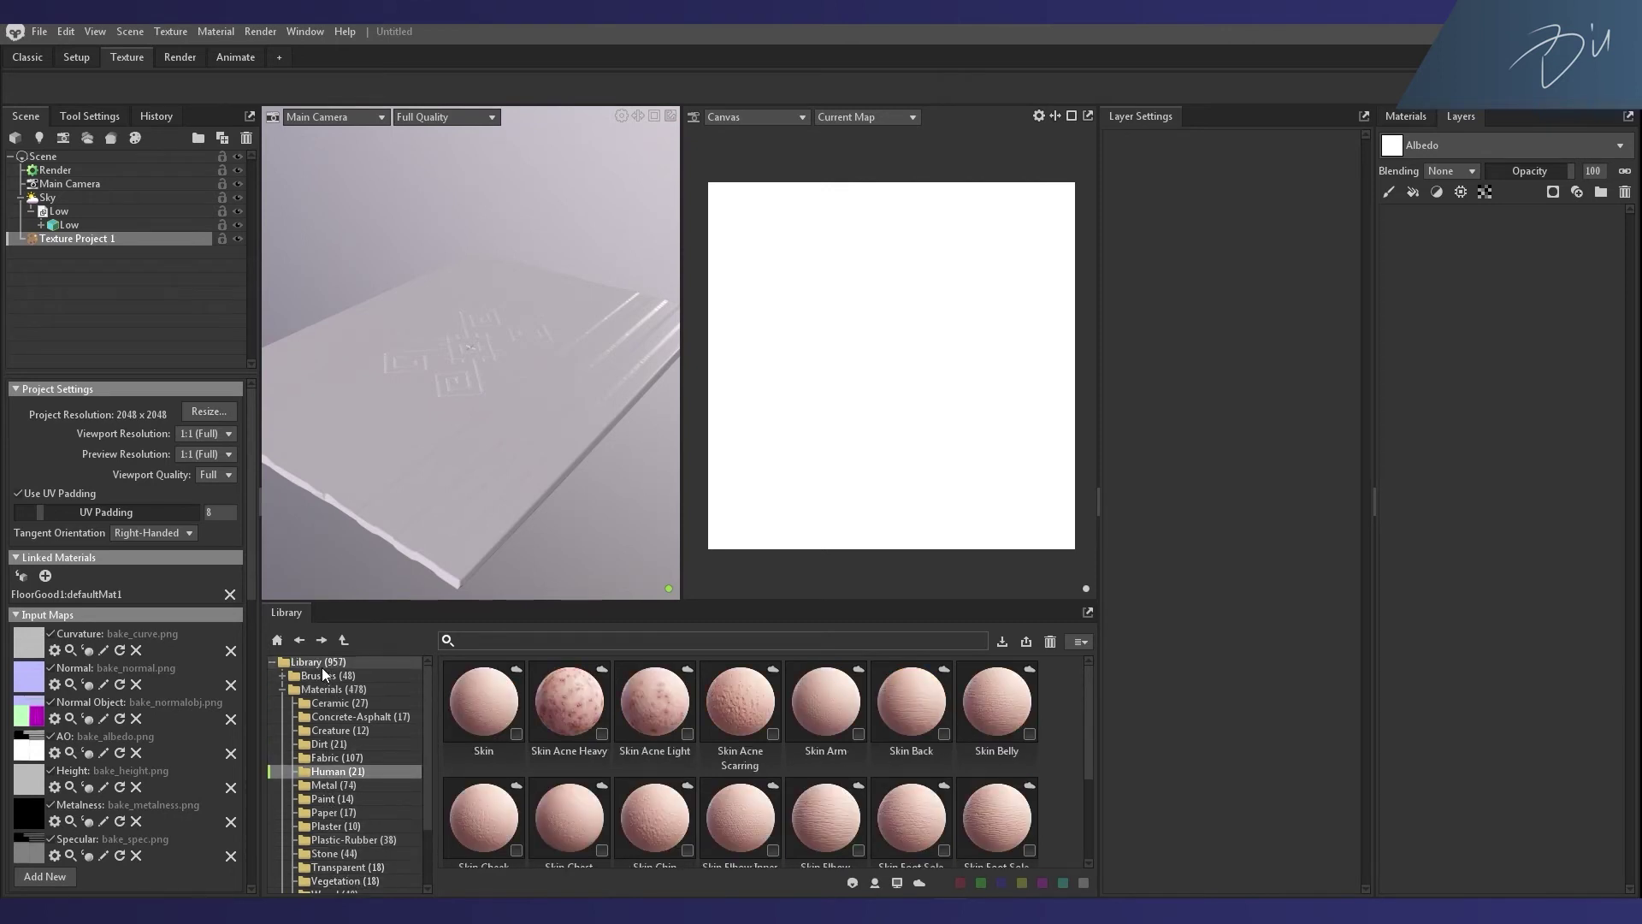
pyautogui.write('rus')
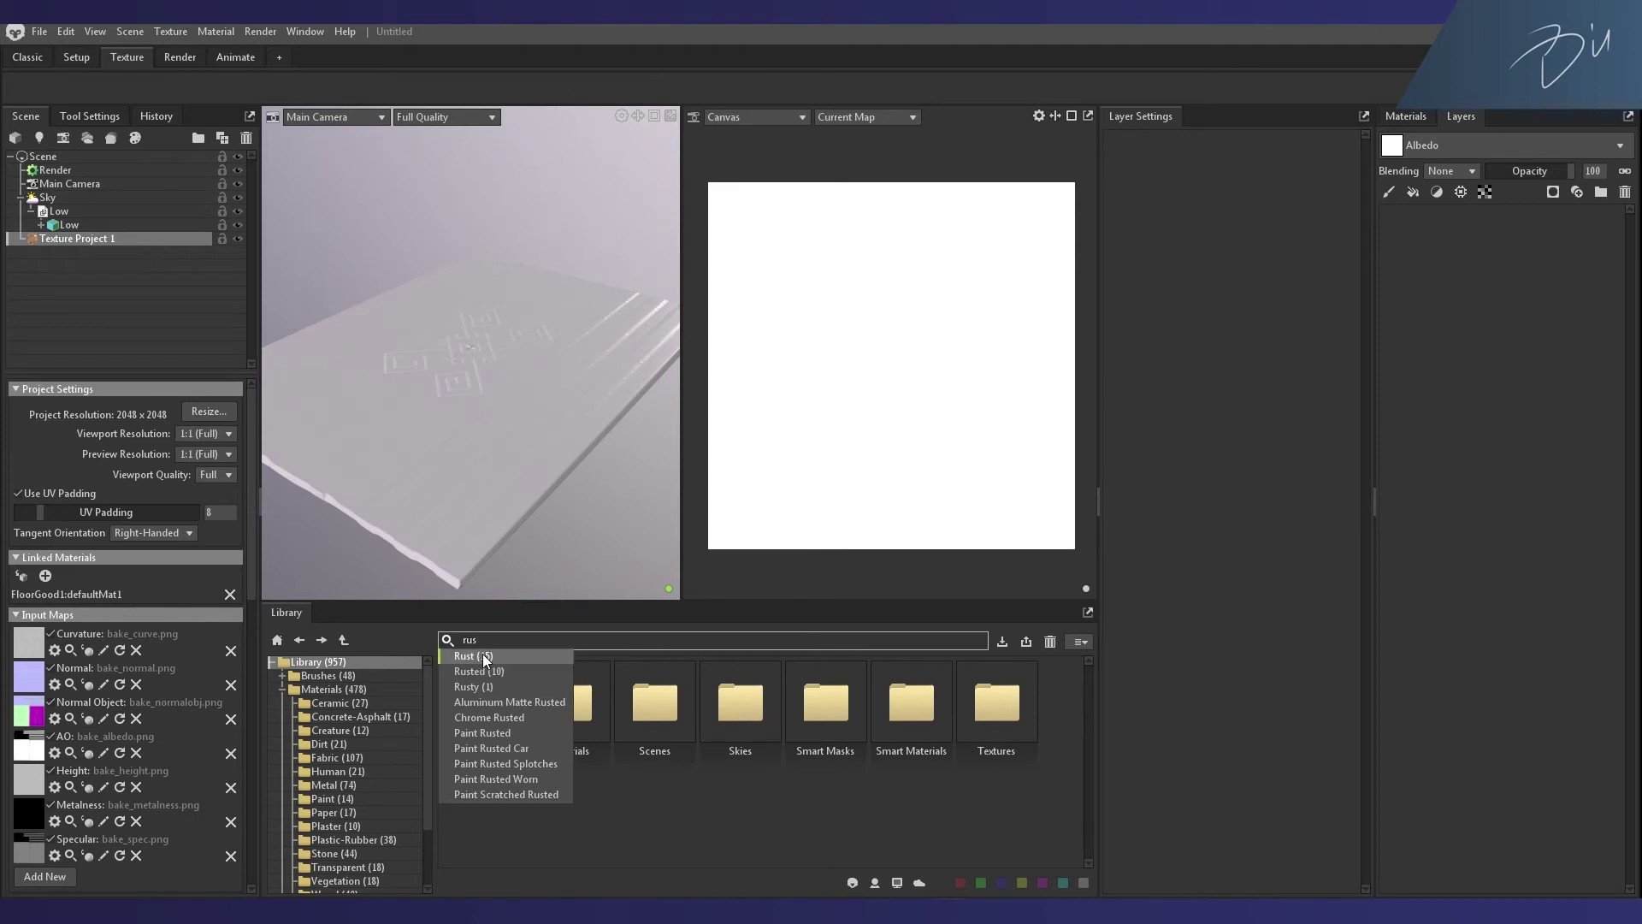
pyautogui.click(483, 656)
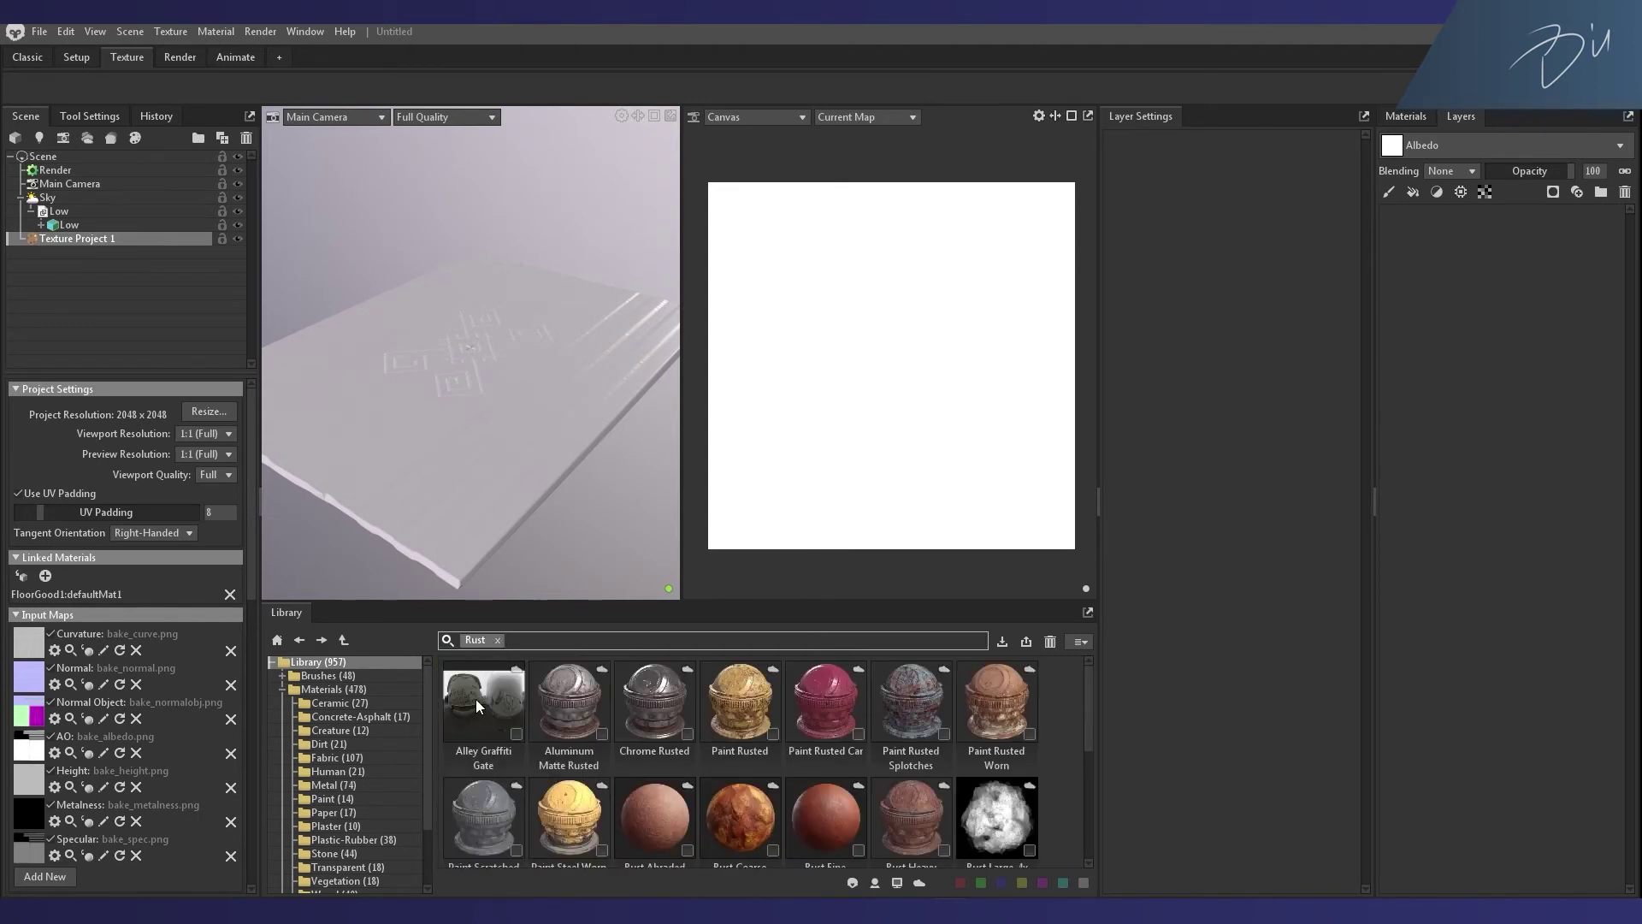
pyautogui.scroll(-2, 696, 801)
pyautogui.scroll(2, 703, 795)
pyautogui.scroll(-5, 522, 730)
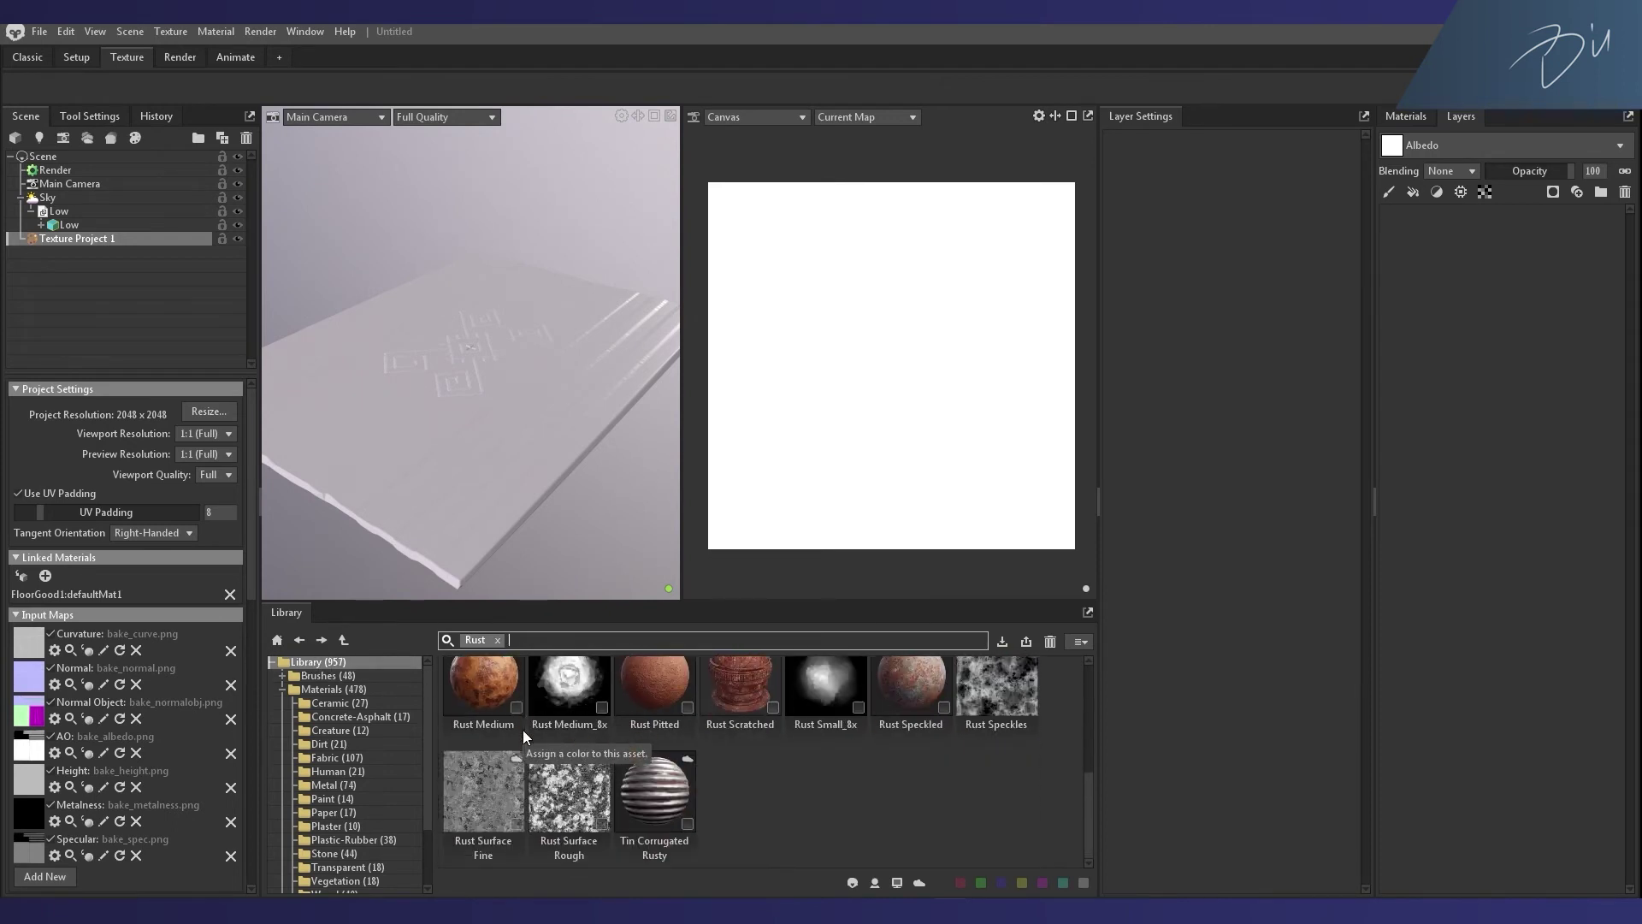
pyautogui.doubleClick(333, 688)
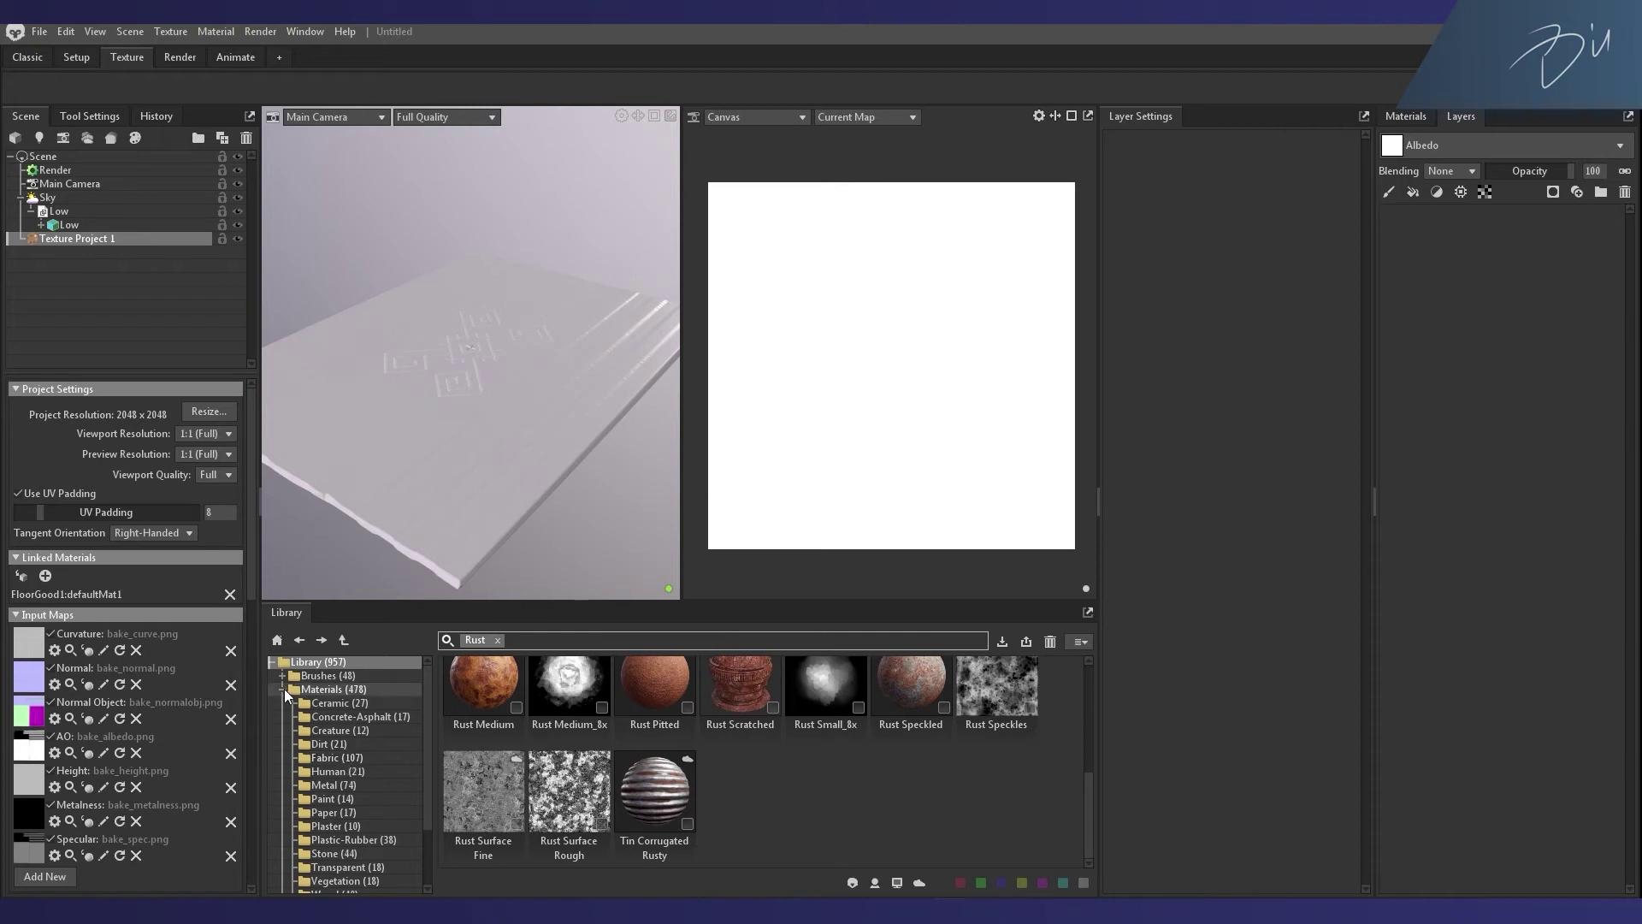
pyautogui.click(301, 758)
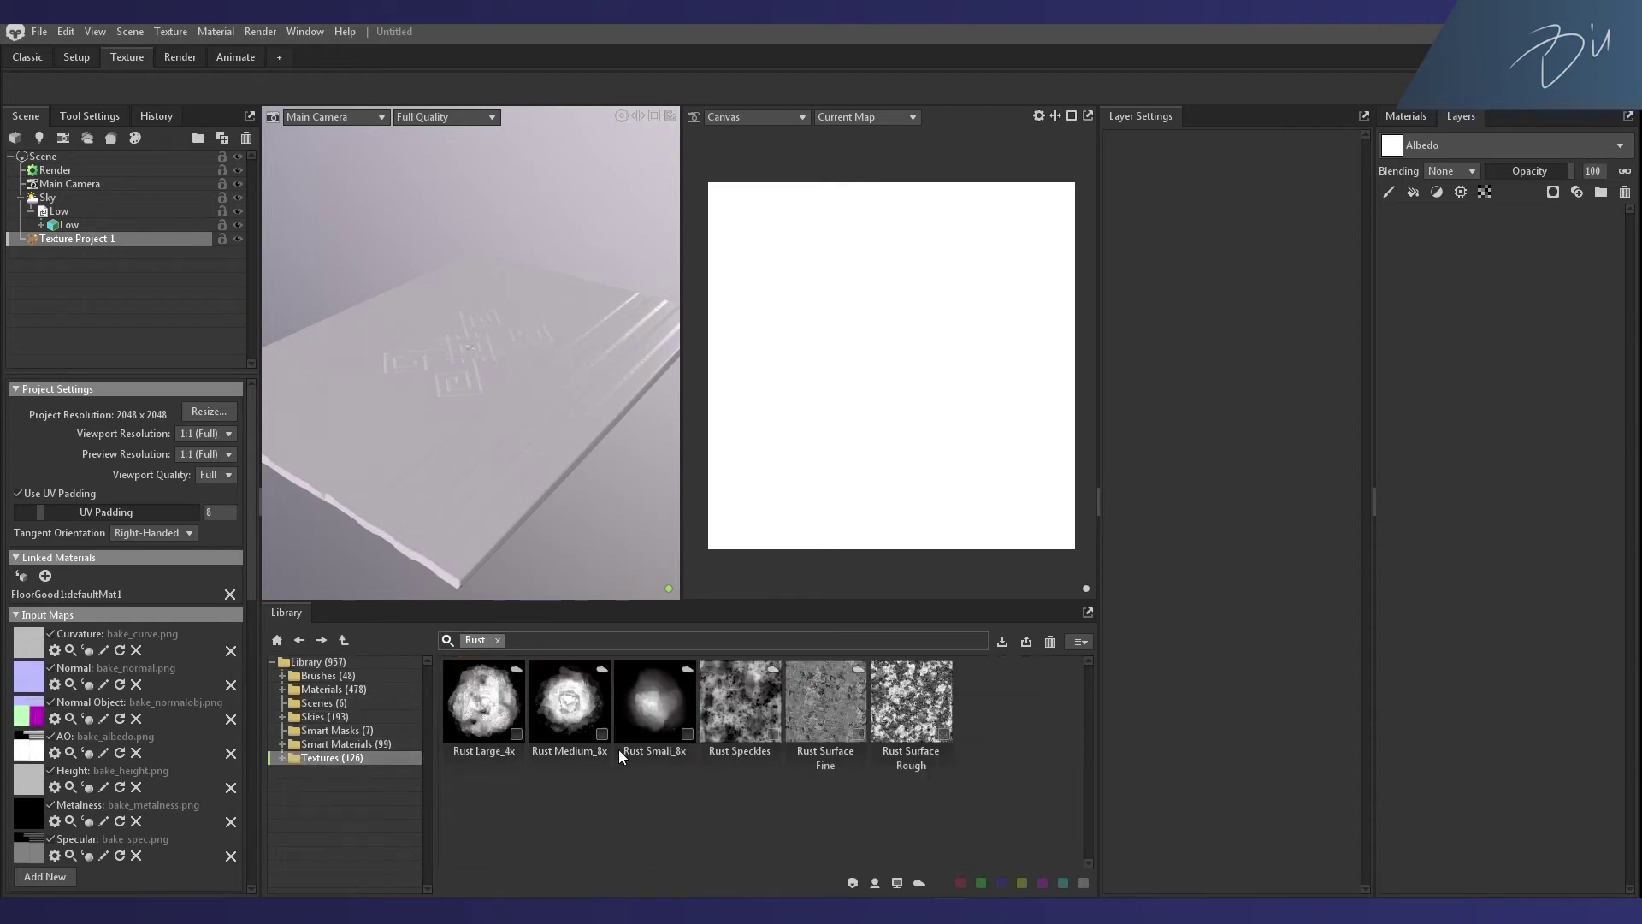
# Step: Clear the Rust search, apply the Cedar Aged wood material to the floor model, and add it again as a second layer
pyautogui.click(498, 640)
pyautogui.scroll(-3, 402, 773)
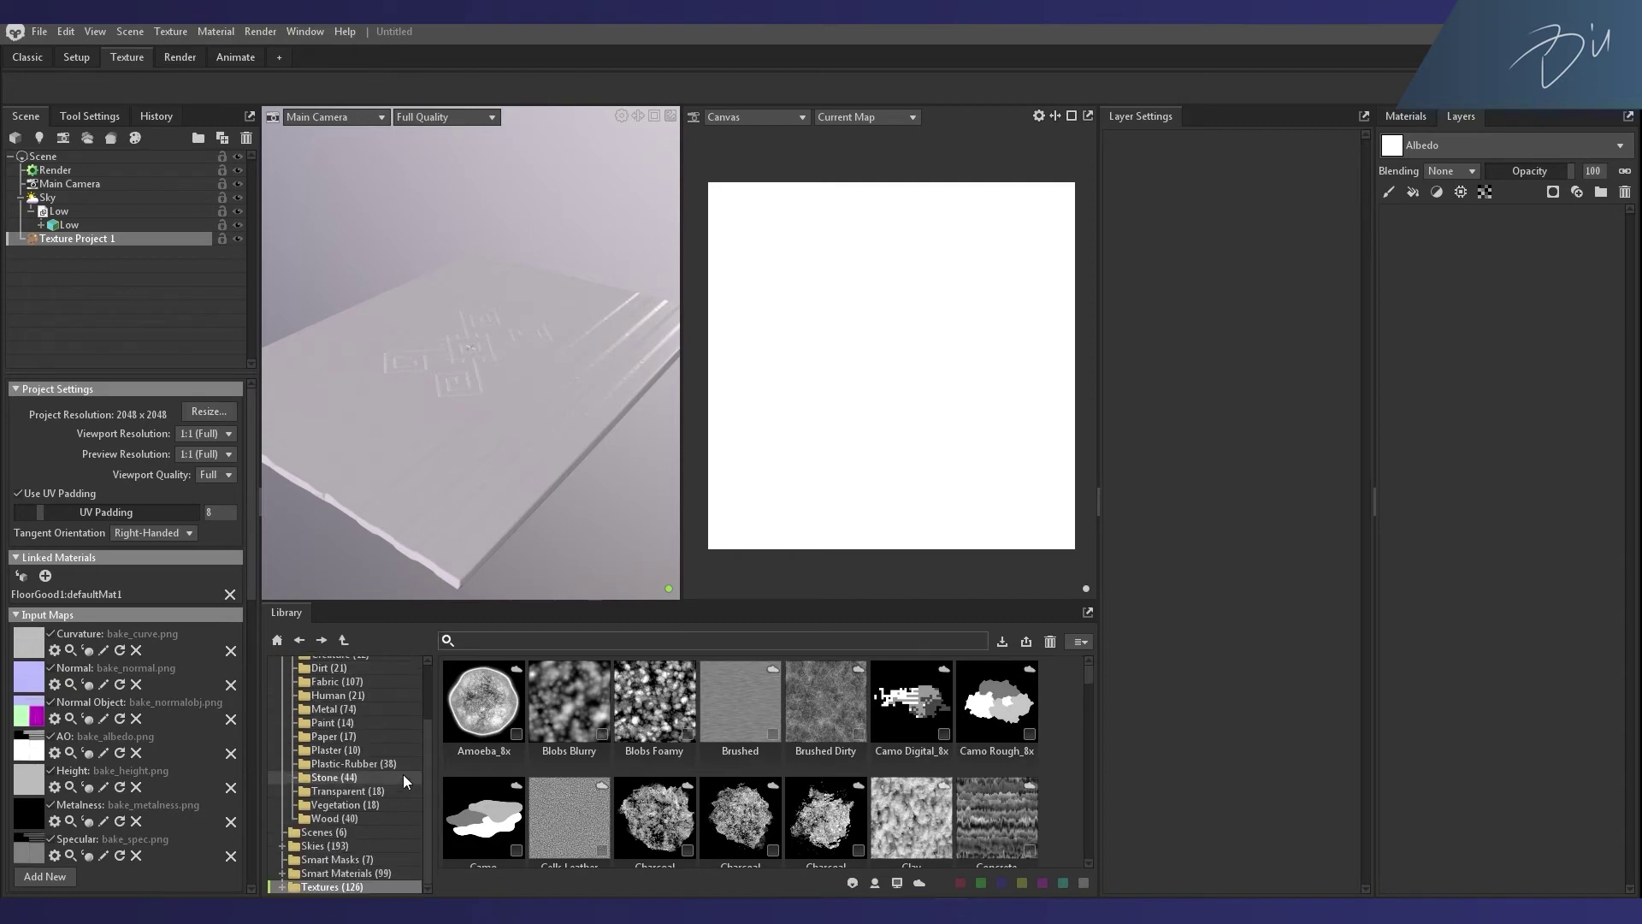
pyautogui.click(325, 818)
pyautogui.moveTo(487, 816); pyautogui.dragTo(449, 434)
pyautogui.scroll(-1, 495, 811)
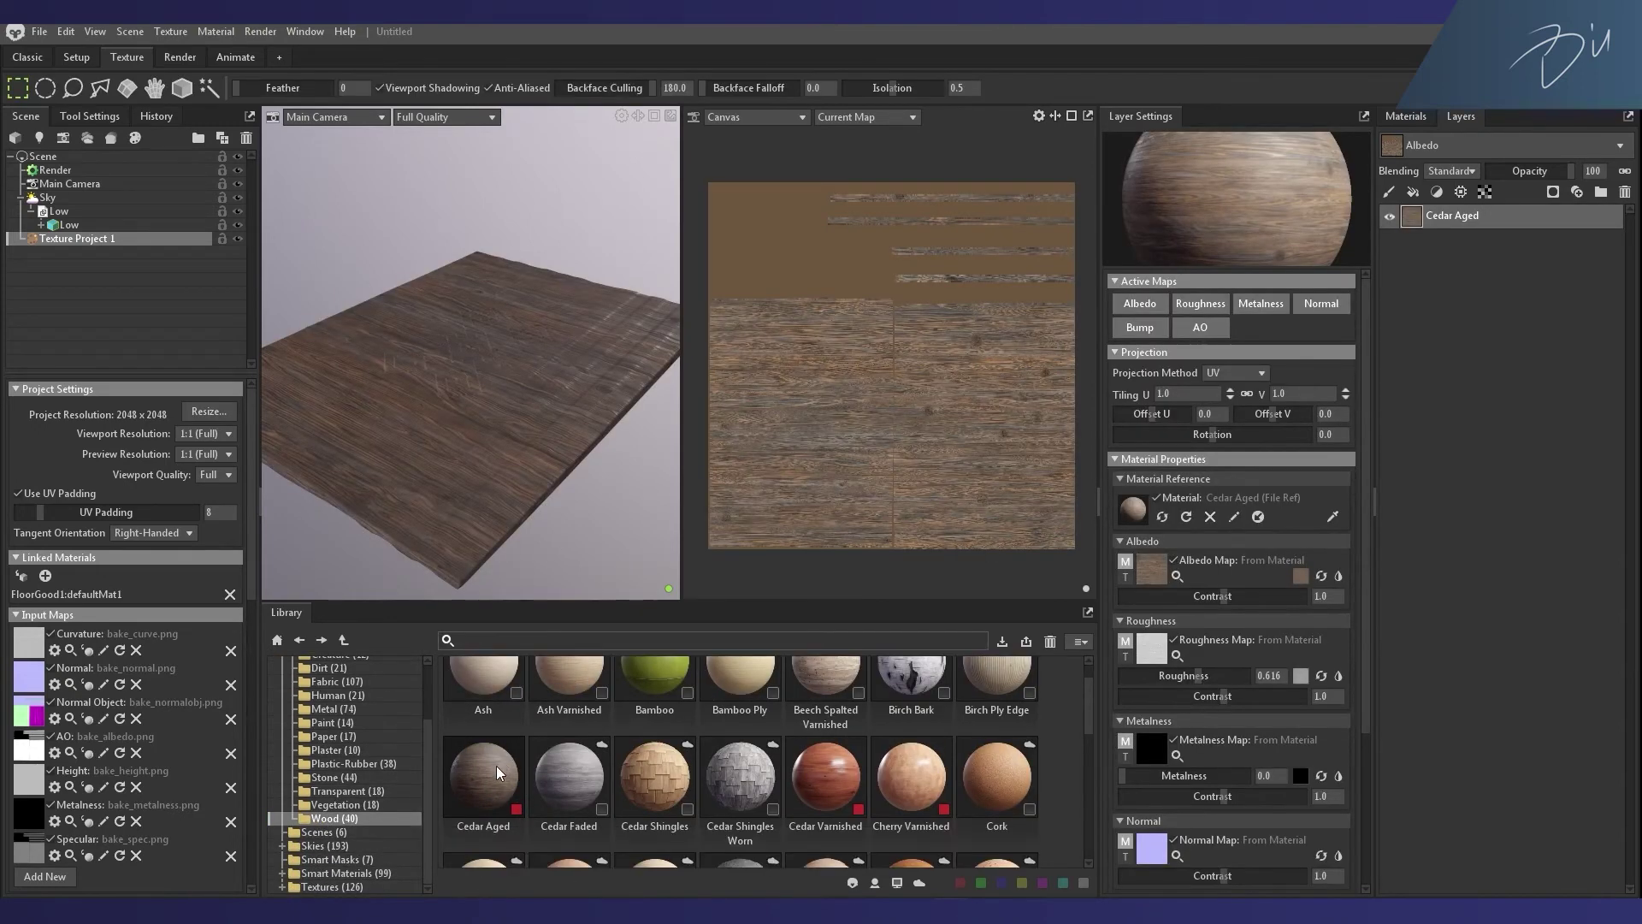
pyautogui.moveTo(489, 775); pyautogui.dragTo(1415, 261)
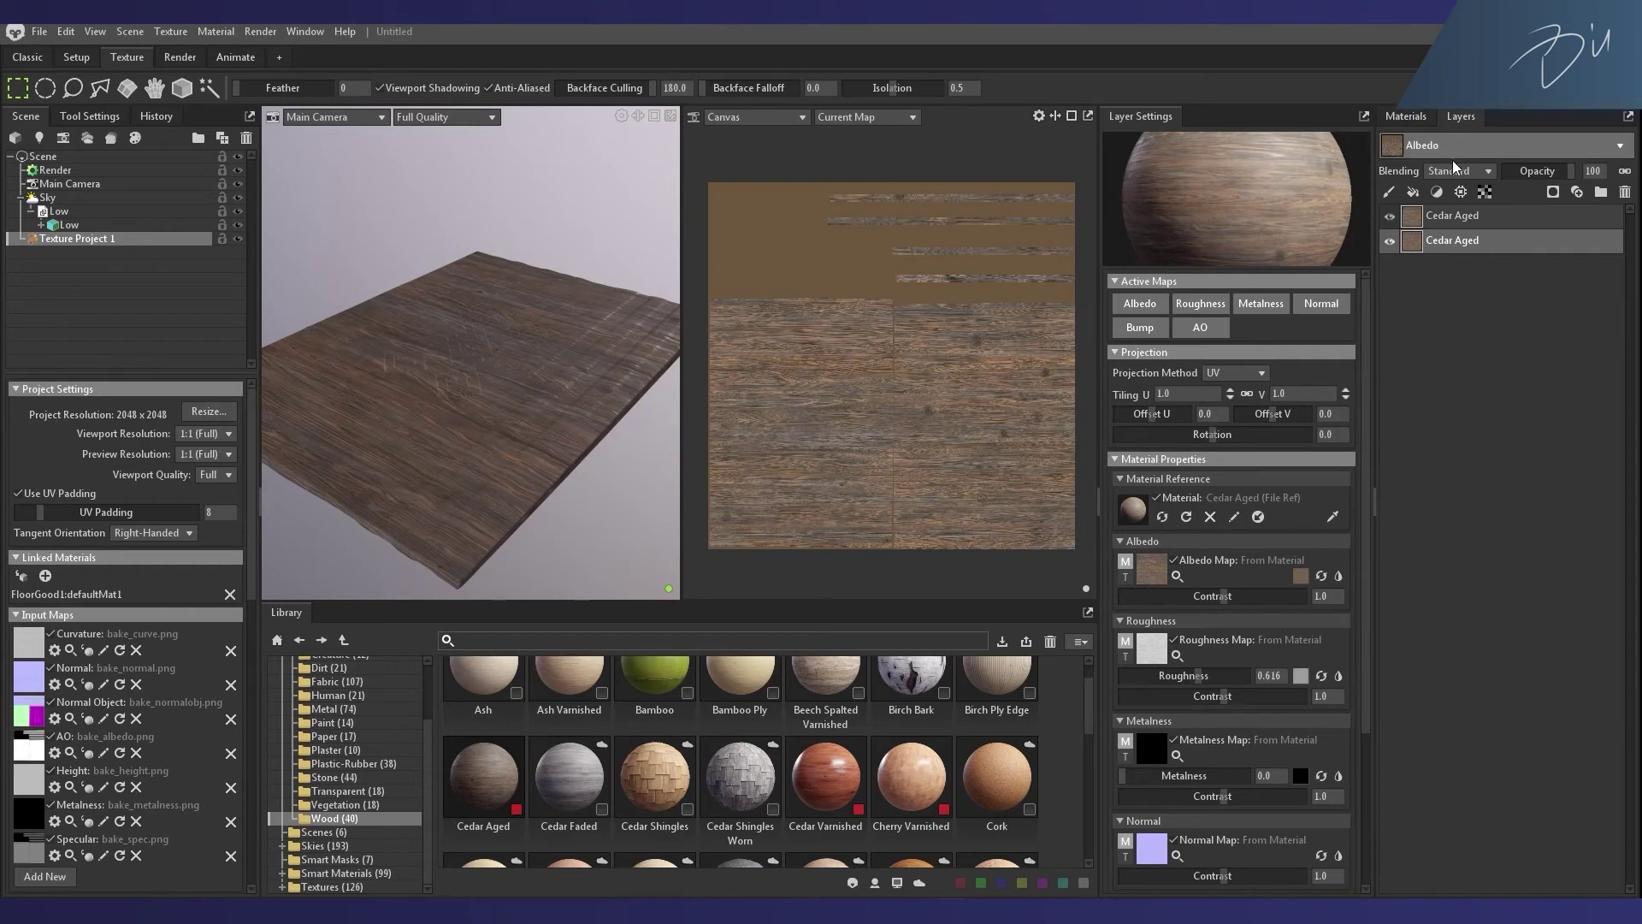
# Step: View the Smart Masks category, then apply the Cedar Old smart material to the floor's layer stack
pyautogui.click(341, 859)
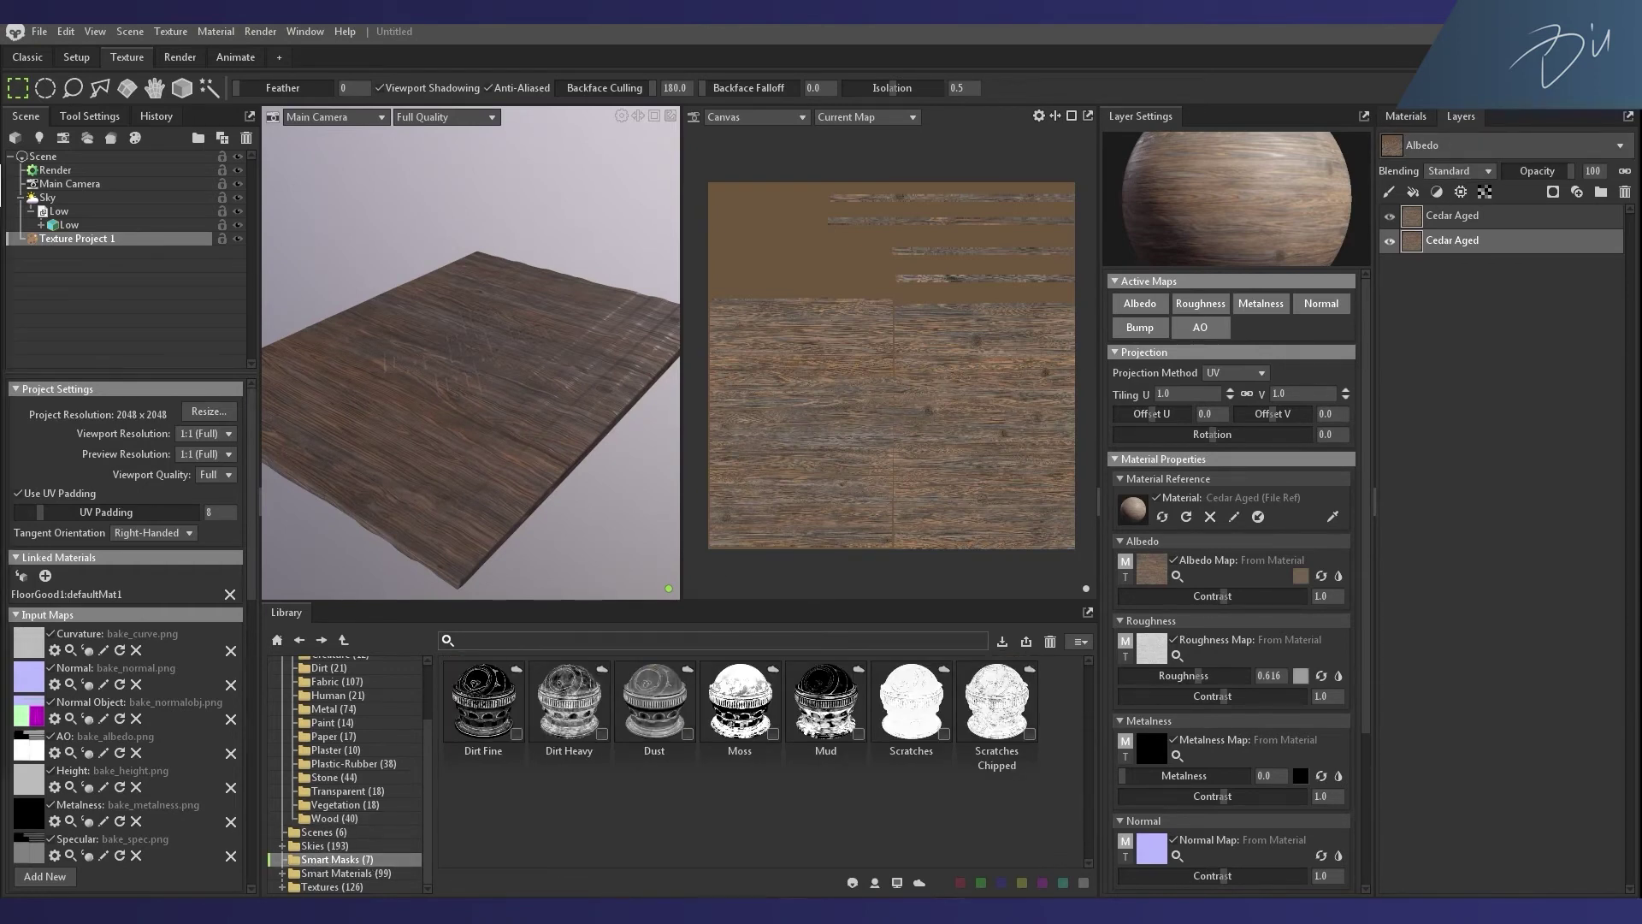
pyautogui.click(304, 873)
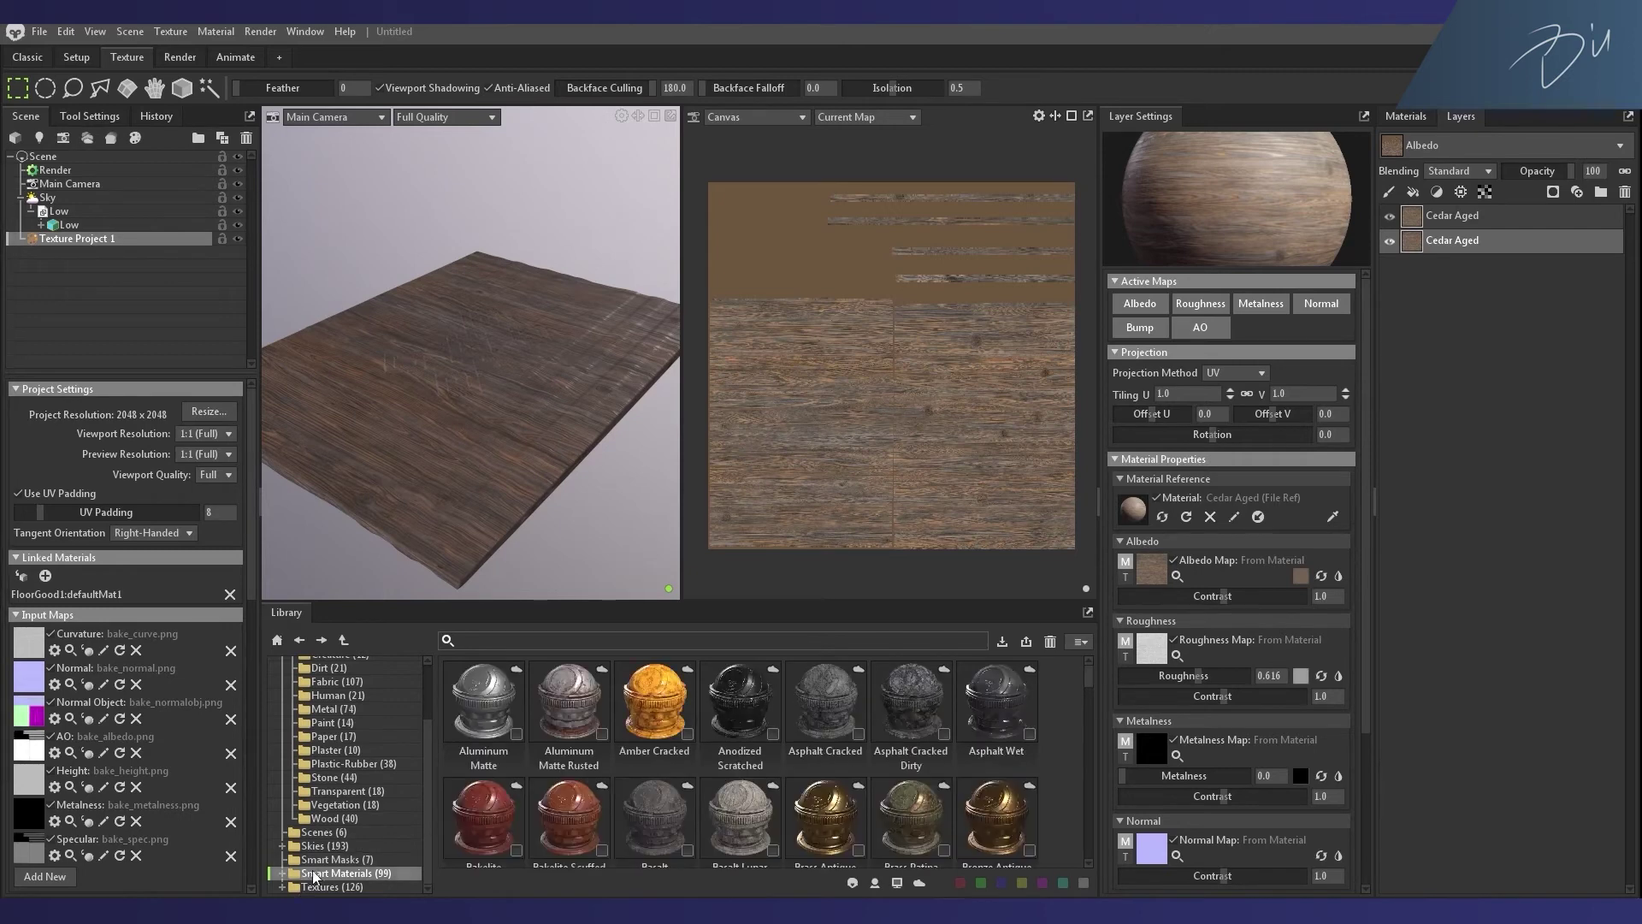
pyautogui.scroll(-2, 640, 780)
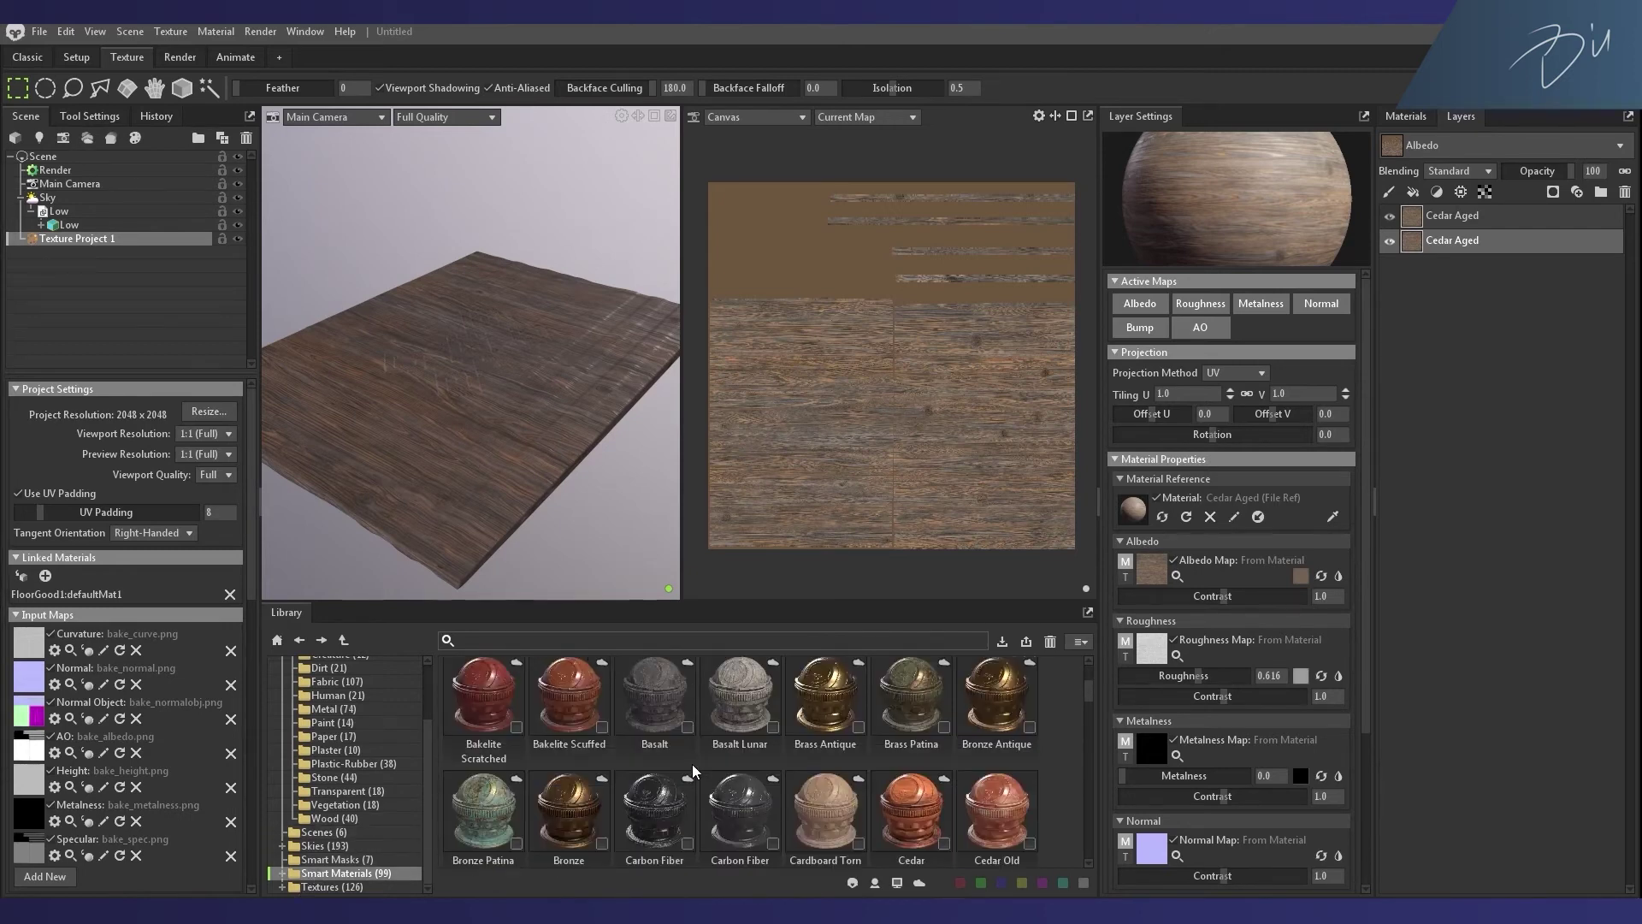
pyautogui.moveTo(998, 735); pyautogui.dragTo(1488, 218)
pyautogui.click(1414, 215)
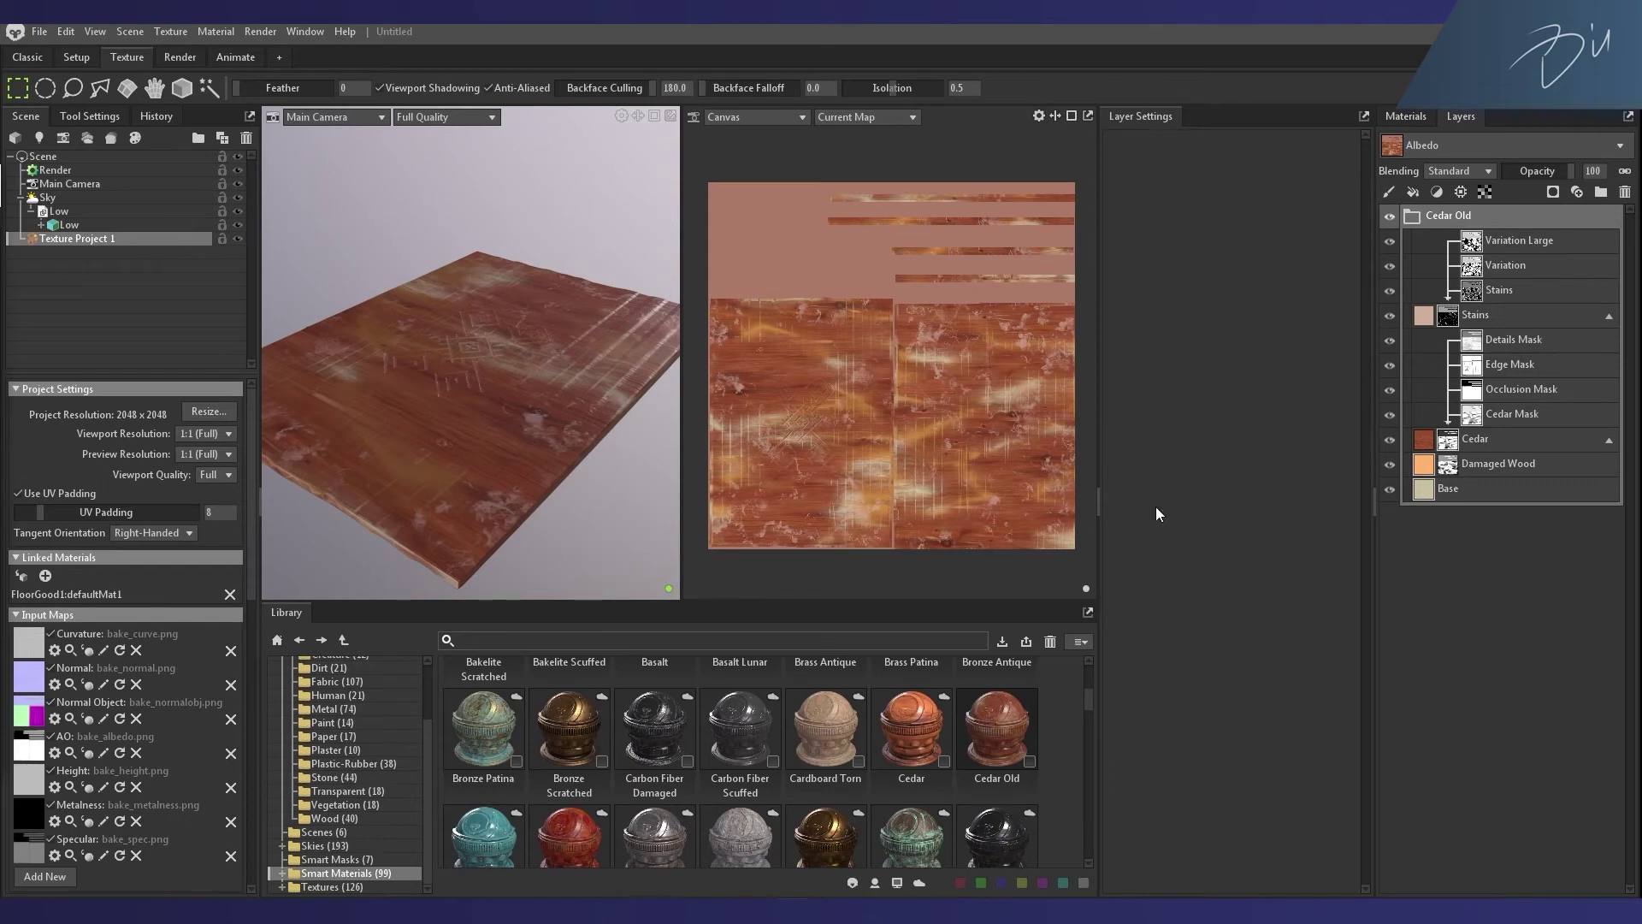
# Step: Save the Cedar Old group's layers from Stains down to Base as a new smart material in the Ceramic category
pyautogui.click(1475, 318)
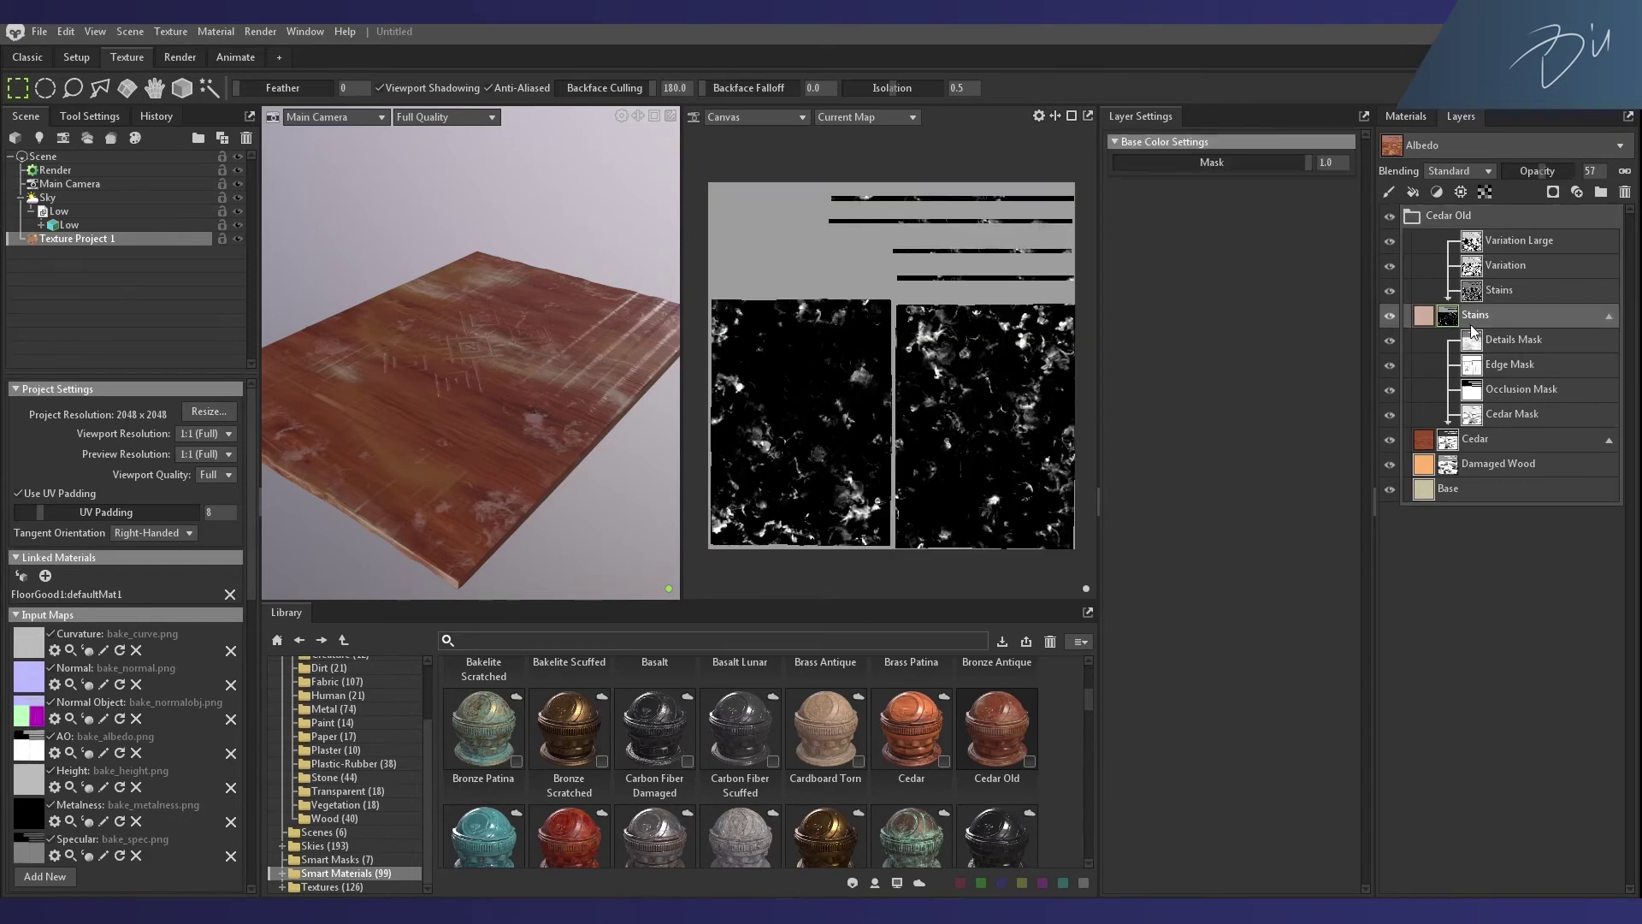
pyautogui.keyDown('shift'); pyautogui.click(1471, 489); pyautogui.keyUp('shift')
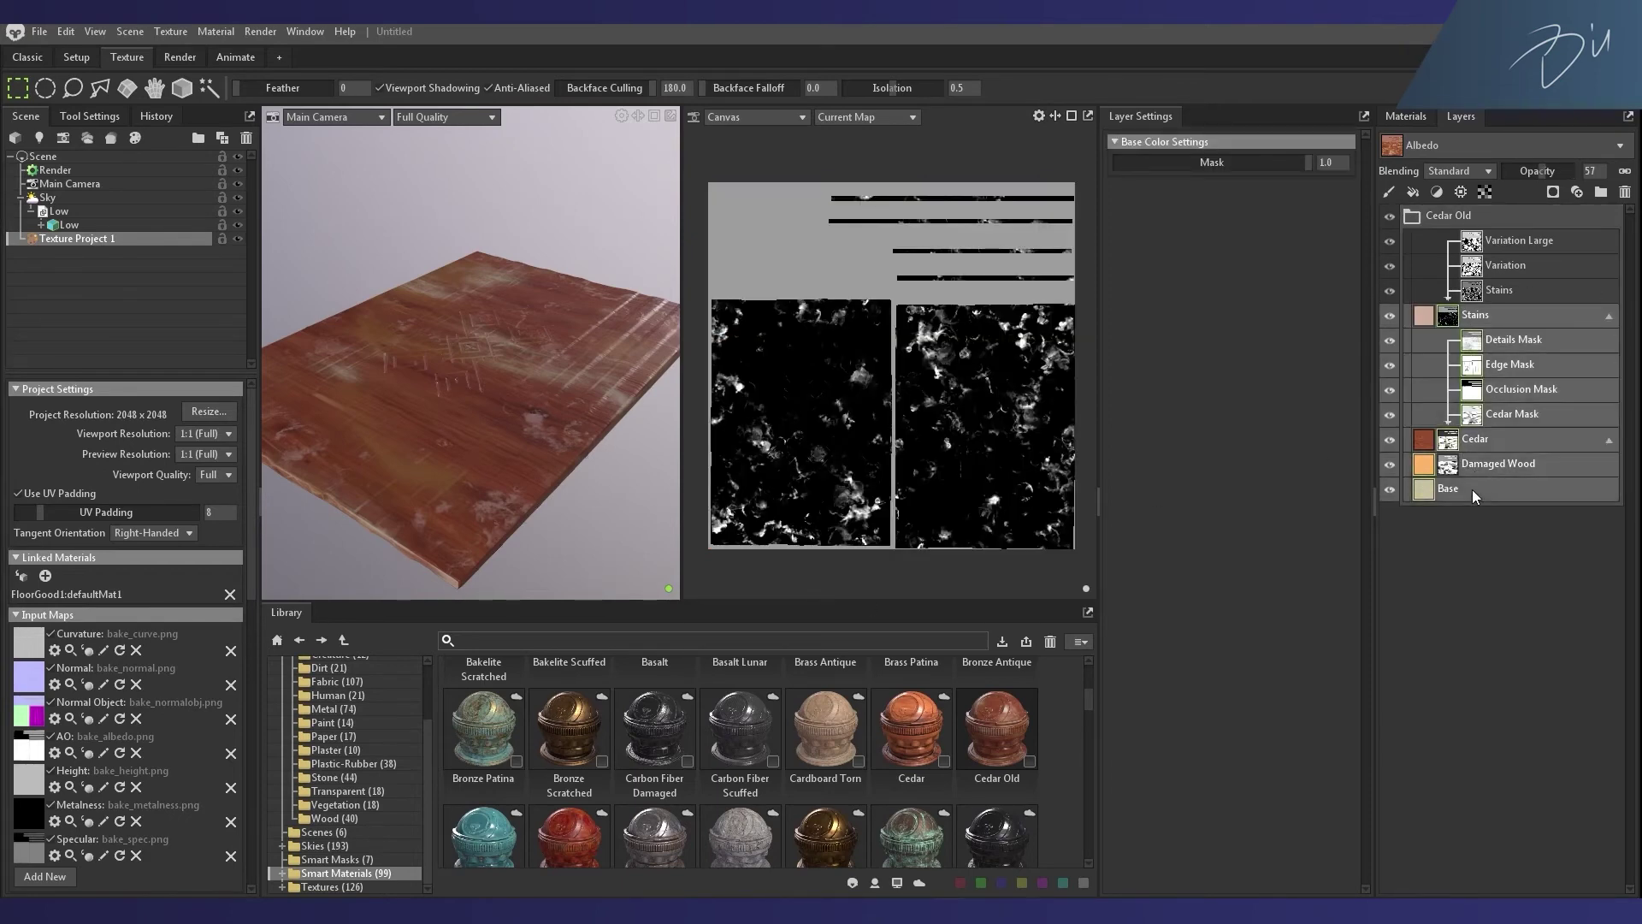
pyautogui.rightClick(1524, 384)
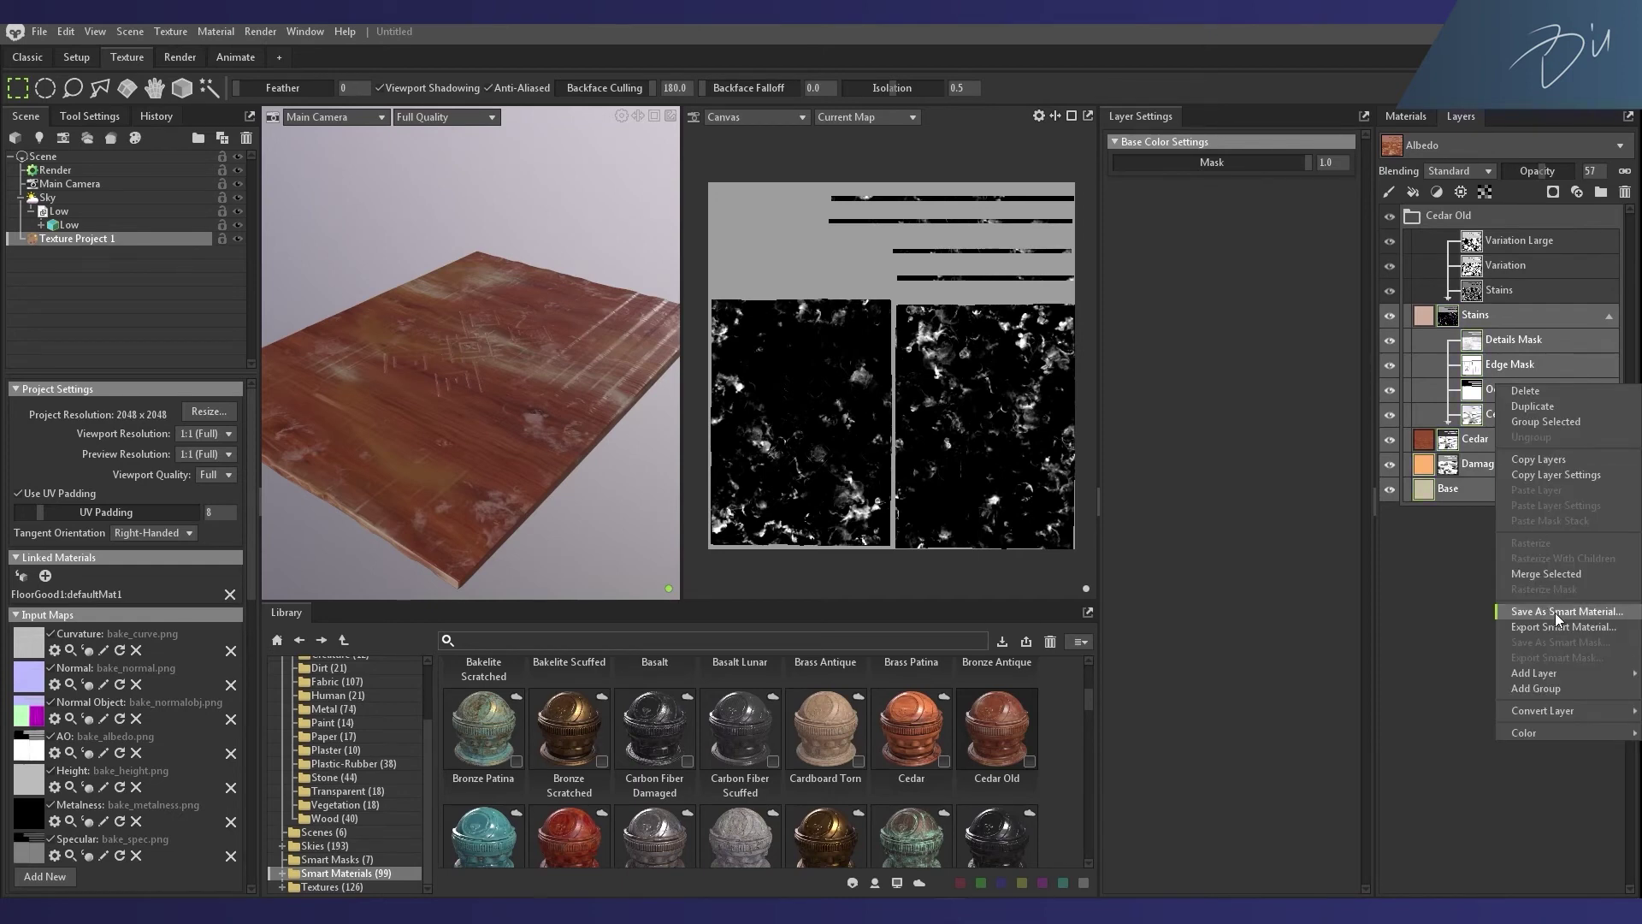
pyautogui.moveTo(1529, 321); pyautogui.dragTo(1051, 721)
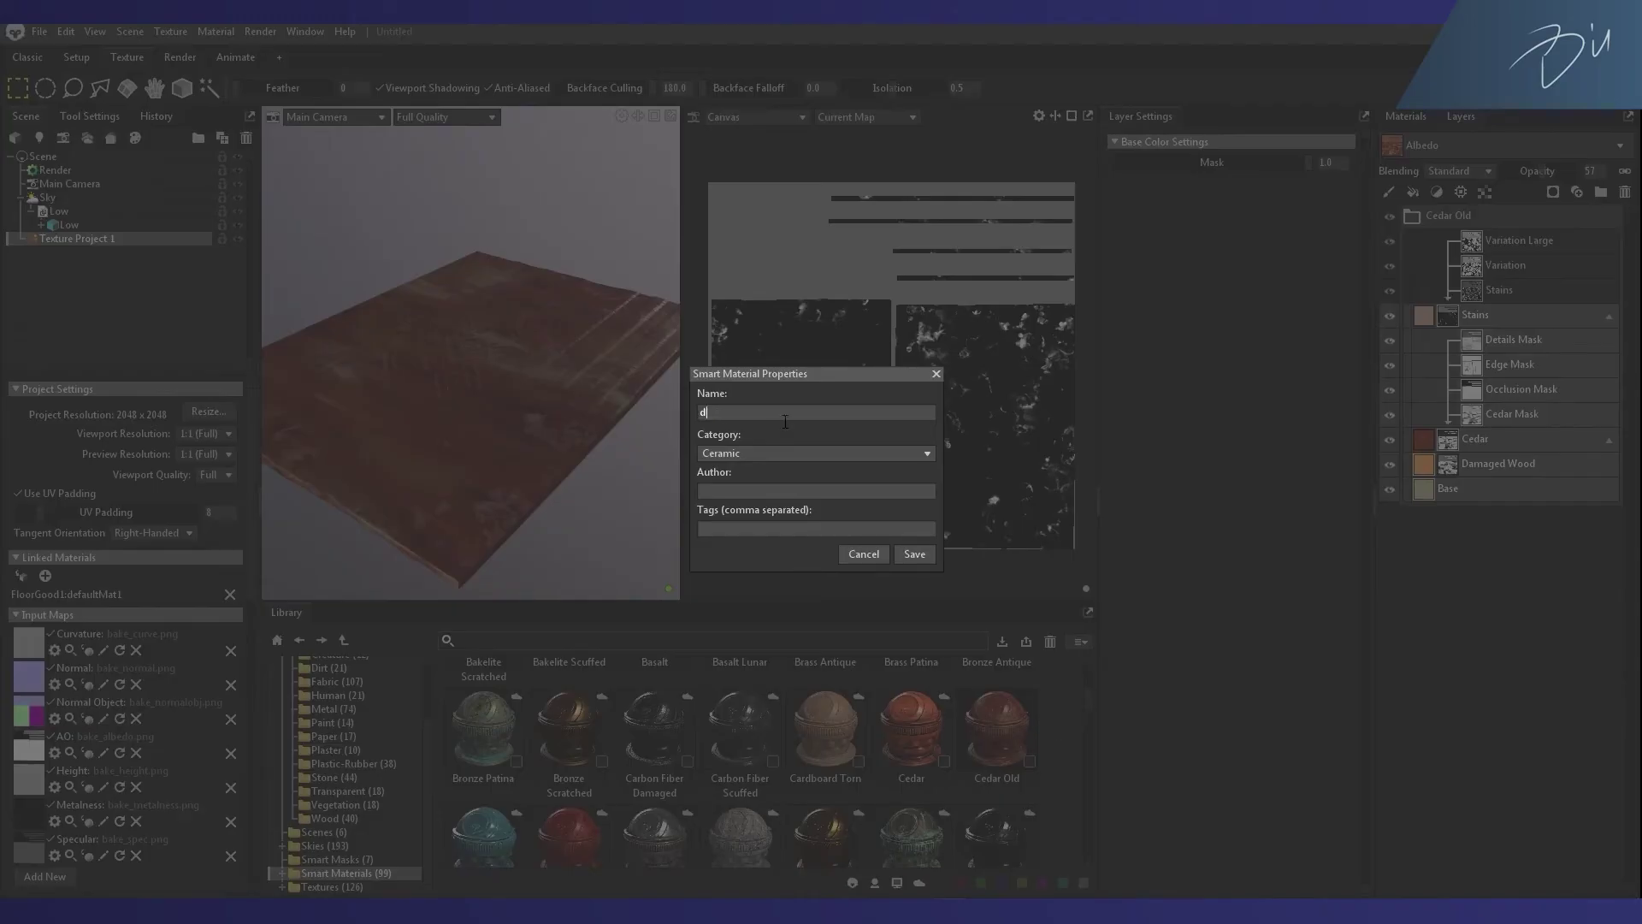
pyautogui.click(913, 556)
pyautogui.click(1519, 240)
pyautogui.rightClick(1498, 318)
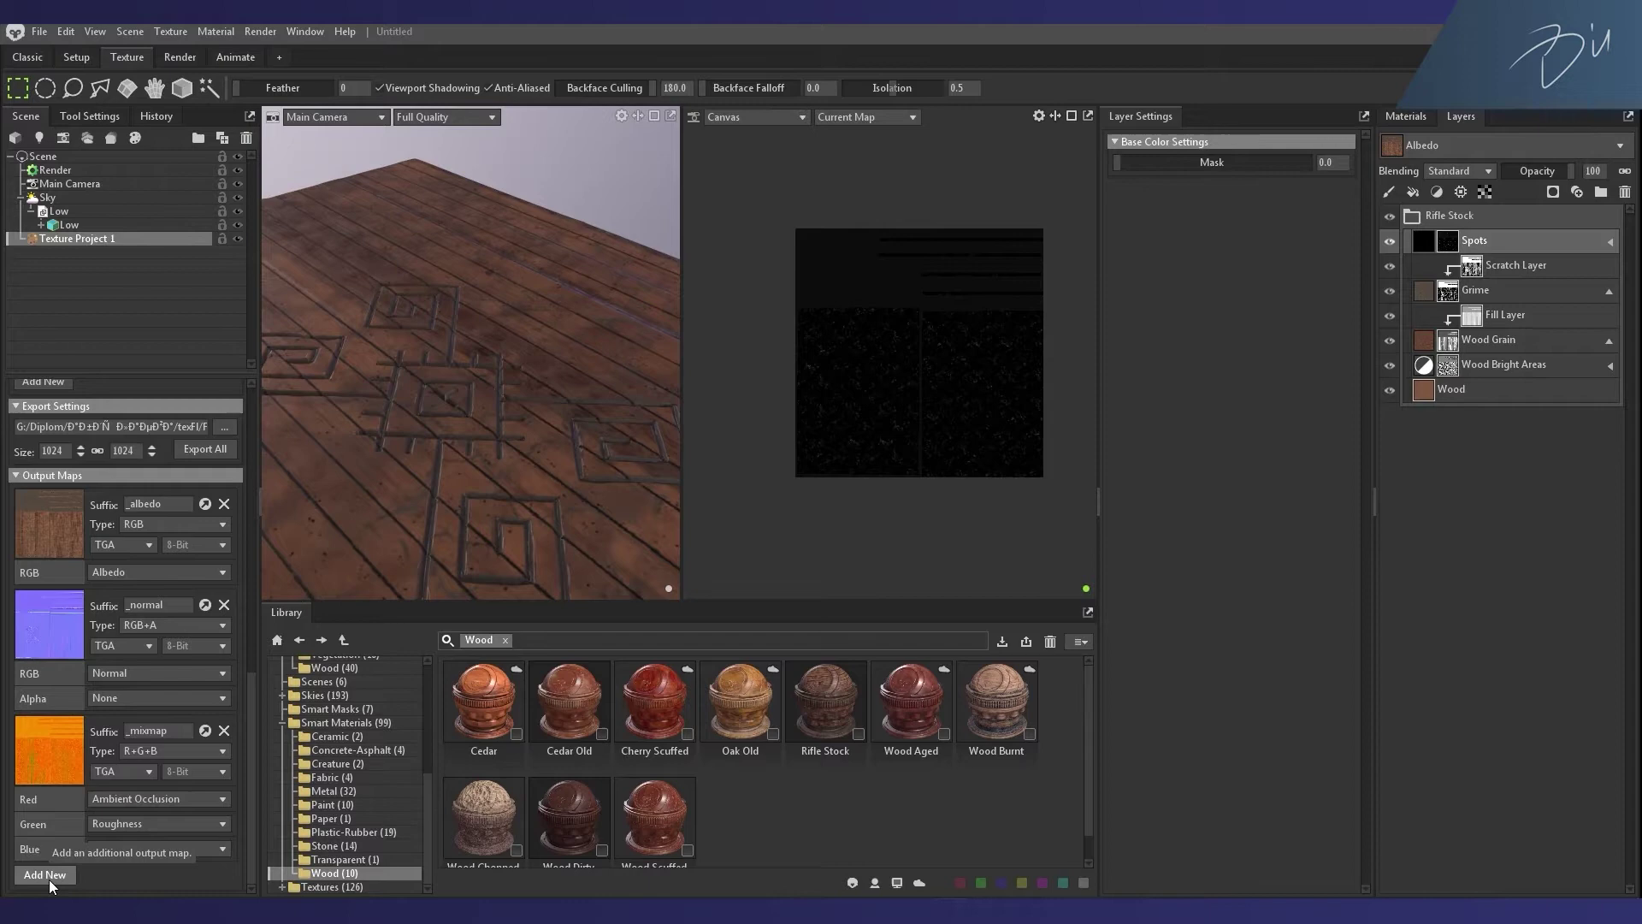
# Step: Add two RGB output maps to the texture project, one for Roughness and one for Metalness
pyautogui.click(44, 874)
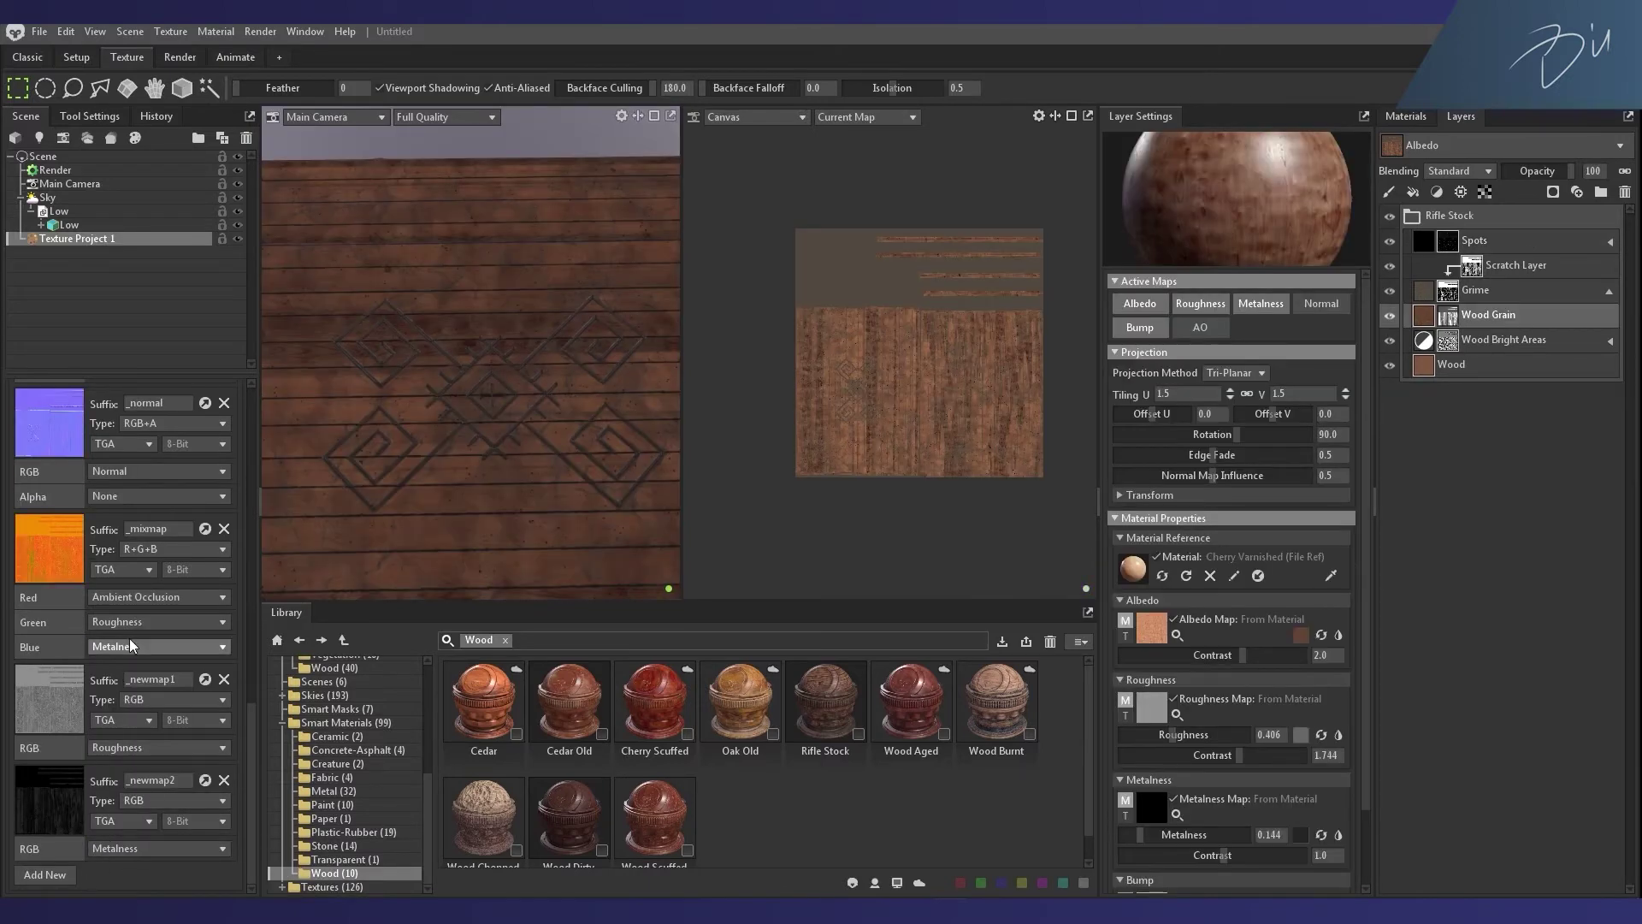
pyautogui.scroll(2, 130, 638)
pyautogui.scroll(6, 132, 732)
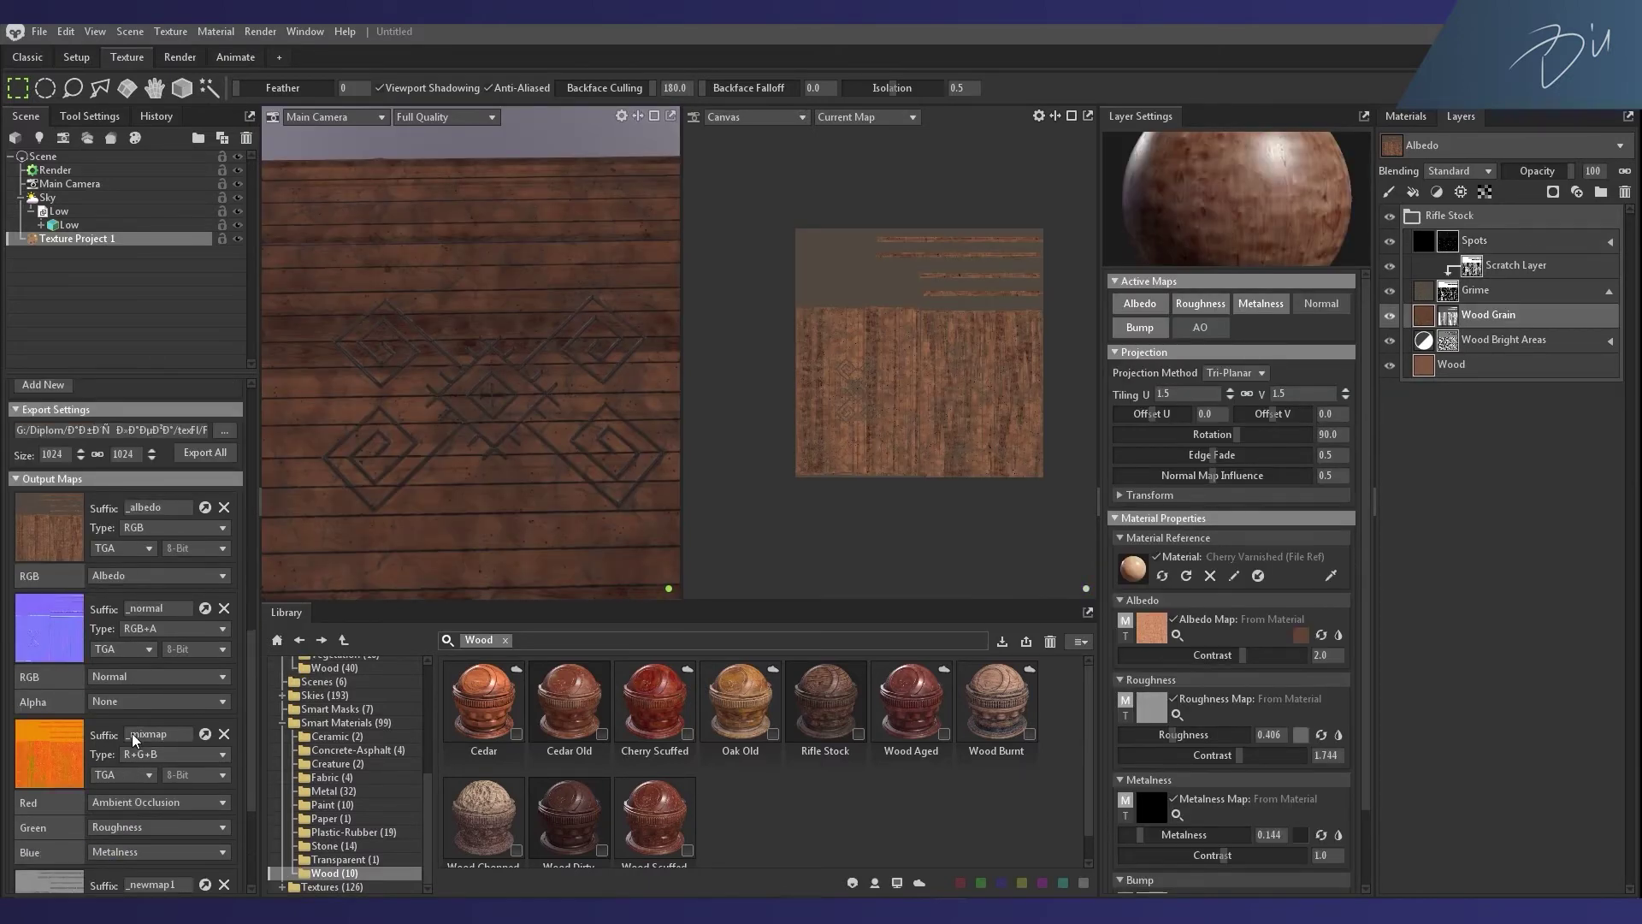
# Step: Set the texture export size to 2048 × 2048 and export all output maps
pyautogui.click(81, 655)
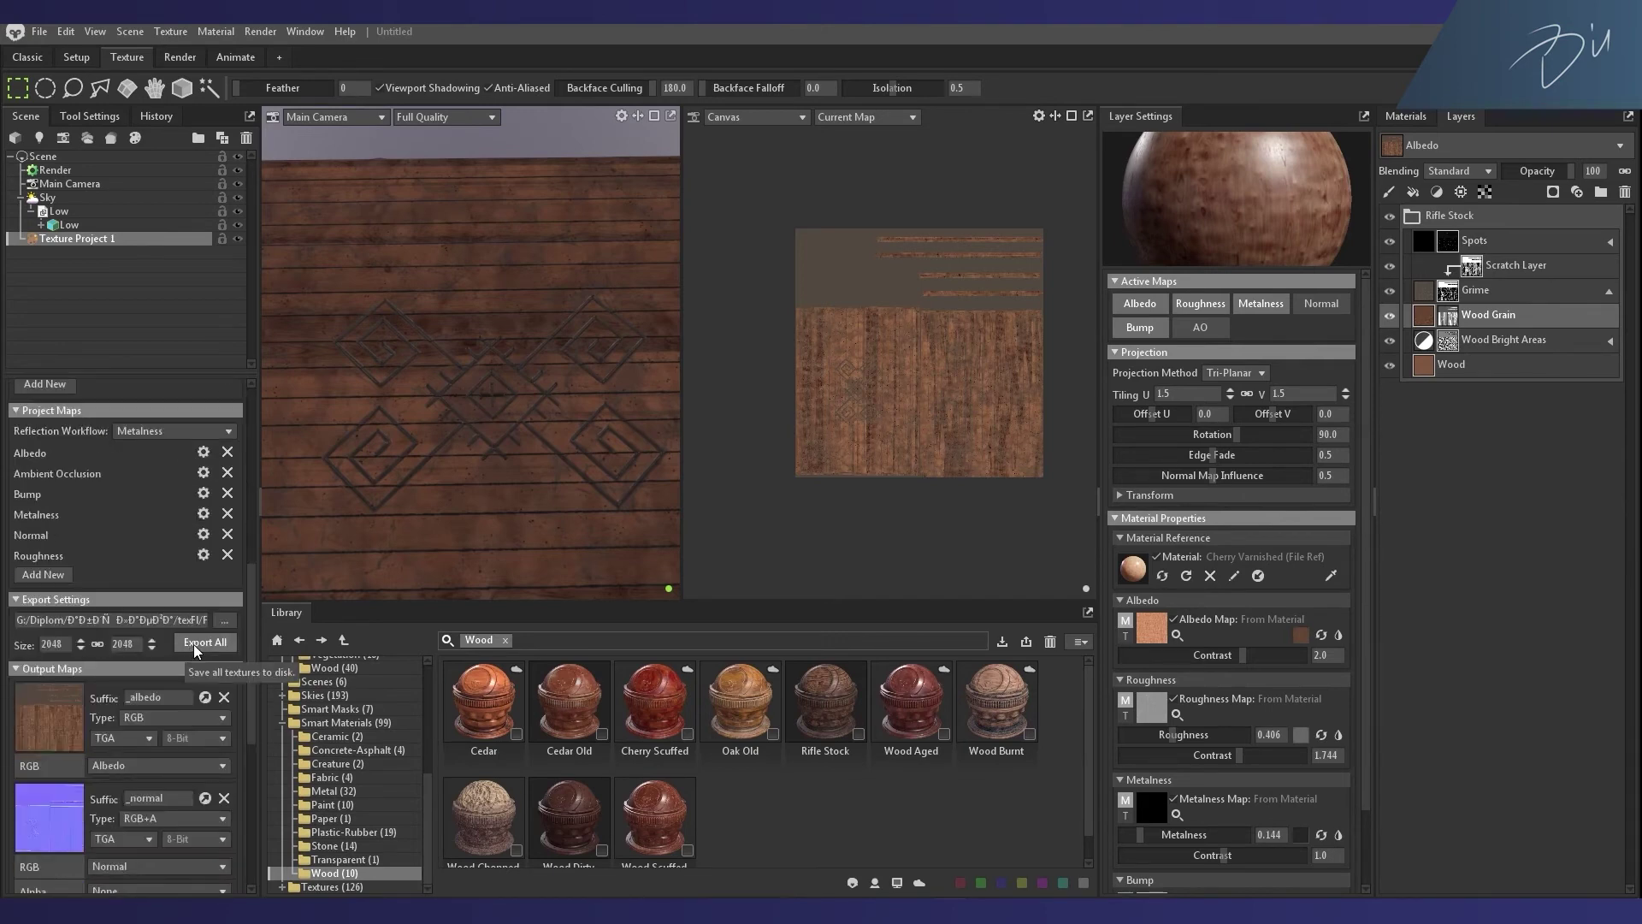
pyautogui.click(194, 644)
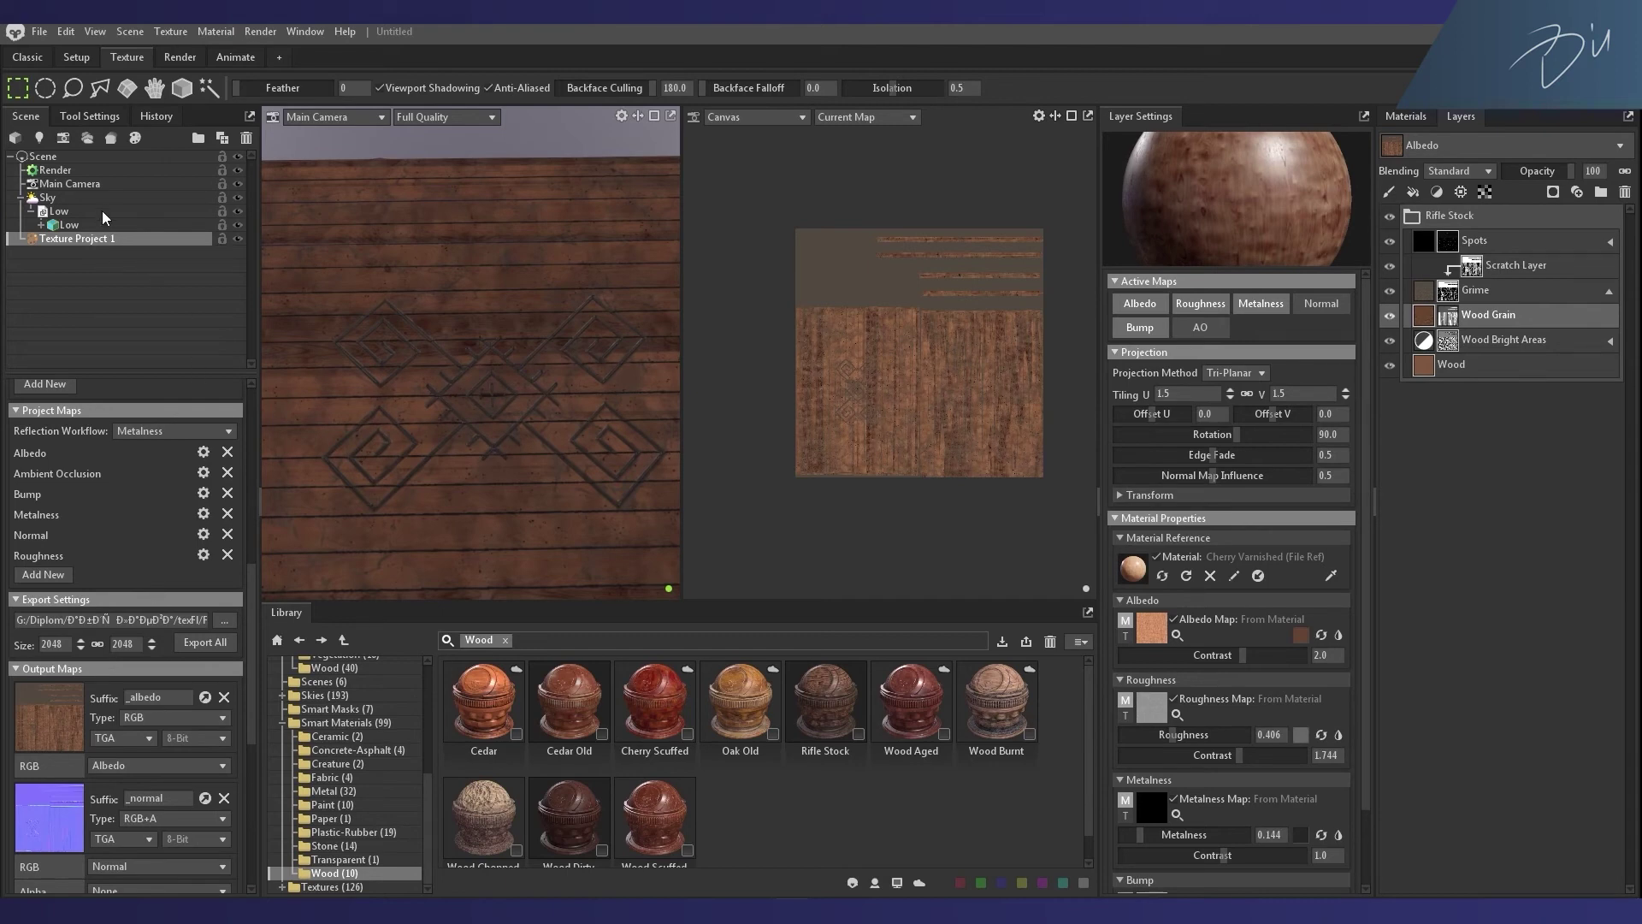
# Step: Switch to the Setup workspace and add a second sky object to the scene
pyautogui.click(57, 199)
pyautogui.click(73, 58)
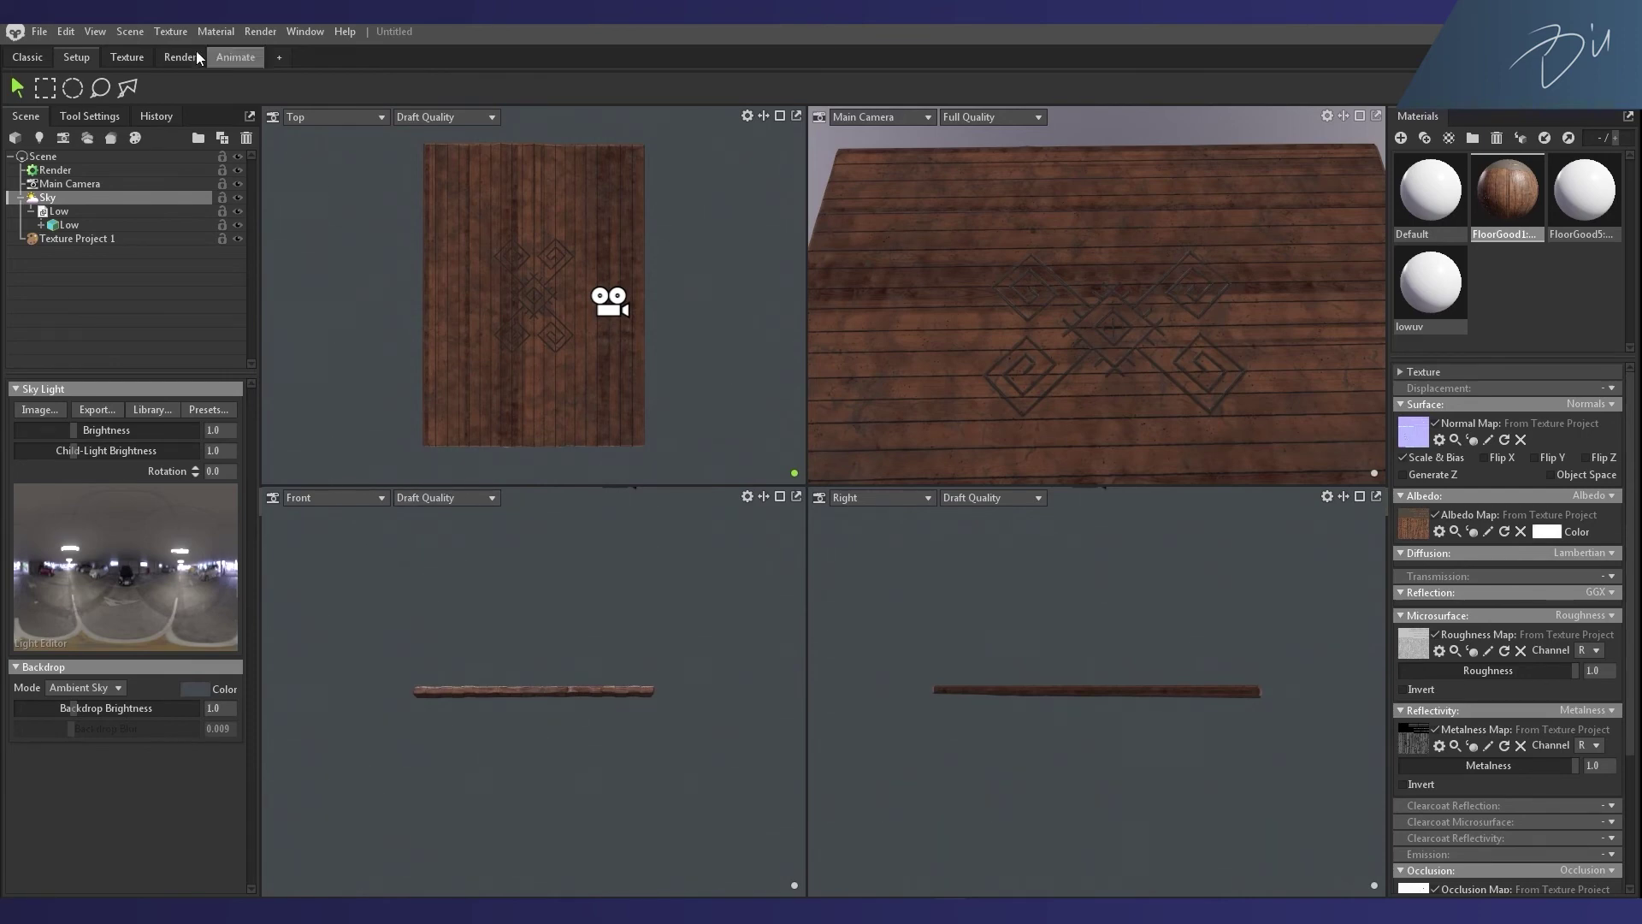
pyautogui.click(128, 32)
pyautogui.moveTo(215, 51)
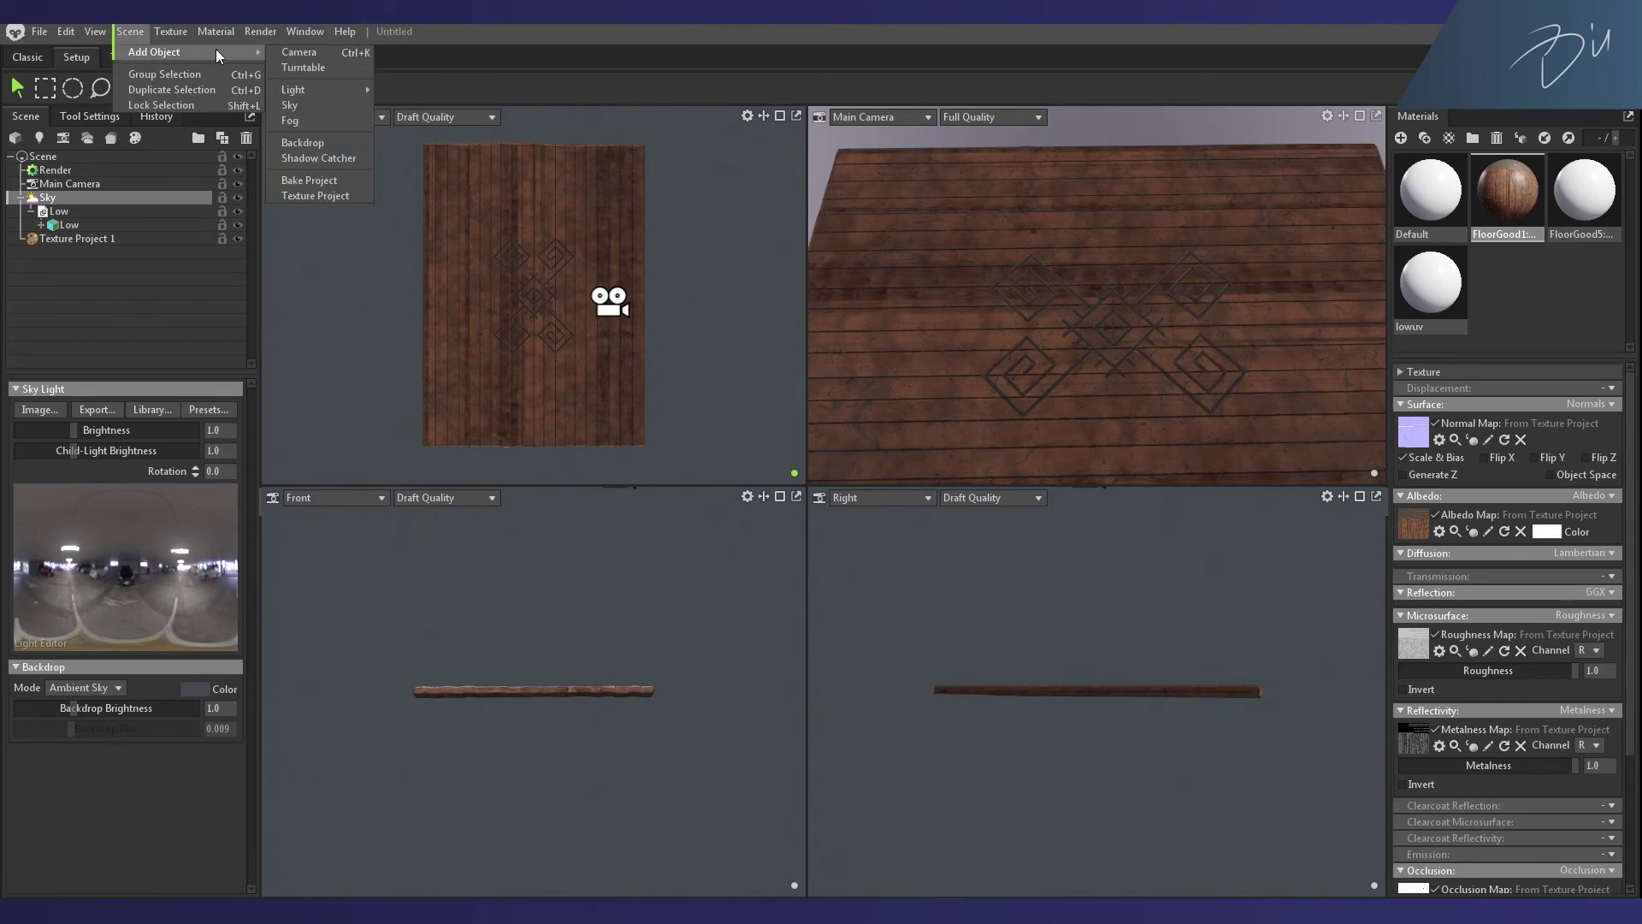
pyautogui.click(310, 104)
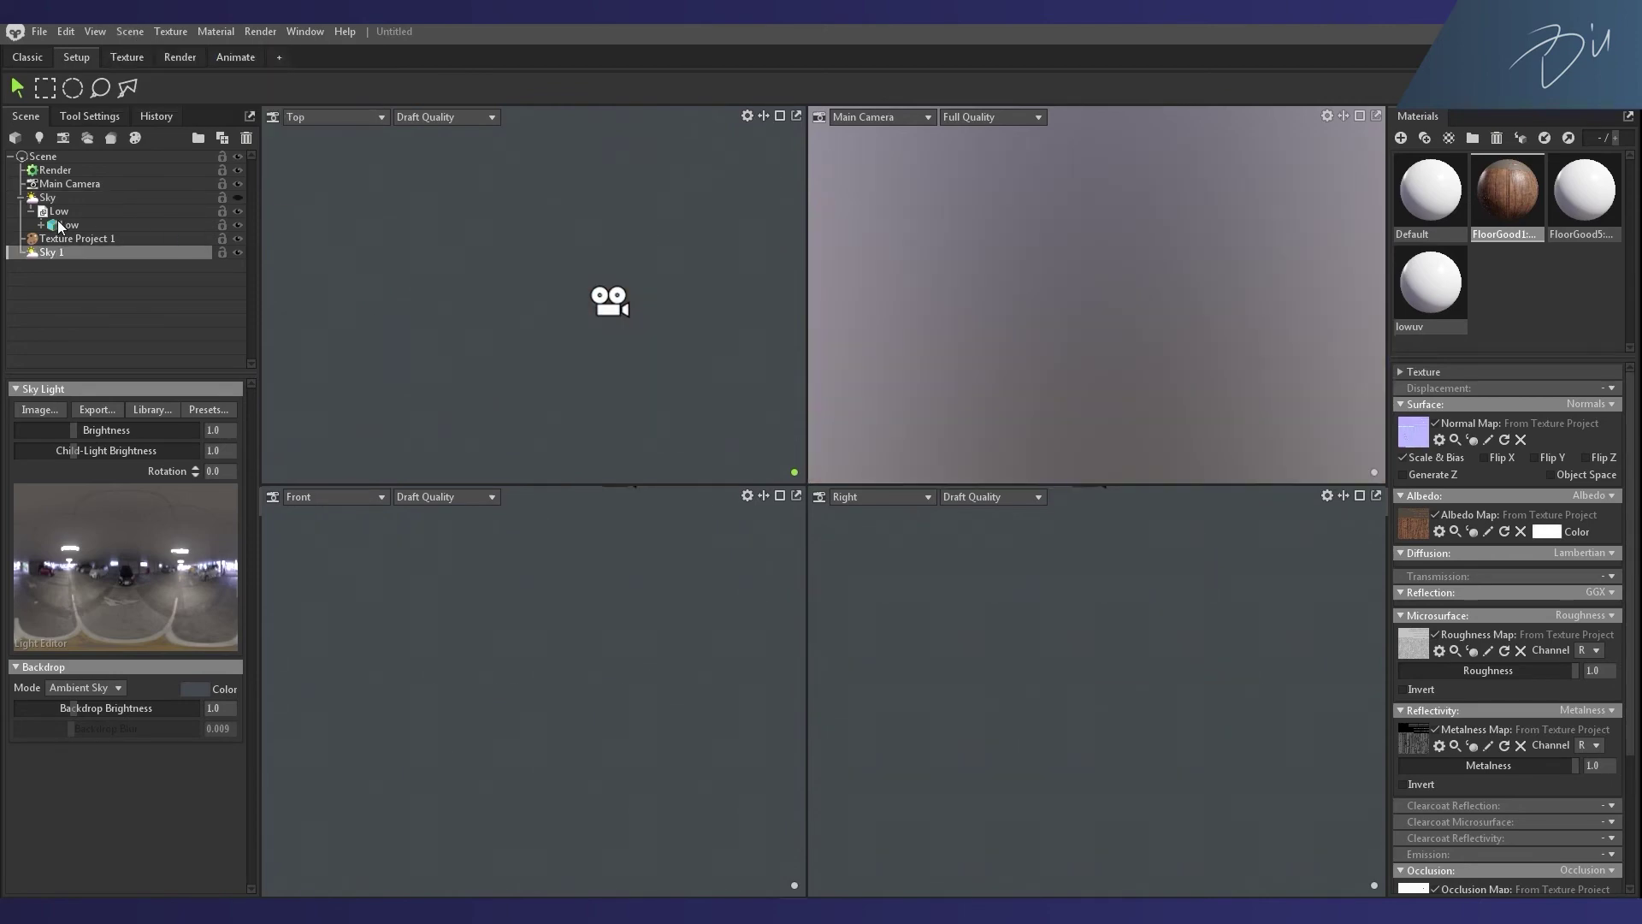
# Step: Compare the second sky with the original sky, make the original one active, and clear the selection
pyautogui.click(76, 253)
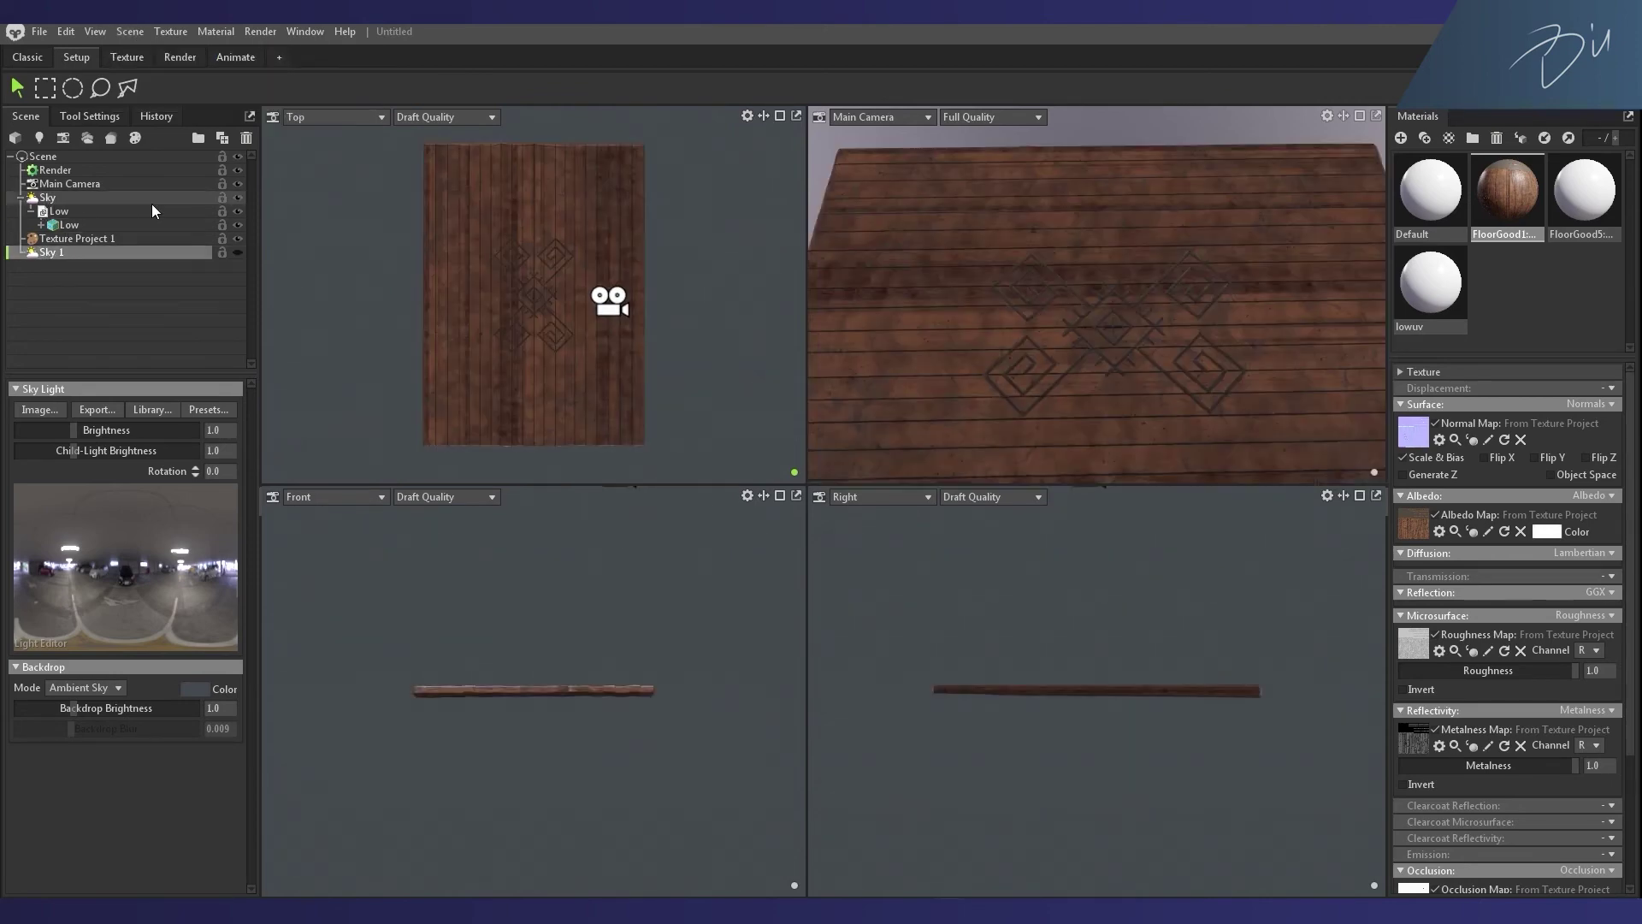
pyautogui.click(132, 197)
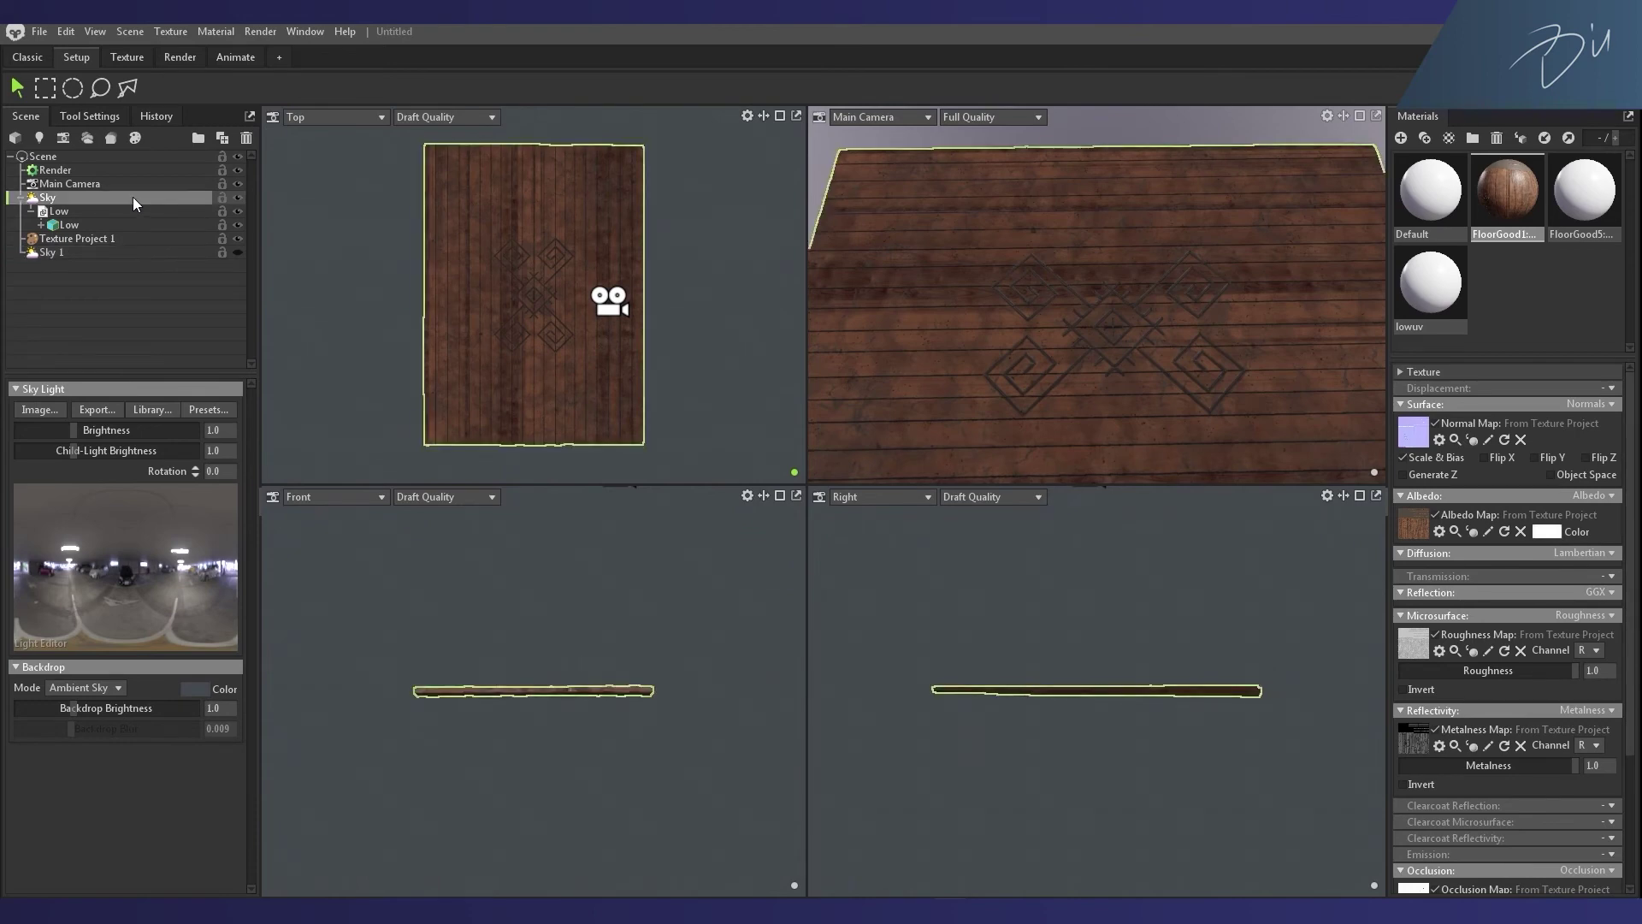
pyautogui.click(169, 269)
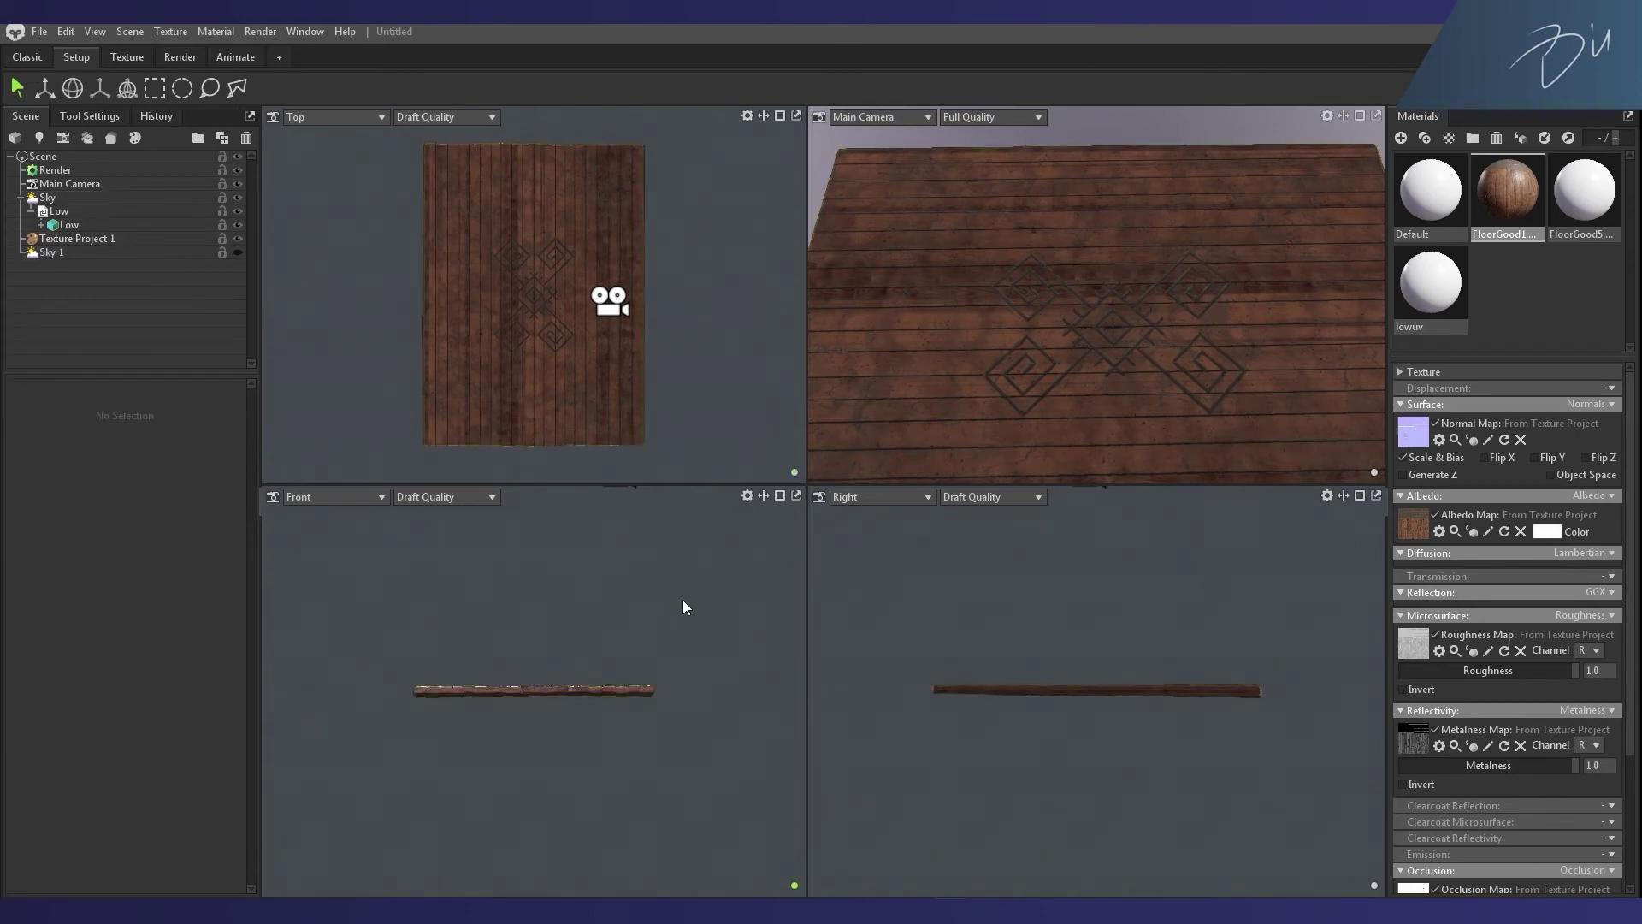
# Step: Add a second sky object to the scene once more and return to the original sky
pyautogui.click(51, 252)
pyautogui.click(130, 32)
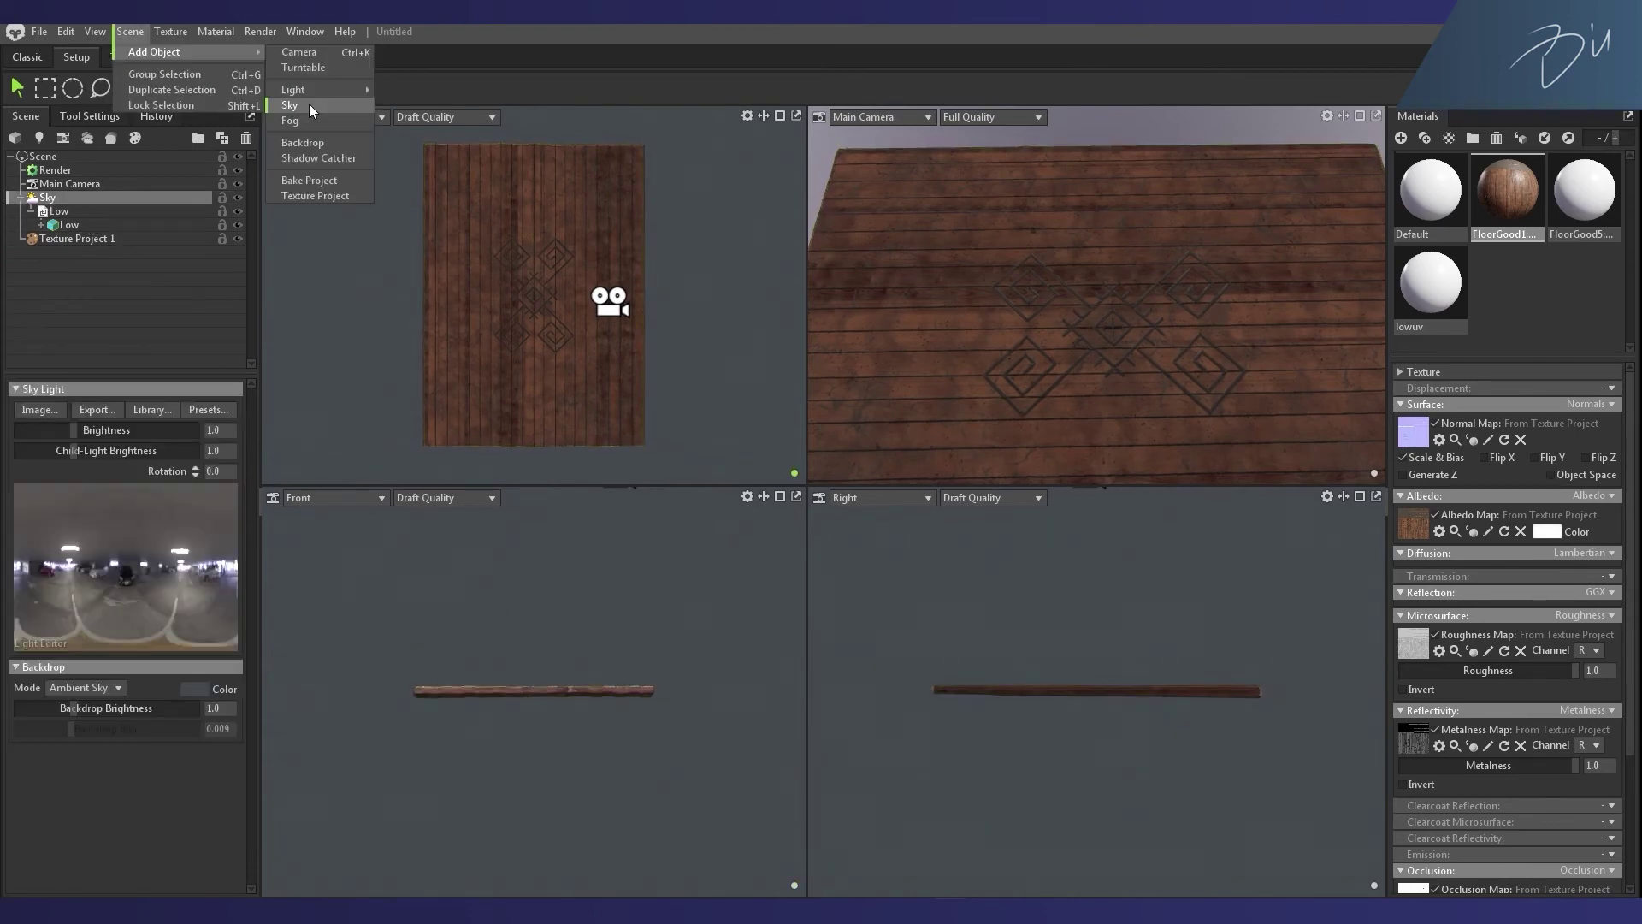
pyautogui.click(310, 104)
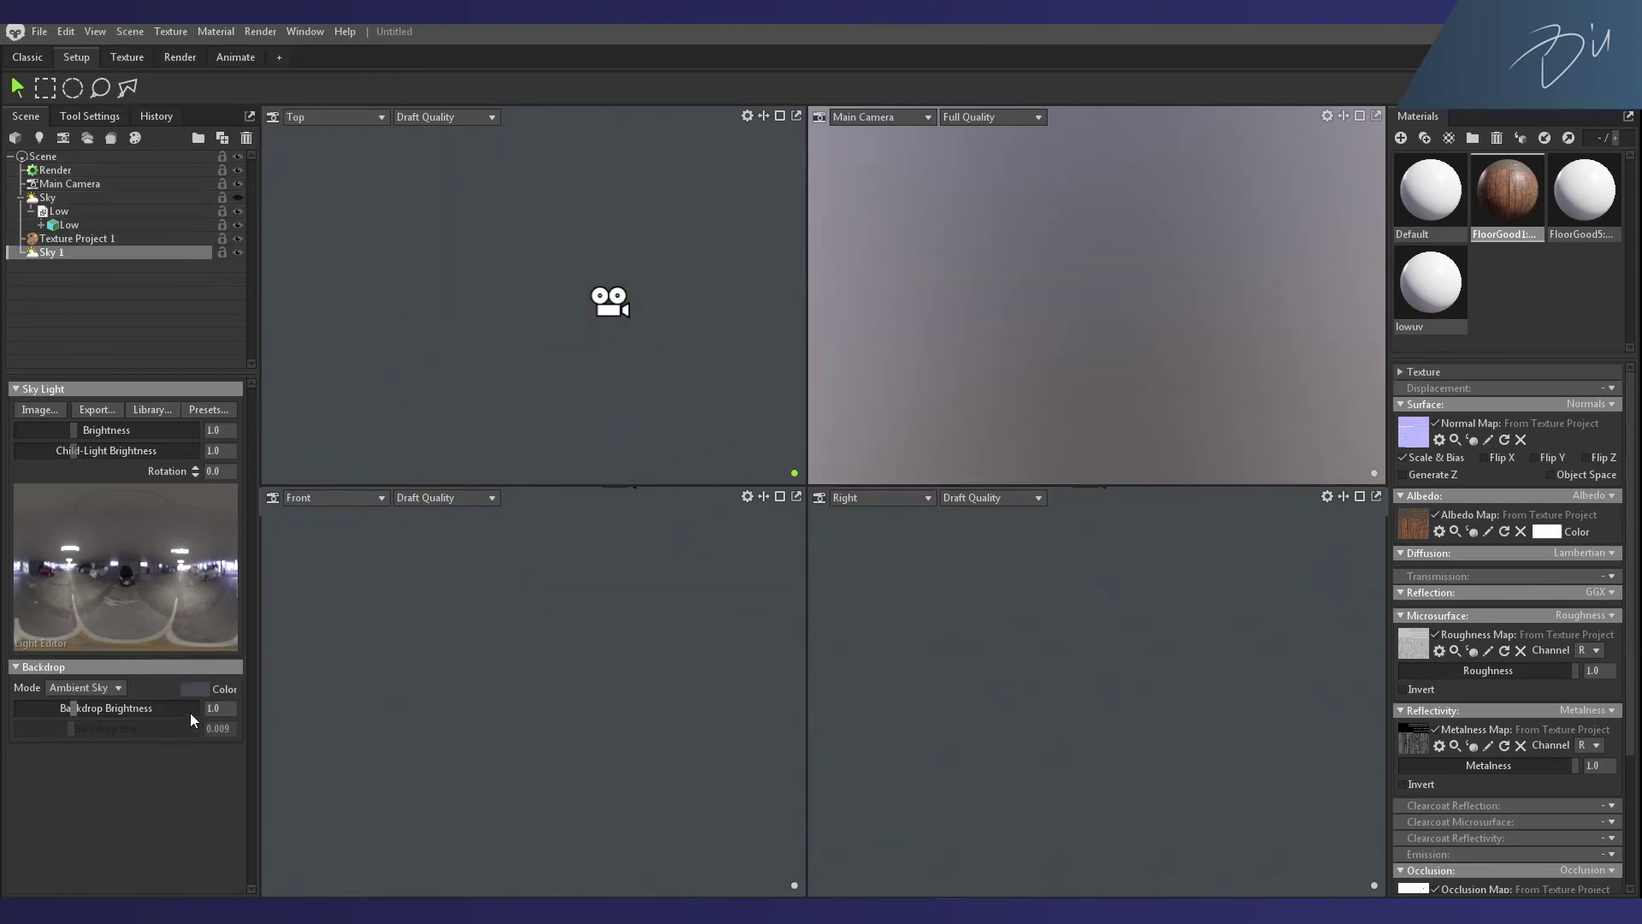
pyautogui.hotkey('ctrl', 'z')
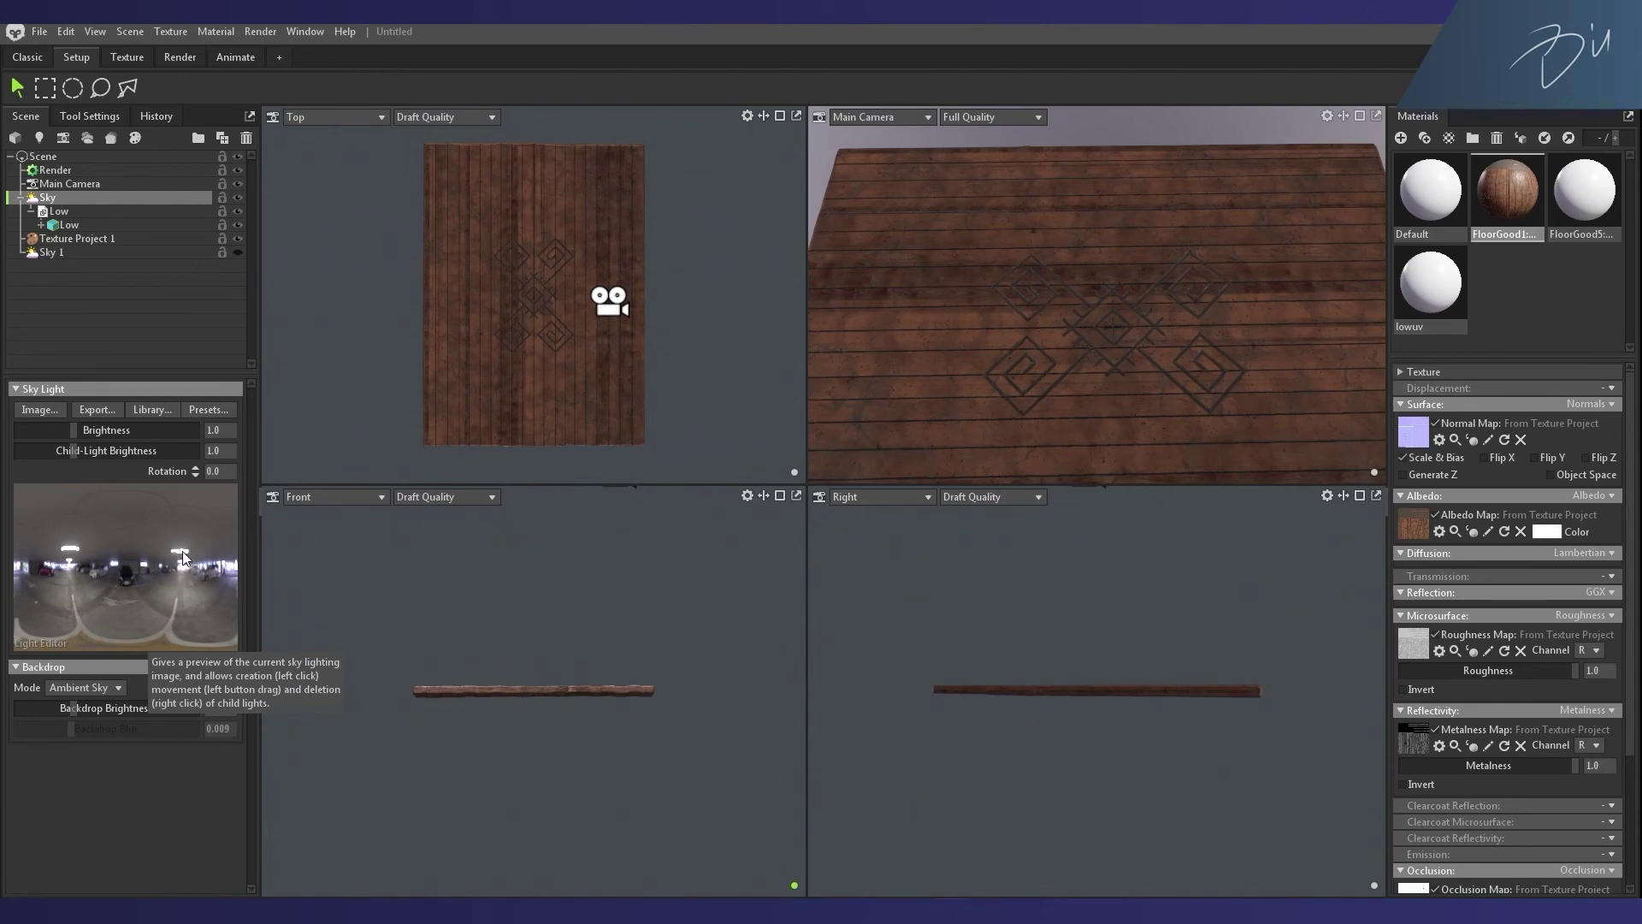
# Step: Create a child light on the right-hand ceiling lamp in the original sky's lighting preview and adjust its position
pyautogui.click(183, 558)
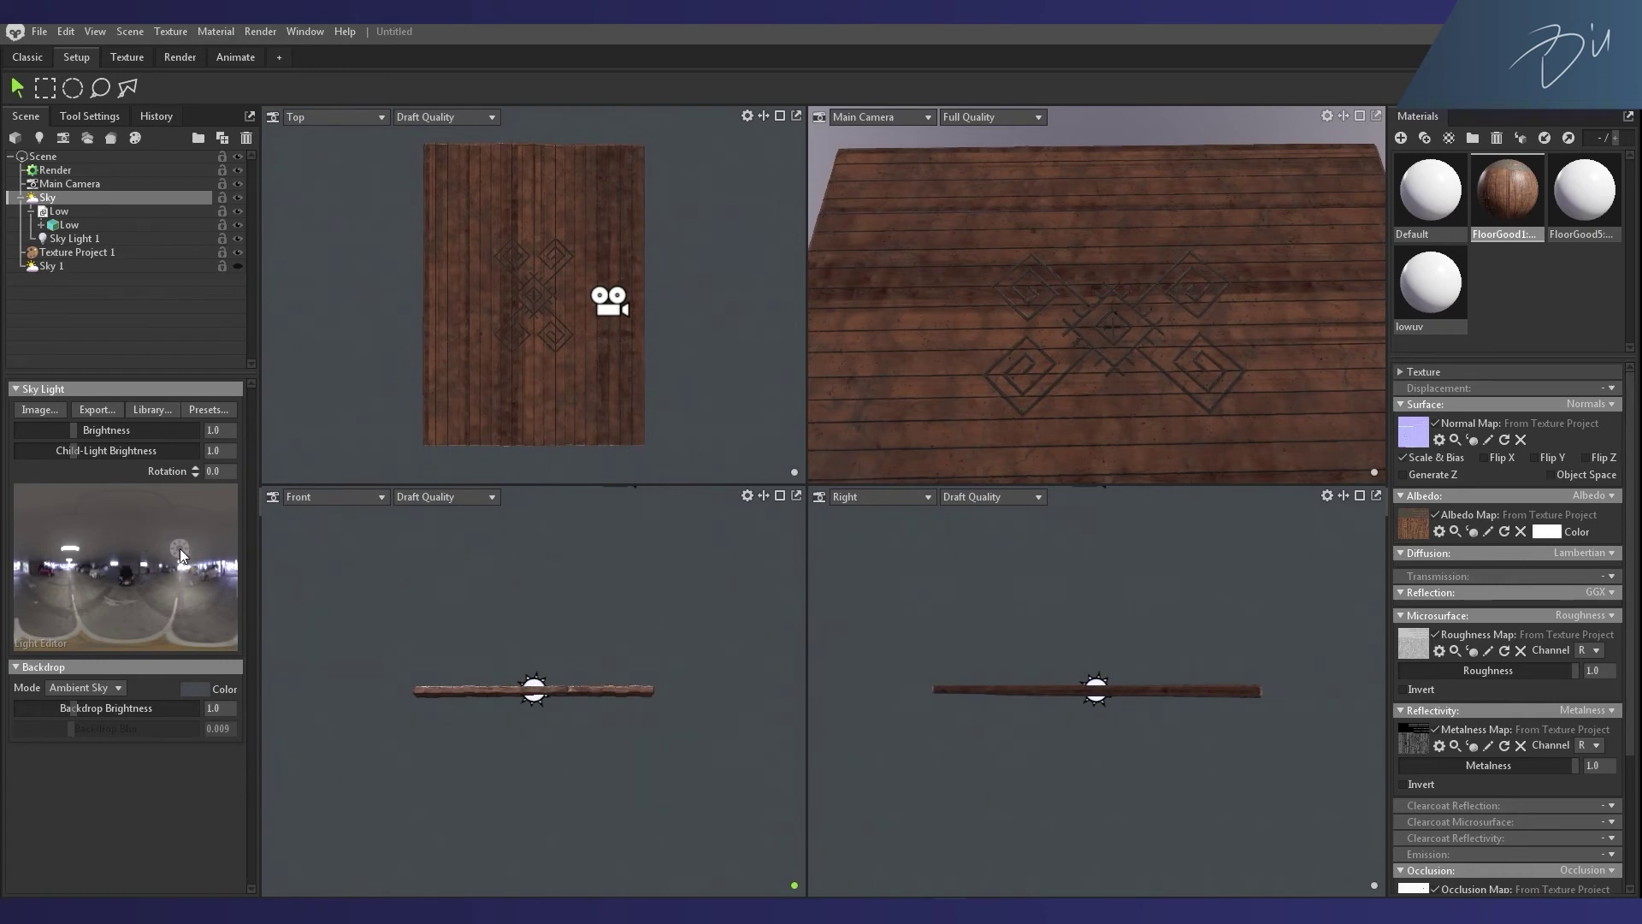
pyautogui.moveTo(182, 556)
pyautogui.mouseDown()
pyautogui.moveTo(113, 558)
pyautogui.moveTo(183, 560)
pyautogui.mouseUp()
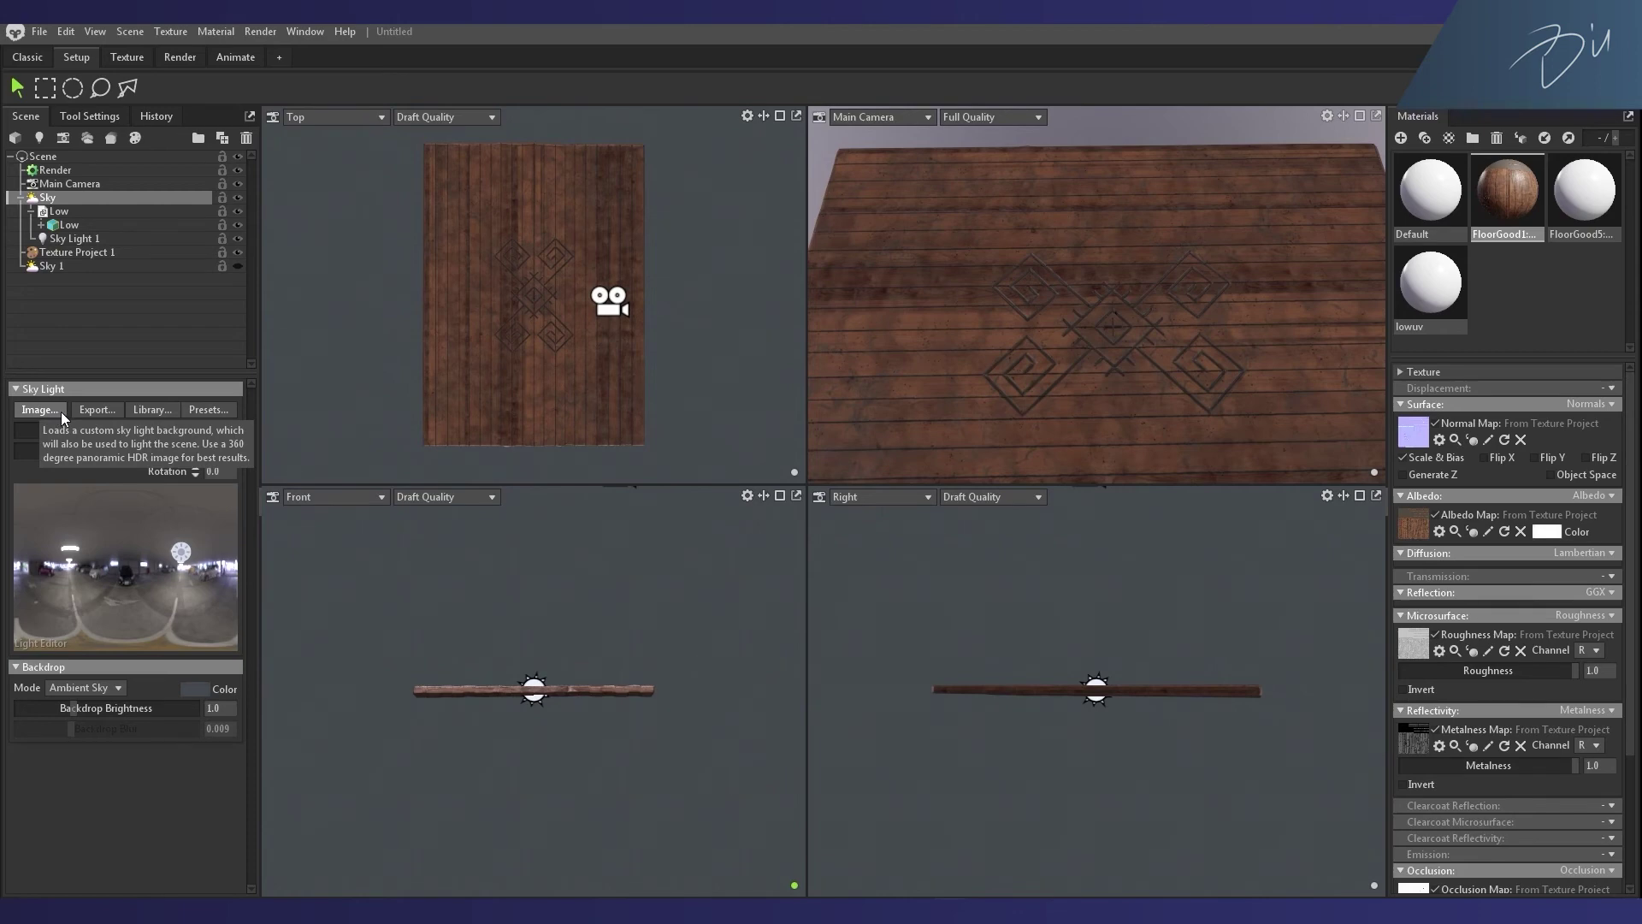
# Step: Browse the library's sky categories and apply the Bridge Oakland Bay sky from Morning to the scene
pyautogui.click(224, 409)
pyautogui.doubleClick(563, 521)
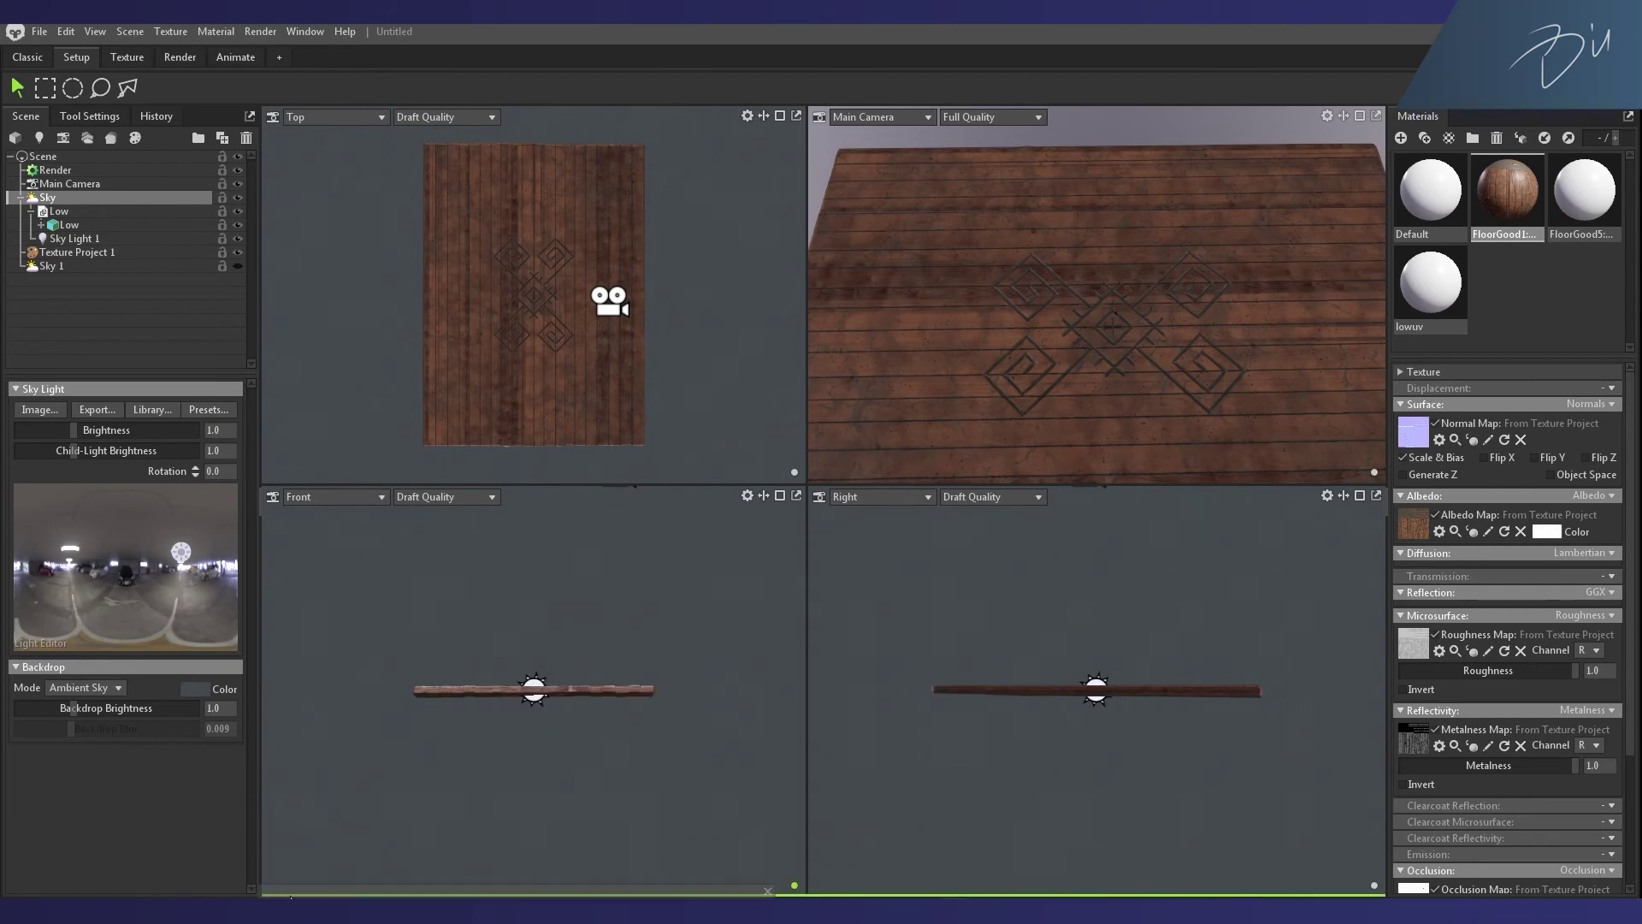
pyautogui.click(282, 695)
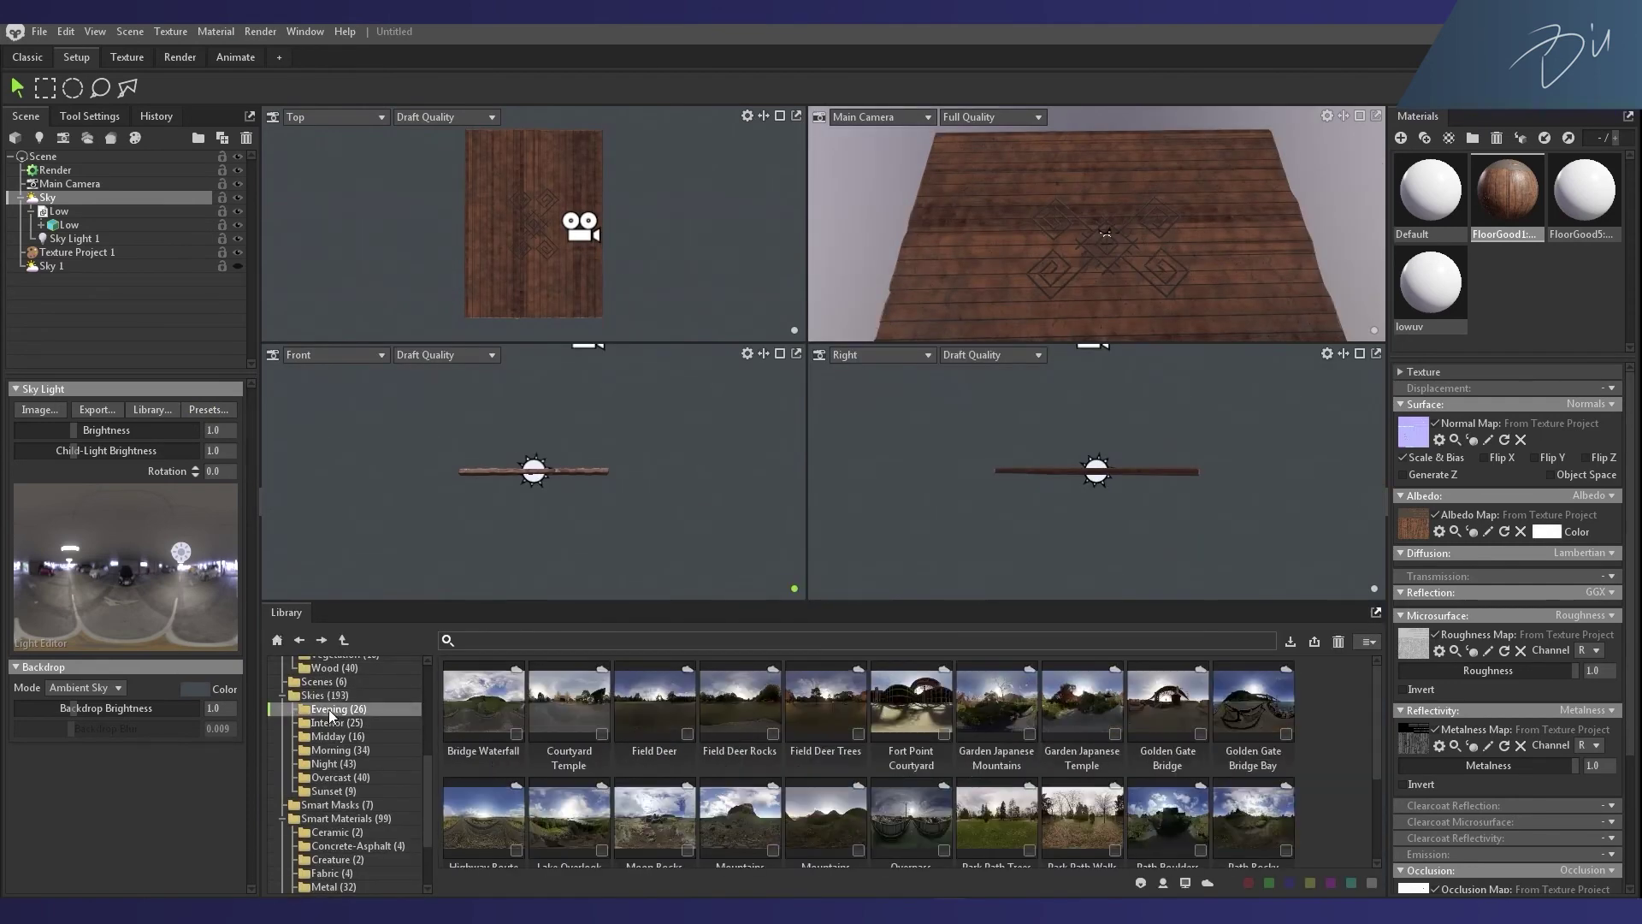
pyautogui.click(323, 723)
pyautogui.click(338, 750)
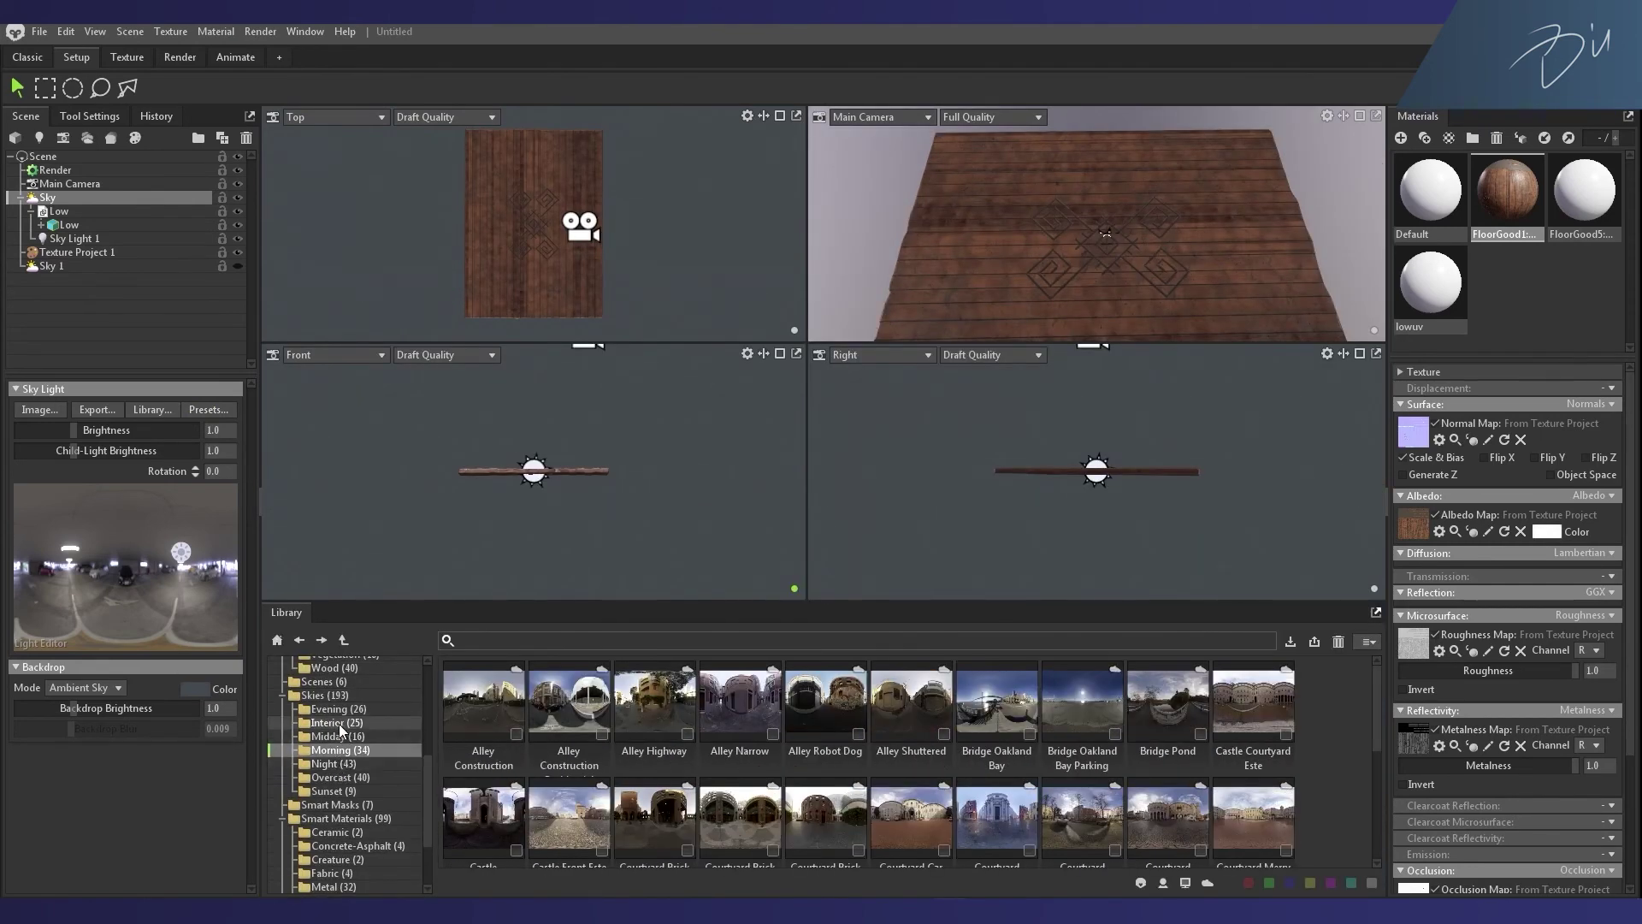
pyautogui.doubleClick(1000, 702)
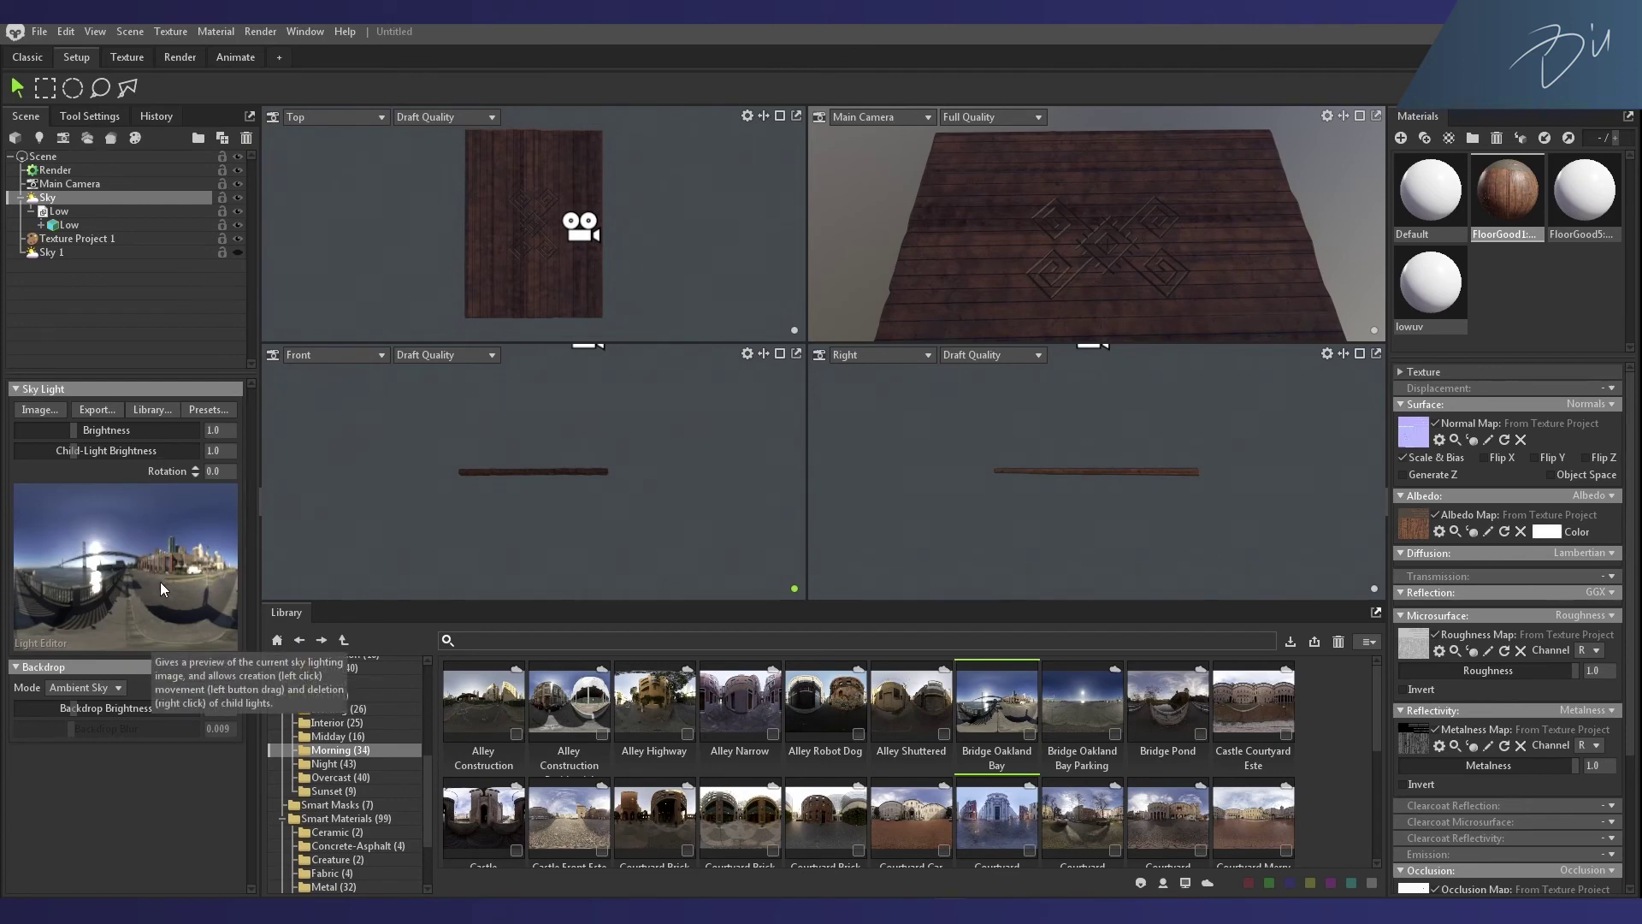
# Step: Add a new spot light to the scene and enlarge the viewports to show it
pyautogui.click(40, 138)
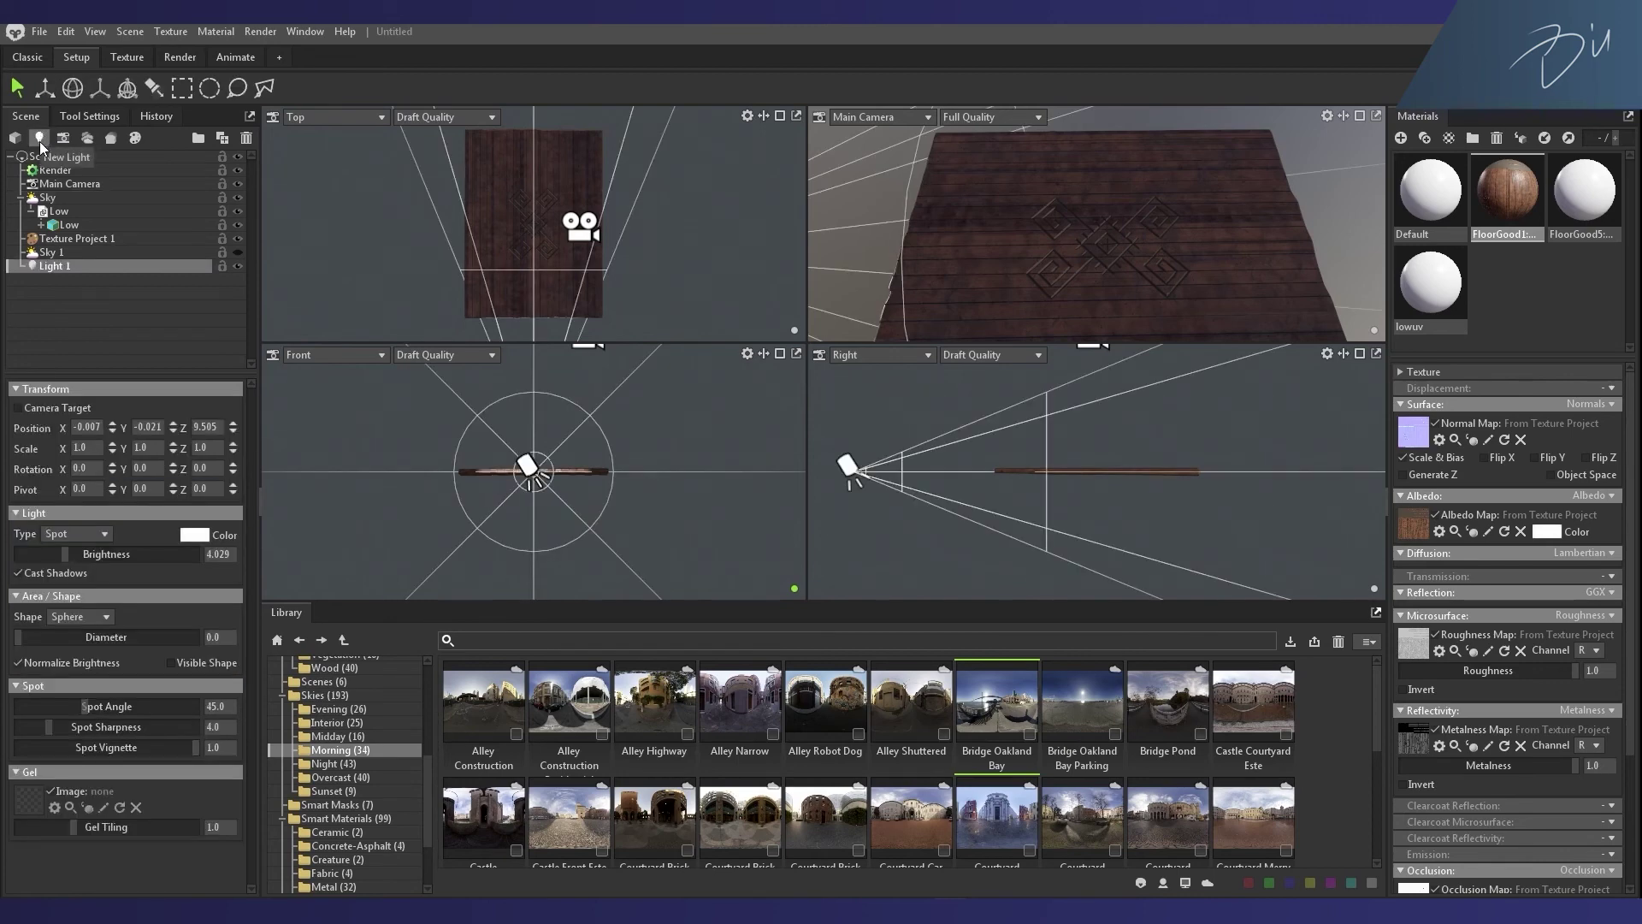
pyautogui.scroll(-5, 571, 525)
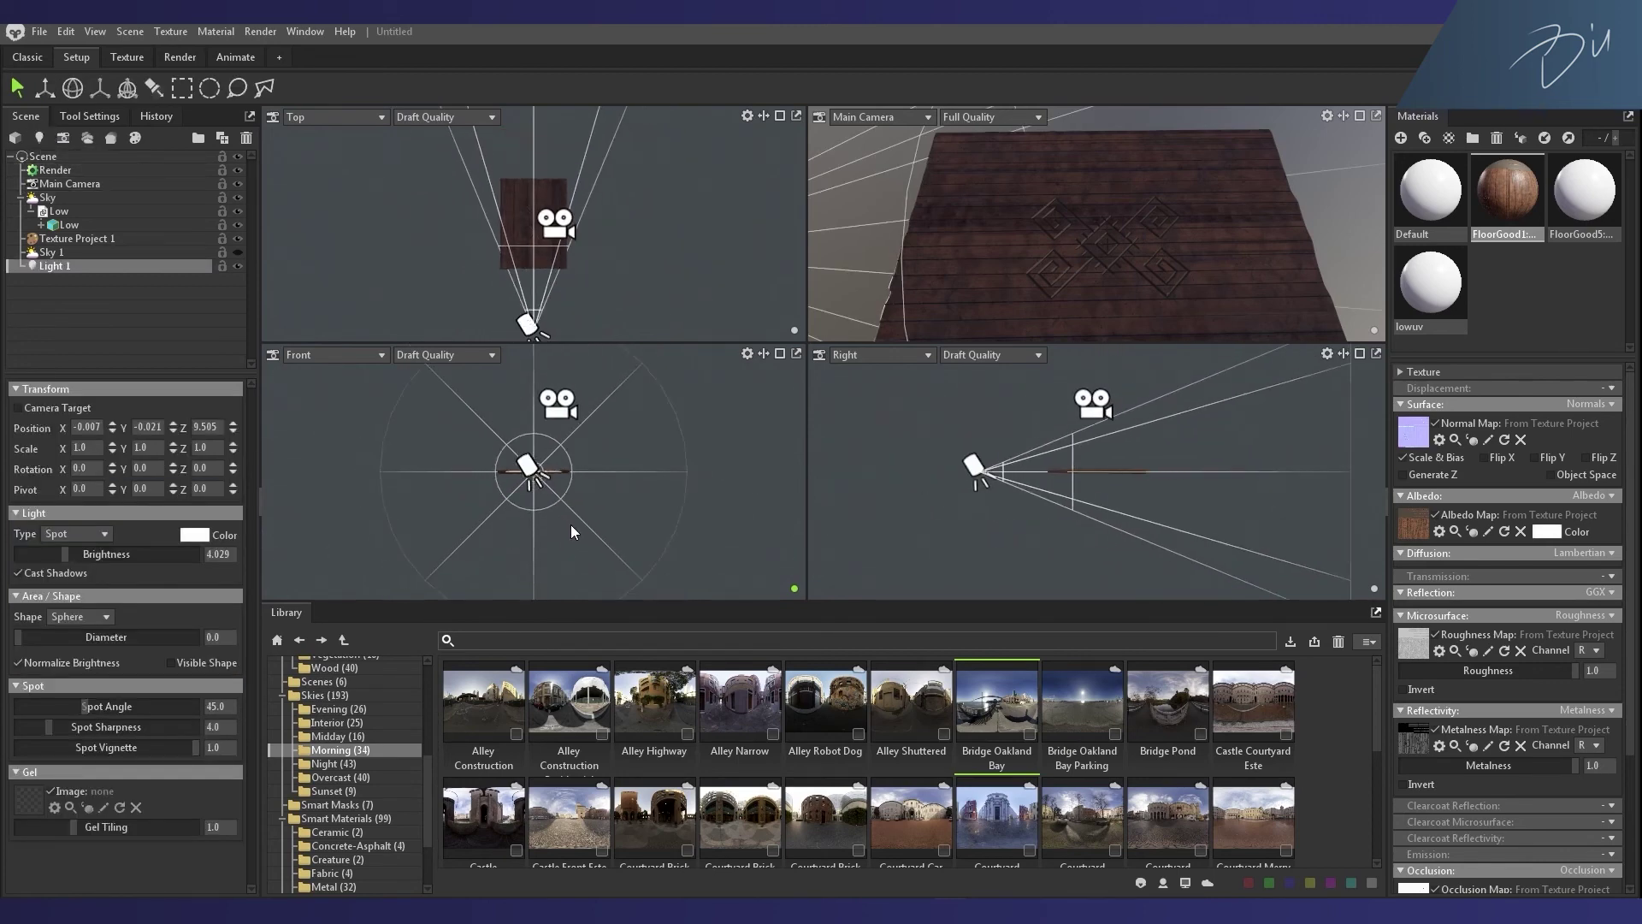
pyautogui.moveTo(573, 603); pyautogui.dragTo(587, 740)
pyautogui.click(130, 31)
pyautogui.moveTo(196, 53)
pyautogui.moveTo(346, 97)
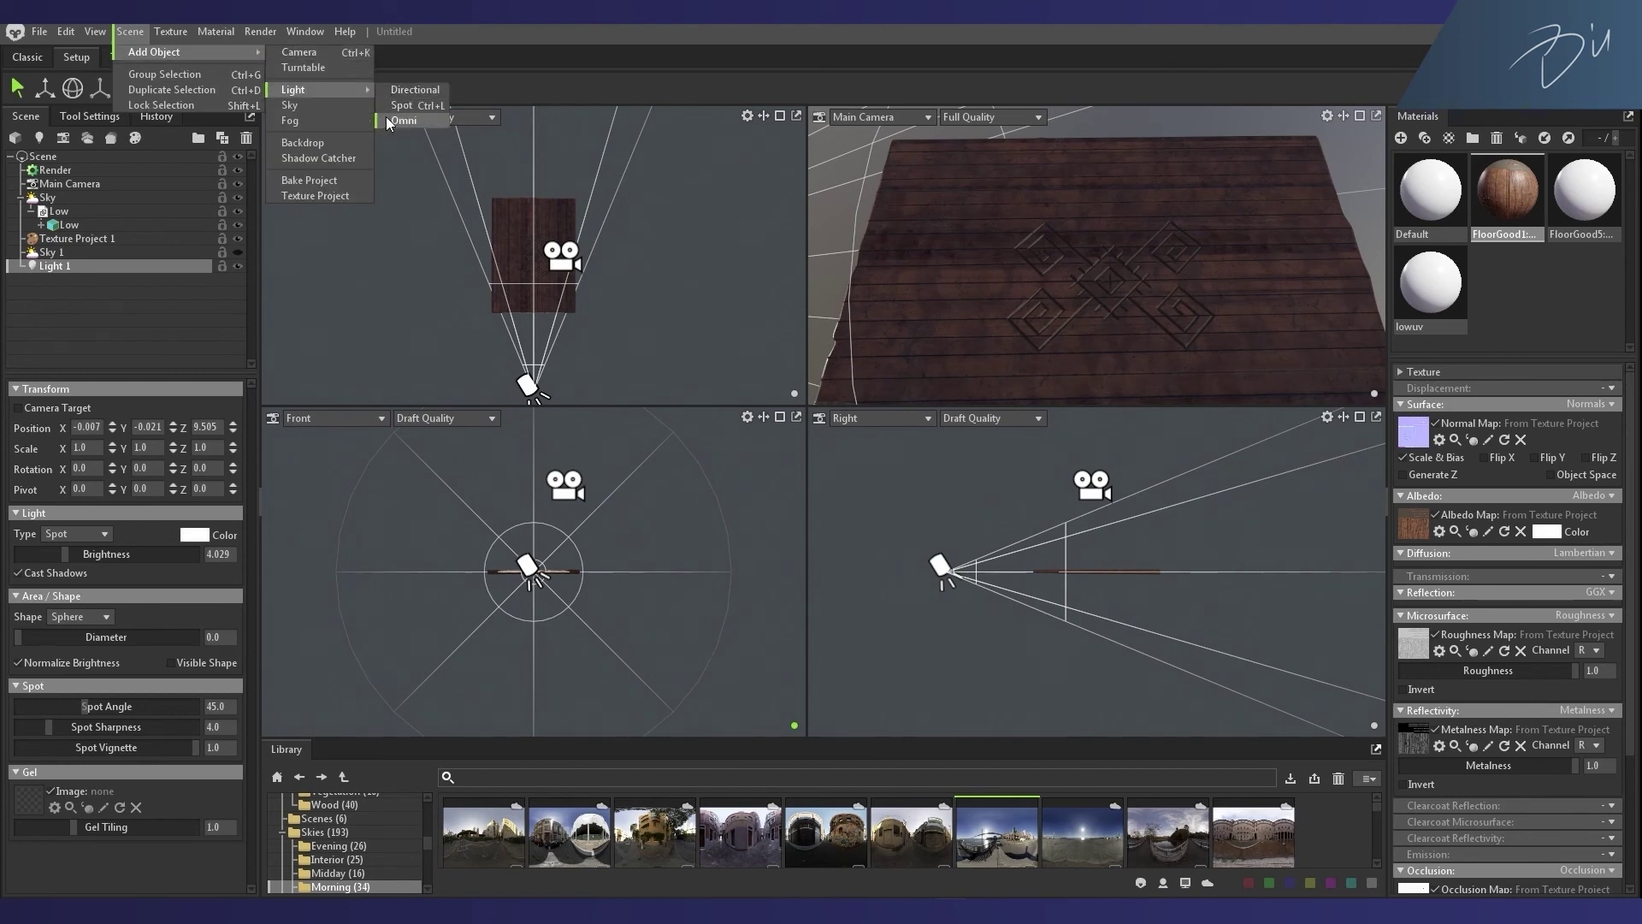
pyautogui.click(128, 316)
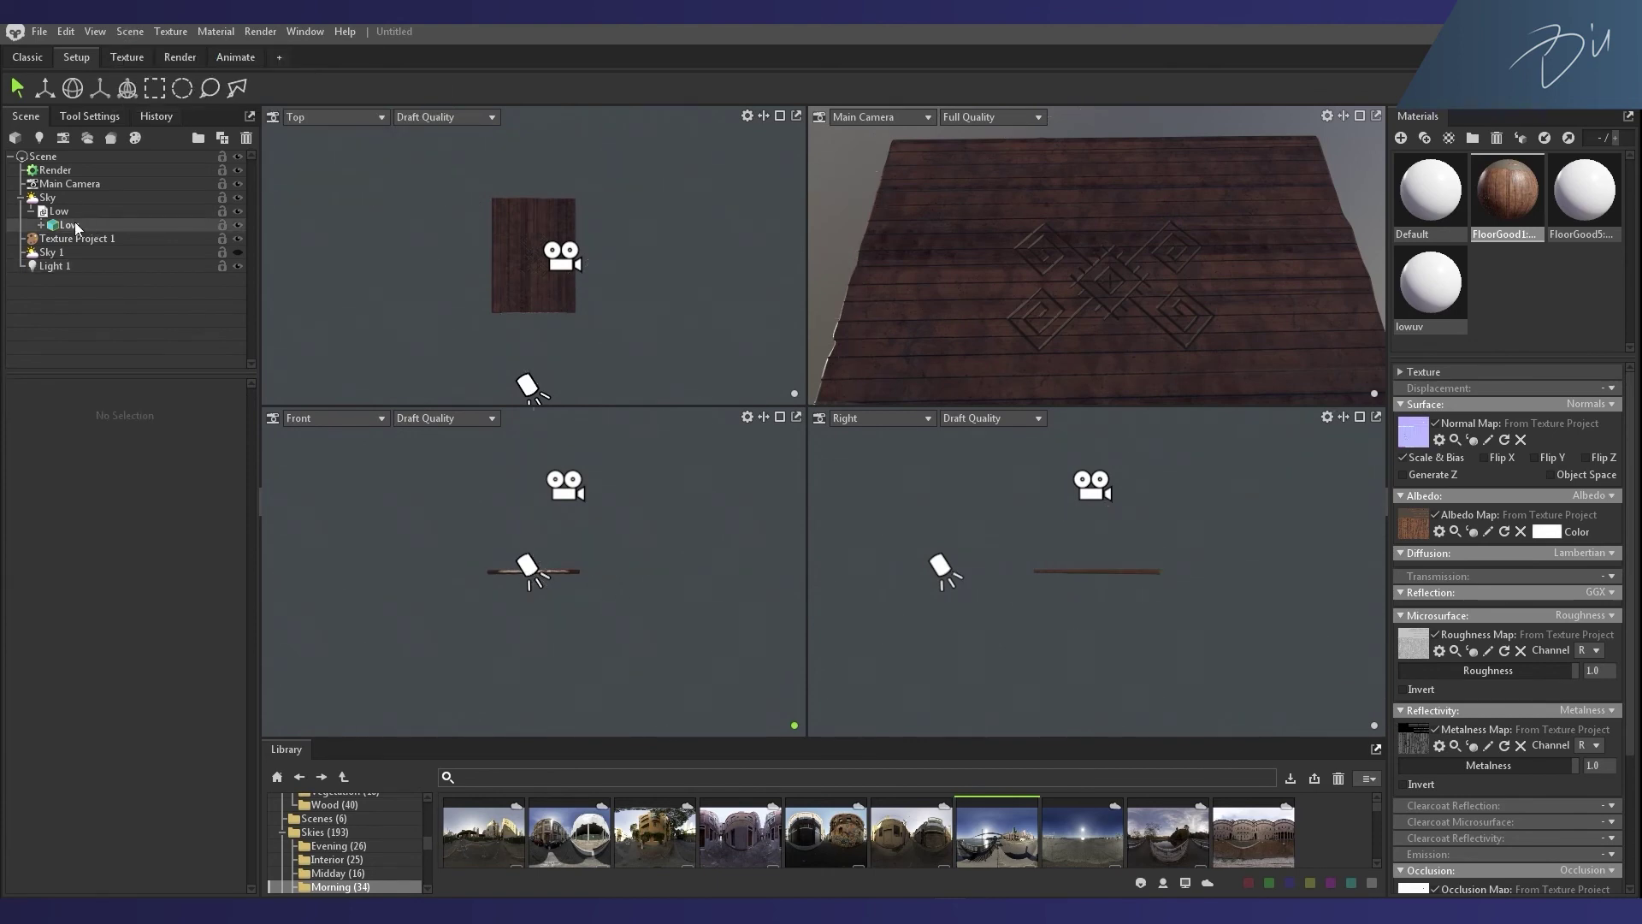
# Step: Select the new light and set its brightness to about 4.11, keeping the Spot type and the Sphere area shape
pyautogui.click(58, 266)
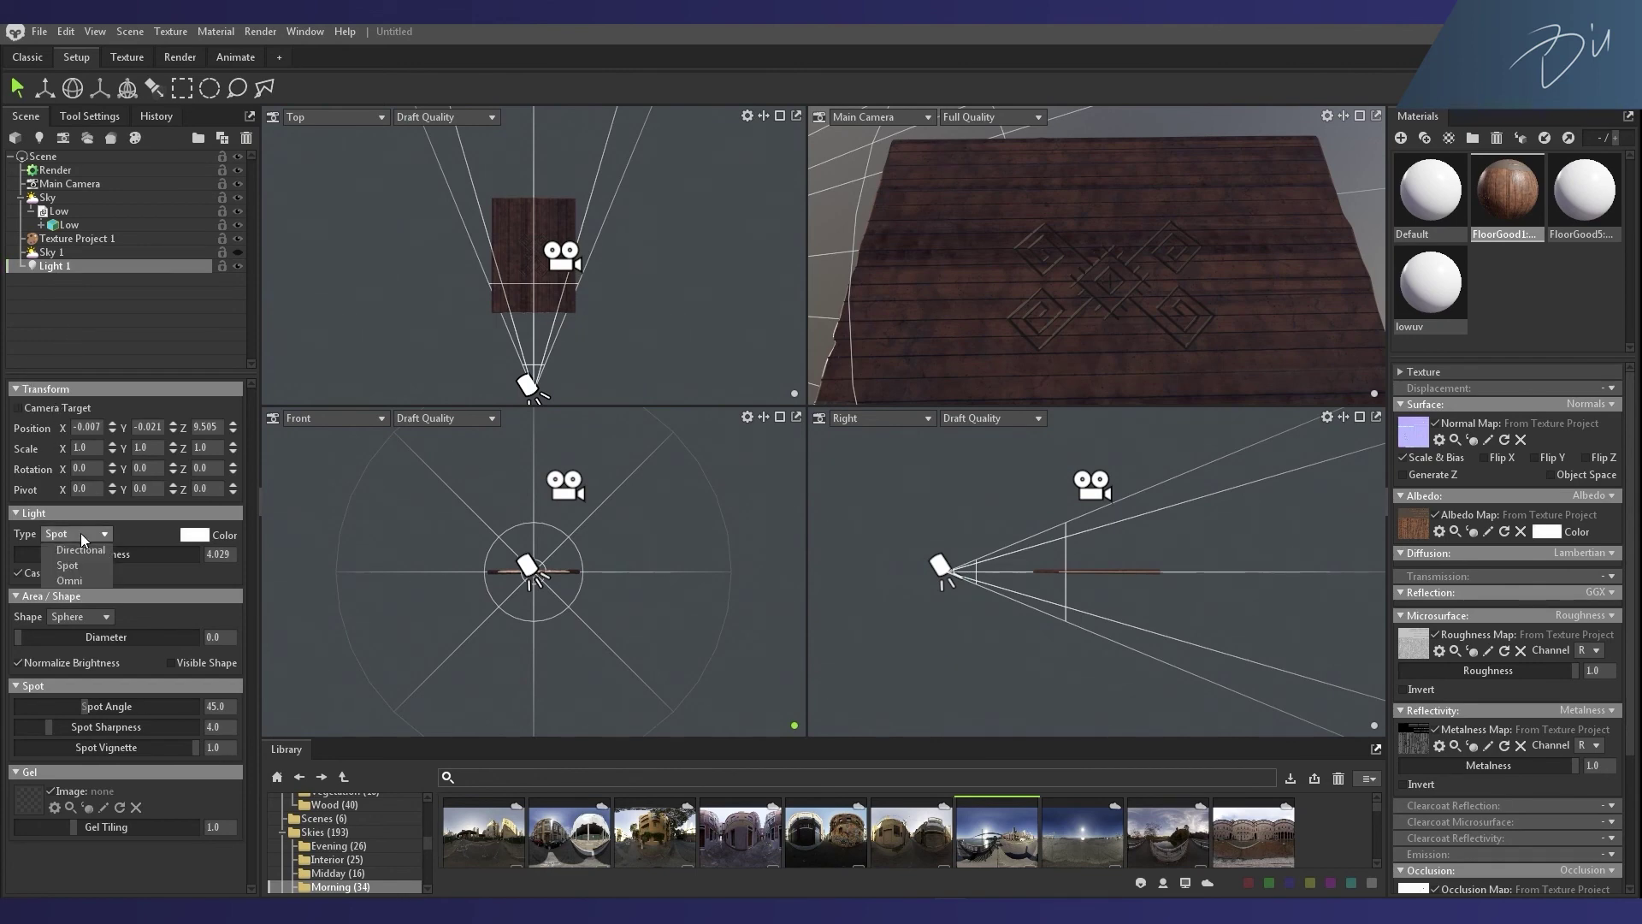
pyautogui.moveTo(65, 560); pyautogui.dragTo(69, 560)
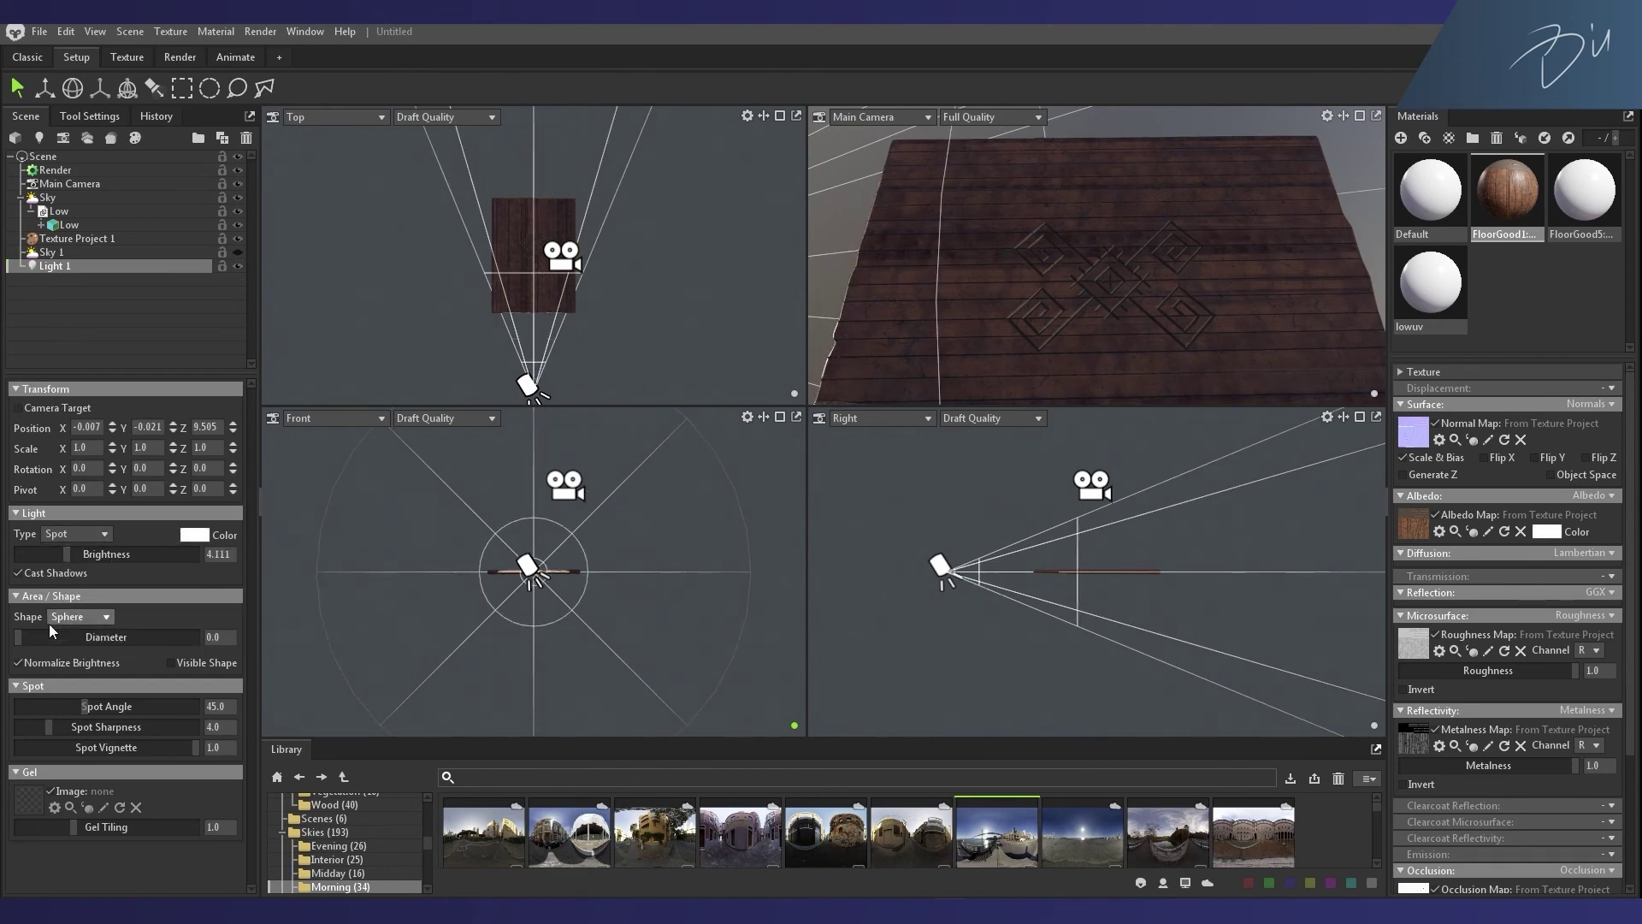
pyautogui.click(75, 617)
pyautogui.click(75, 632)
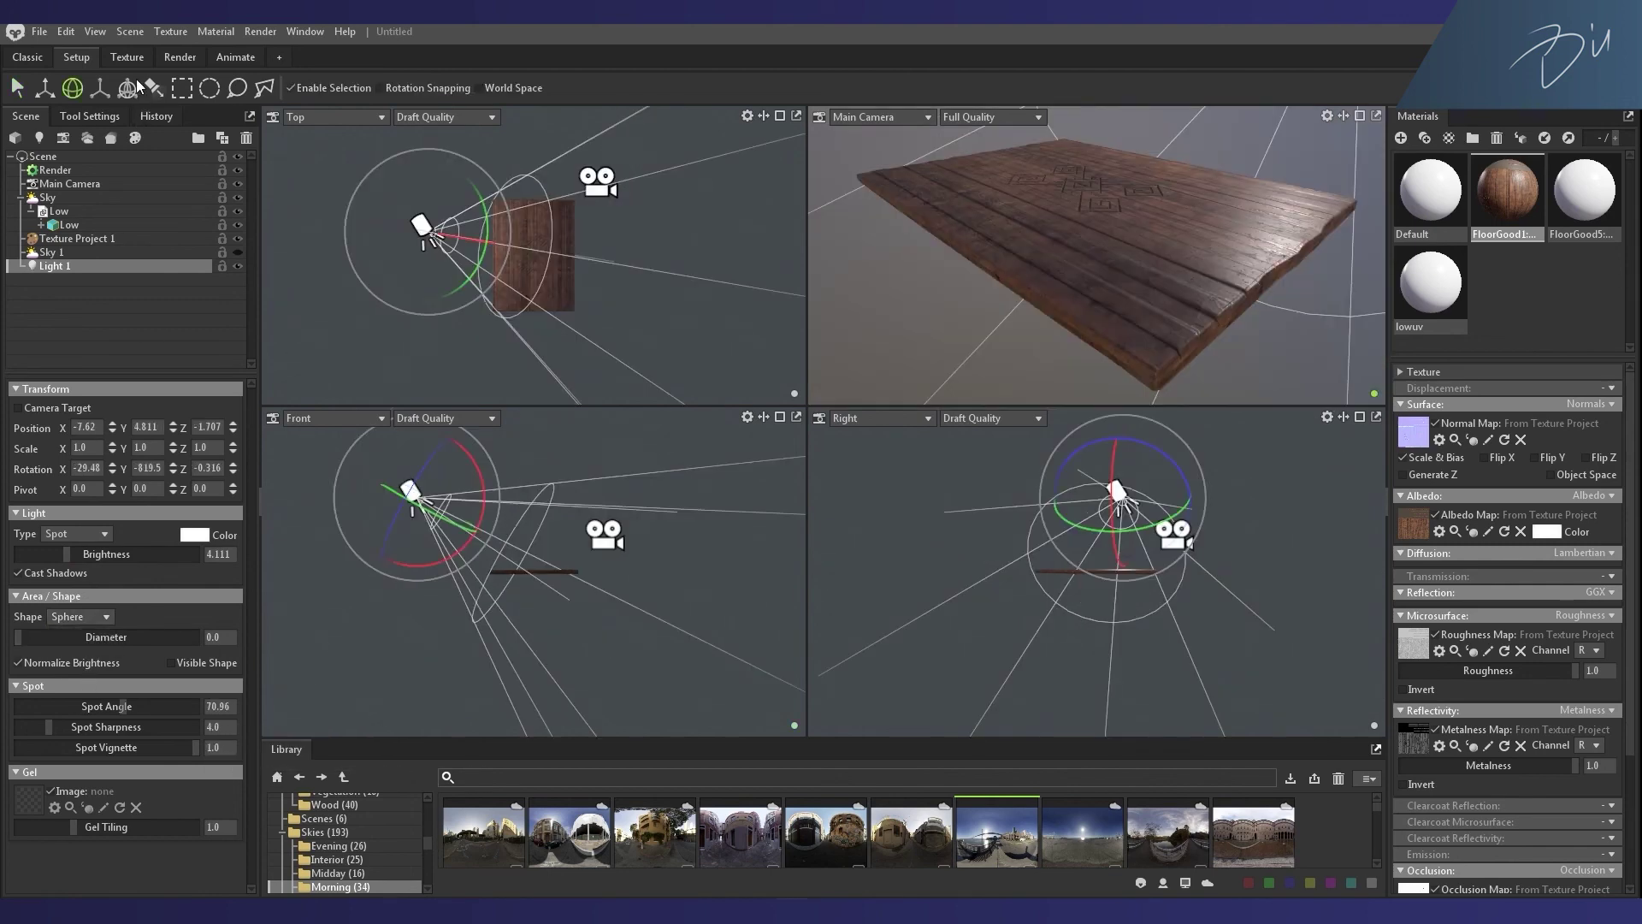
# Step: Look through the kinds of objects that can be added and add a second camera to the scene
pyautogui.click(130, 32)
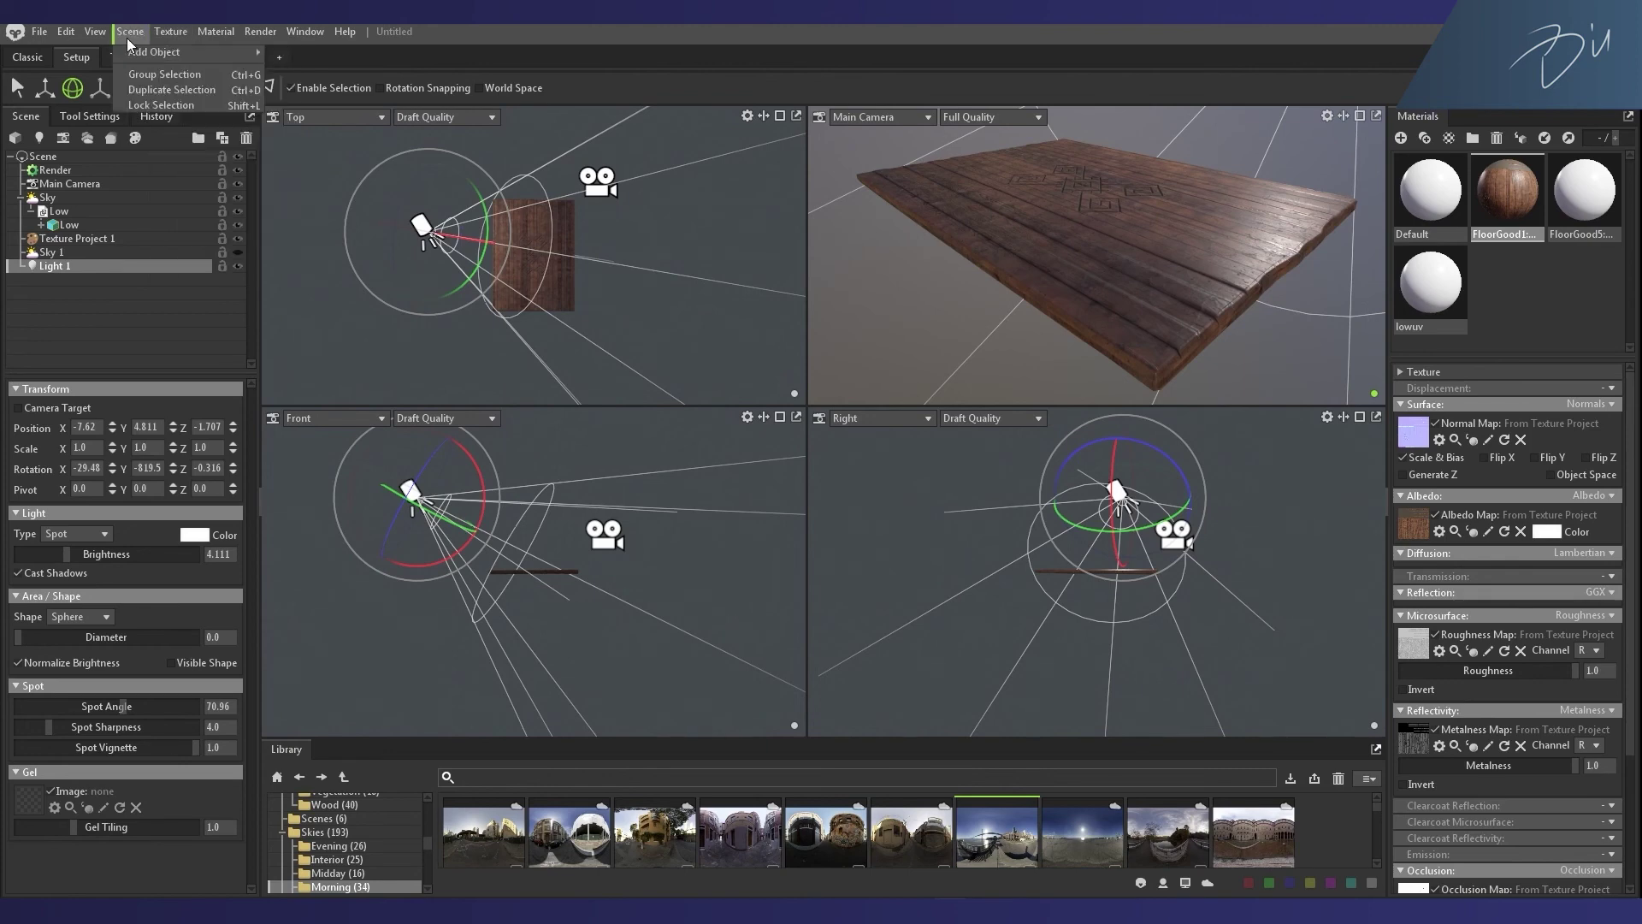
pyautogui.moveTo(156, 56)
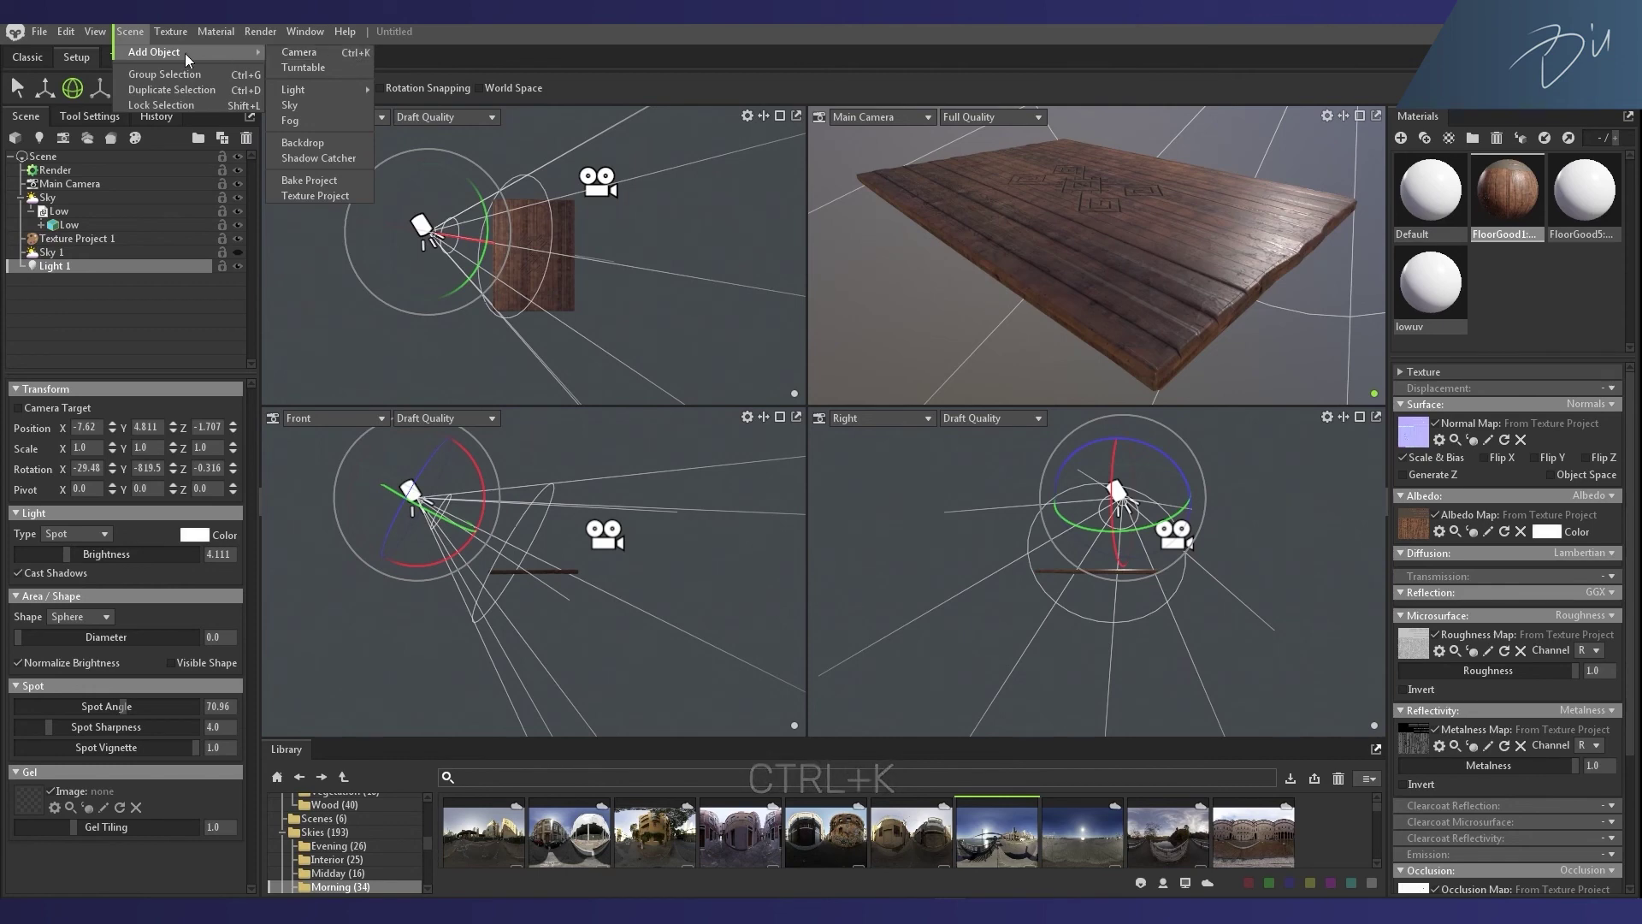
pyautogui.click(65, 138)
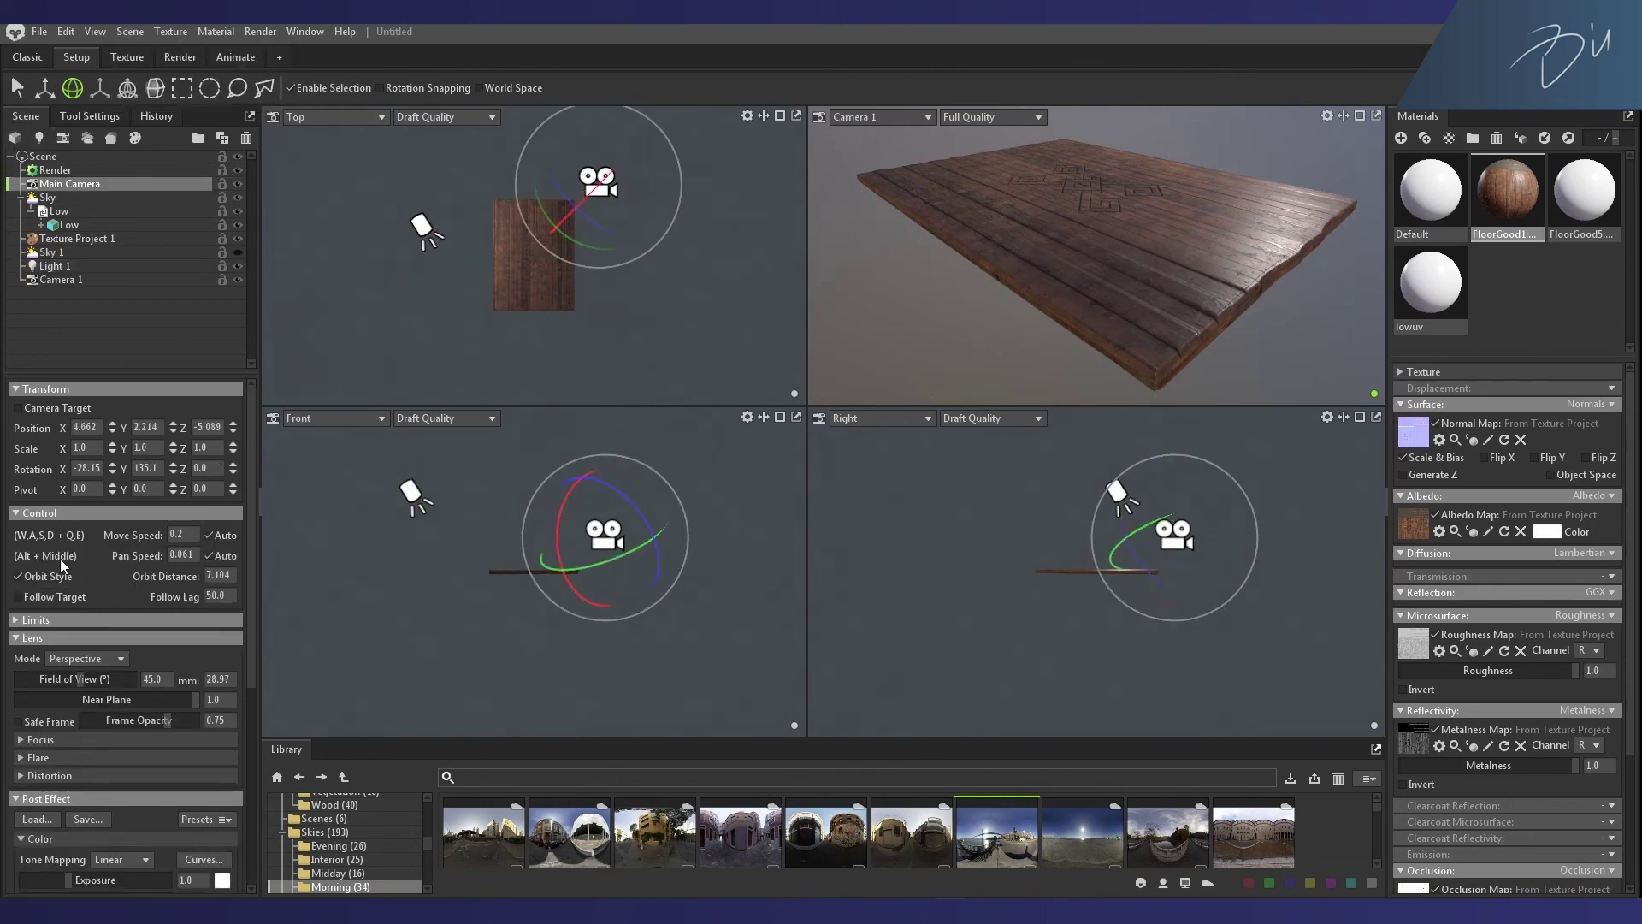
# Step: Expand the main camera's limits and review its lens mode options, keeping Perspective
pyautogui.click(75, 620)
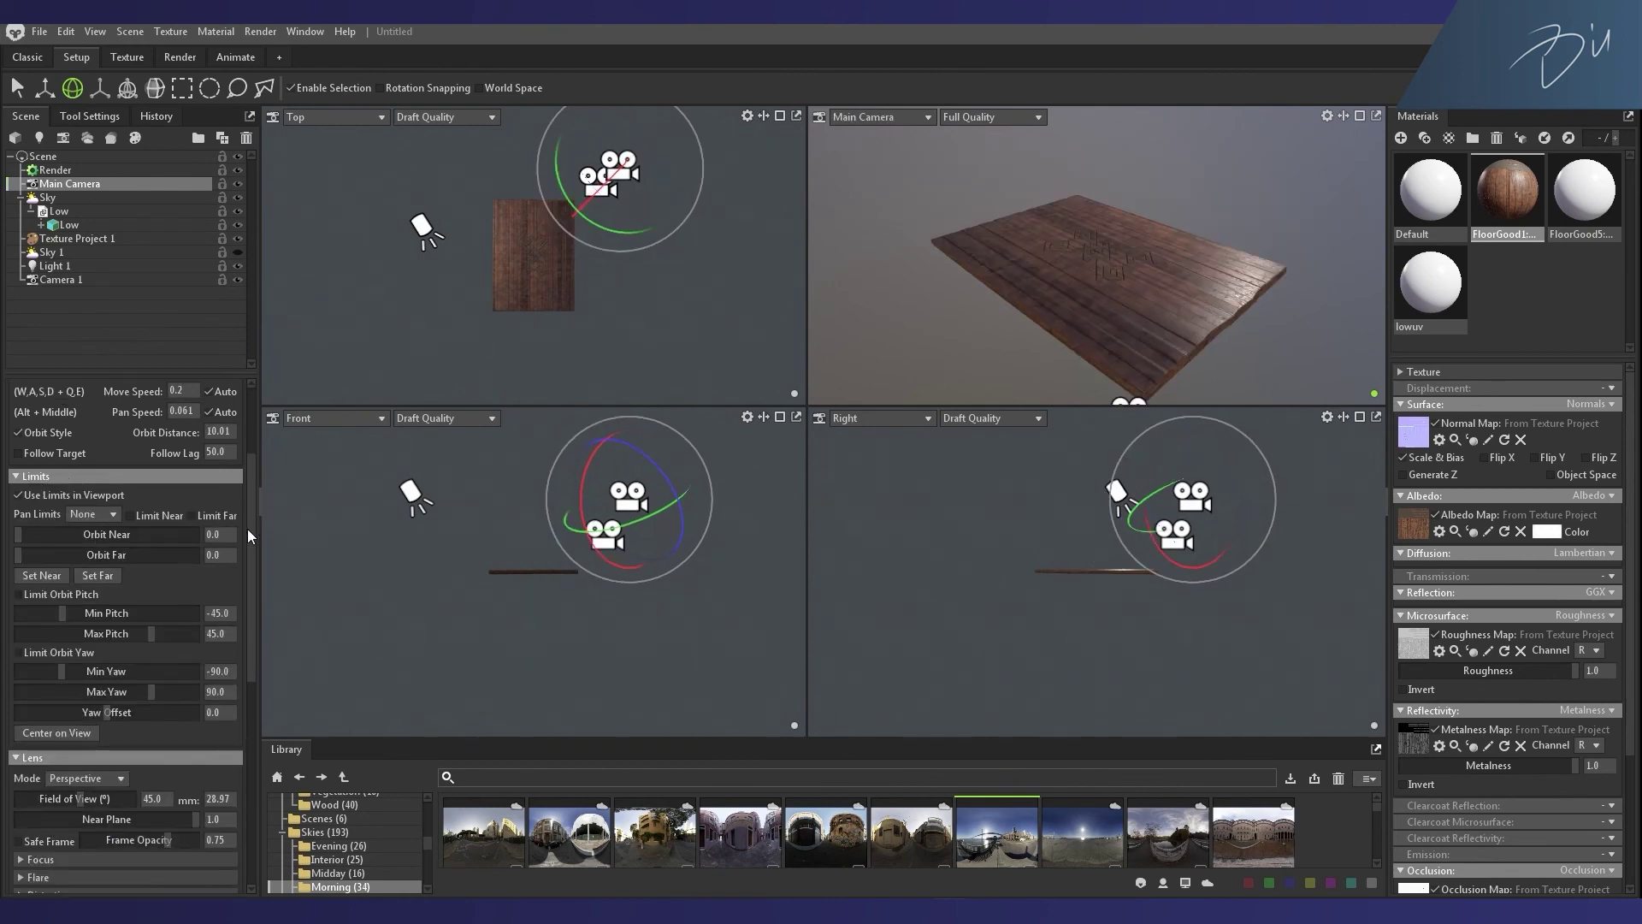
pyautogui.moveTo(248, 529); pyautogui.dragTo(244, 634)
pyautogui.click(100, 558)
pyautogui.click(101, 540)
pyautogui.click(103, 557)
pyautogui.click(104, 571)
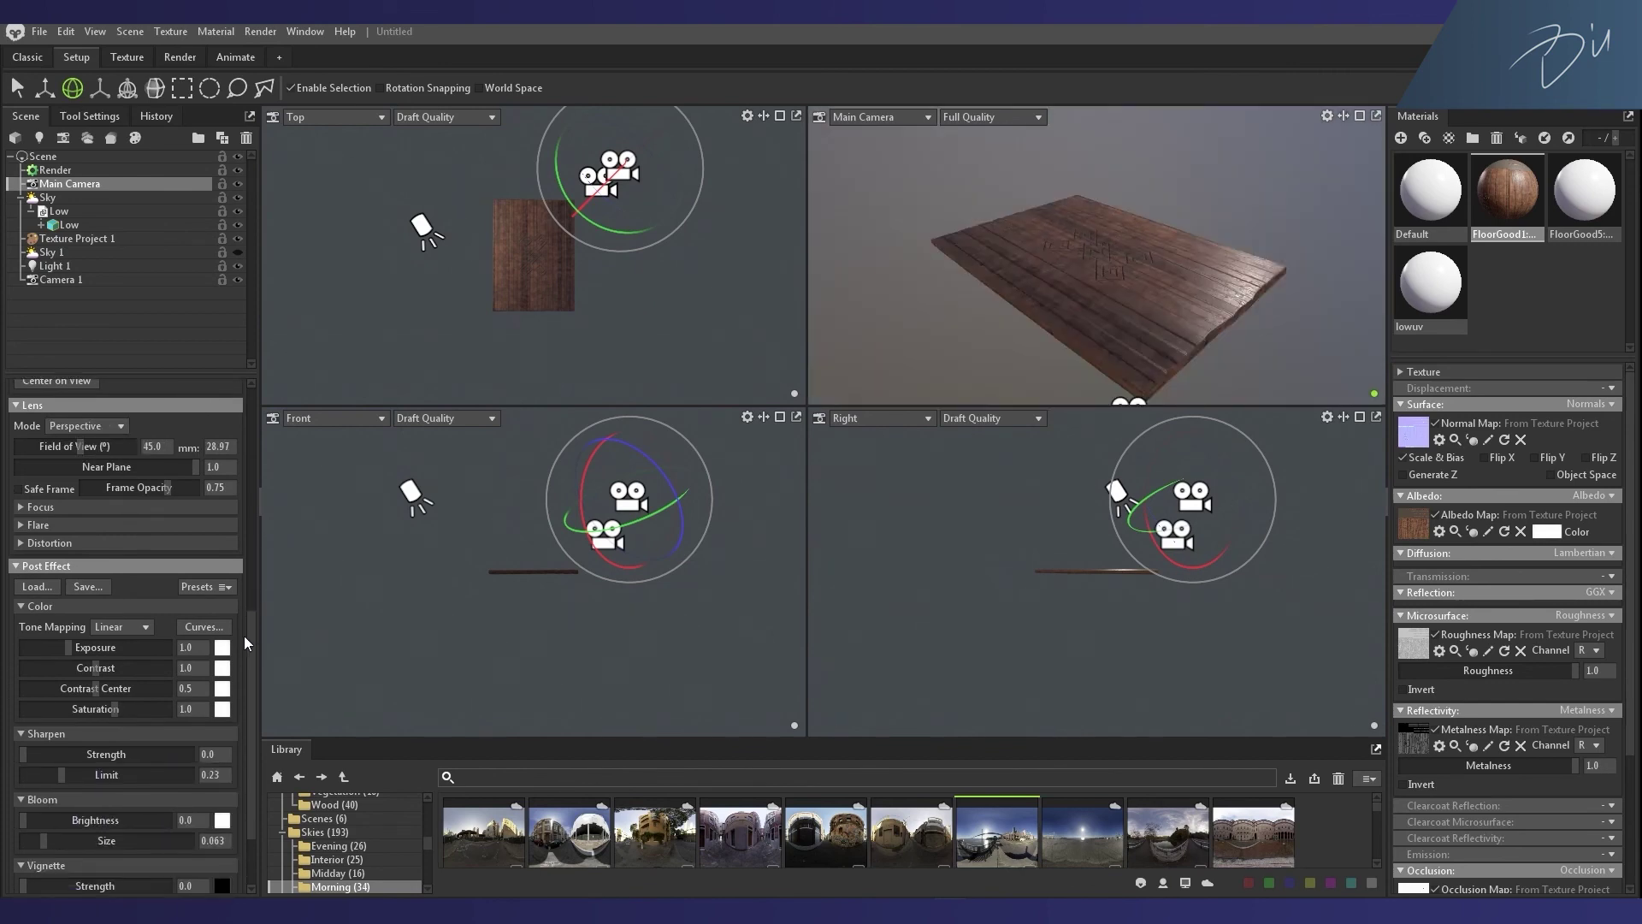
# Step: Open the main camera's focus settings and pick a focus point on the floor model
pyautogui.click(163, 446)
pyautogui.scroll(-2, 6, 406)
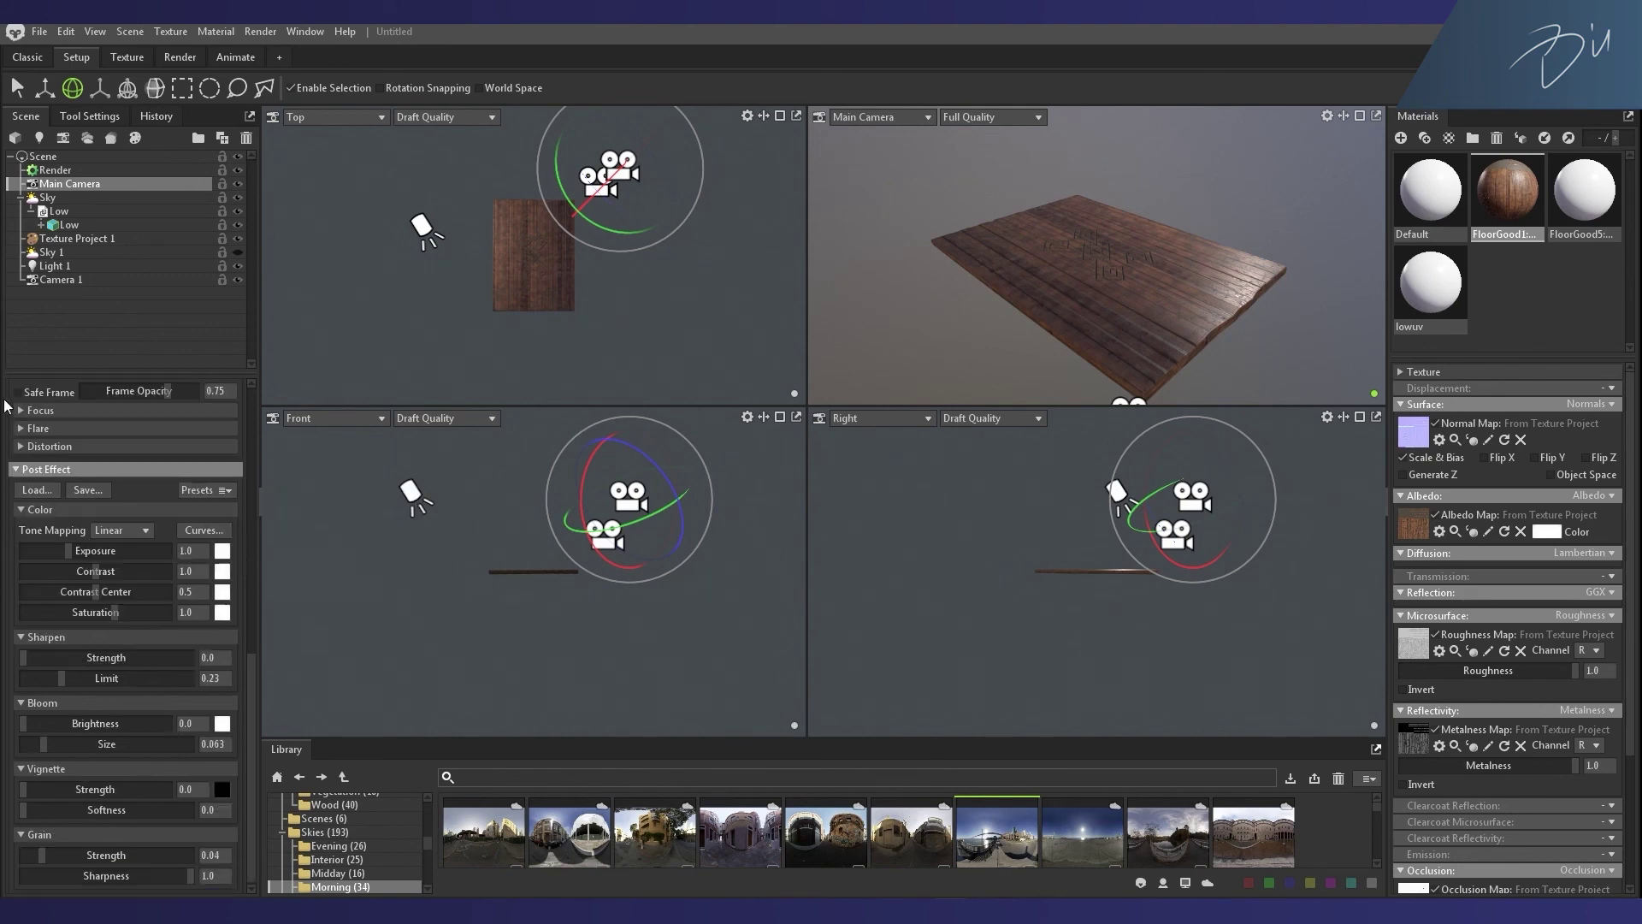
pyautogui.click(27, 410)
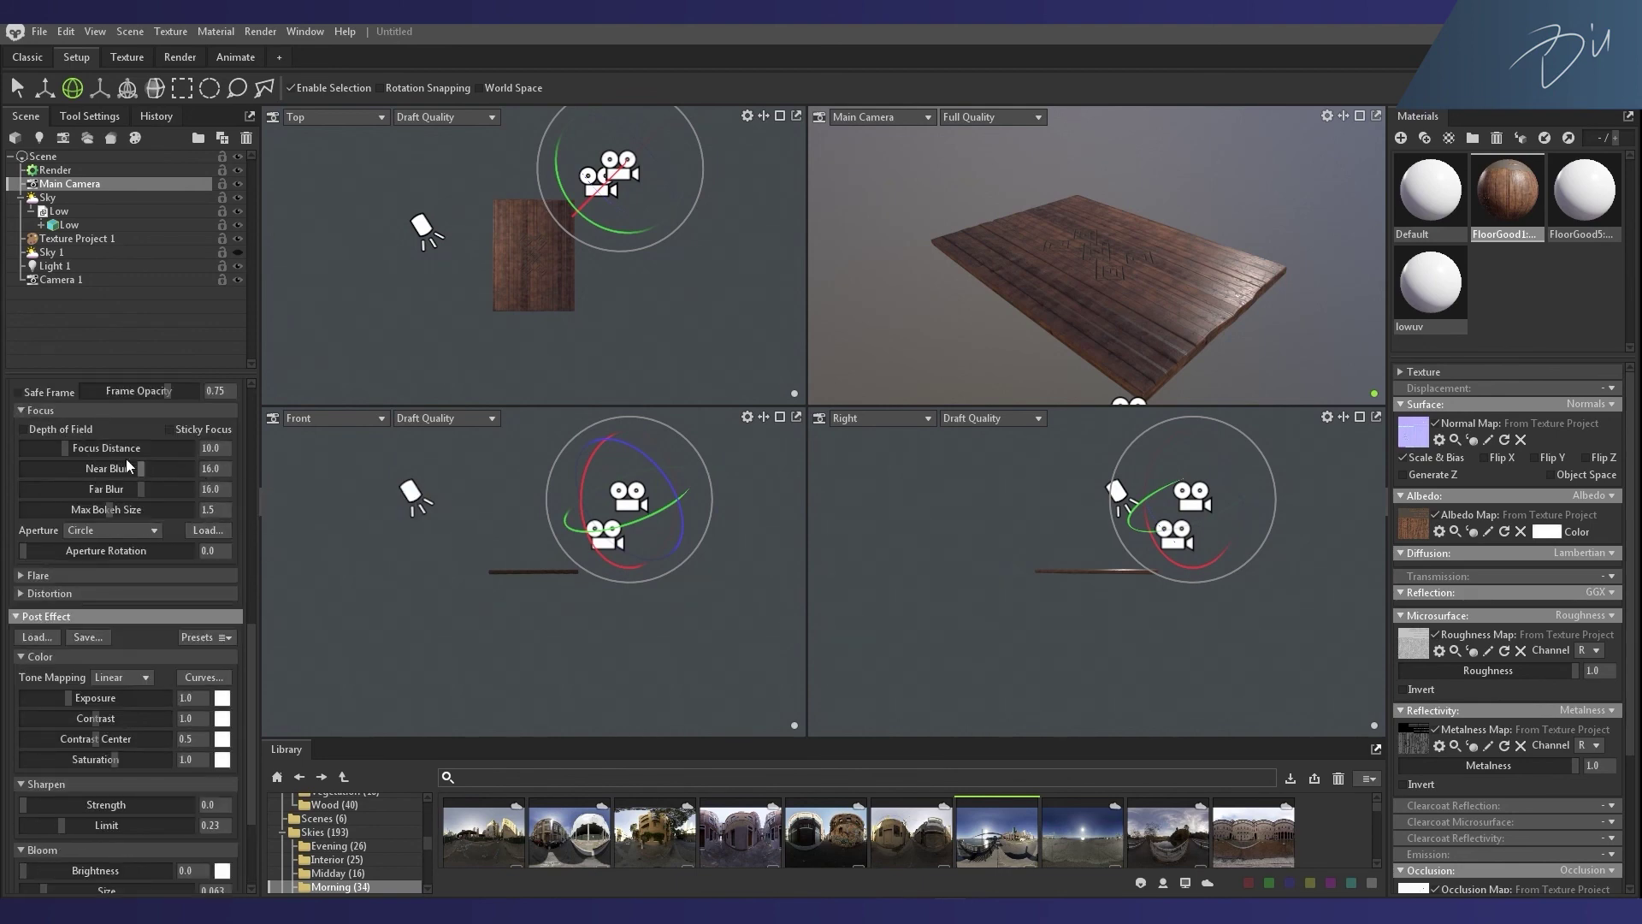
pyautogui.keyDown('ctrl'); pyautogui.click(1136, 325); pyautogui.keyUp('ctrl')
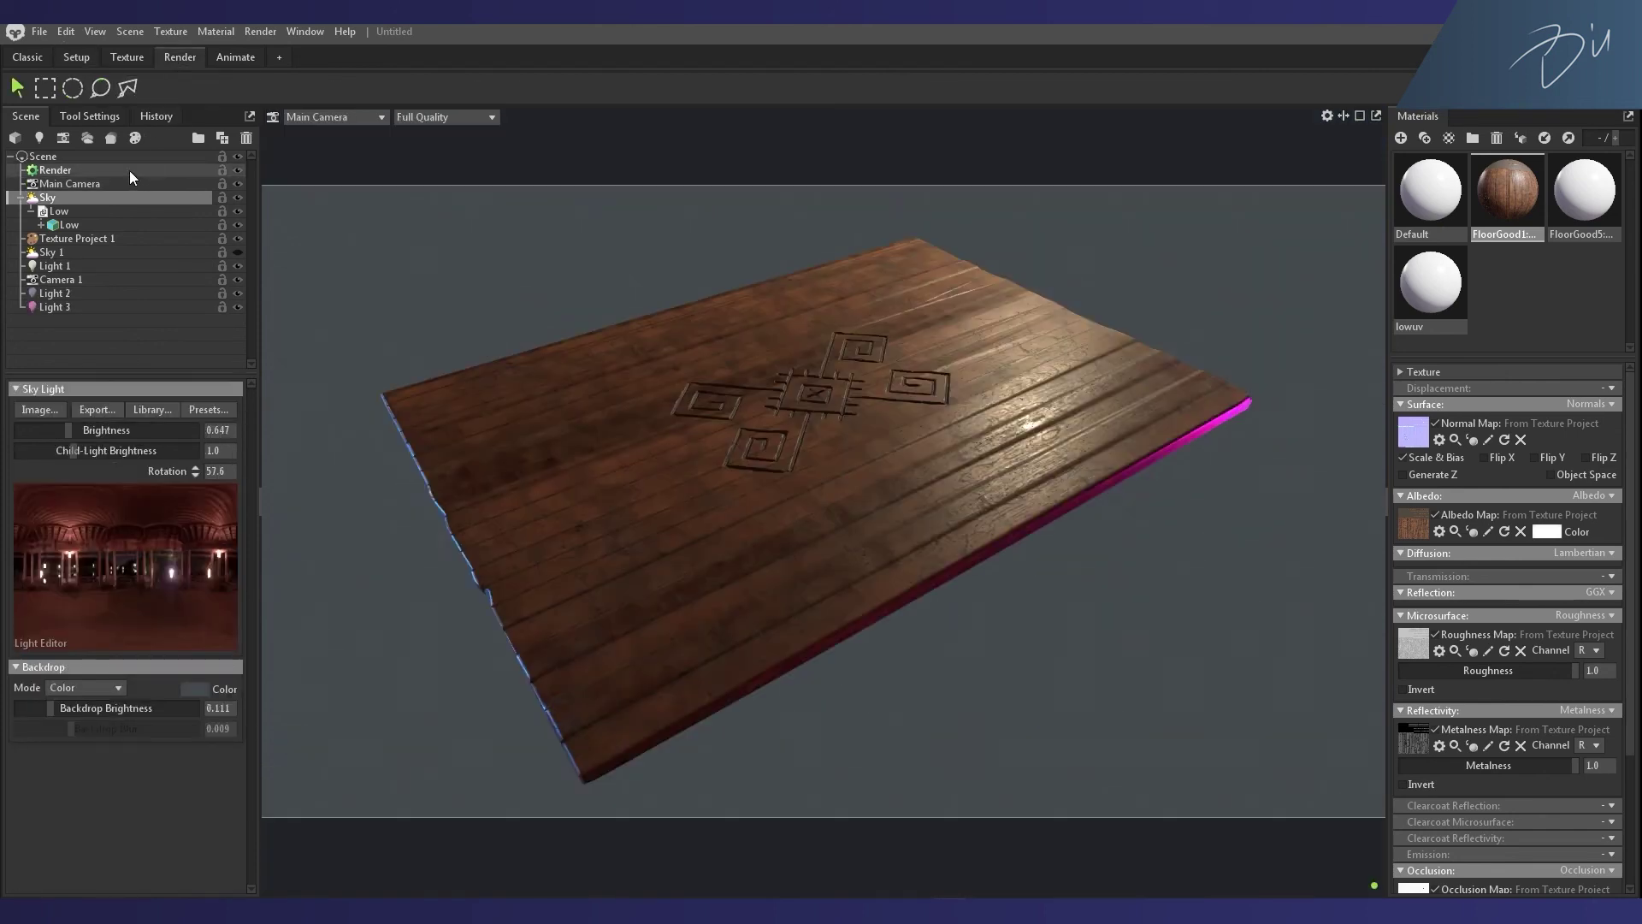
# Step: Enable ray tracing in the render settings and compare the viewport in Draft Quality and Full Quality, ending on Full Quality
pyautogui.click(130, 171)
pyautogui.click(23, 427)
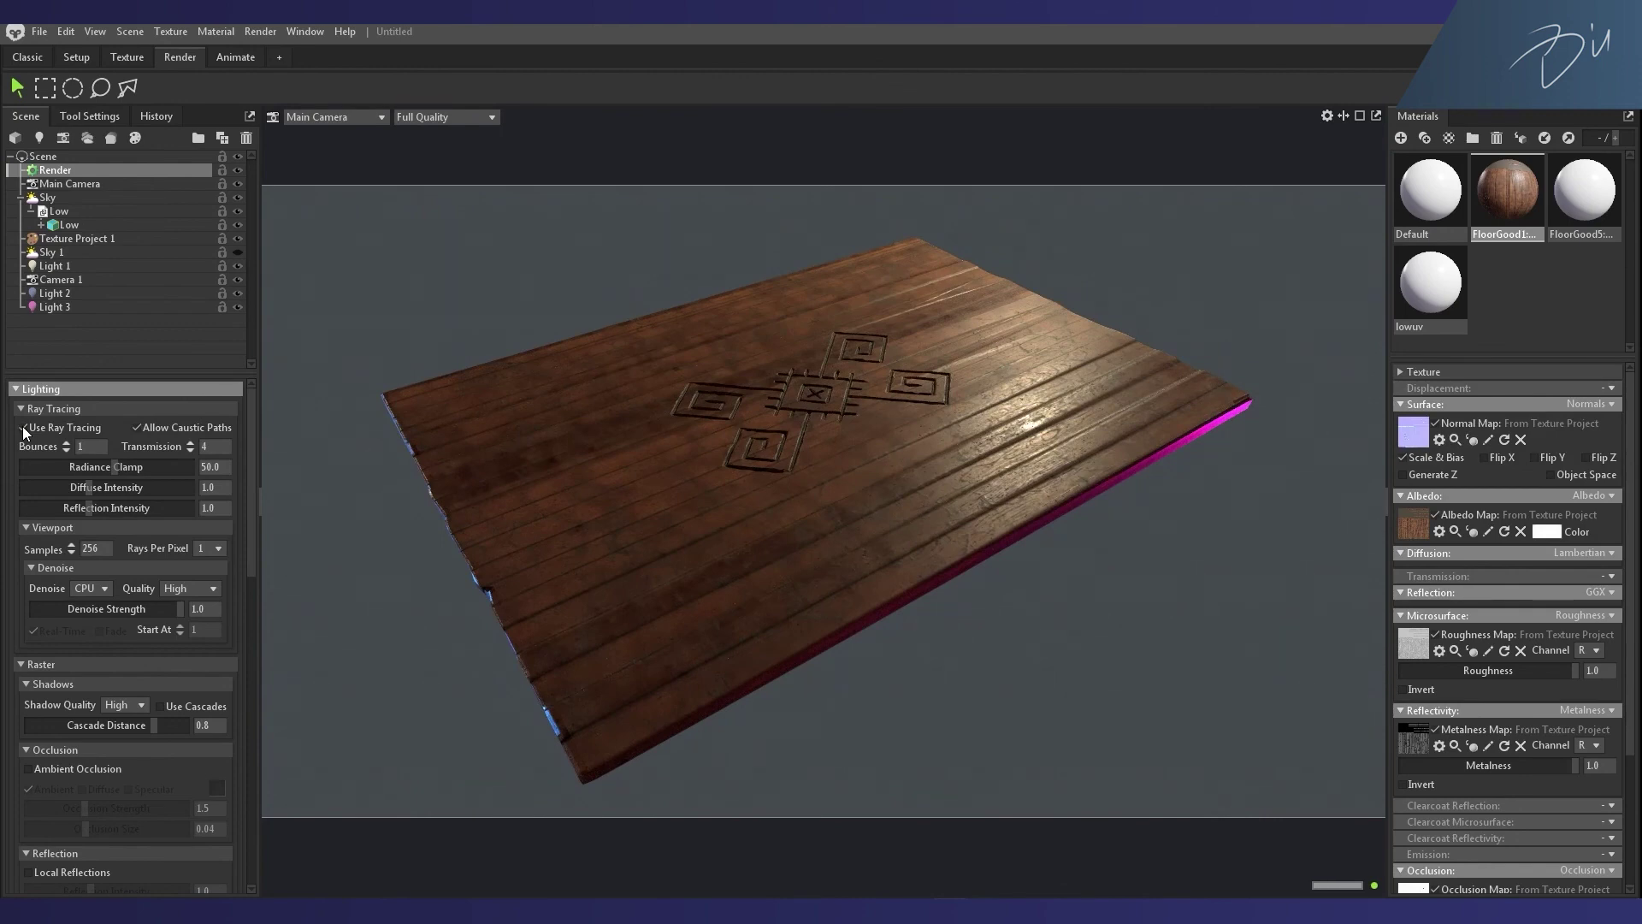
pyautogui.click(429, 116)
pyautogui.click(435, 148)
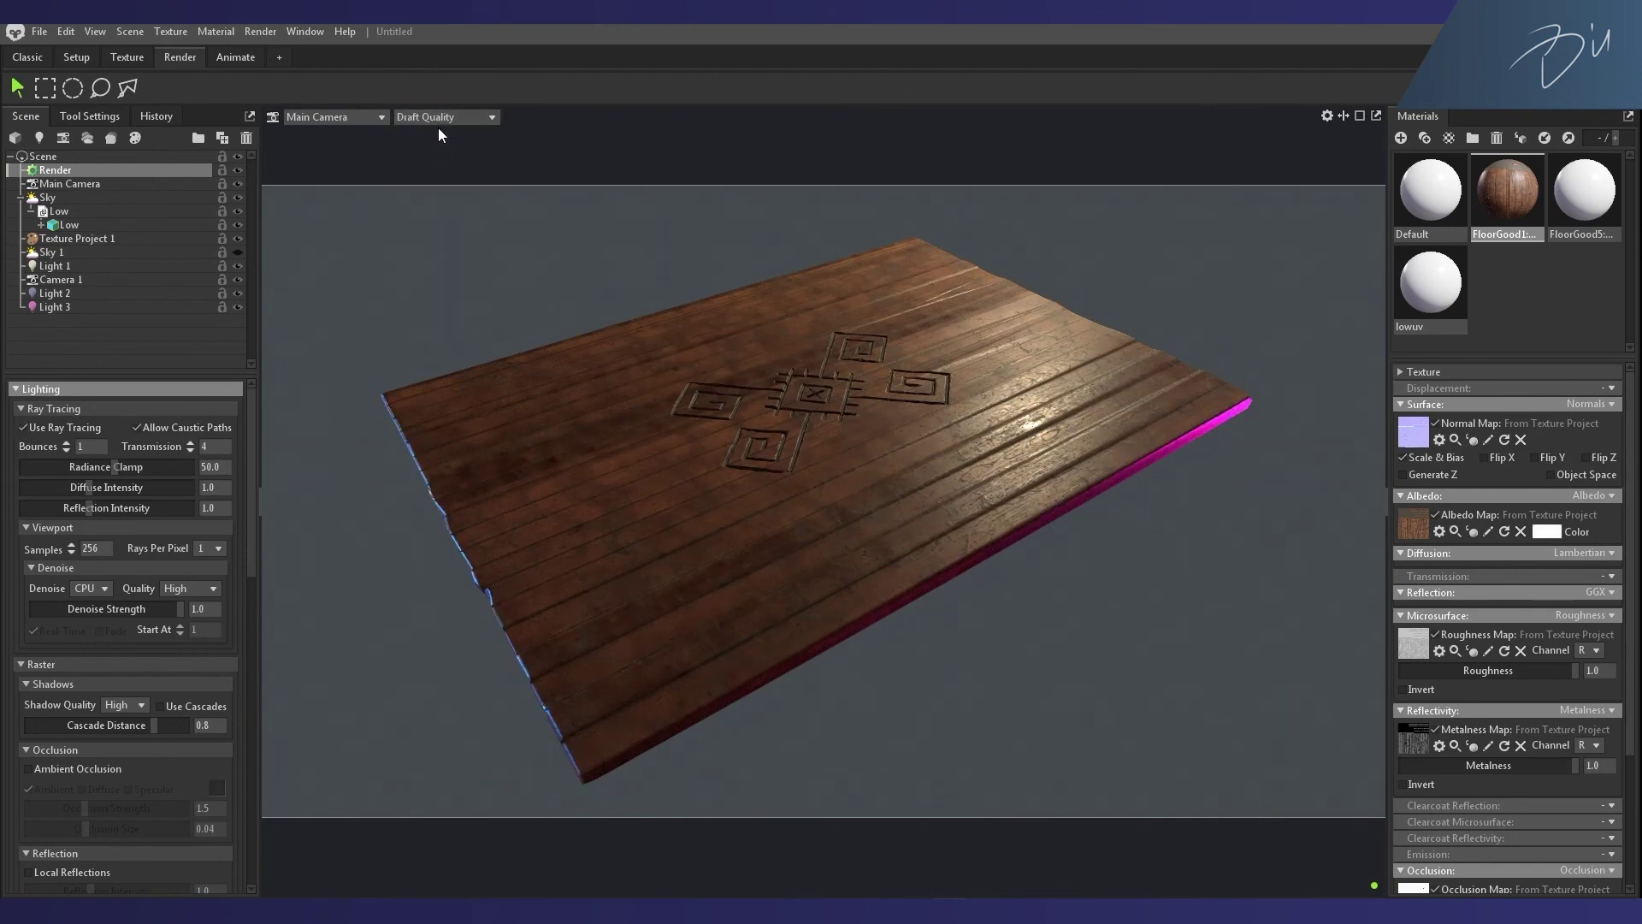
pyautogui.click(441, 119)
pyautogui.click(440, 134)
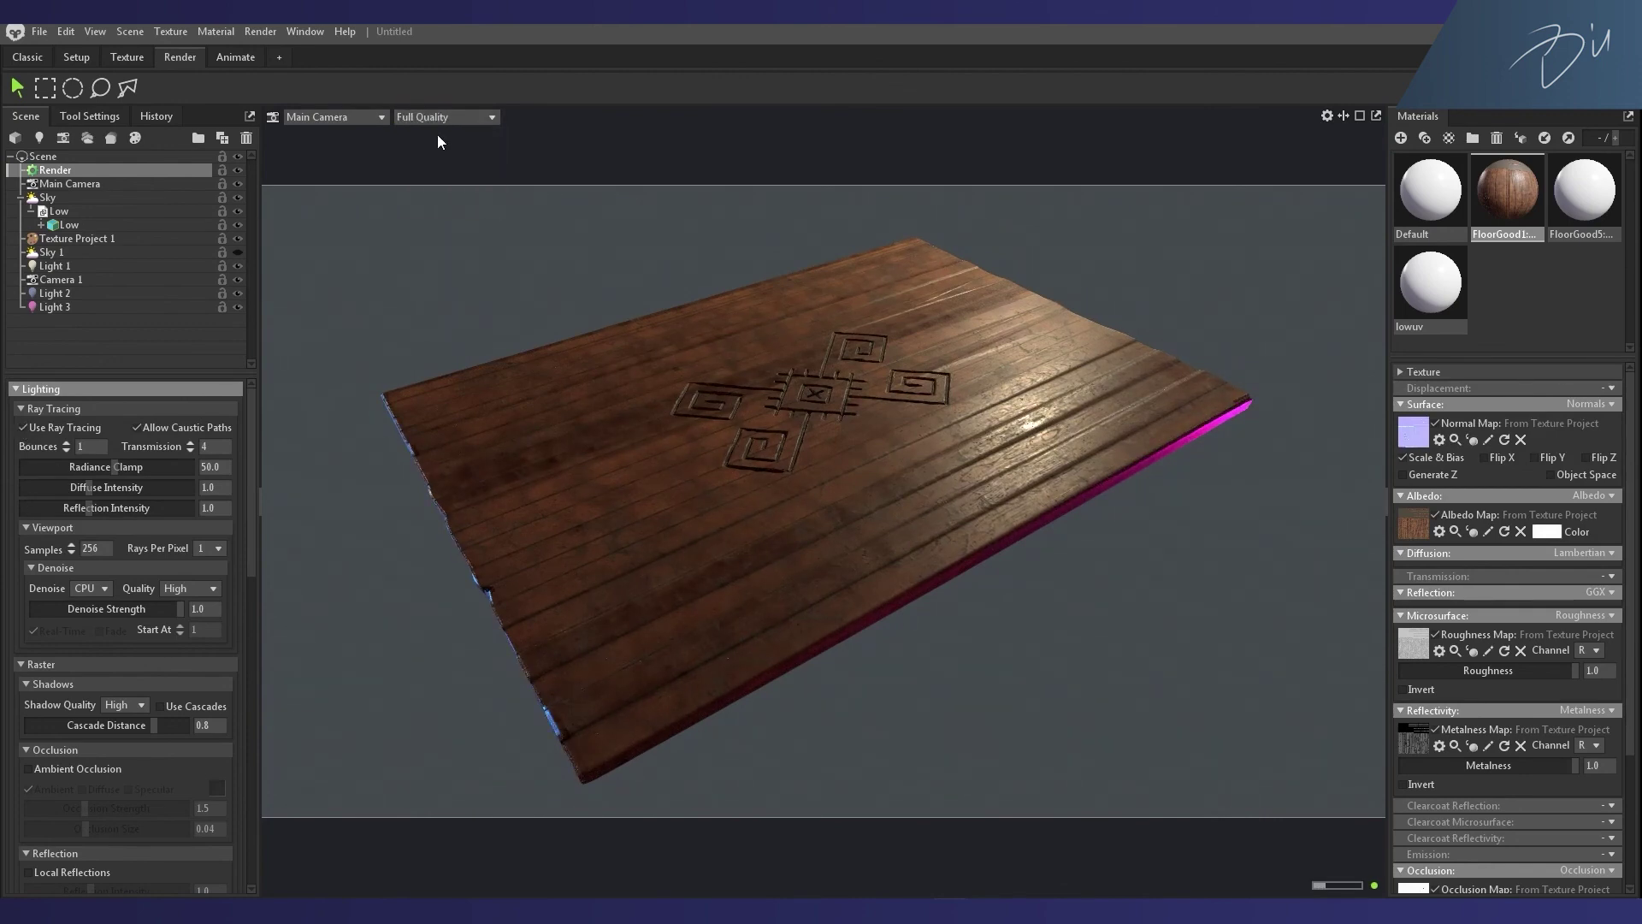
# Step: Set the ray tracing bounces to 2 and the transmission bounces to 2
pyautogui.click(67, 446)
pyautogui.write('2')
pyautogui.click(212, 446)
pyautogui.press('BackSpace')
pyautogui.write('2')
# Step: Set the viewport ray tracing to 512 samples and 2 rays per pixel, keeping the CPU denoise mode
pyautogui.click(71, 544)
pyautogui.click(204, 545)
pyautogui.click(217, 577)
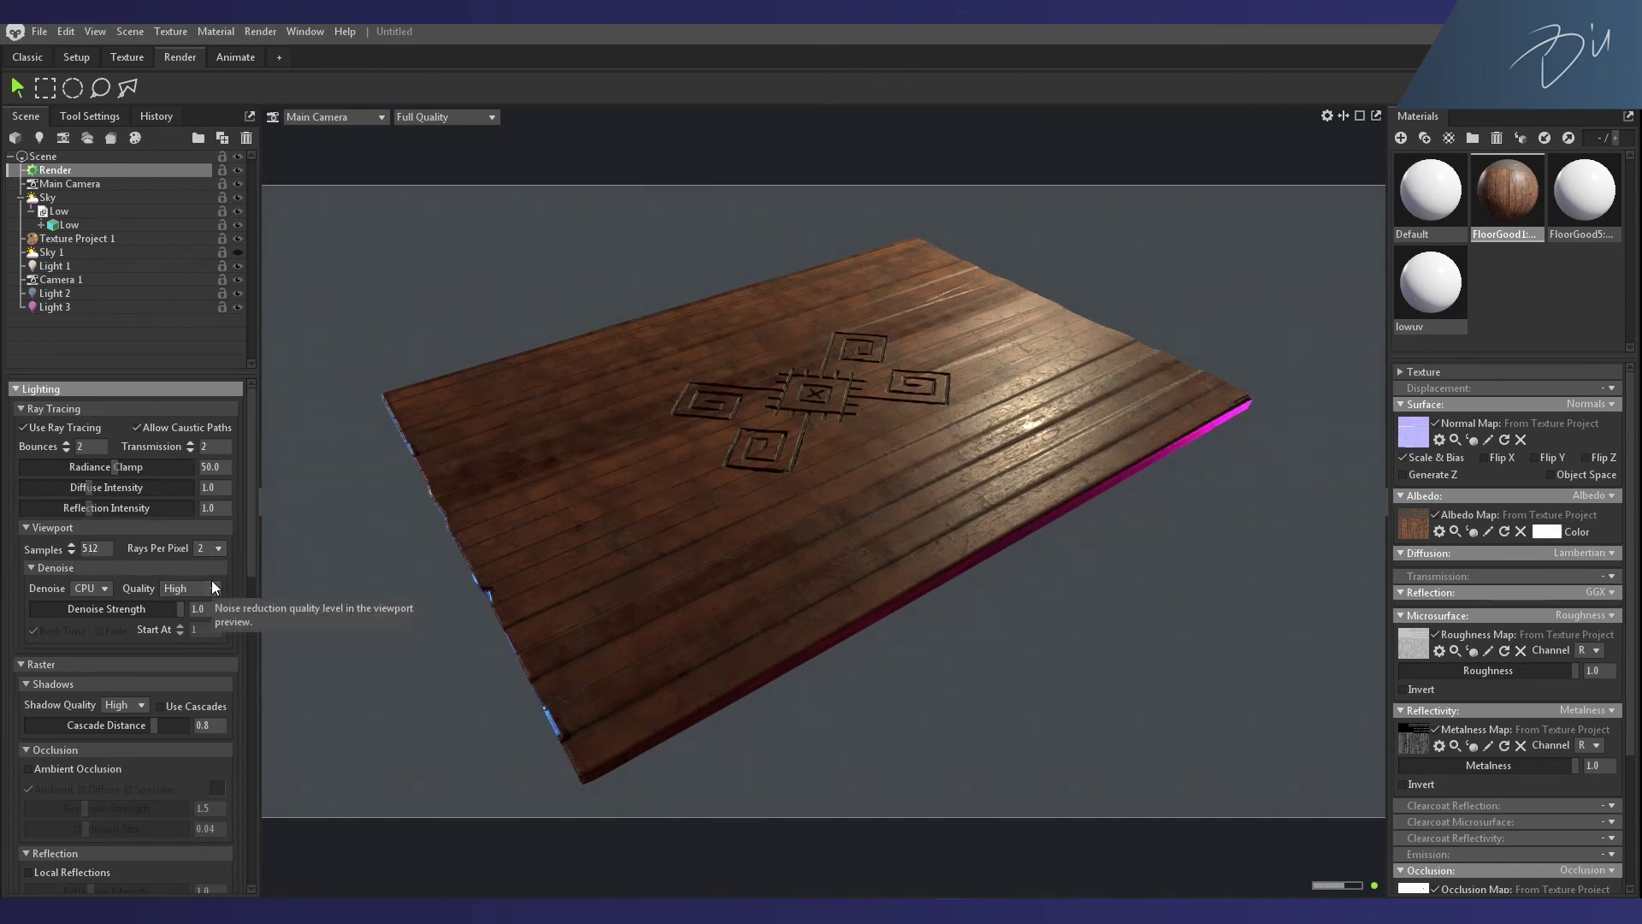
pyautogui.click(91, 587)
pyautogui.click(99, 635)
# Step: Set the image output to a PNG file and the video output to Floor.mp4, both in the texFl folder
pyautogui.scroll(-10, 248, 513)
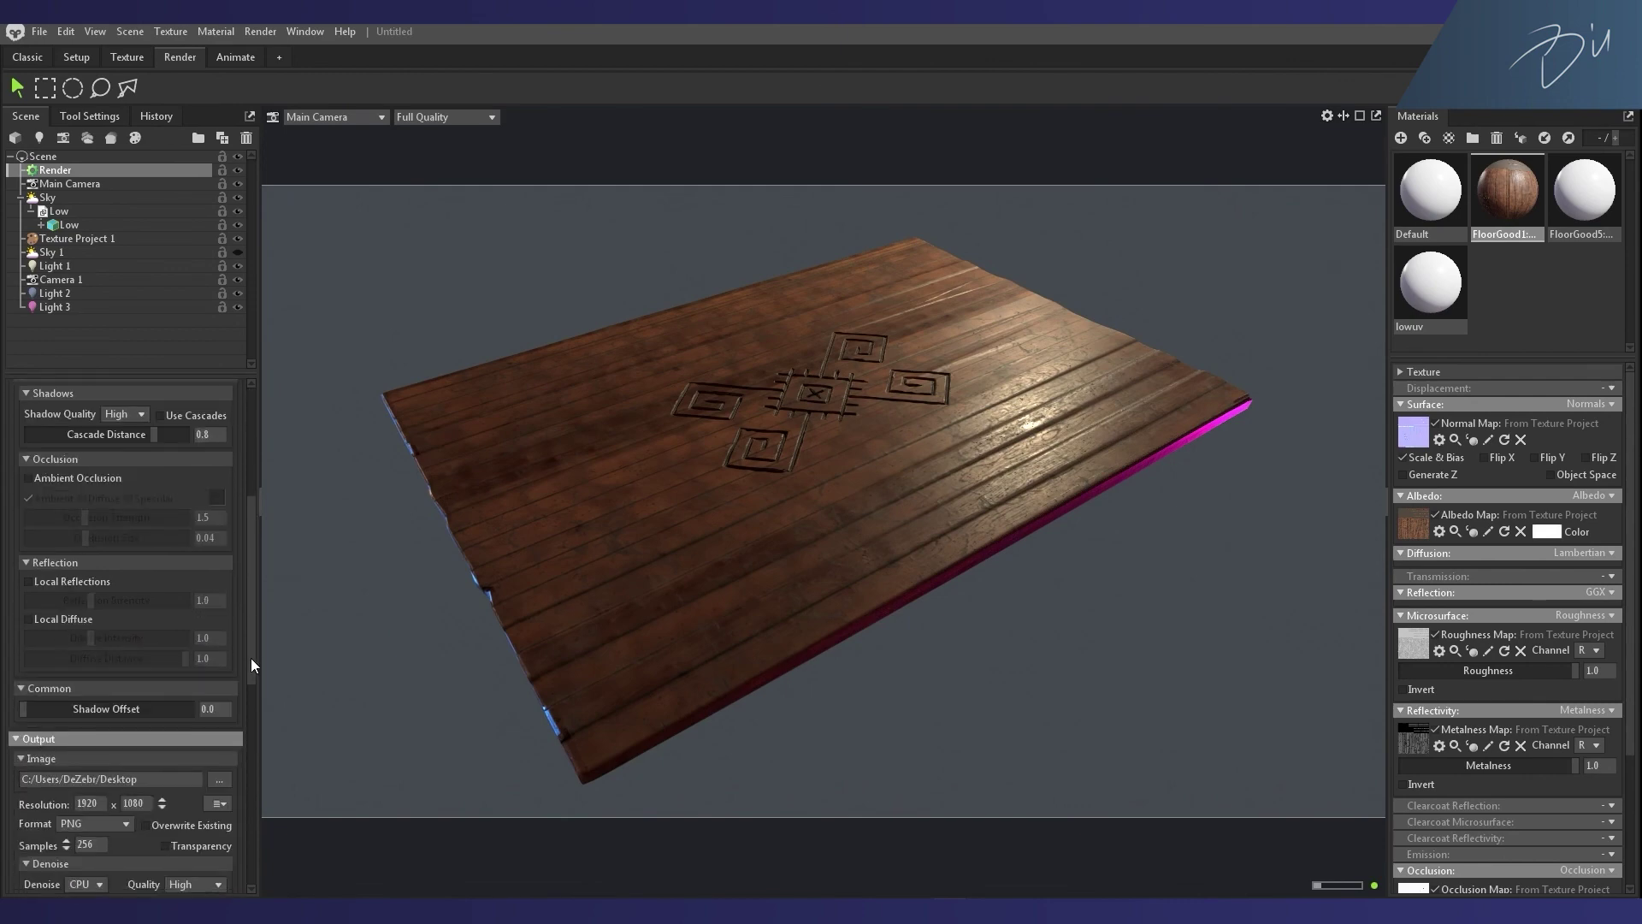
pyautogui.click(218, 483)
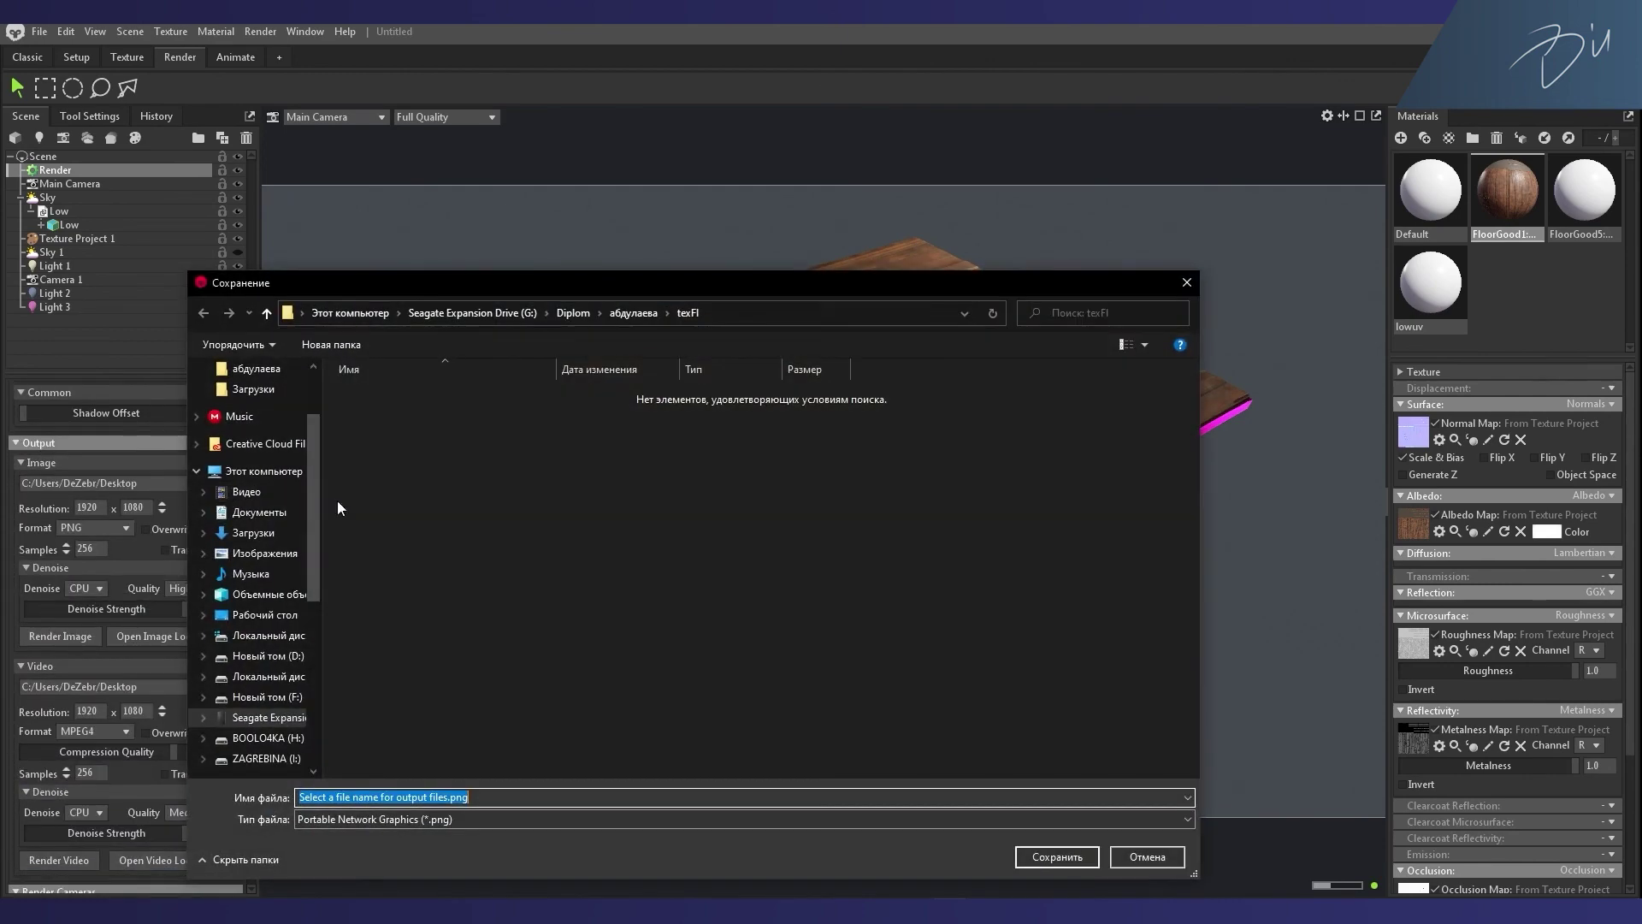
pyautogui.press('Return')
pyautogui.click(219, 686)
pyautogui.write('Floor.mp4')
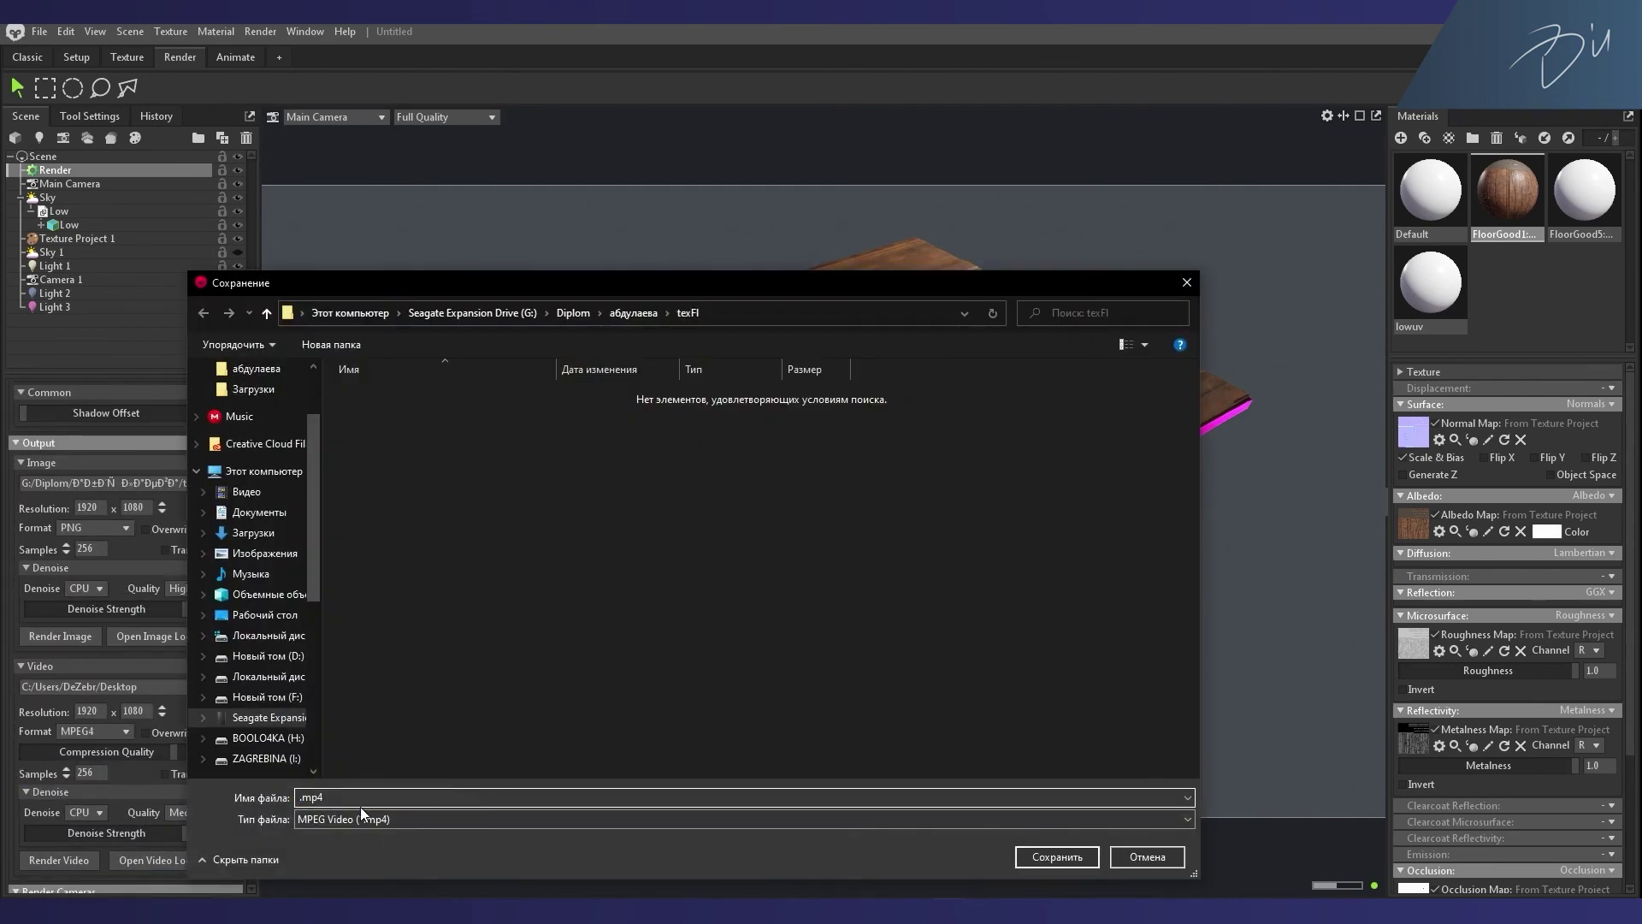
pyautogui.click(1057, 855)
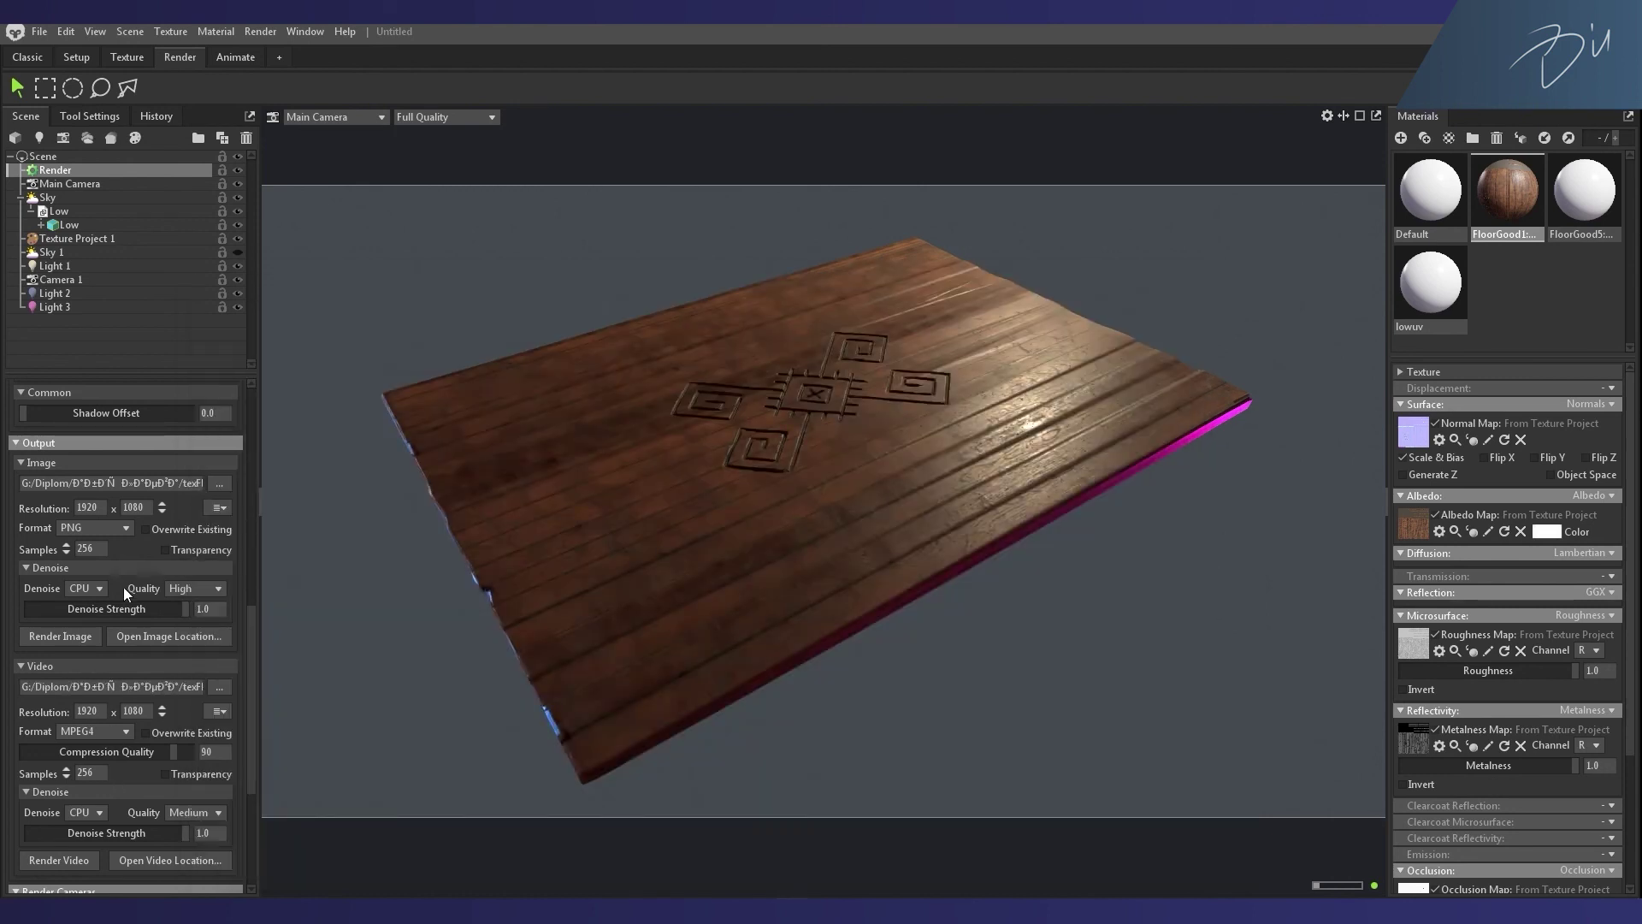
# Step: Set the image output samples to 512 and render the image
pyautogui.click(96, 549)
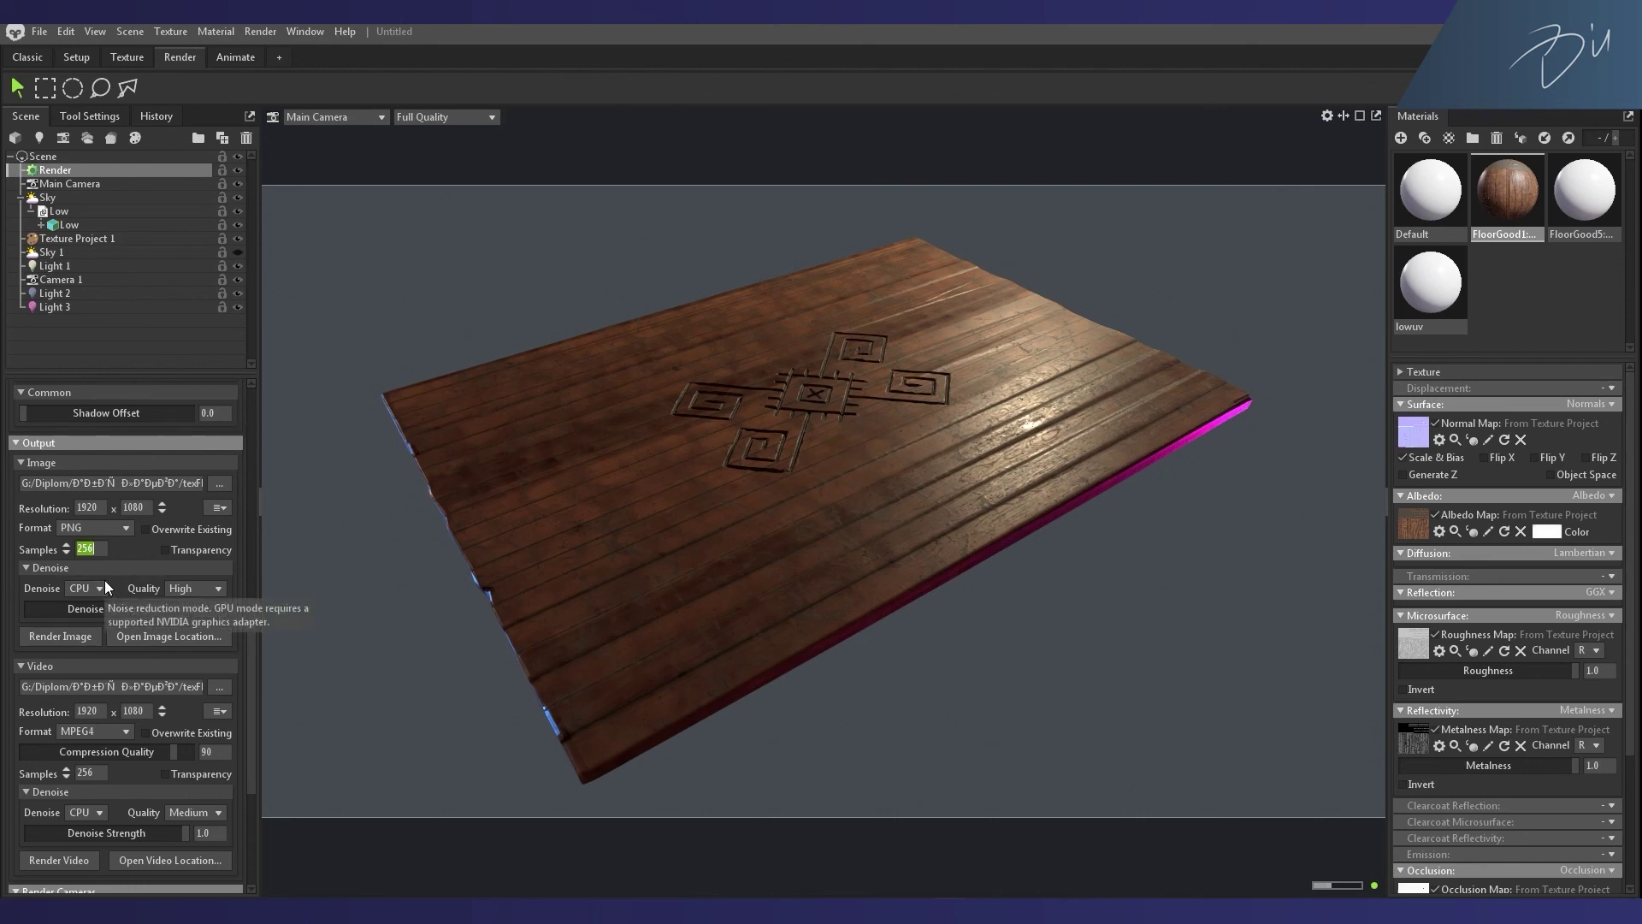
pyautogui.write('512')
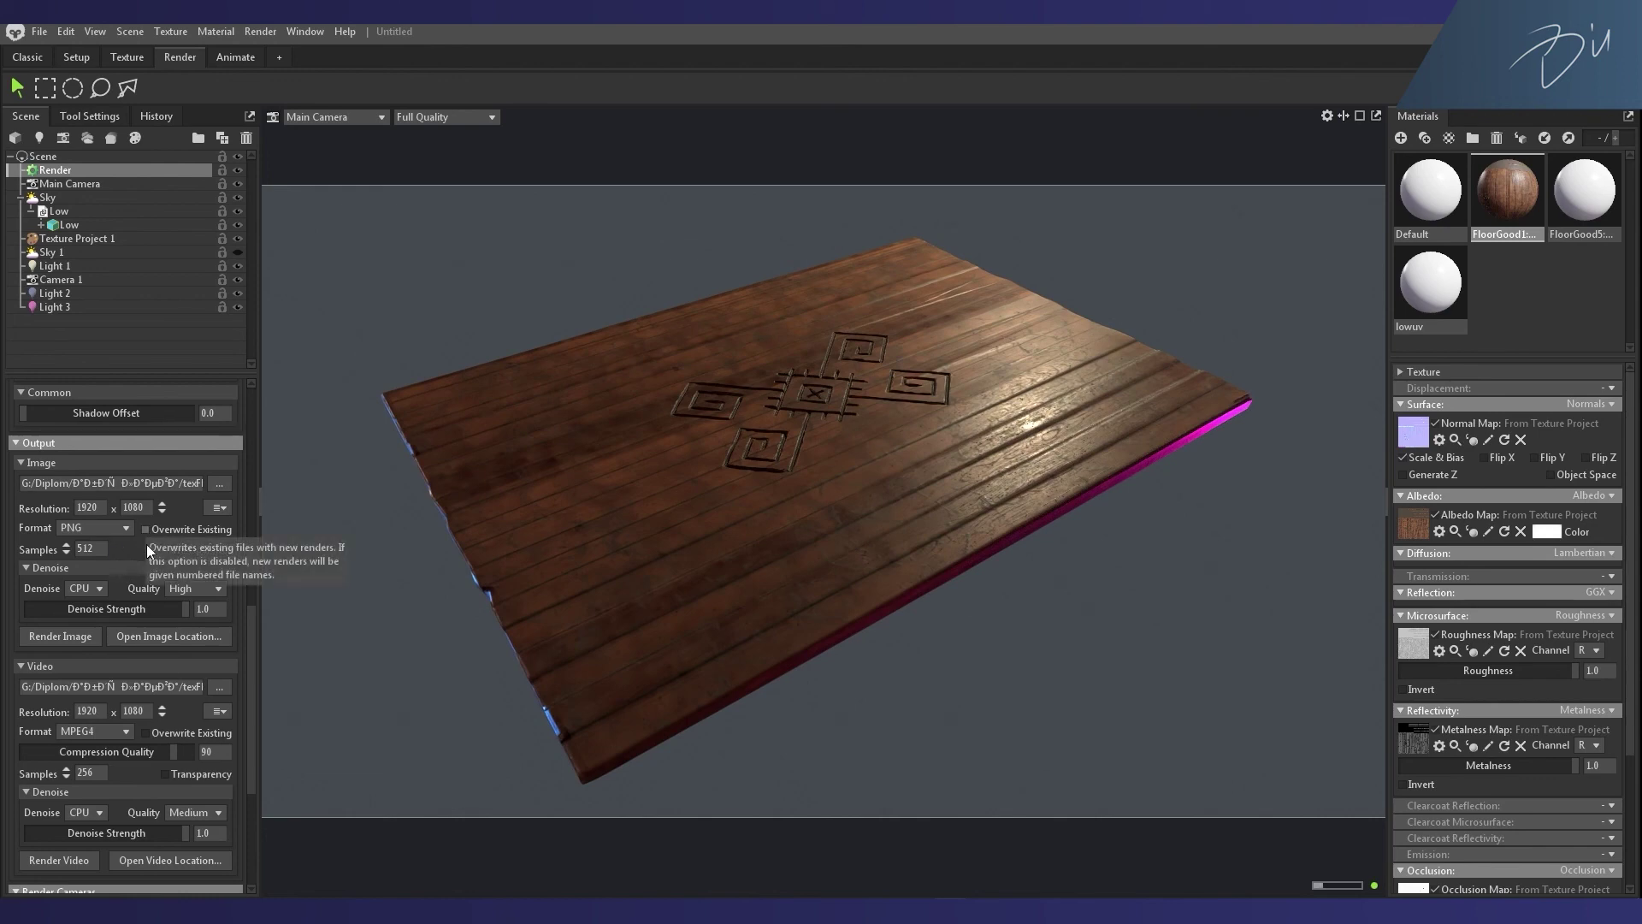
pyautogui.click(83, 638)
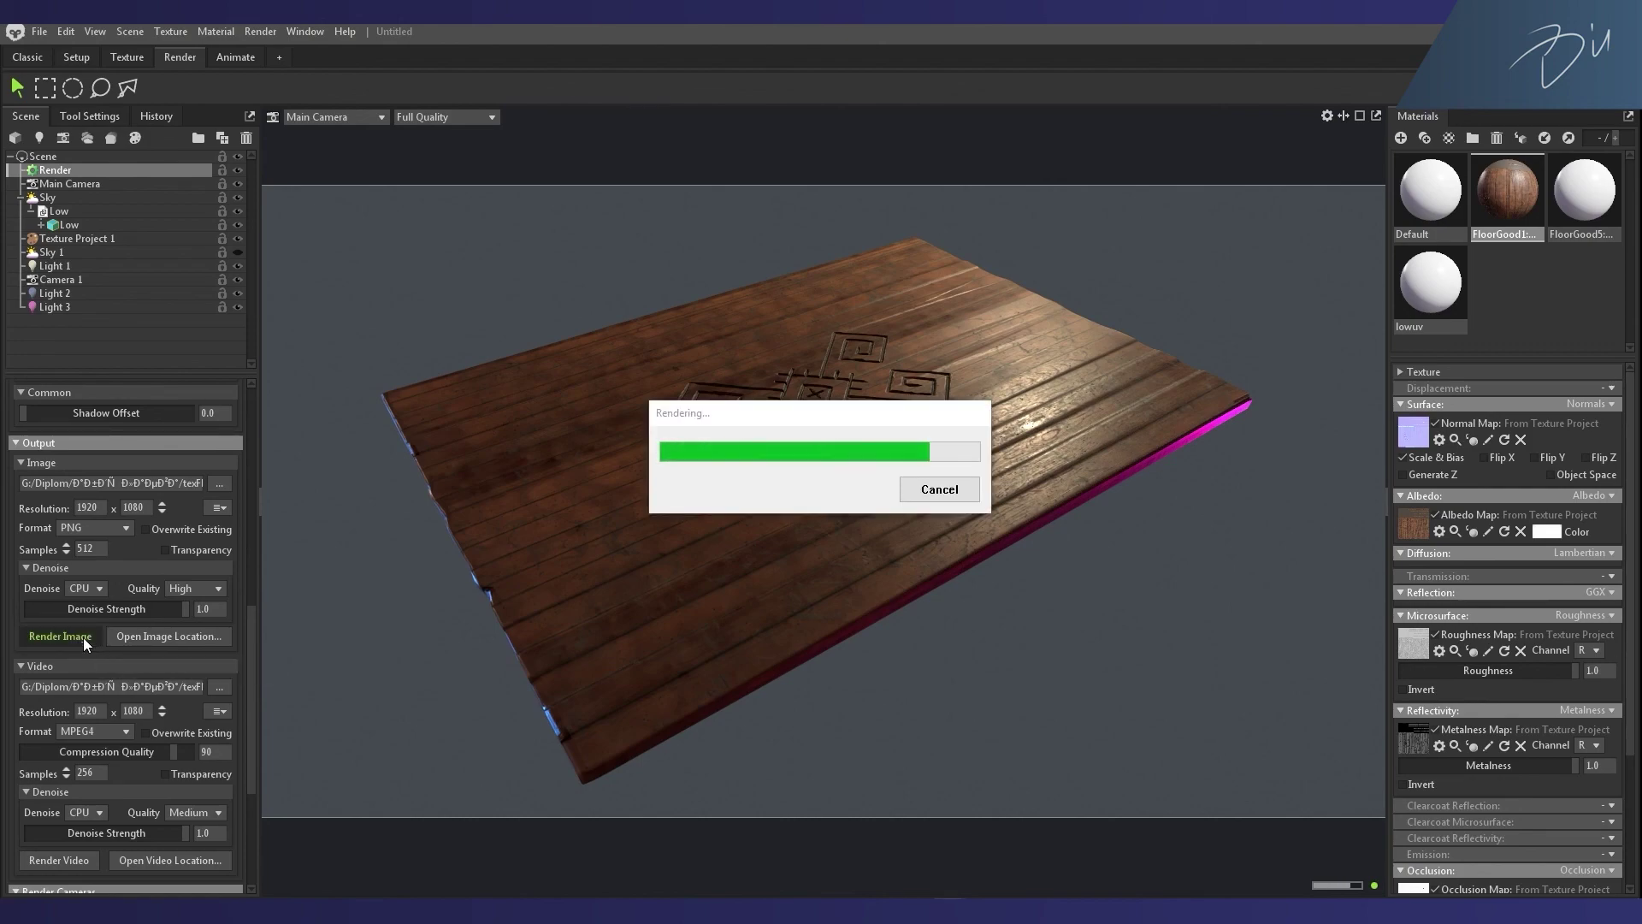